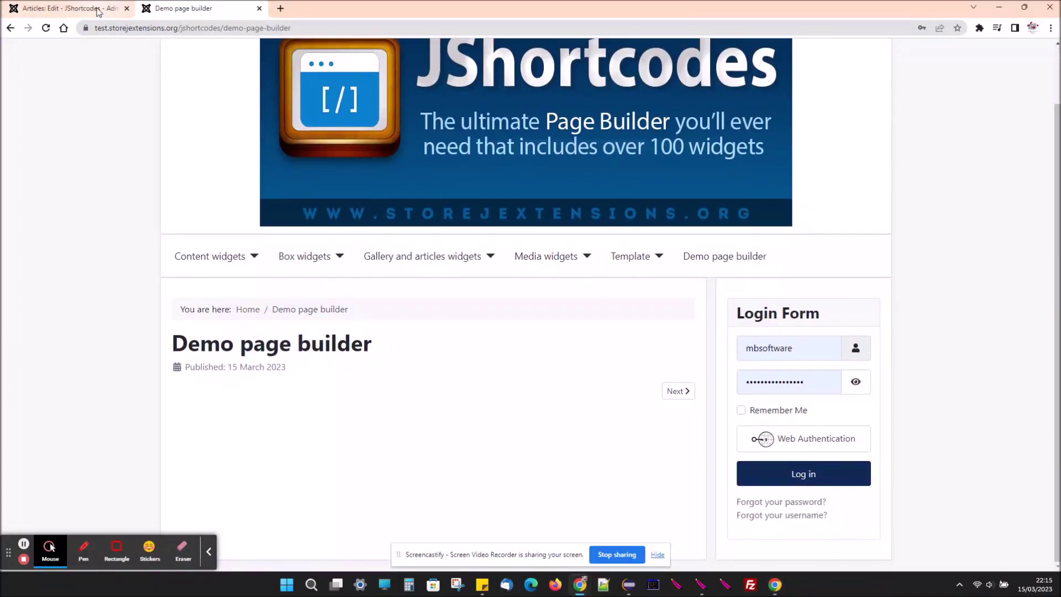
- Start a shortcode insertion in the empty body of the Demo page builder article
click(97, 11)
click(85, 306)
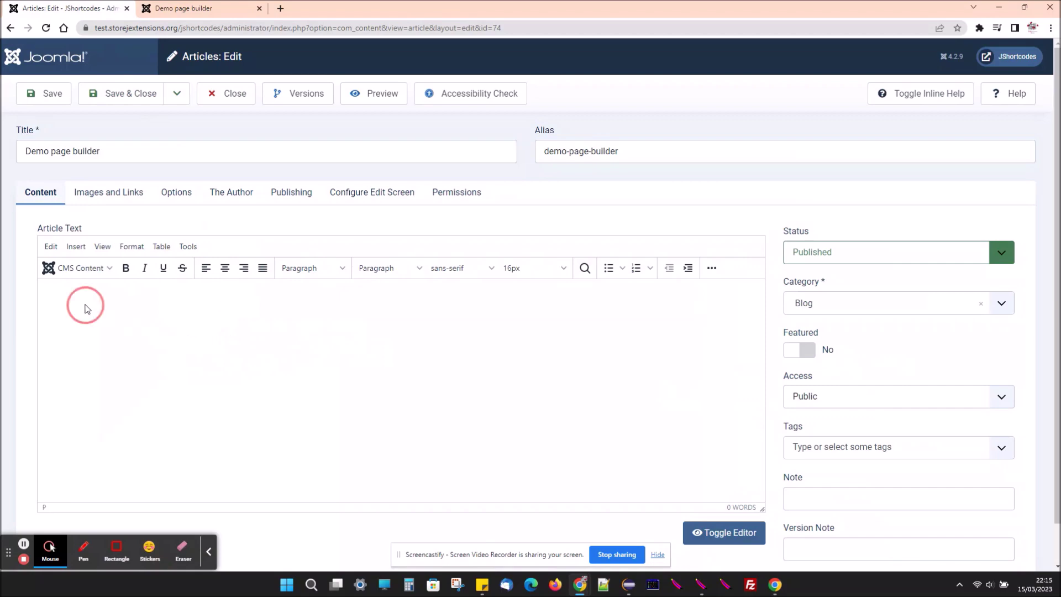
click(82, 272)
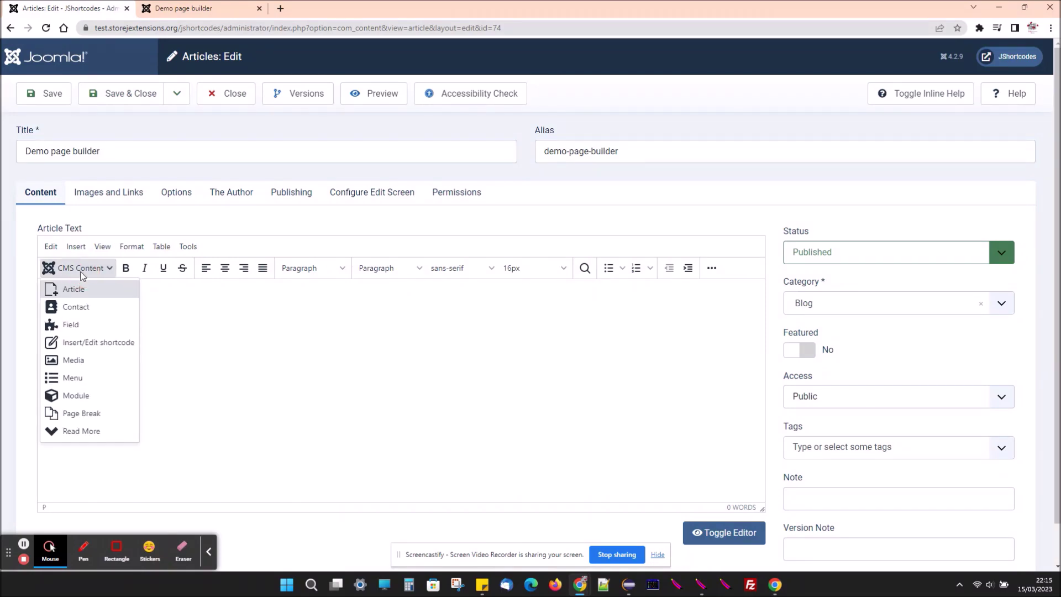
click(91, 342)
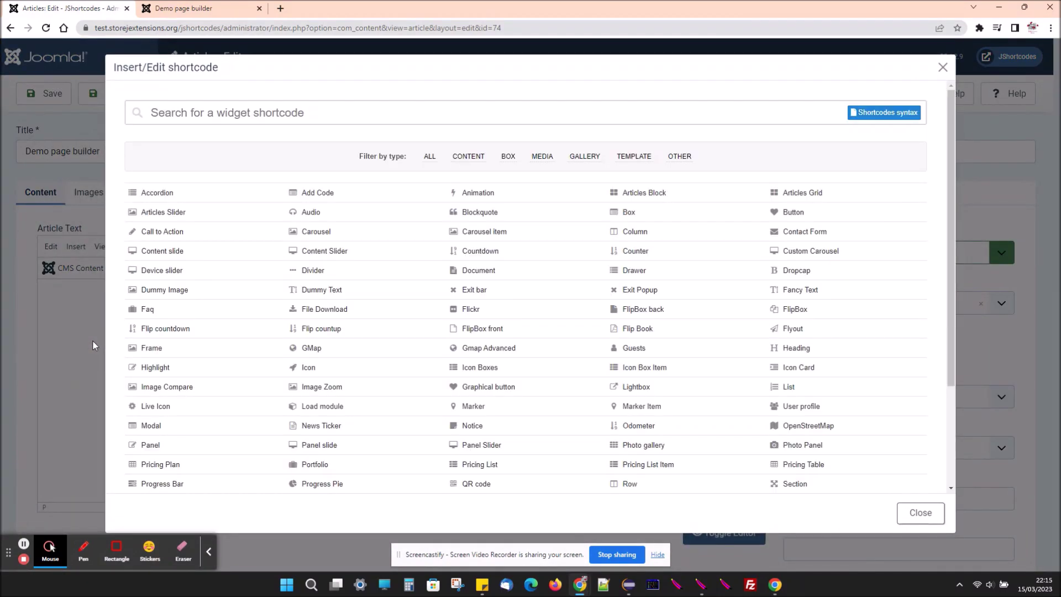
- Insert the TEMPLATE Row shortcode with four 1/4-width columns
scroll(586, 293, down, 3)
scroll(586, 293, up, 3)
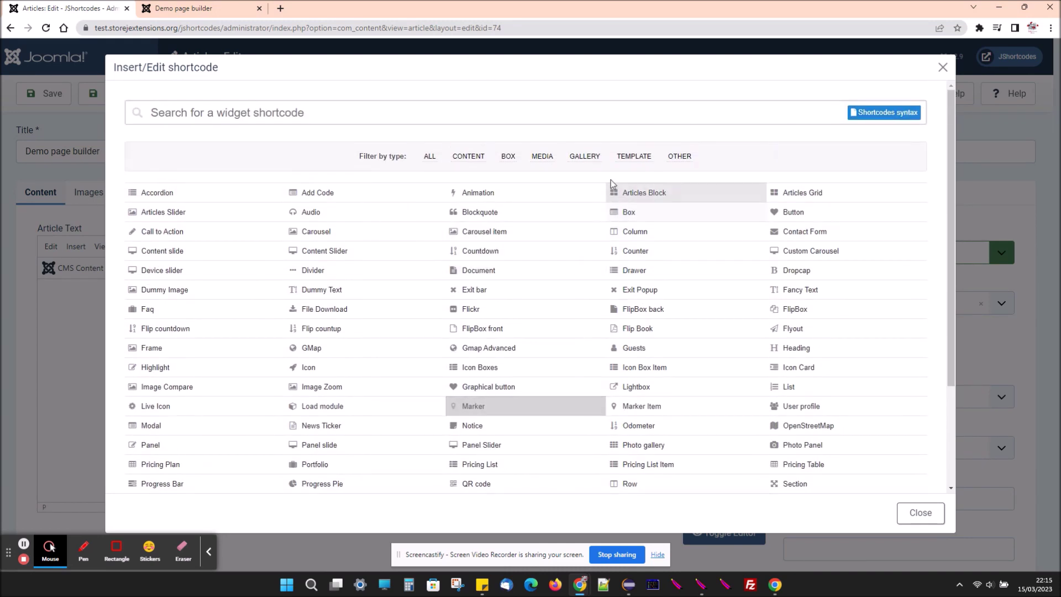
click(633, 157)
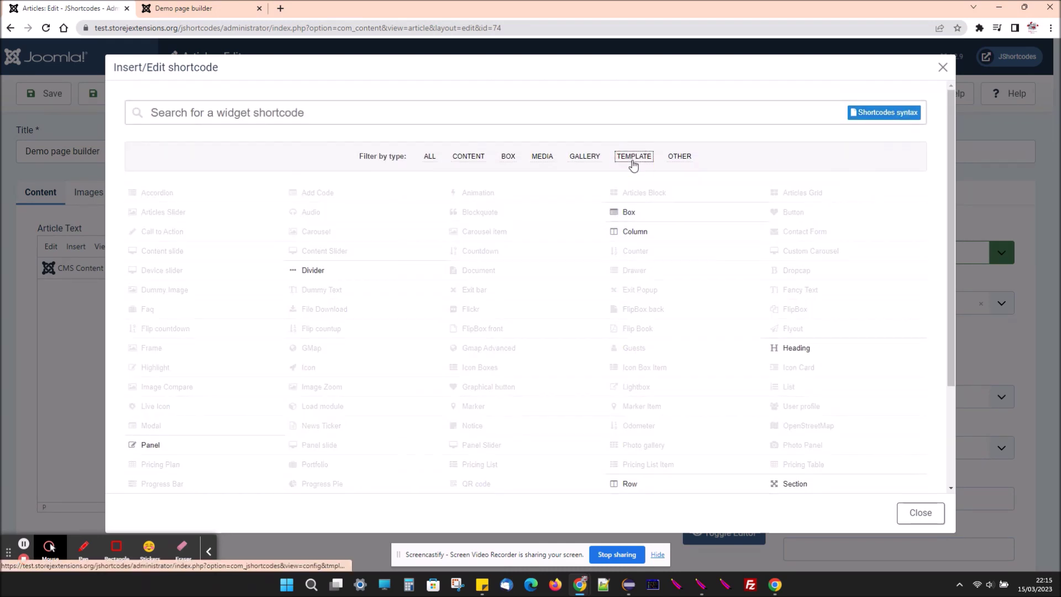
scroll(608, 332, down, 3)
click(629, 354)
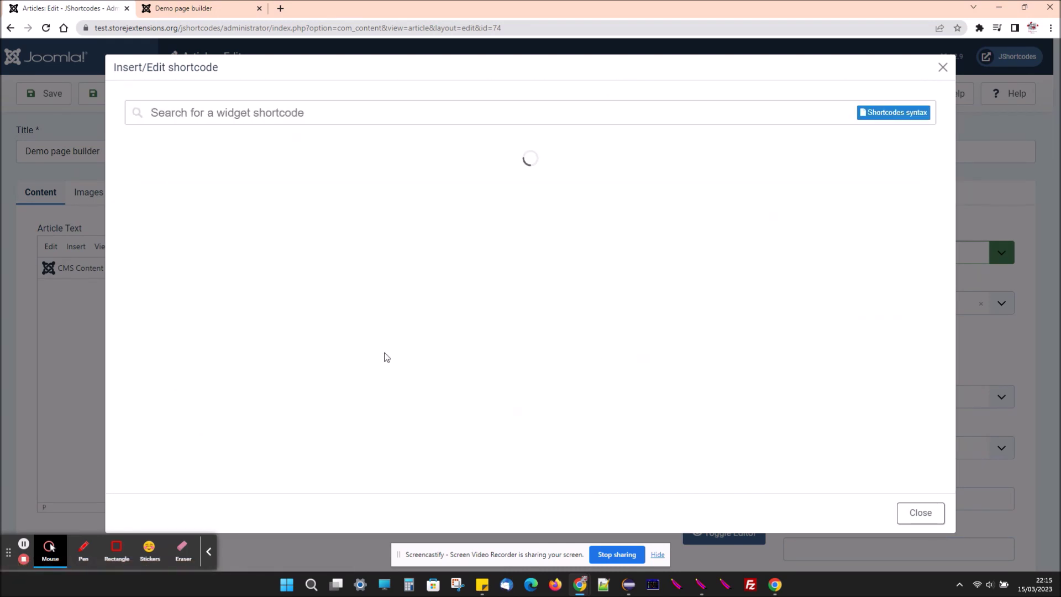
scroll(365, 355, down, 1)
scroll(310, 370, down, 5)
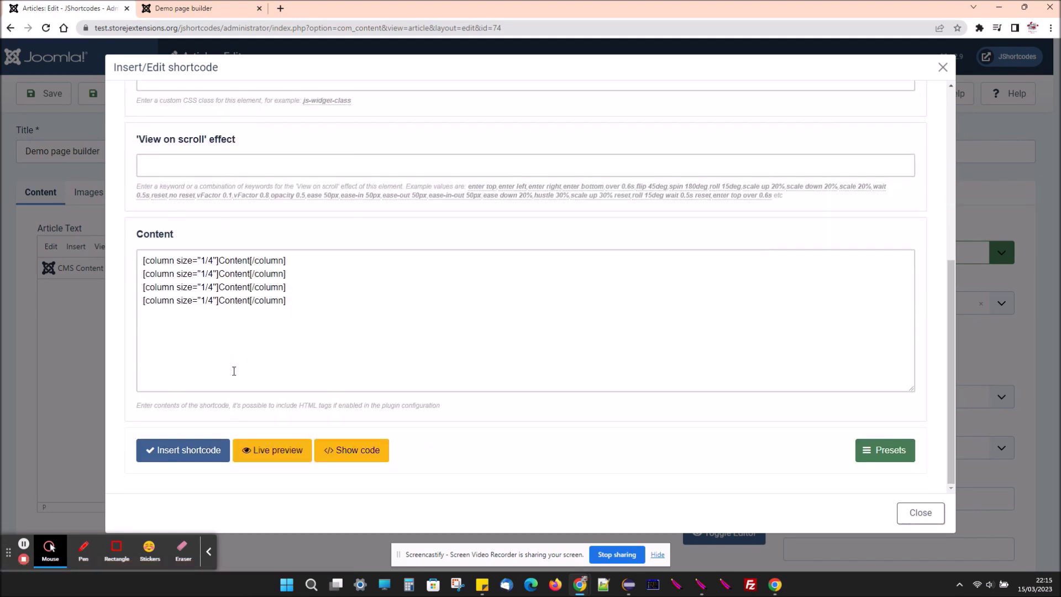
scroll(234, 371, up, 2)
scroll(234, 371, up, 2)
scroll(235, 375, up, 2)
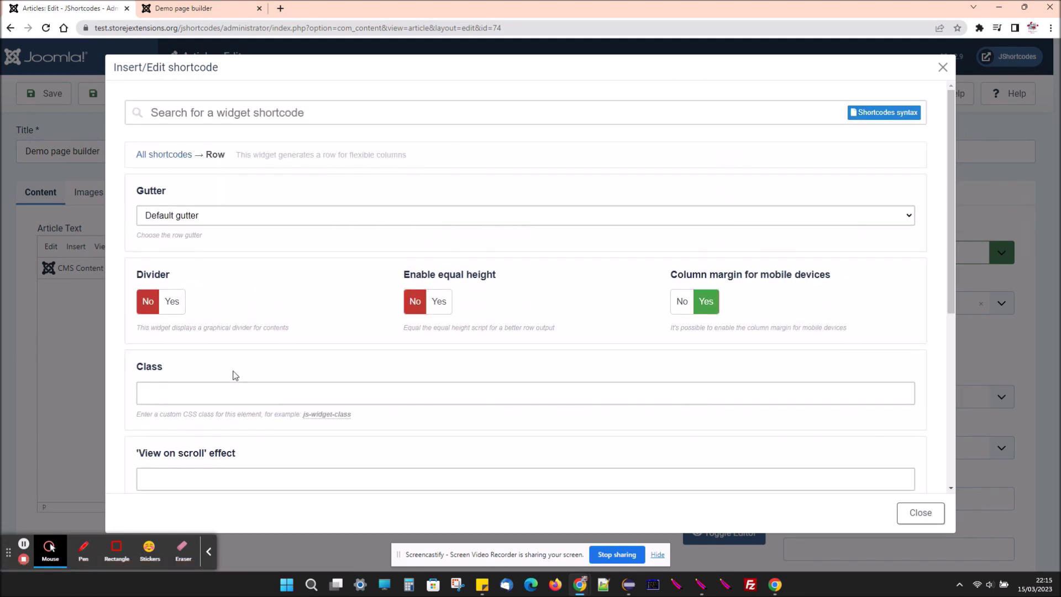
scroll(234, 373, down, 5)
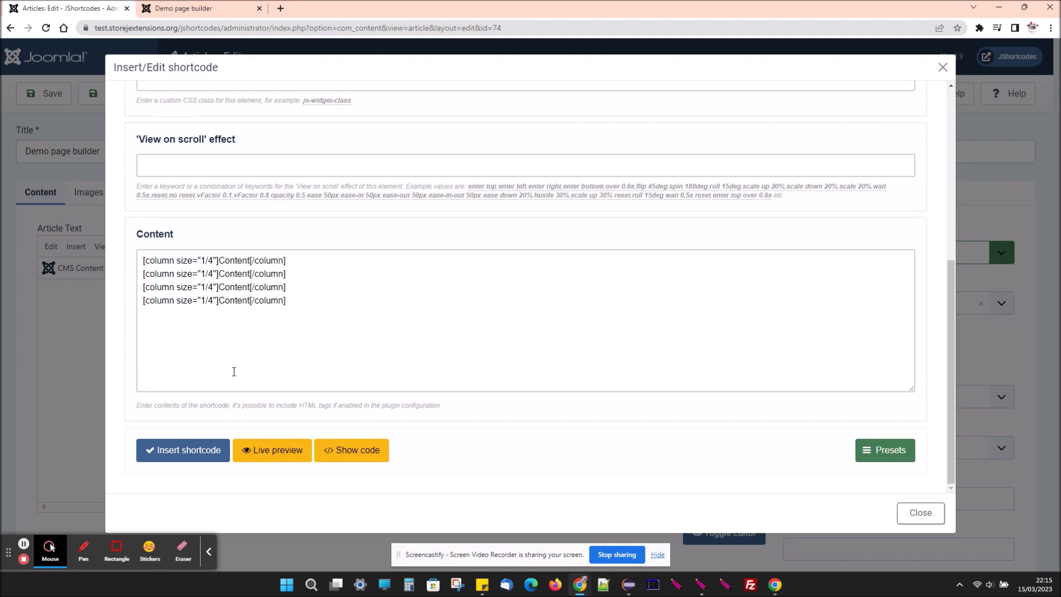
click(210, 444)
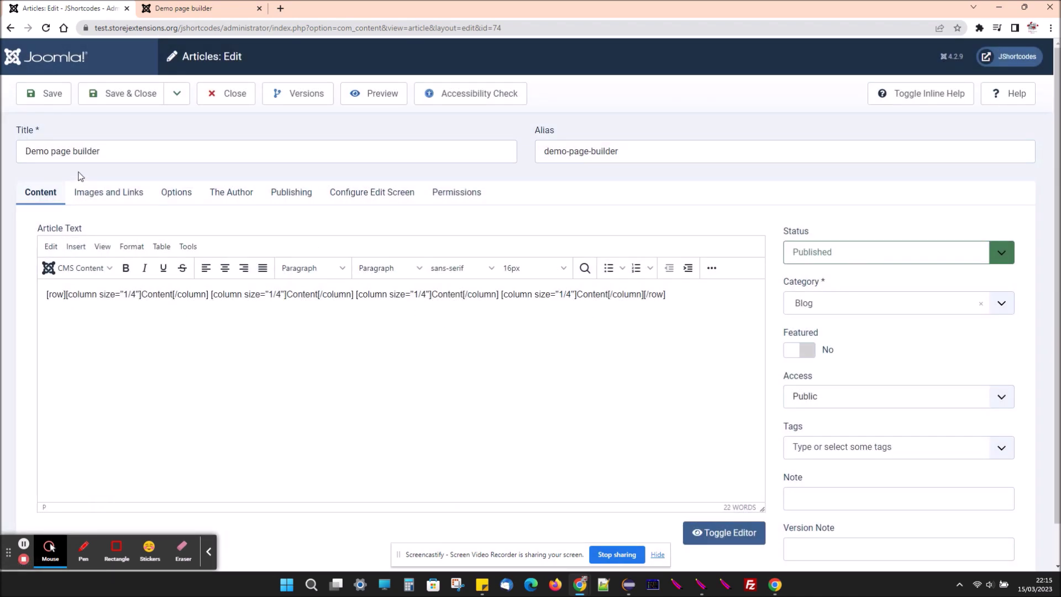
- Insert another TEMPLATE Row shortcode of four 1/4 columns after the first row
click(91, 268)
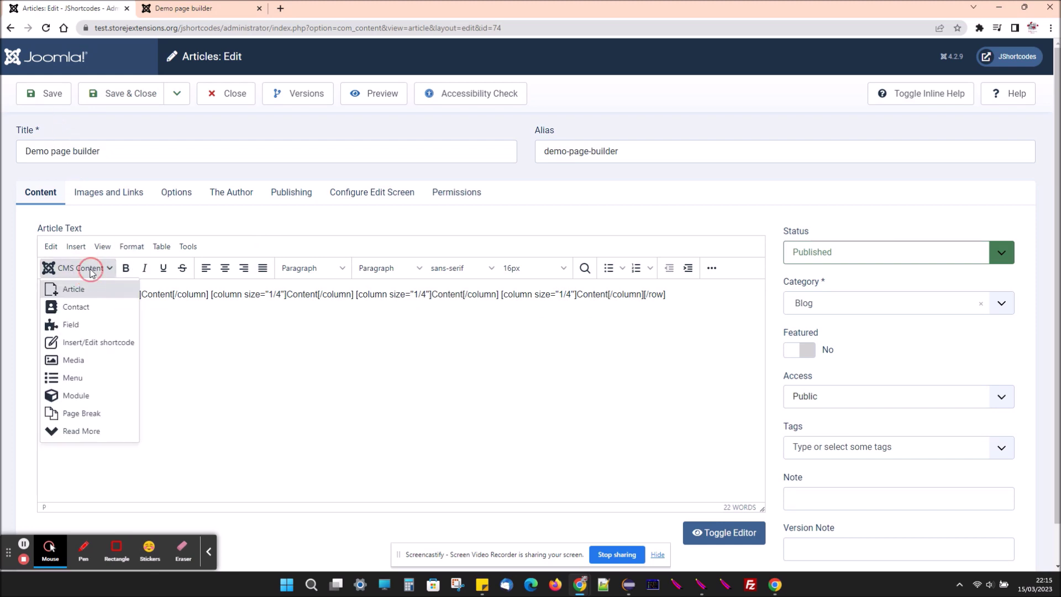
click(93, 341)
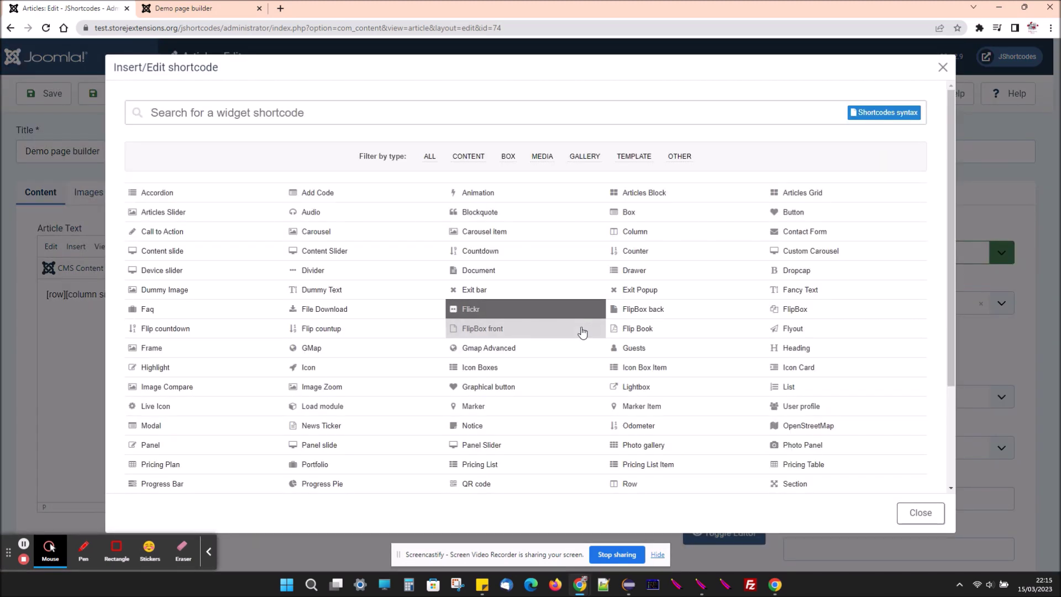
click(626, 160)
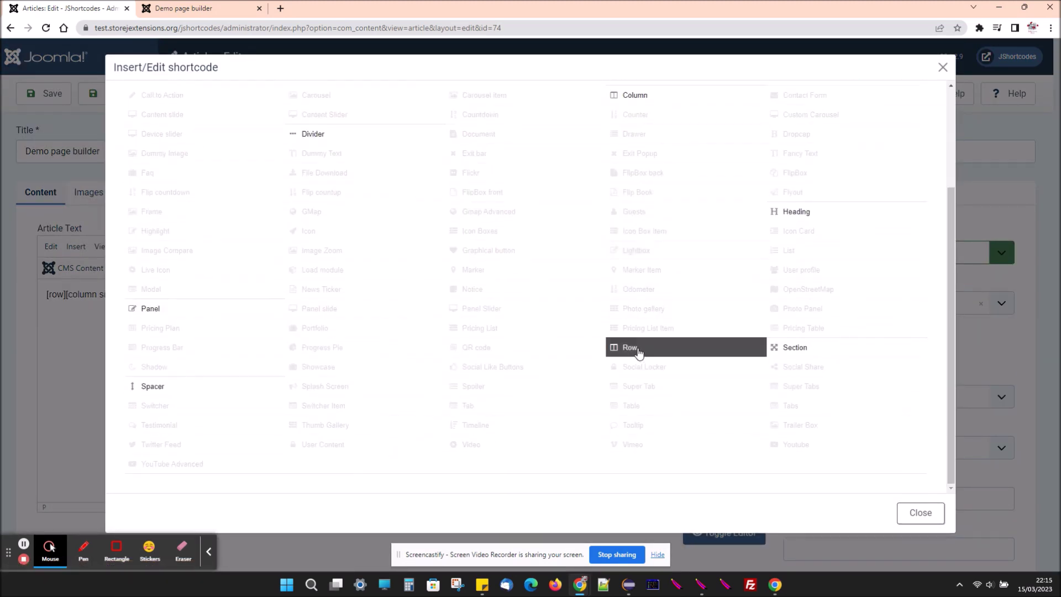
click(638, 348)
scroll(470, 345, down, 2)
scroll(322, 354, down, 4)
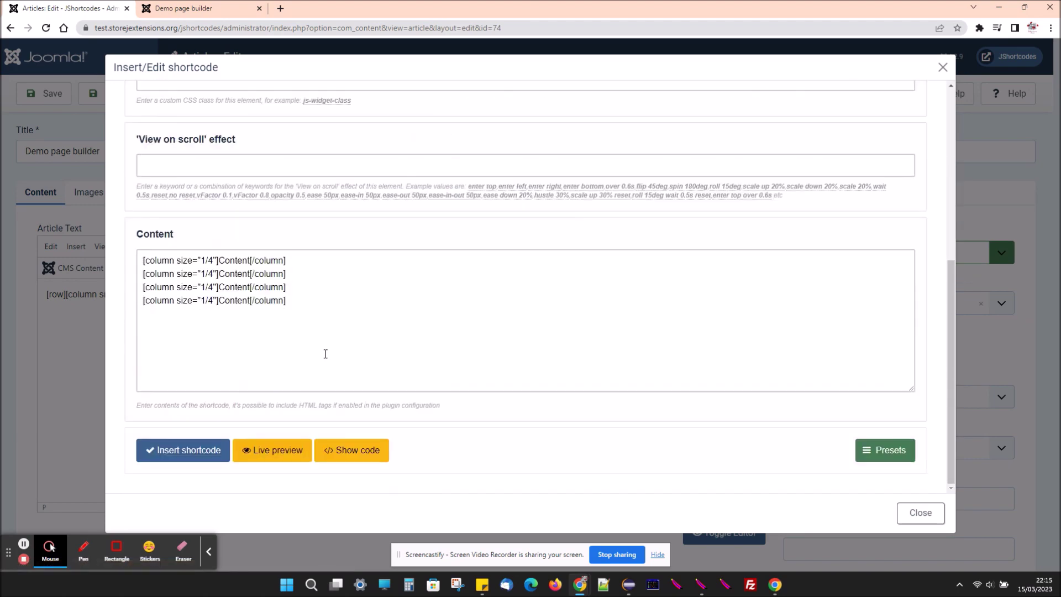
click(210, 449)
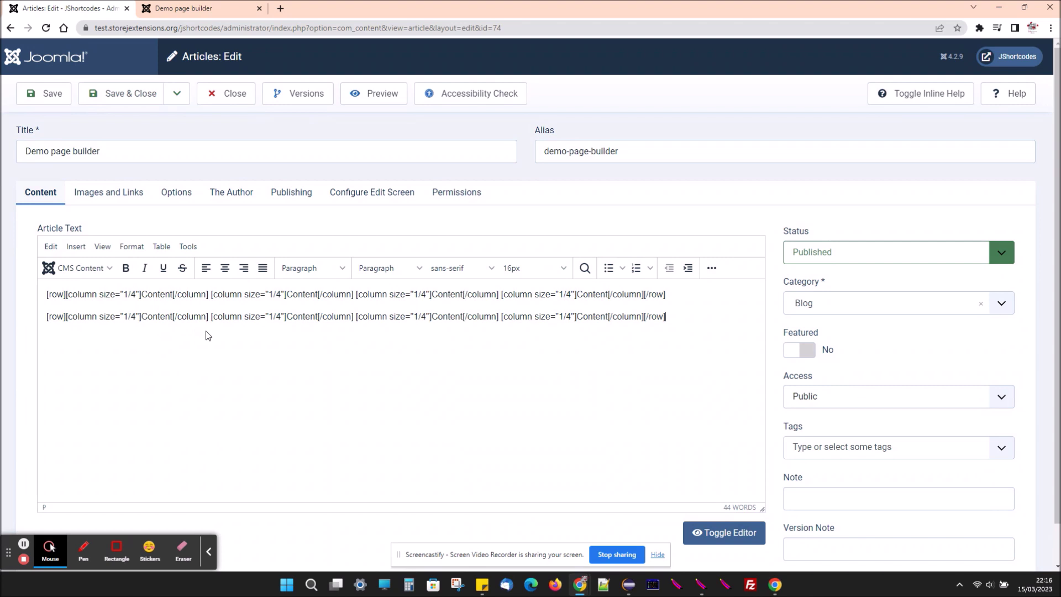
- Change all four column sizes in row two from 1/4 to 1/5
double_click(131, 319)
text(5)
double_click(279, 317)
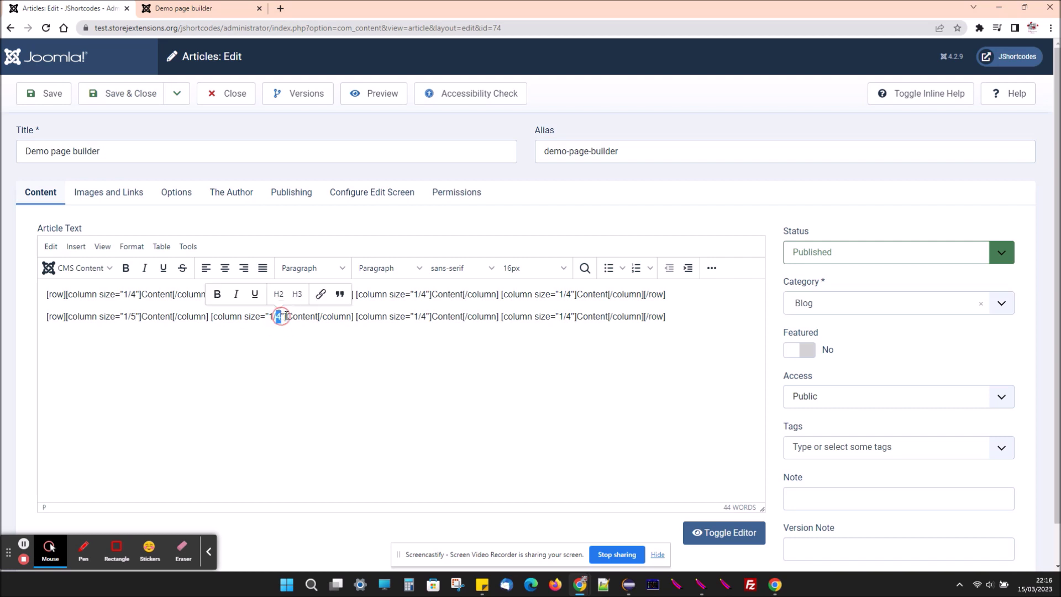
text(5)
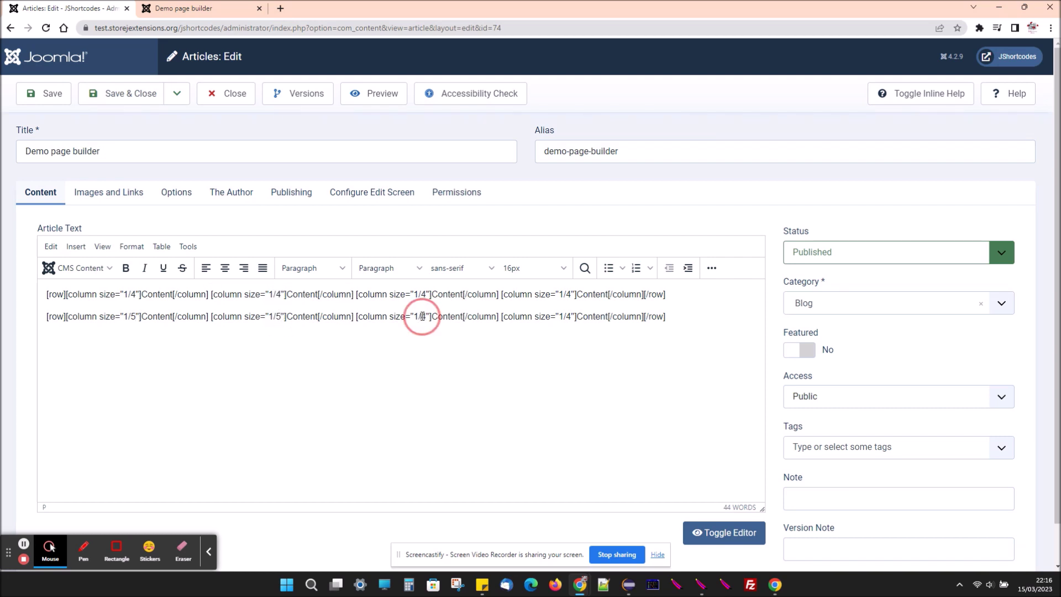
double_click(418, 318)
text(5)
click(571, 316)
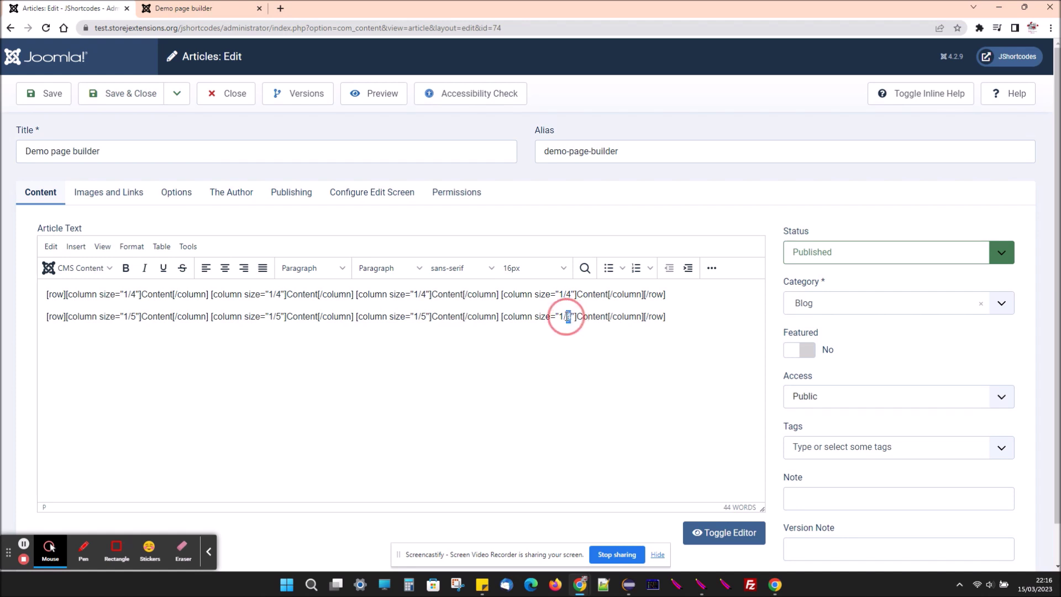
double_click(572, 316)
text(5)
- Paste a fifth column shortcode before row two's [/row] and save the article
drag(644, 316, 504, 317)
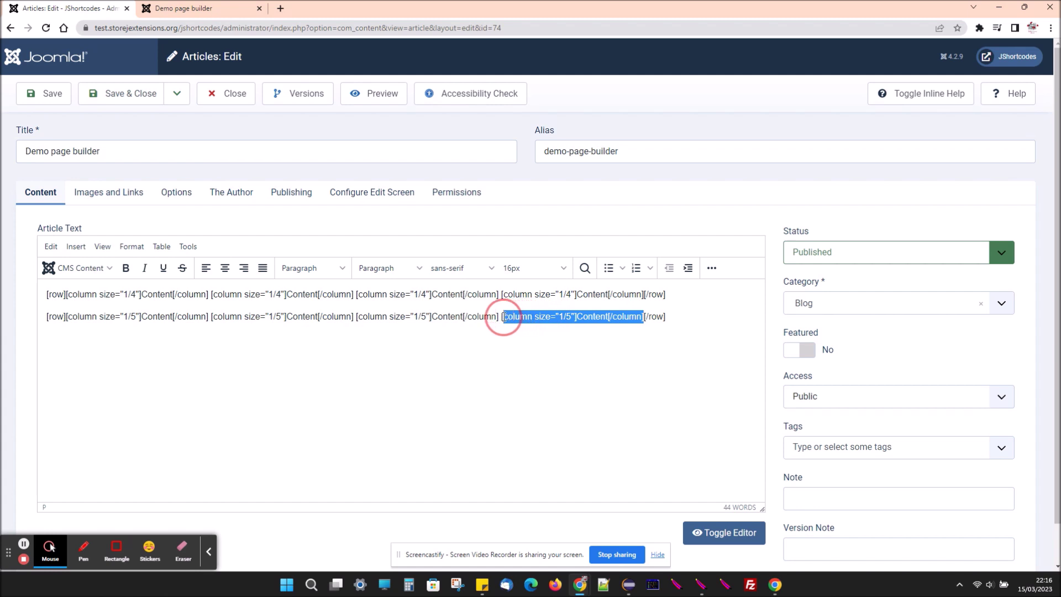
drag(504, 317, 494, 317)
key(ctrl+c)
click(644, 317)
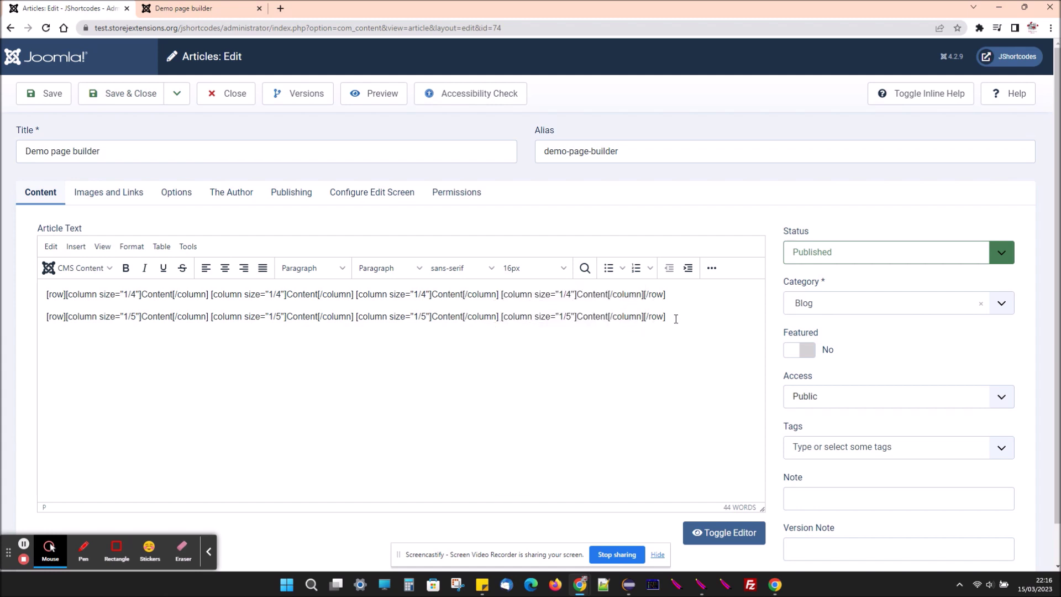
key(ctrl+v)
click(65, 95)
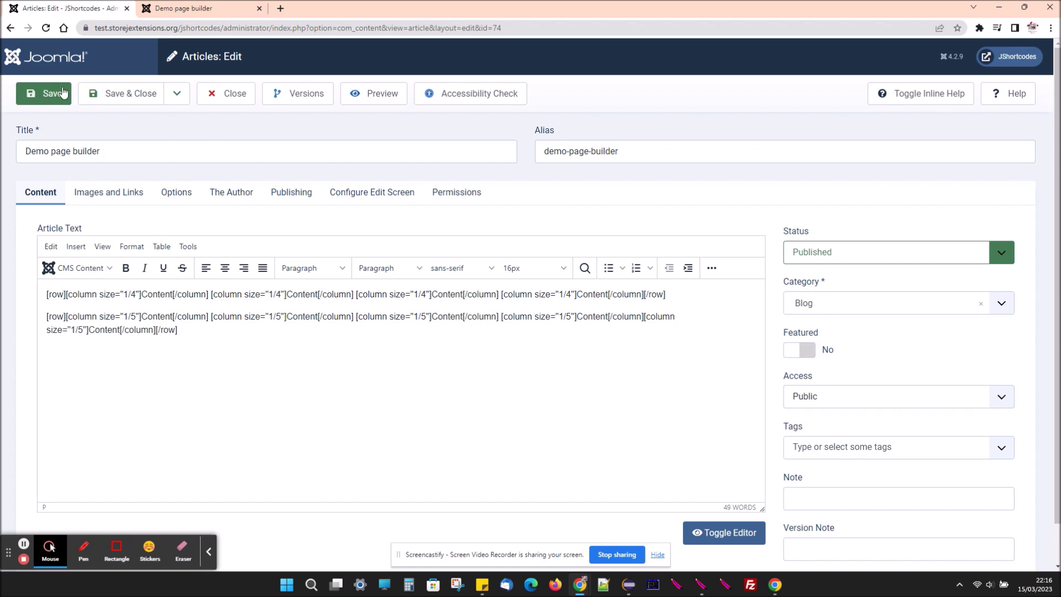
click(197, 8)
click(46, 28)
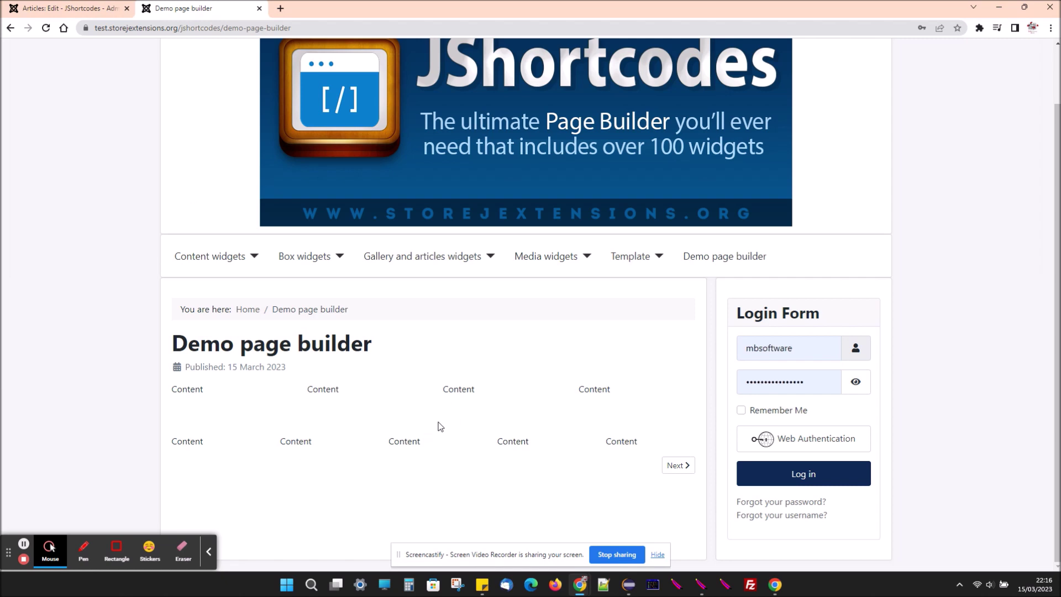
click(91, 8)
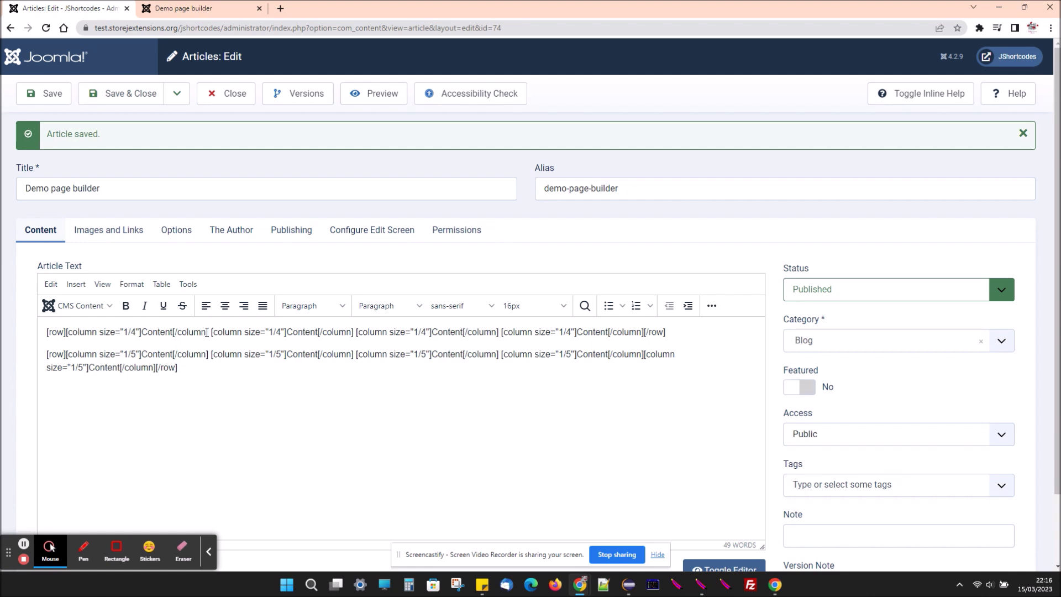
- Swap the first column's 'Content' placeholder for a Dummy Image shortcode with text 1/4
double_click(157, 333)
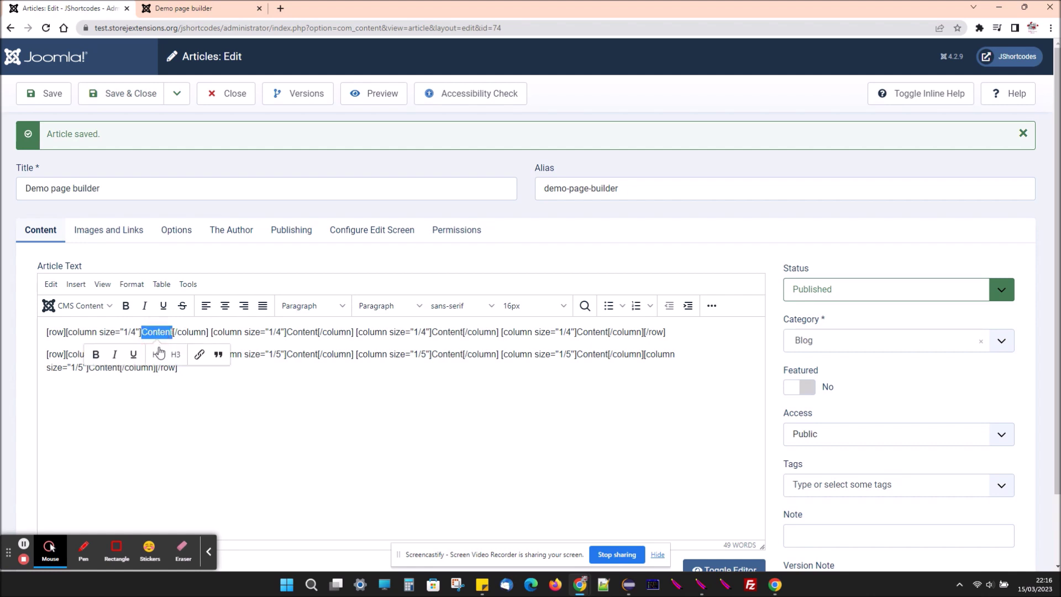
key(Delete)
click(80, 306)
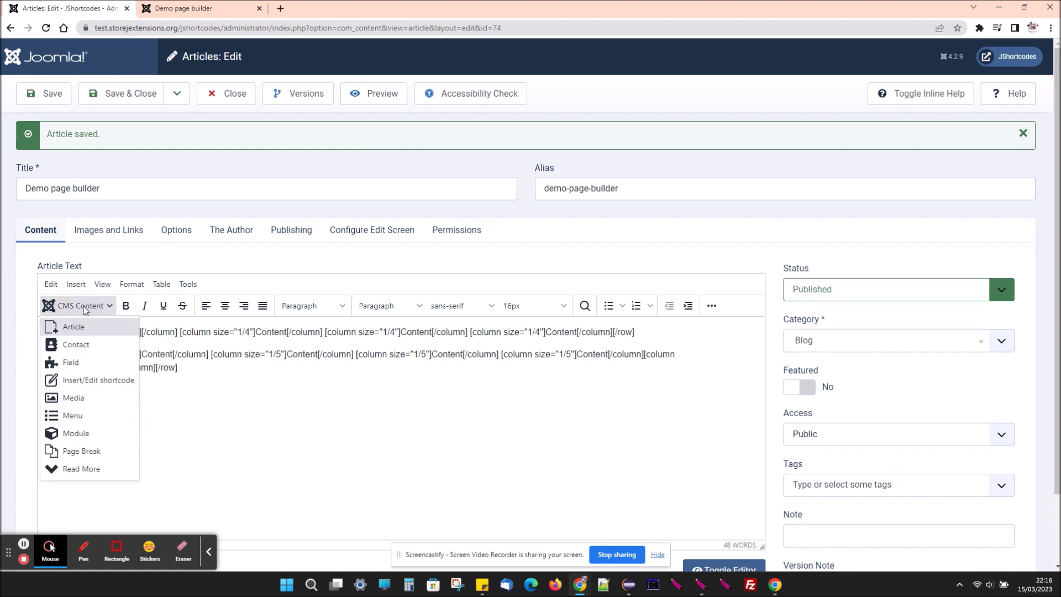
click(107, 379)
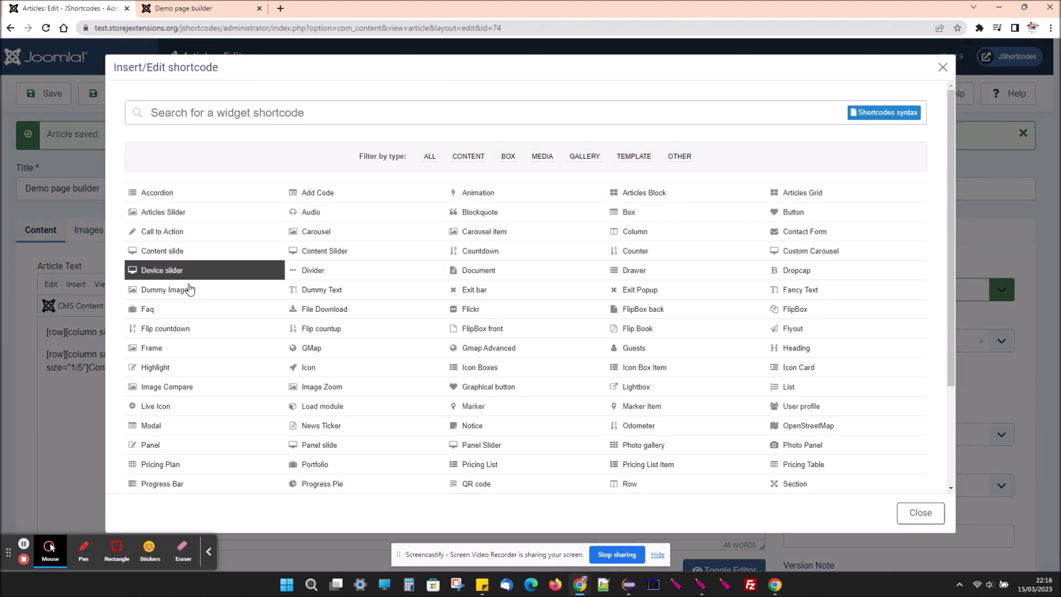
click(187, 291)
click(260, 221)
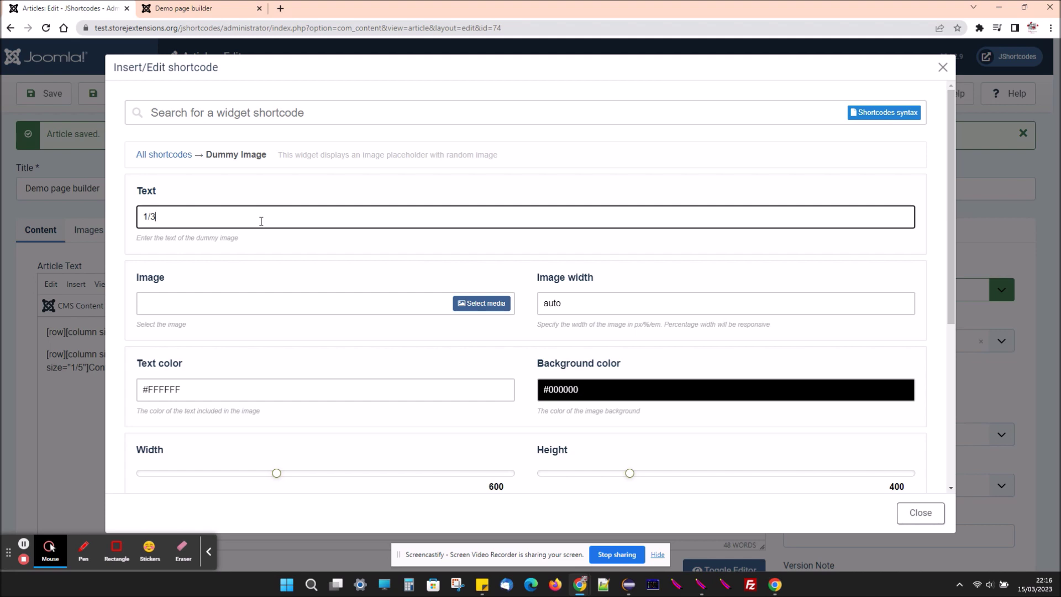
key(BackSpace)
text(4)
scroll(267, 263, down, 5)
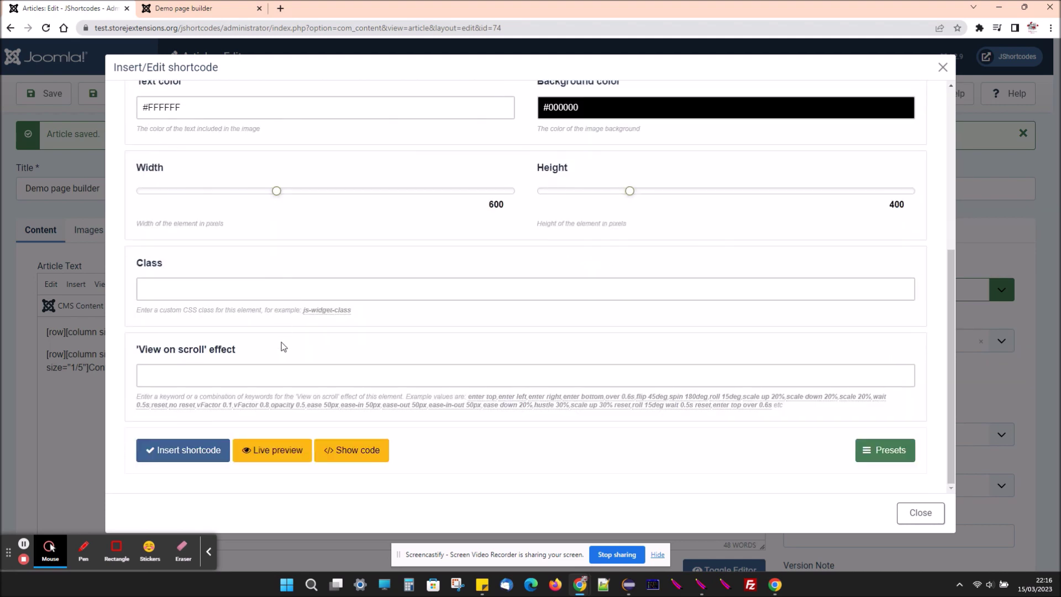
click(259, 451)
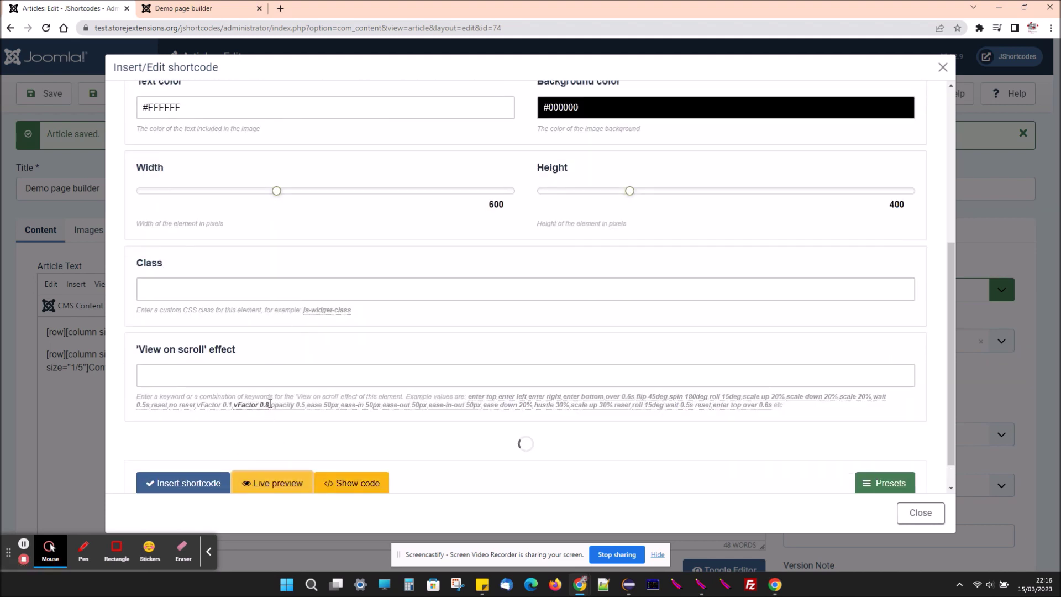
scroll(279, 378, down, 1)
click(199, 464)
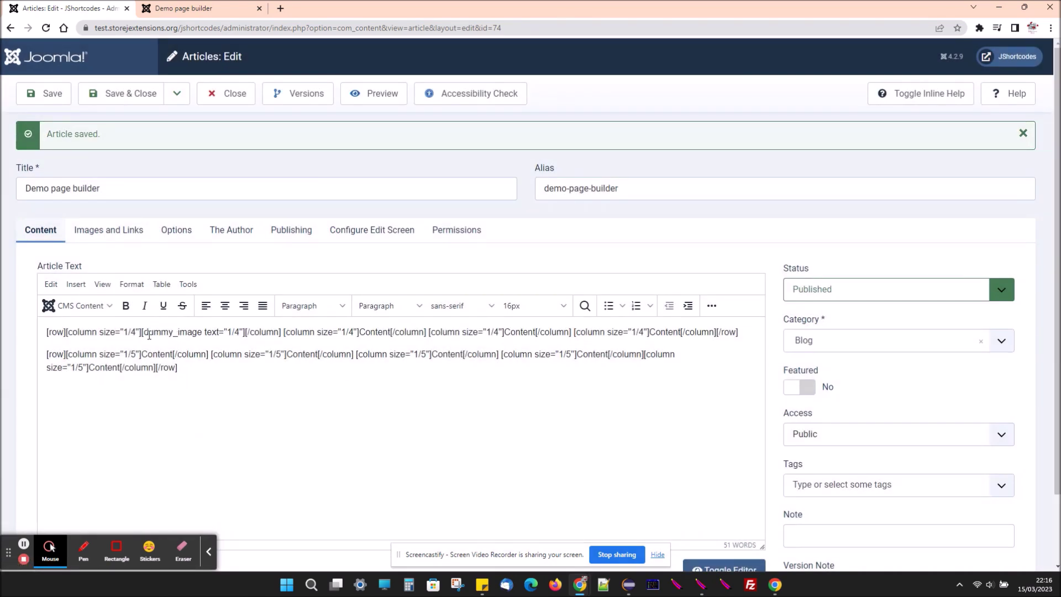
- Paste the 1/4 dummy image into the first row's remaining three columns
shift+click(142, 332)
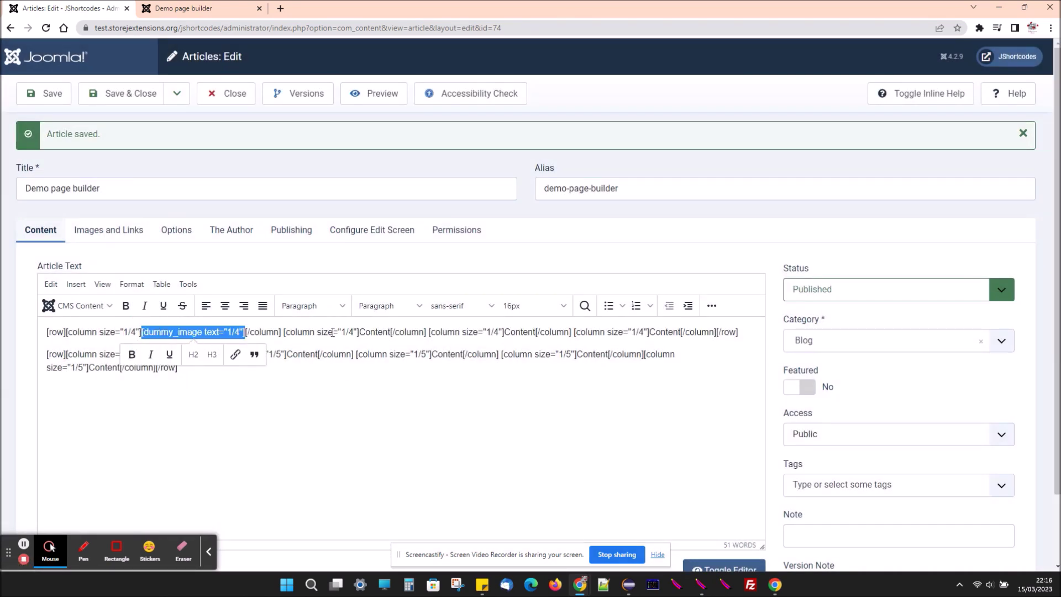
double_click(376, 332)
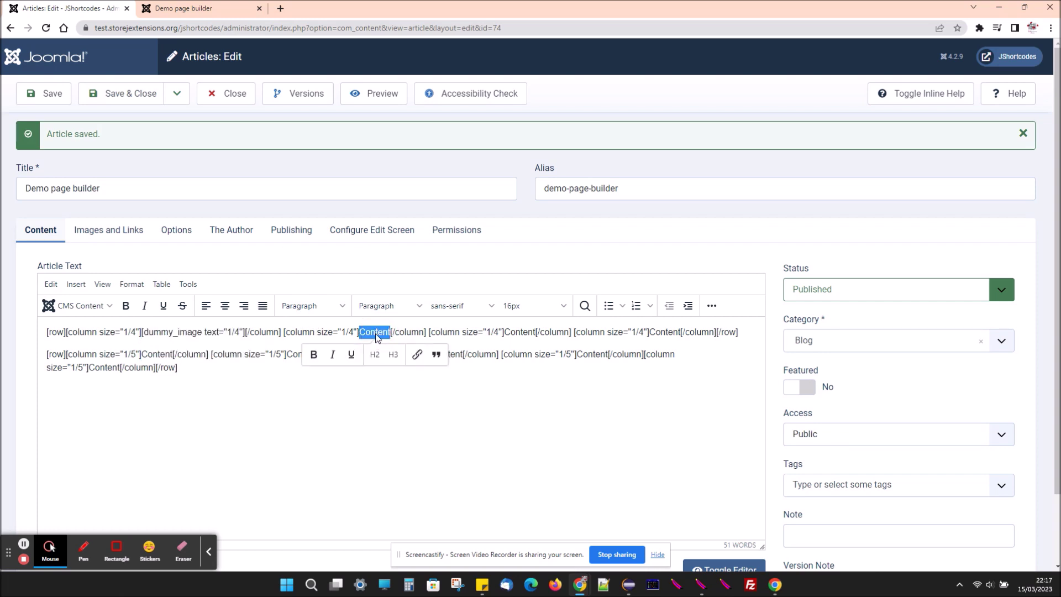
text([dummy_image text="1/4"])
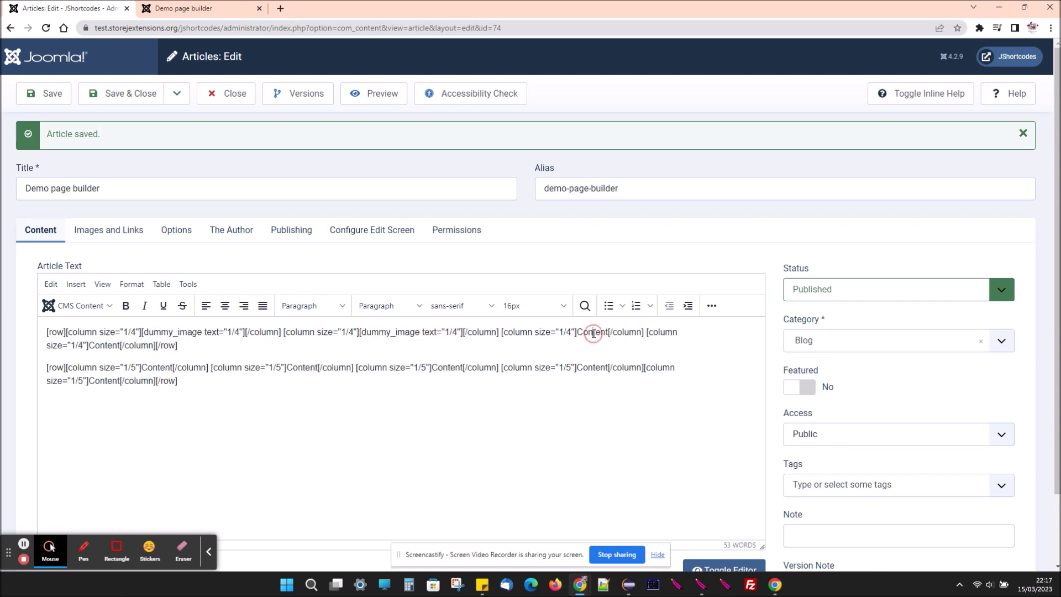
double_click(594, 332)
text([dummy_image text="1/4"])
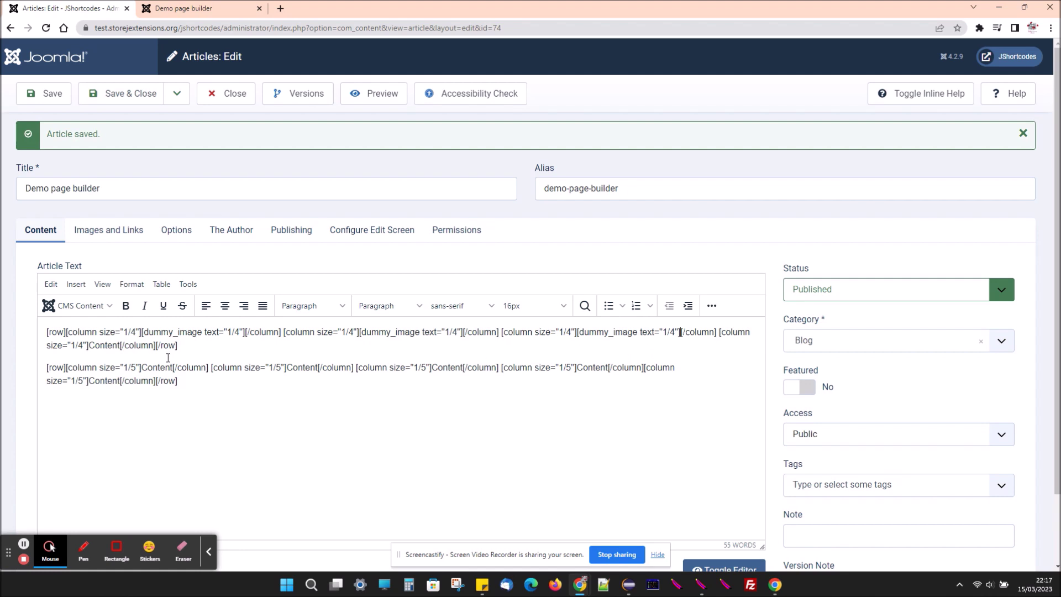
double_click(96, 345)
text([dummy_image text="1/4"])
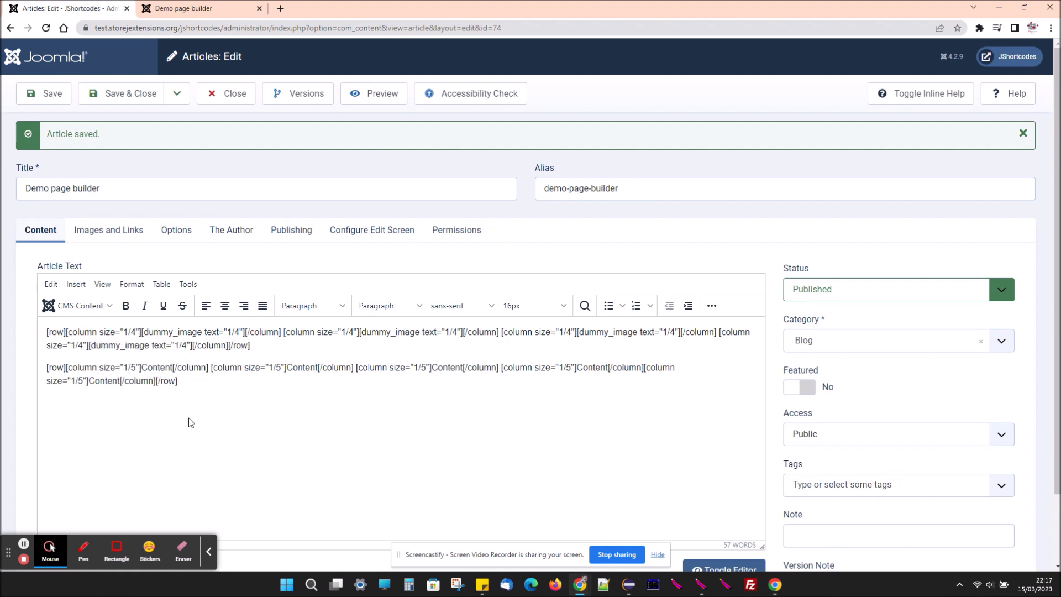
- Put a dummy image in row two's first column and relabel it 1/5
double_click(156, 367)
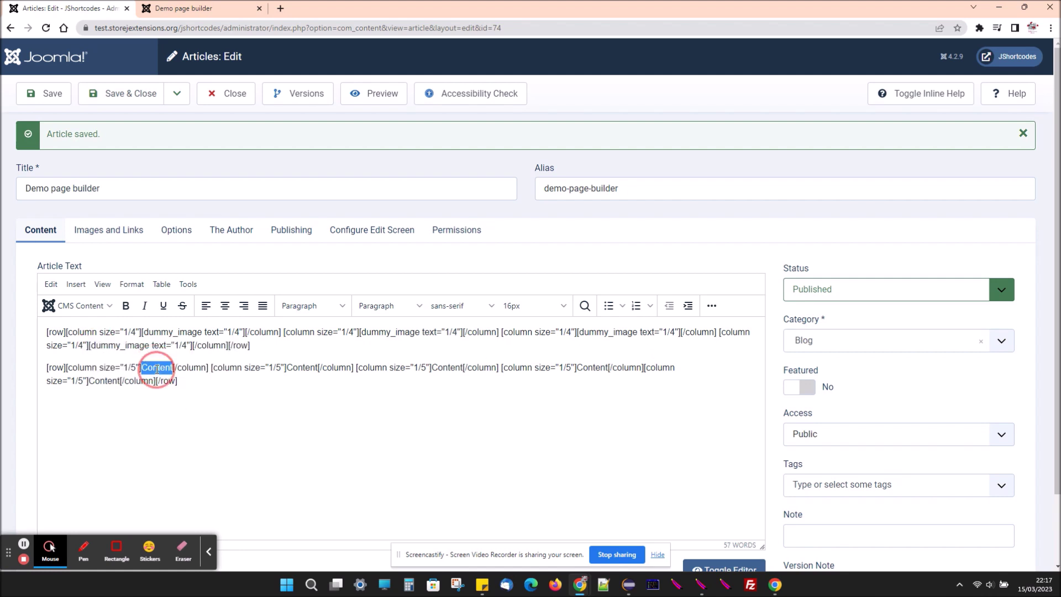
text([dummy_image text="1/4"])
click(237, 368)
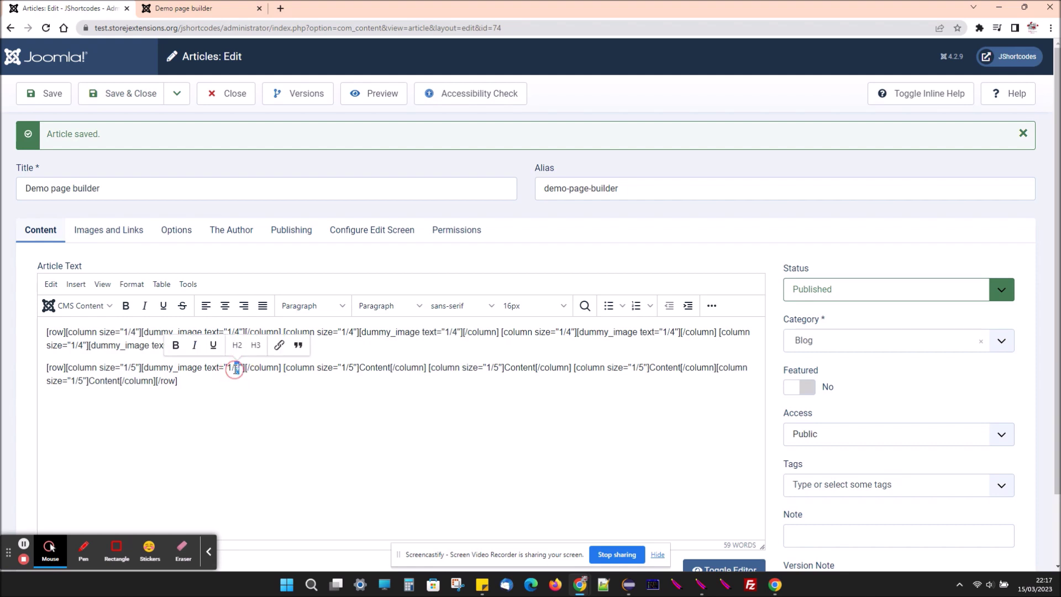
key(BackSpace)
text(5)
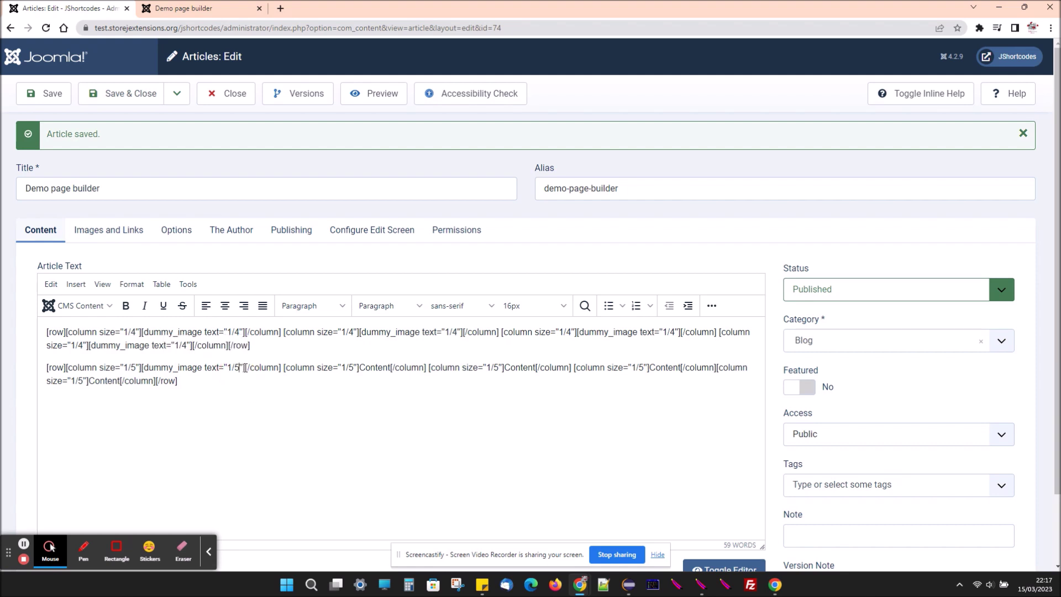
drag(245, 368, 142, 369)
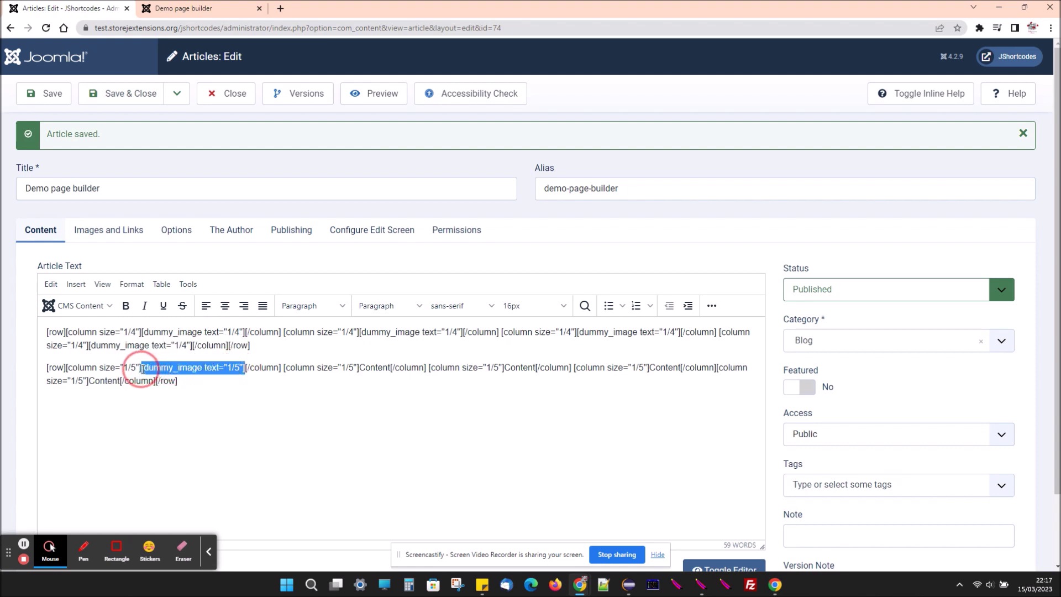
- Fill row two's other four columns with the 1/5 dummy image
double_click(381, 369)
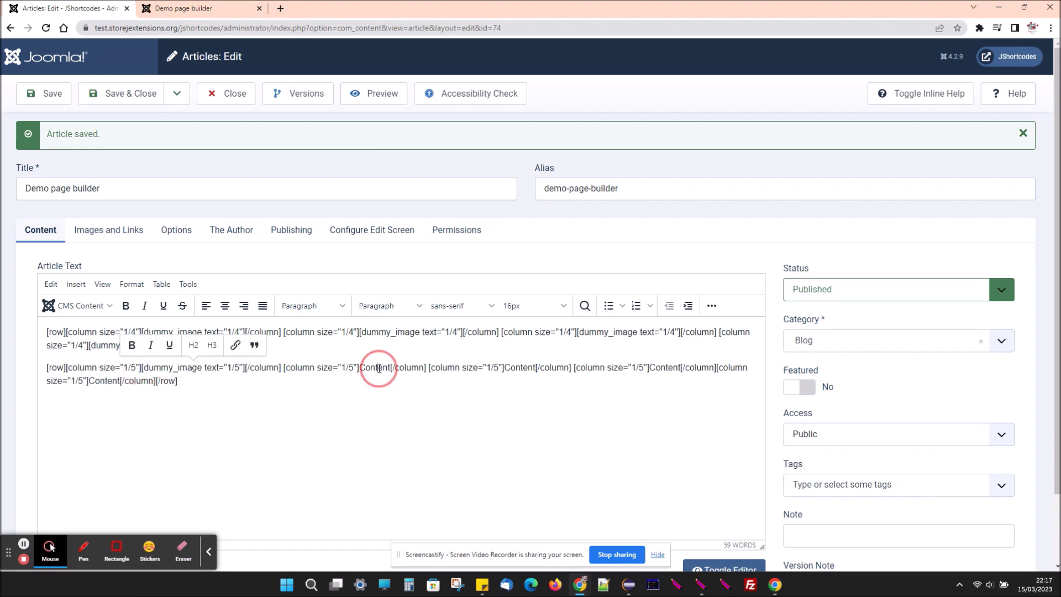
text([dummy_image text="1/5"])
double_click(581, 369)
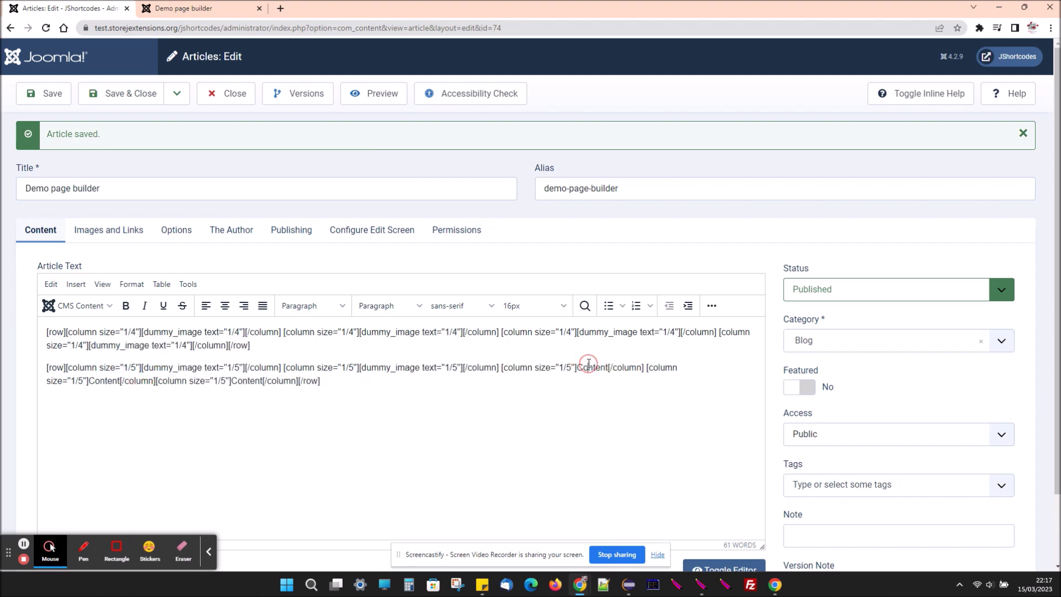
text([dummy_image text="1/5"])
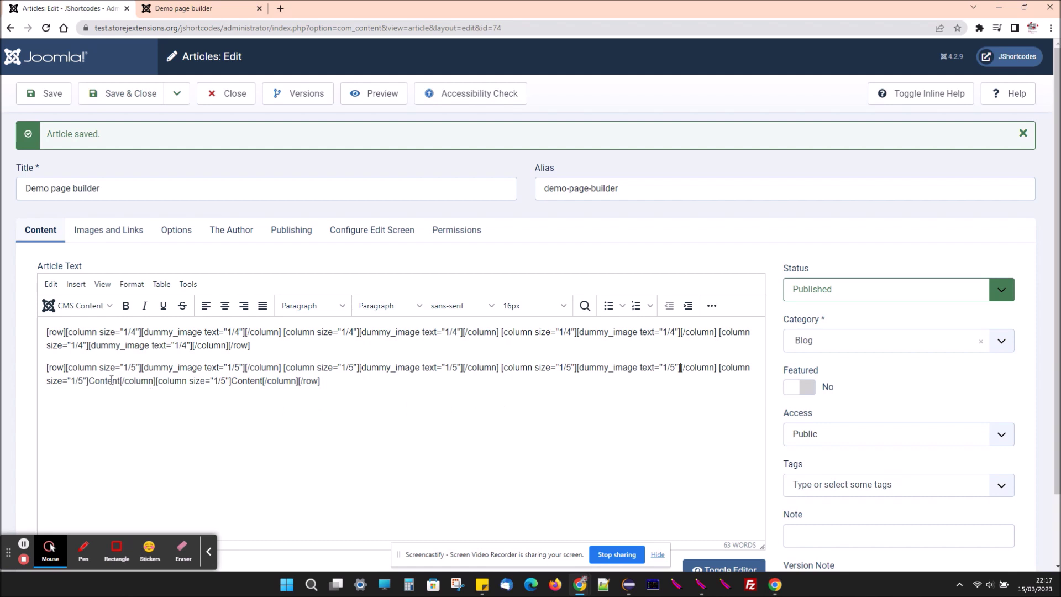
double_click(111, 380)
text([dummy_image text="1/5"])
double_click(316, 380)
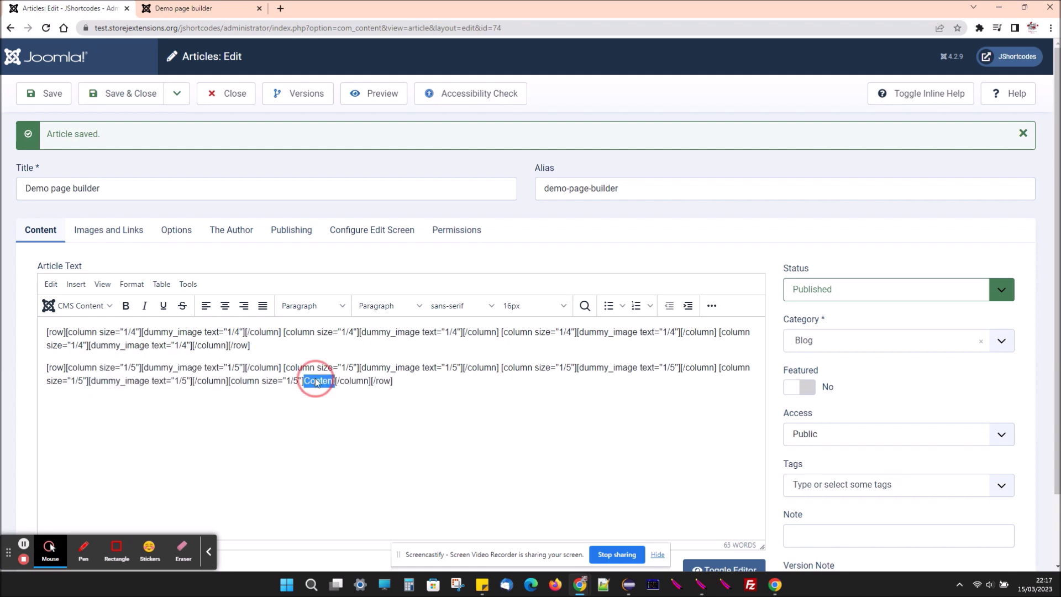
text([dummy_image text="1/5"])
- Save the article and reload the public page to check the dummy images
click(53, 95)
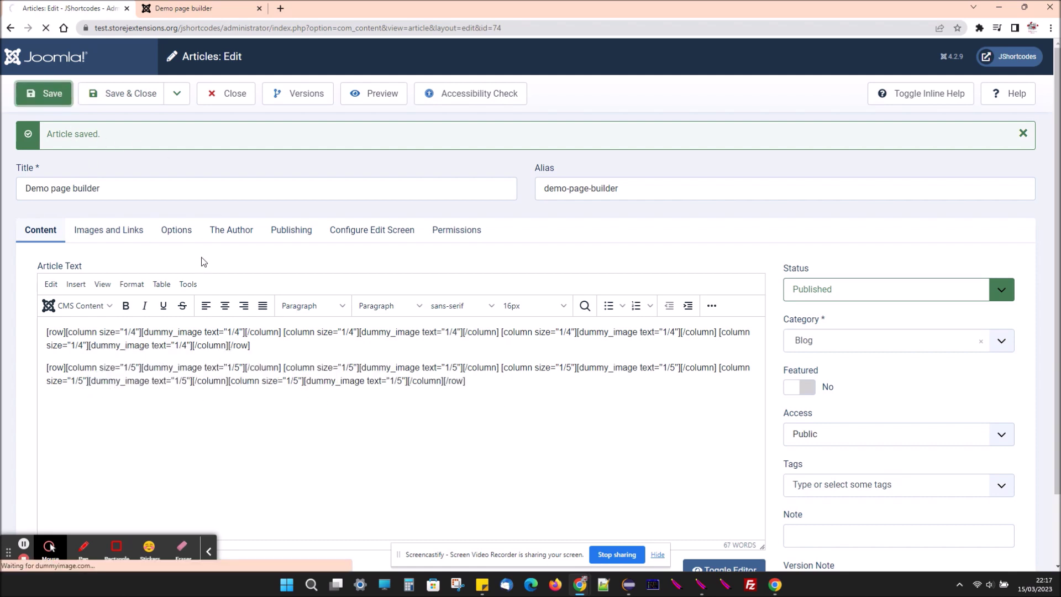
click(185, 5)
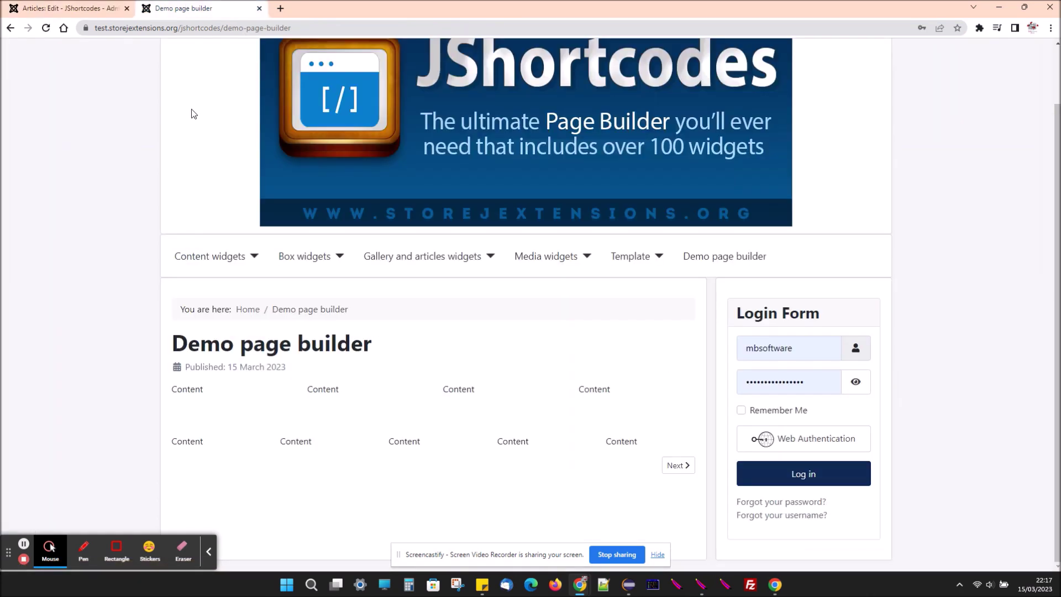
key(F5)
scroll(202, 236, down, 1)
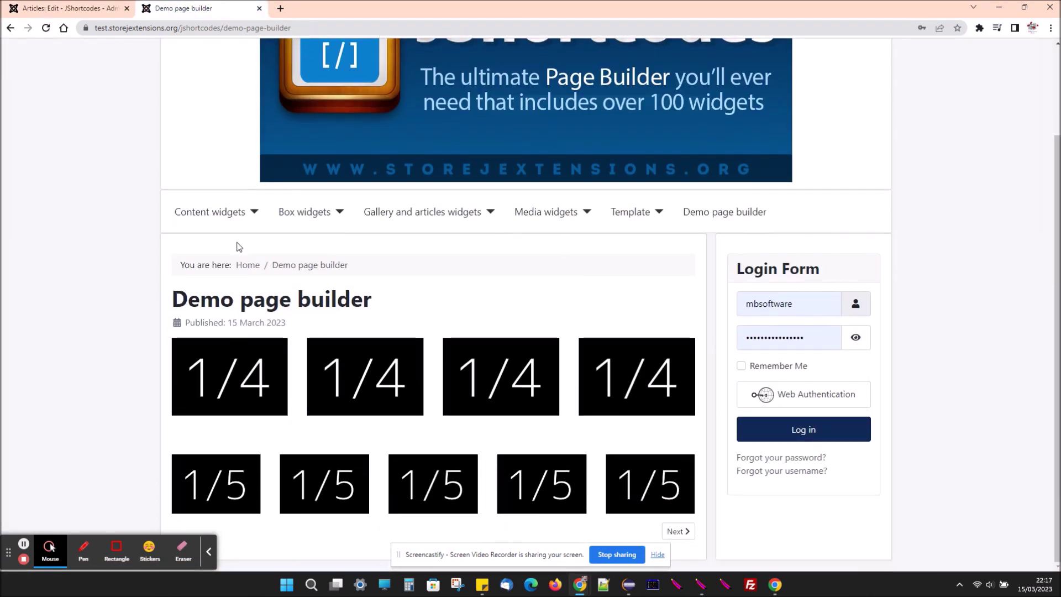
click(72, 8)
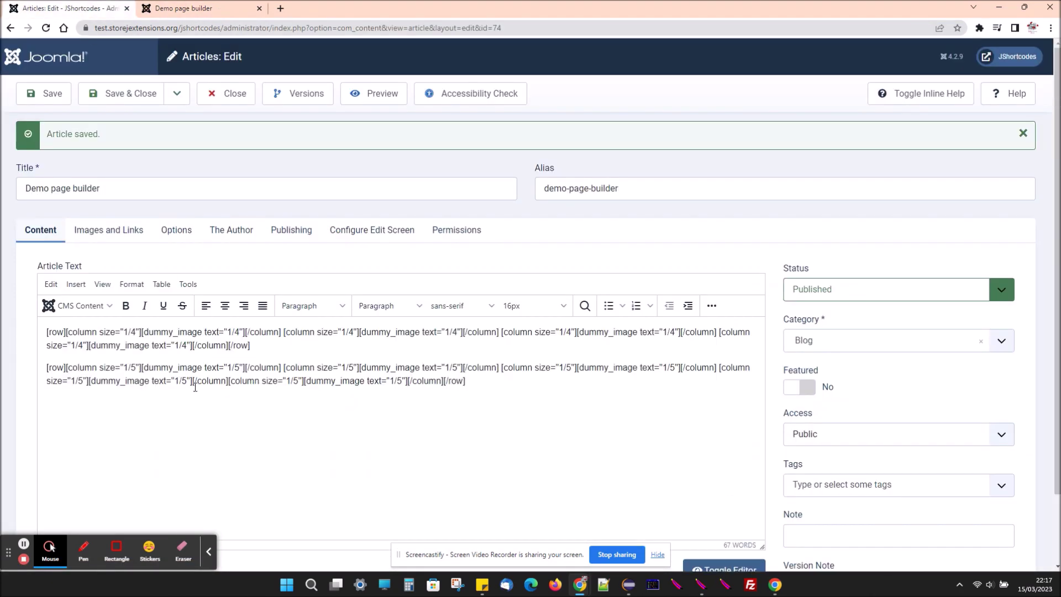
- Duplicate the first row below the second row as a third row
drag(269, 350, 39, 335)
key(ctrl+c)
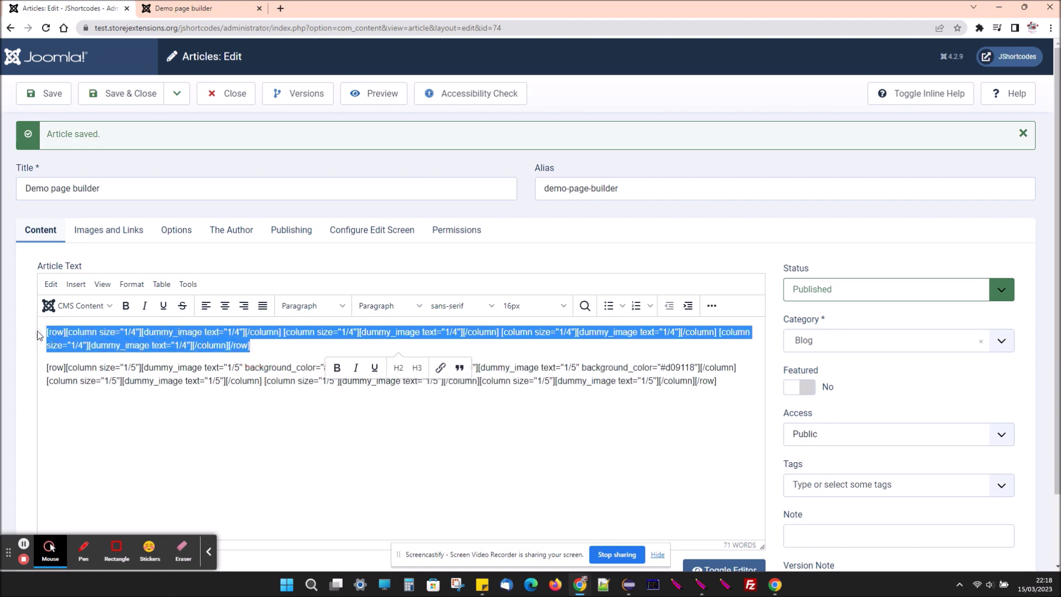
click(731, 382)
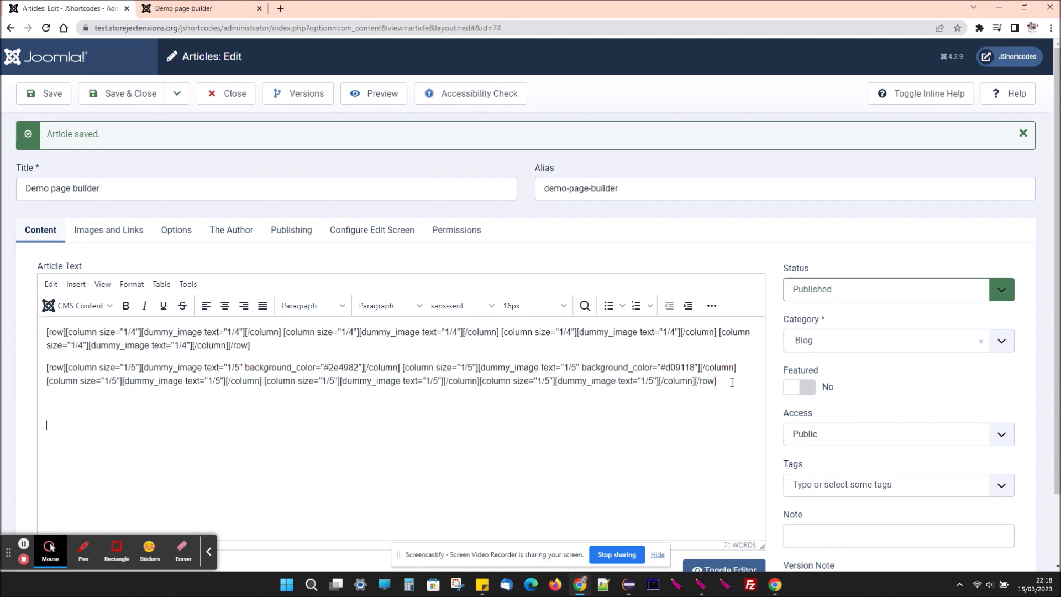
key(Return)
key(ctrl+v)
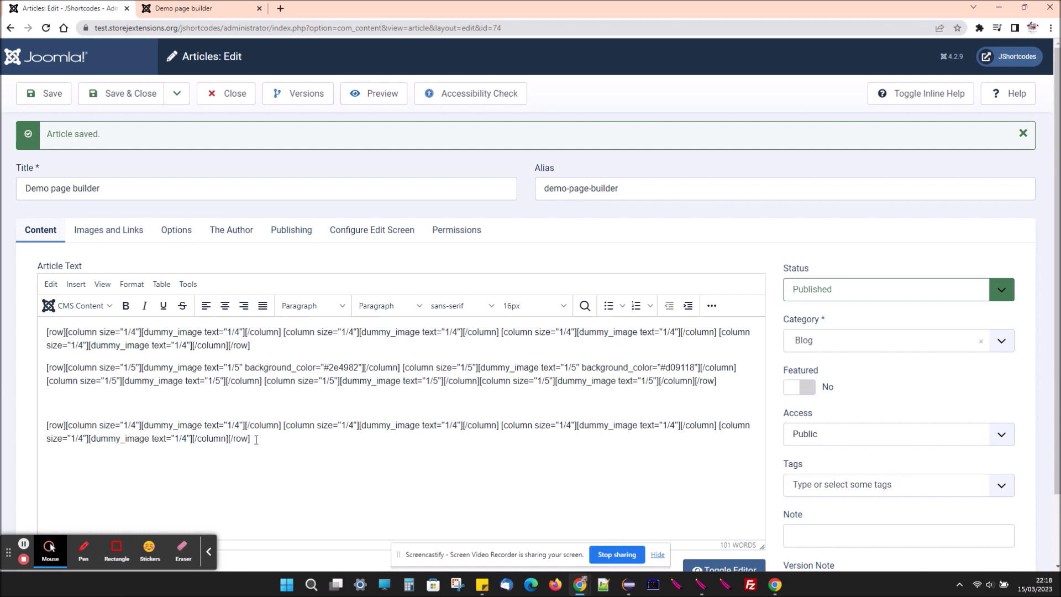
- Set the third row's first two columns to size 1/2 and delete the other two
double_click(135, 426)
text(2)
click(352, 425)
double_click(352, 425)
text(2)
drag(502, 425, 227, 437)
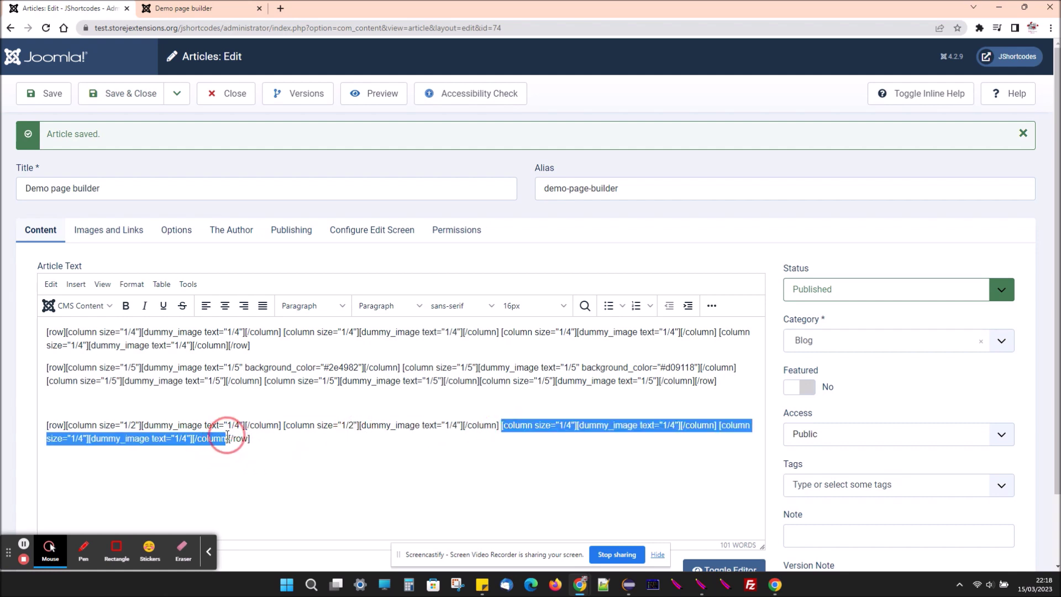
drag(227, 437, 228, 438)
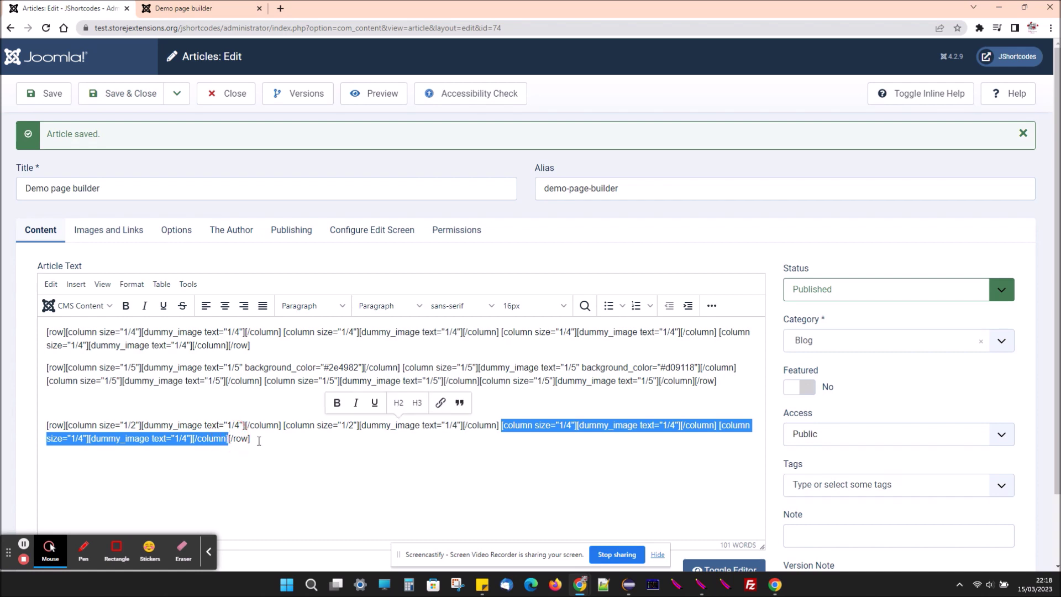
key(Delete)
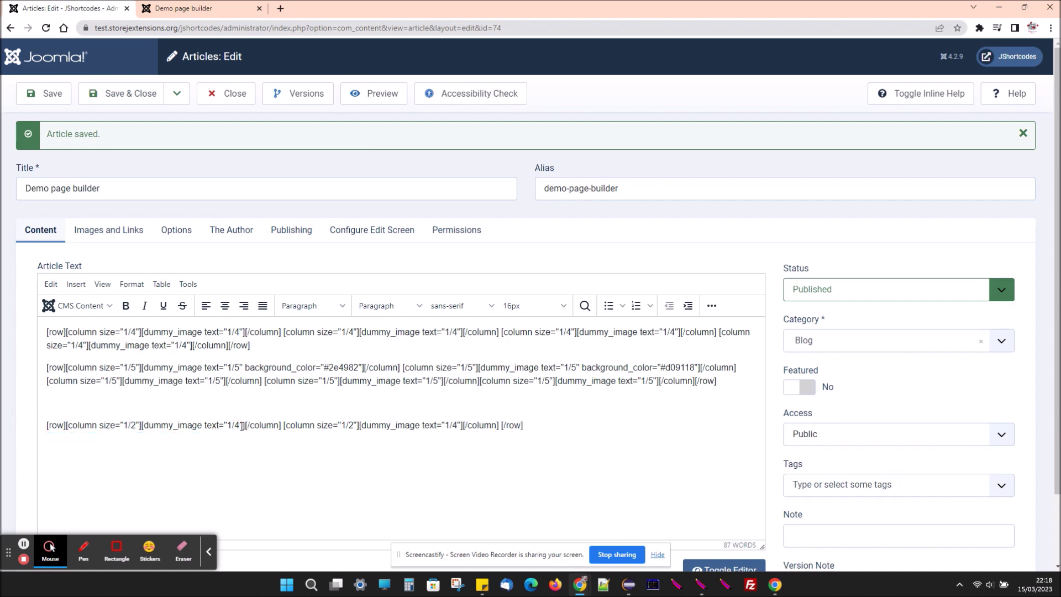
- Relabel both third-row dummy images from 1/4 to 1/2
click(241, 426)
key(BackSpace)
text(2)
drag(452, 426, 458, 426)
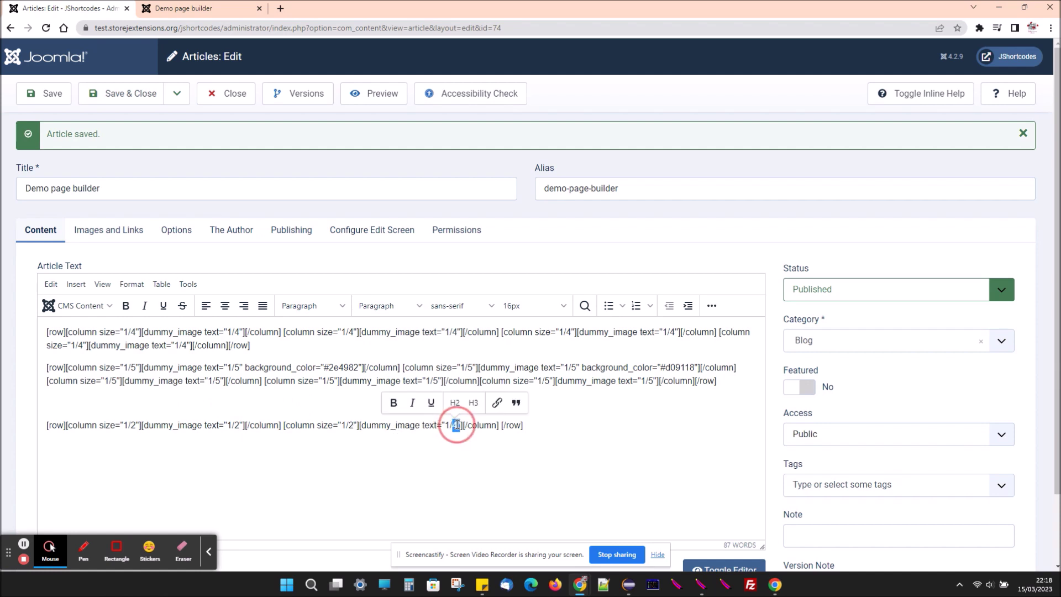
text(2)
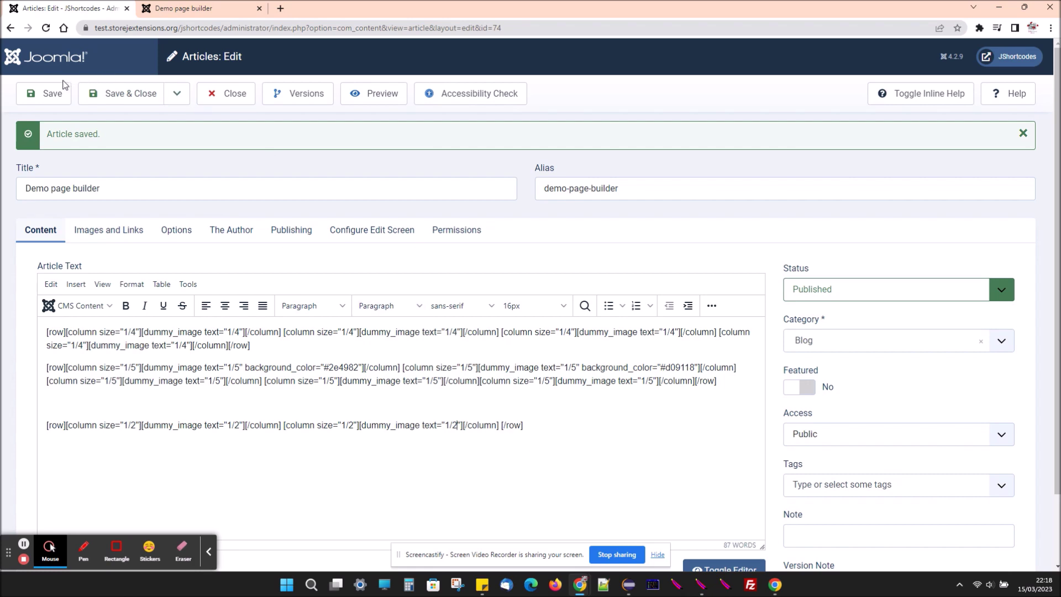
- Save the article and check the new half-width row on the public page
click(44, 93)
click(180, 7)
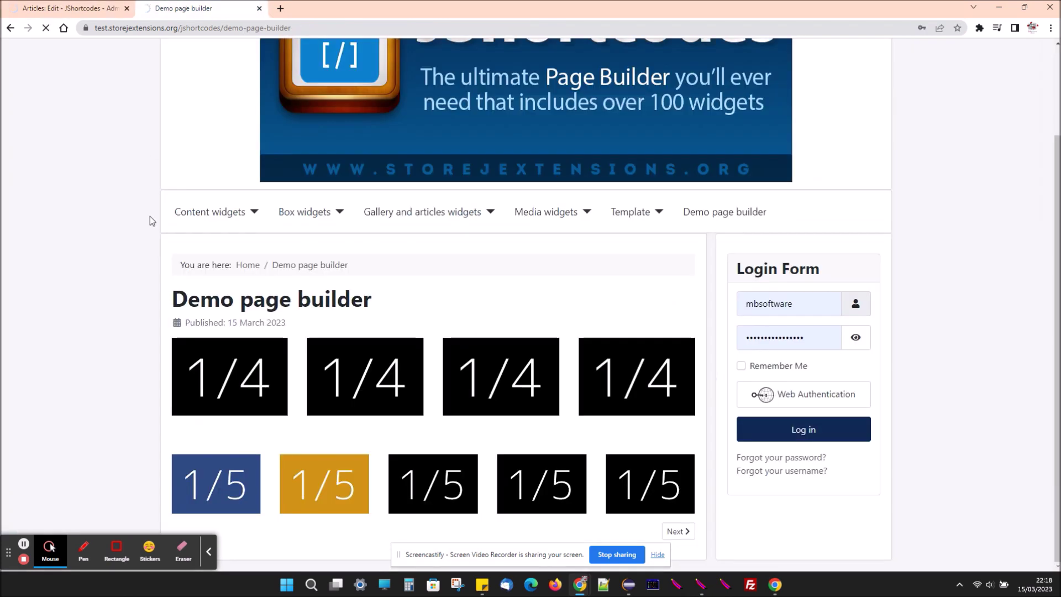
scroll(117, 240, down, 3)
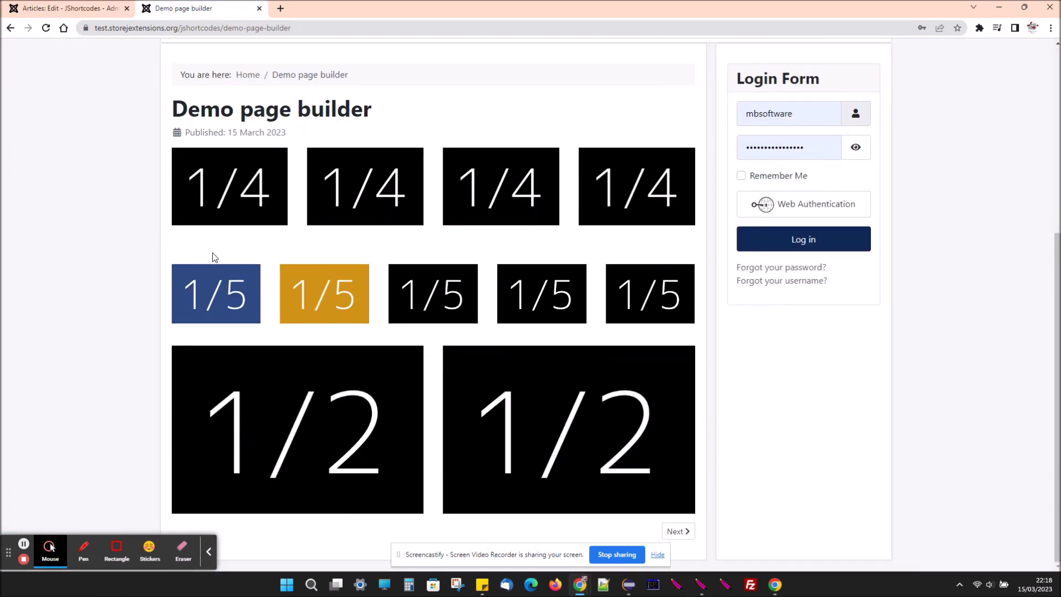
click(77, 6)
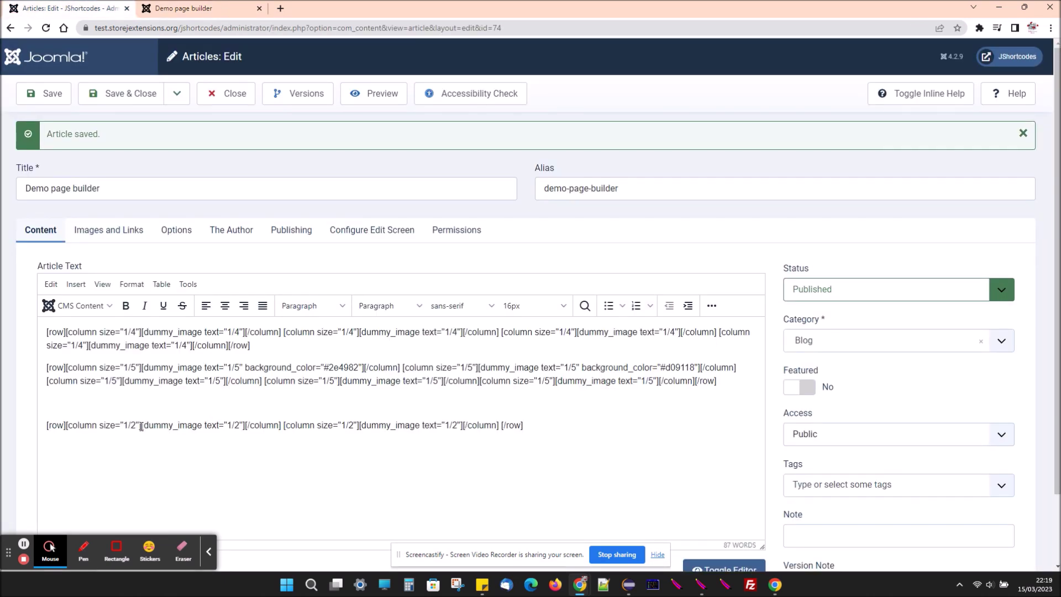
drag(141, 426, 245, 426)
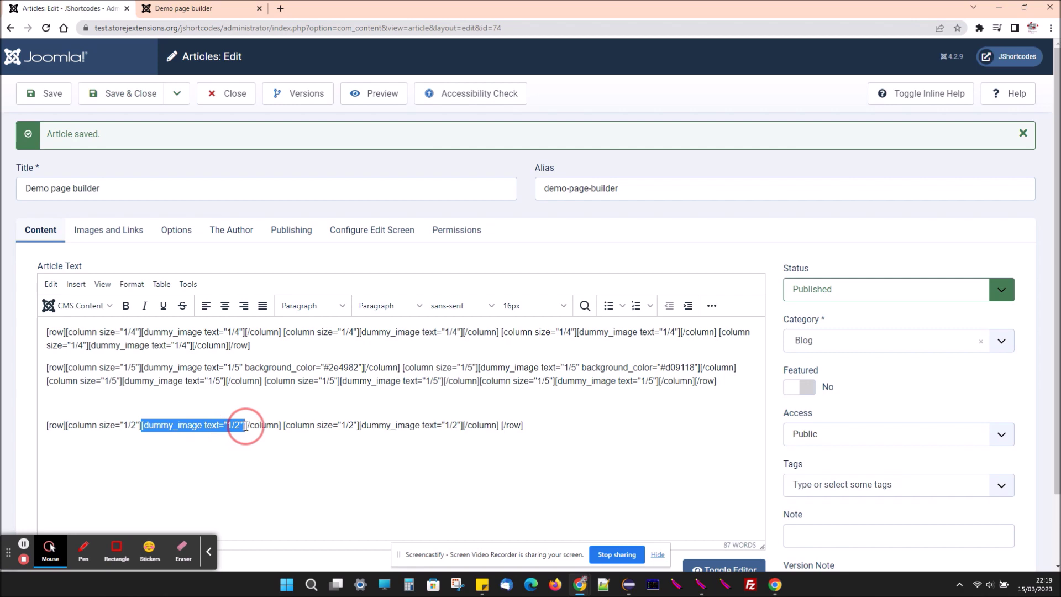
- Replace the first half column's dummy image with an Accordion widget
key(Delete)
click(81, 306)
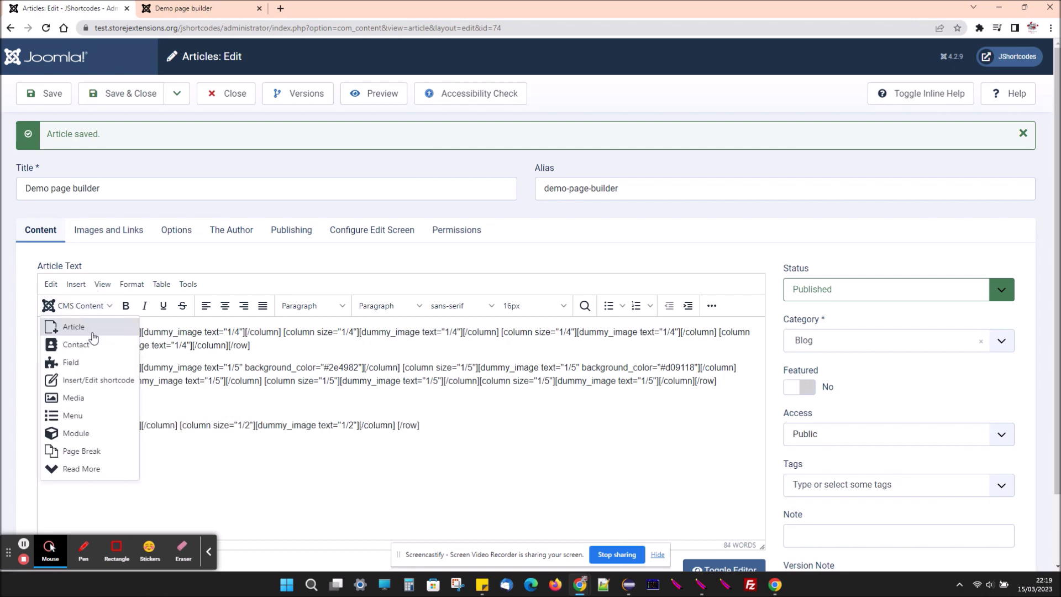
click(99, 380)
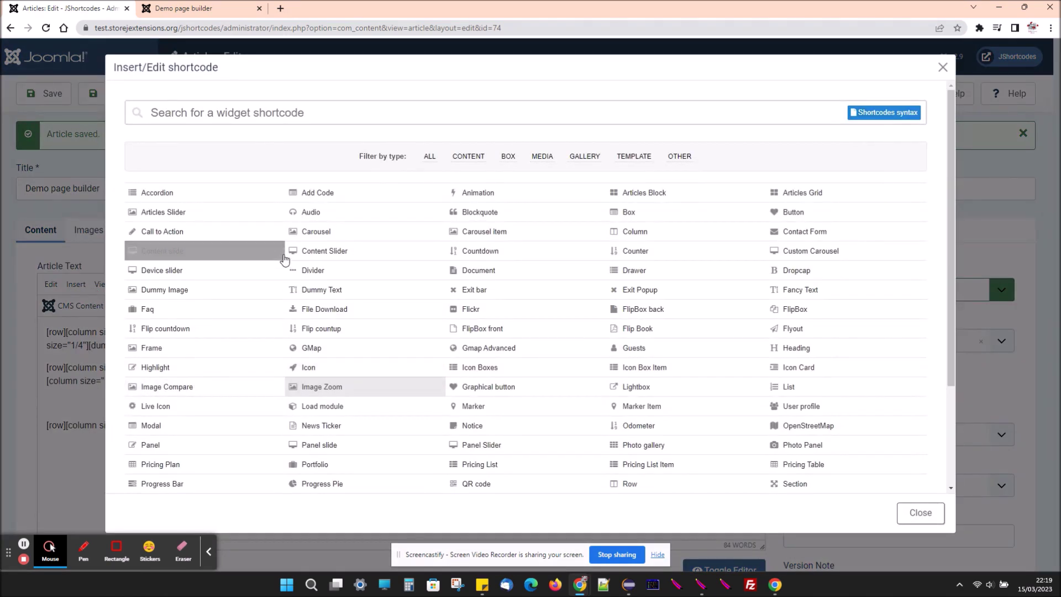
click(231, 200)
scroll(242, 319, down, 3)
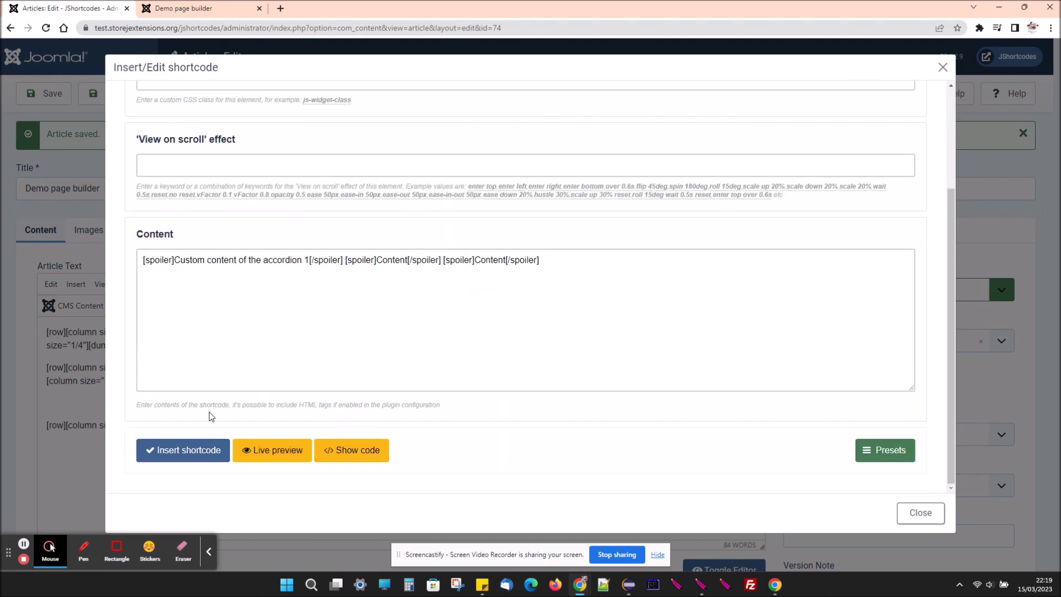
click(211, 448)
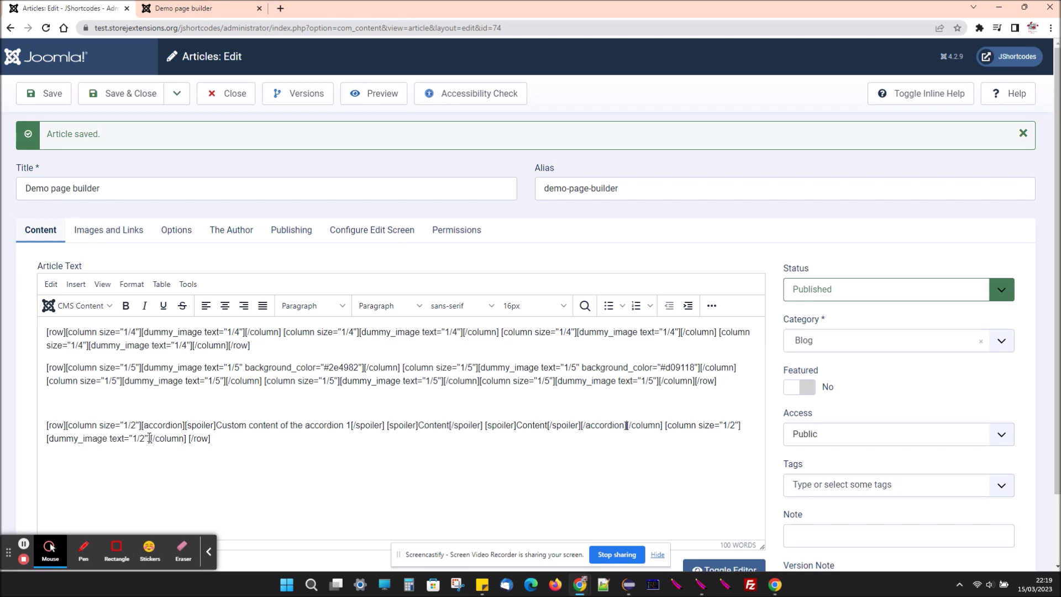
- Replace the second half column's dummy image with a New York GMap shortcode and save
drag(149, 438, 46, 442)
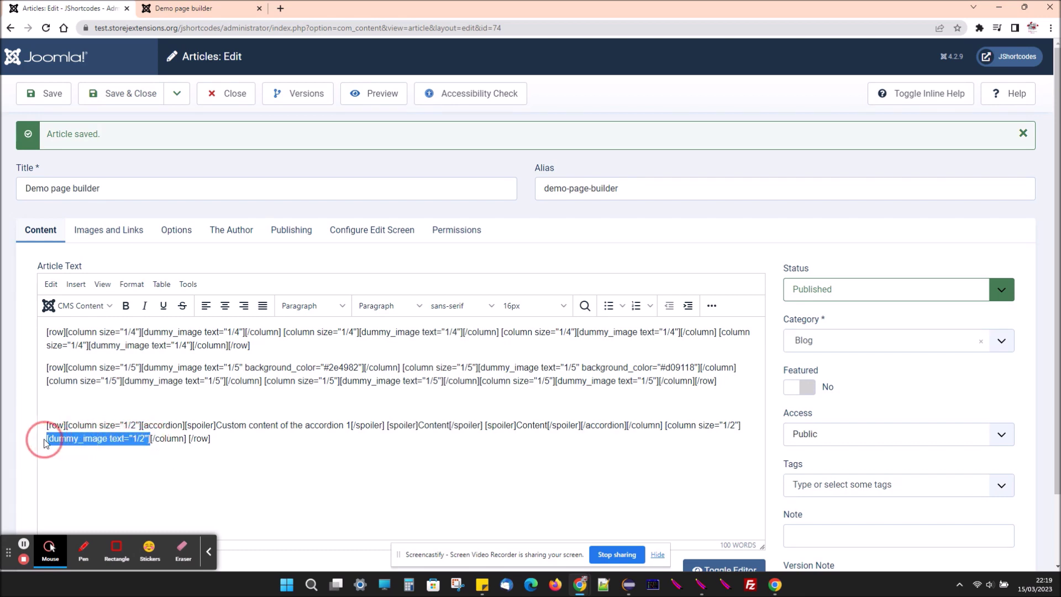
key(ctrl+x)
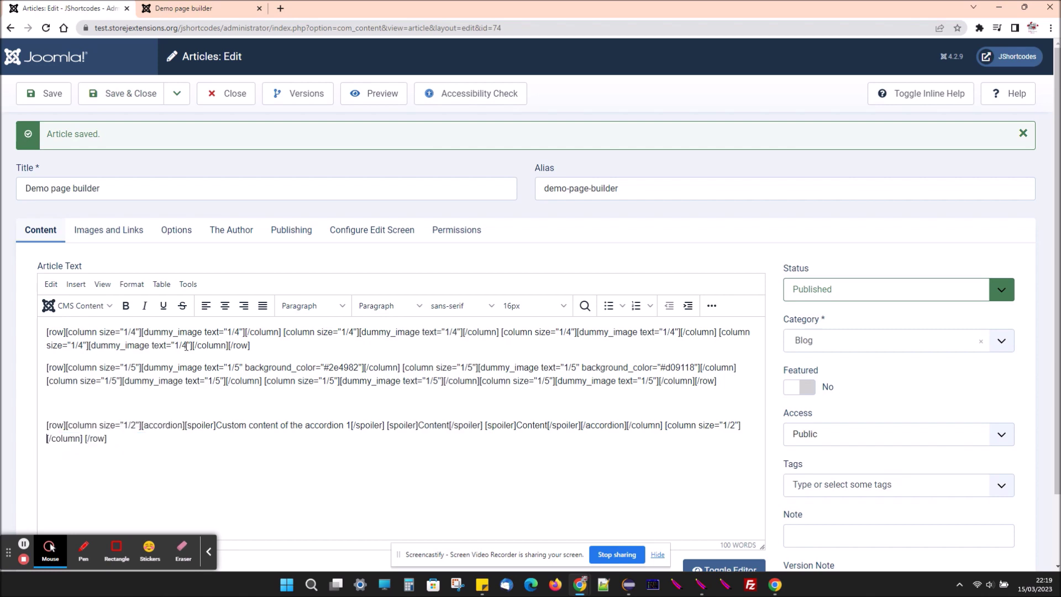
click(94, 306)
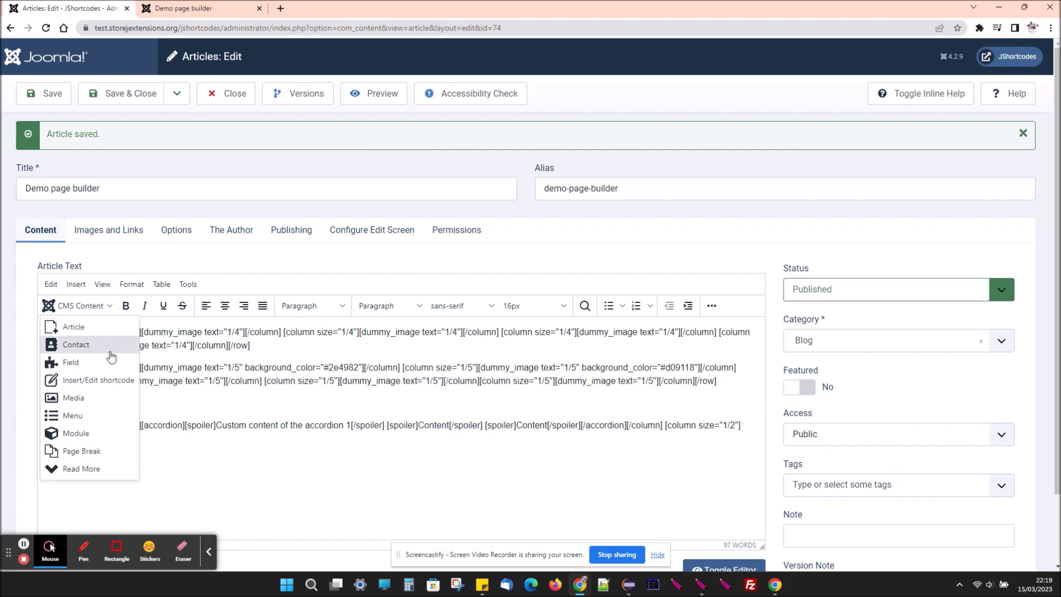
click(111, 381)
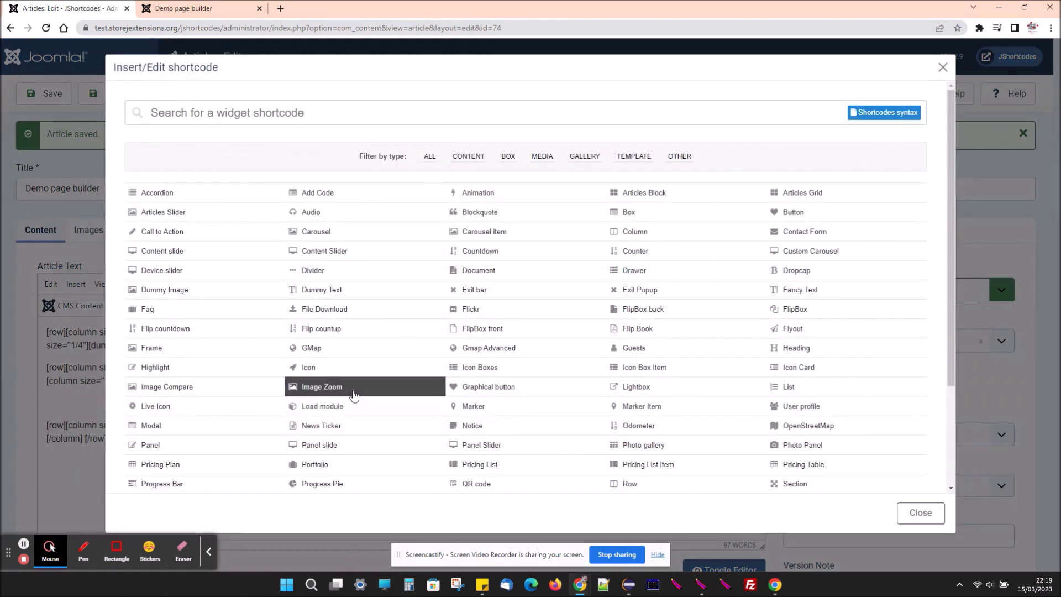
click(532, 163)
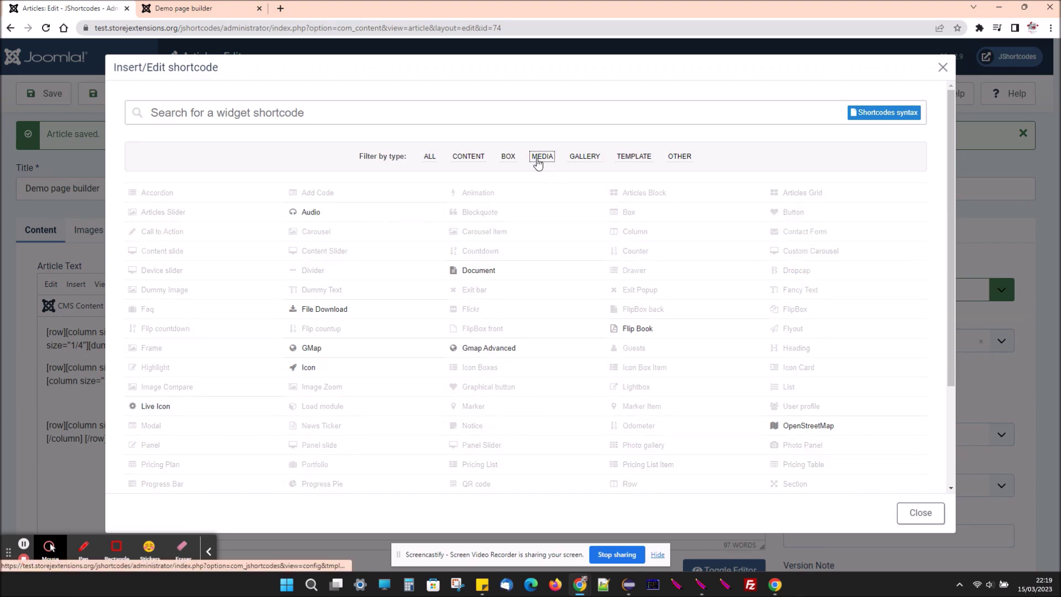
click(322, 349)
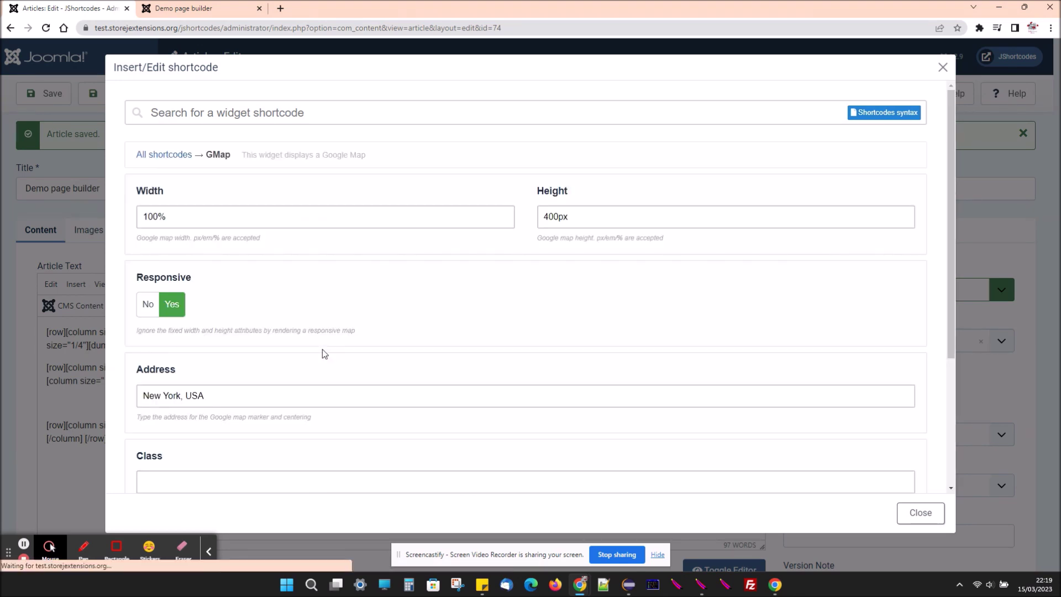
scroll(292, 377, down, 3)
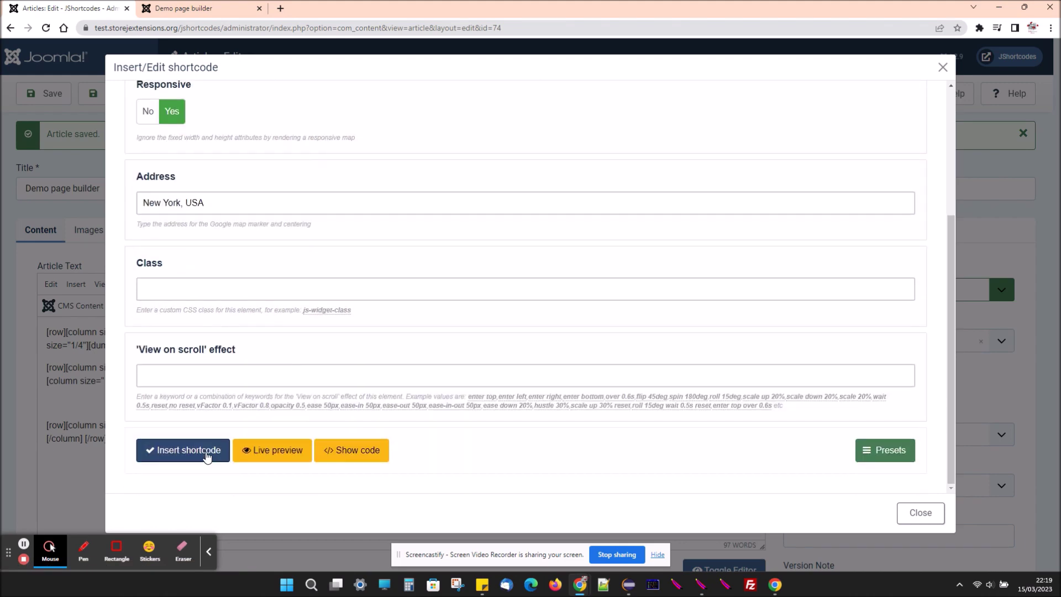
click(208, 456)
click(53, 95)
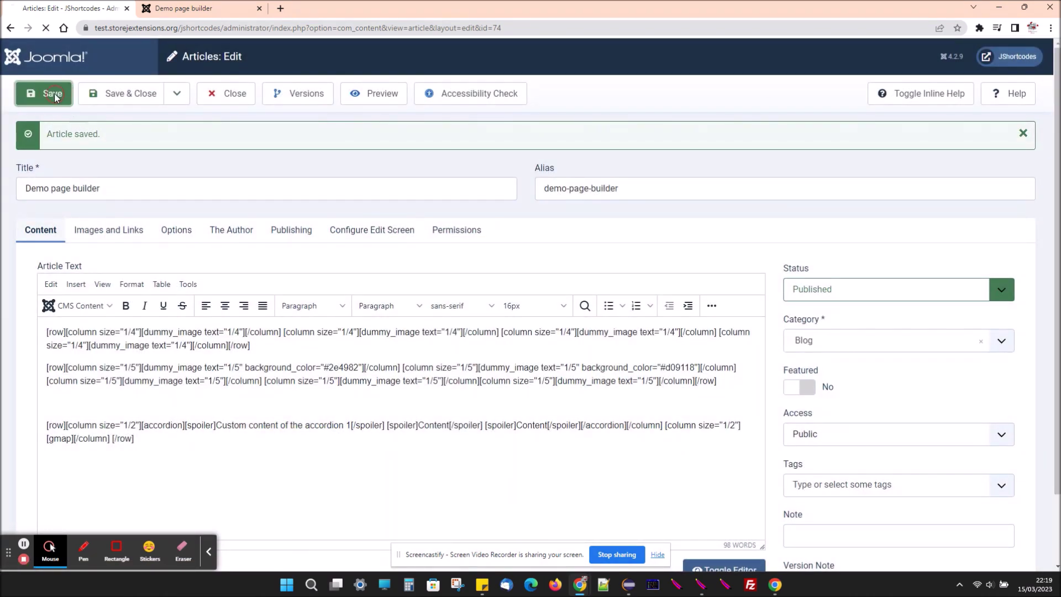
click(185, 7)
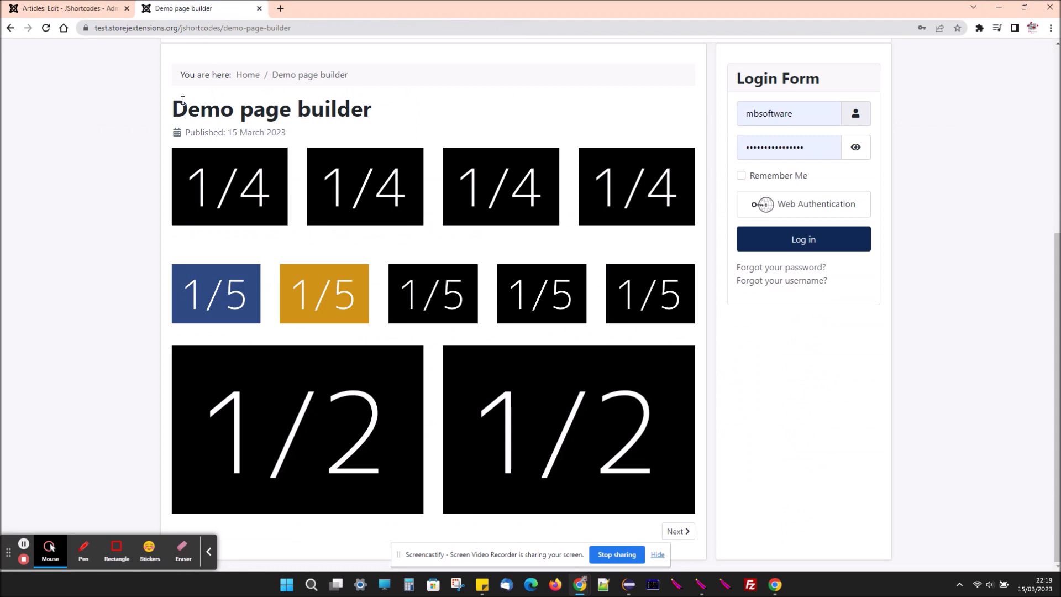
key(F5)
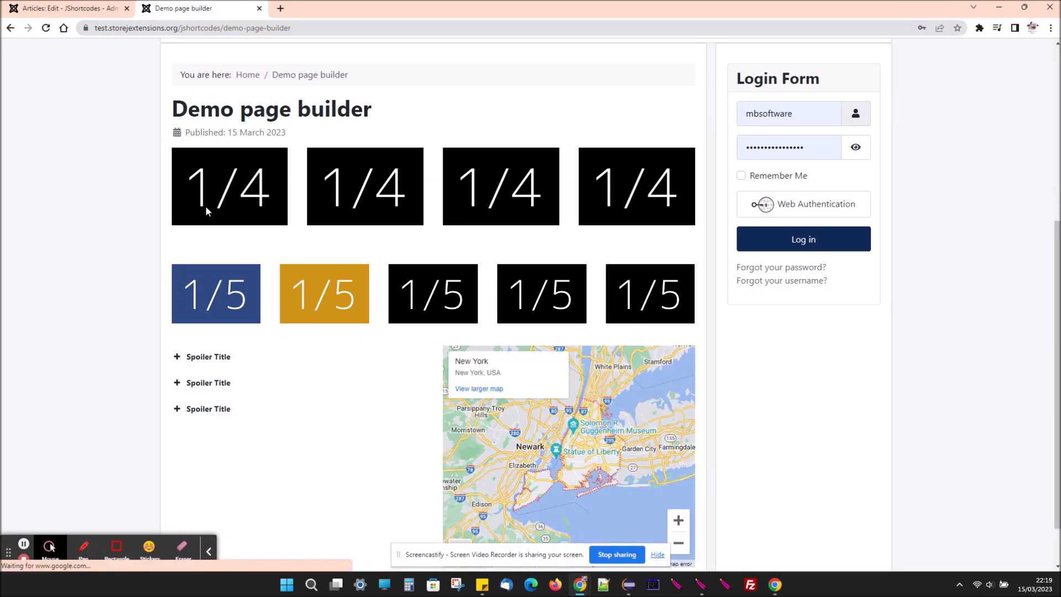
scroll(313, 210, down, 1)
click(227, 313)
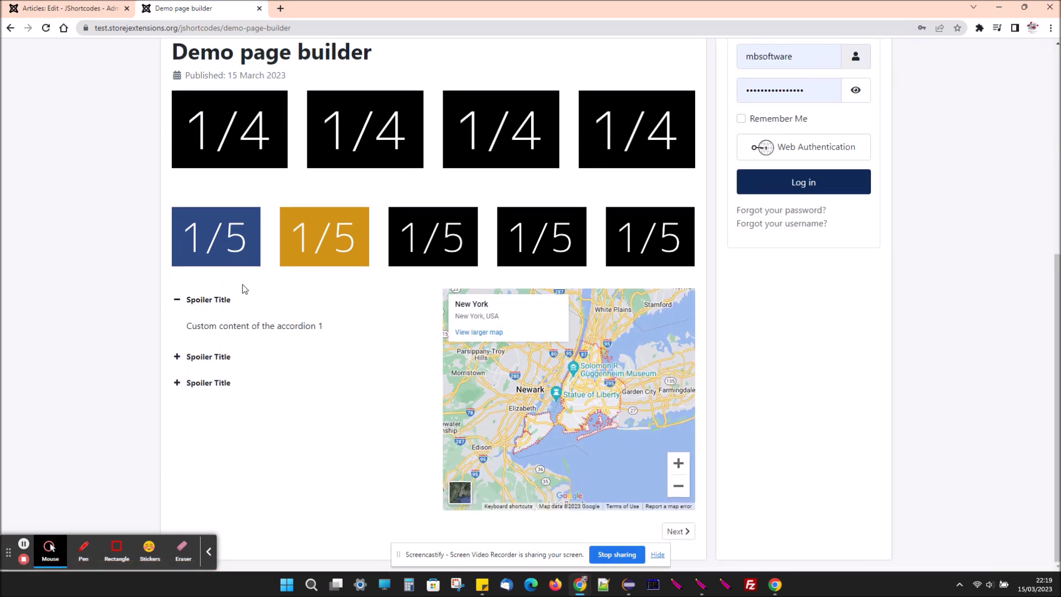
click(227, 357)
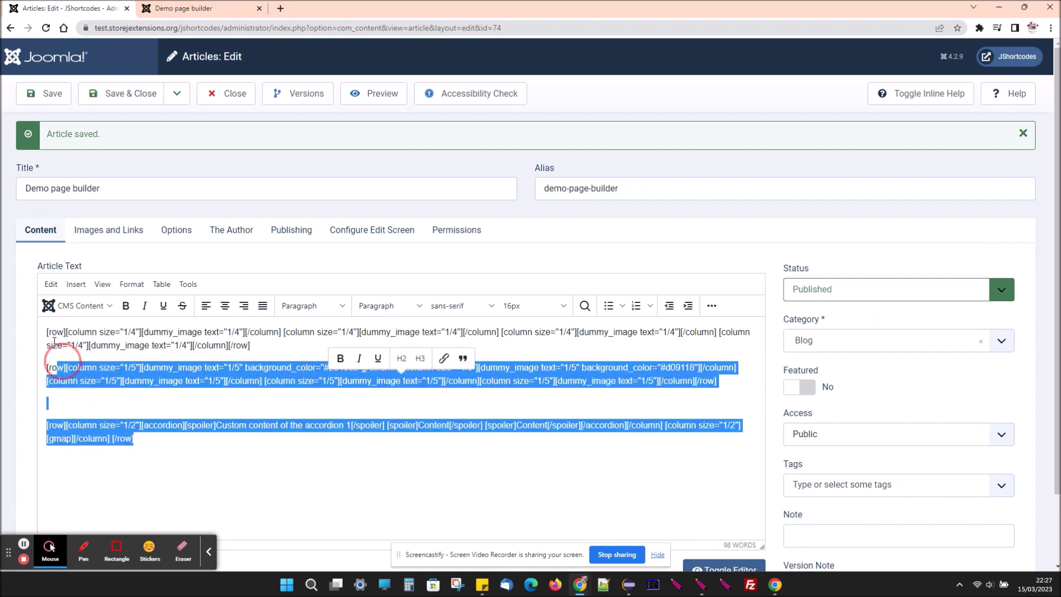
drag(147, 439, 44, 326)
- Clear all article text and choose the Flip Book widget
key(Delete)
click(96, 309)
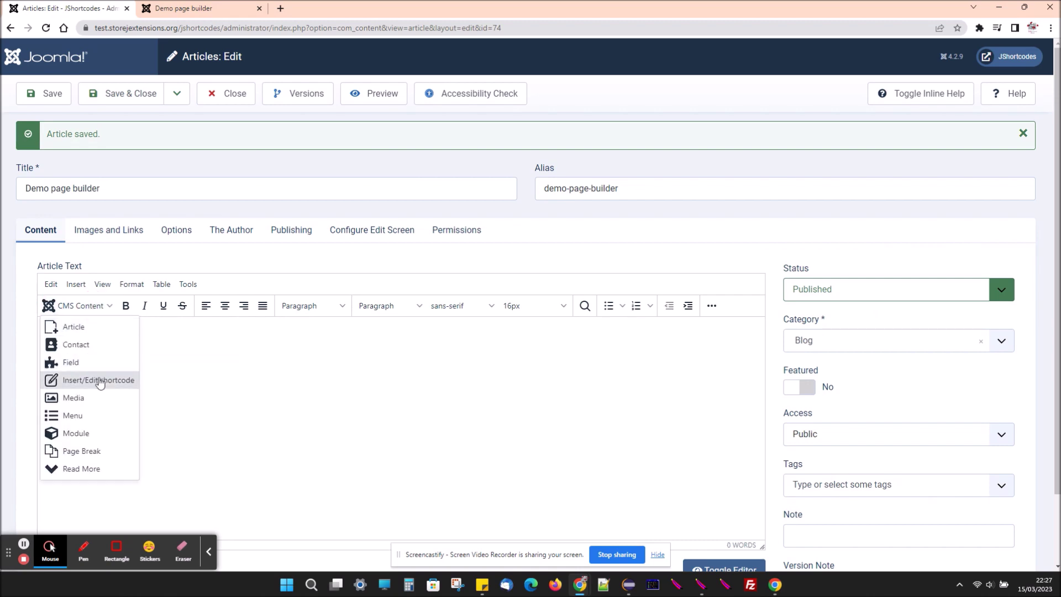
click(102, 381)
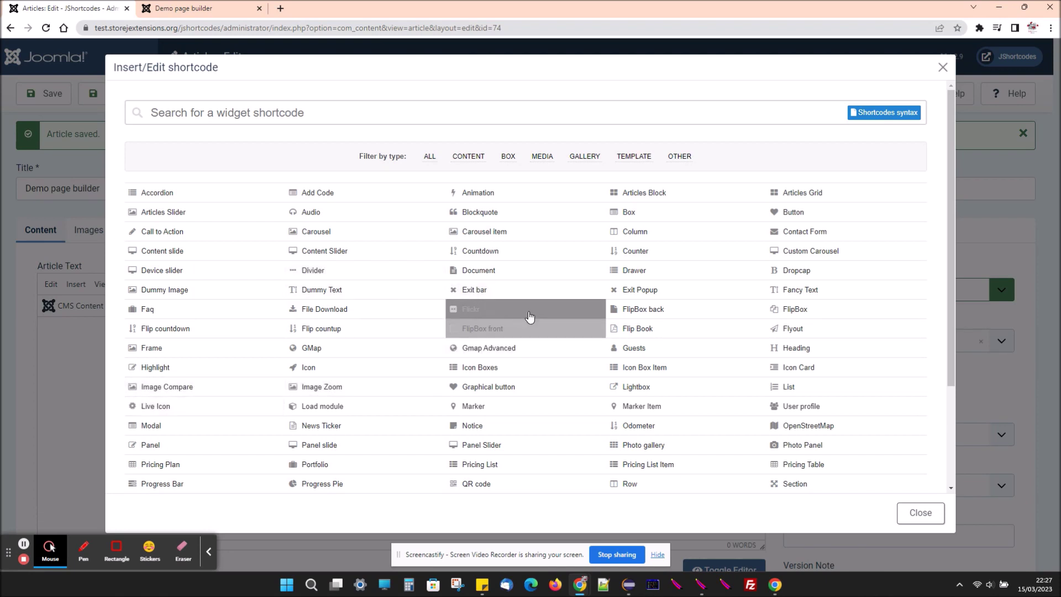
click(630, 330)
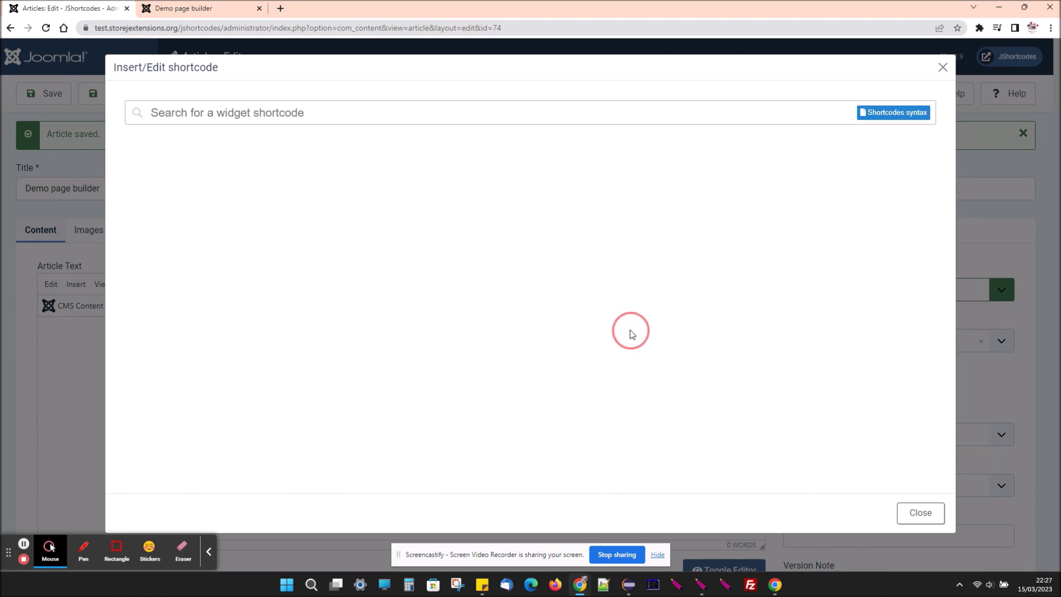
- Set the flip book source to jshortcodes_documentation.pdf, insert it, and save the article
click(427, 297)
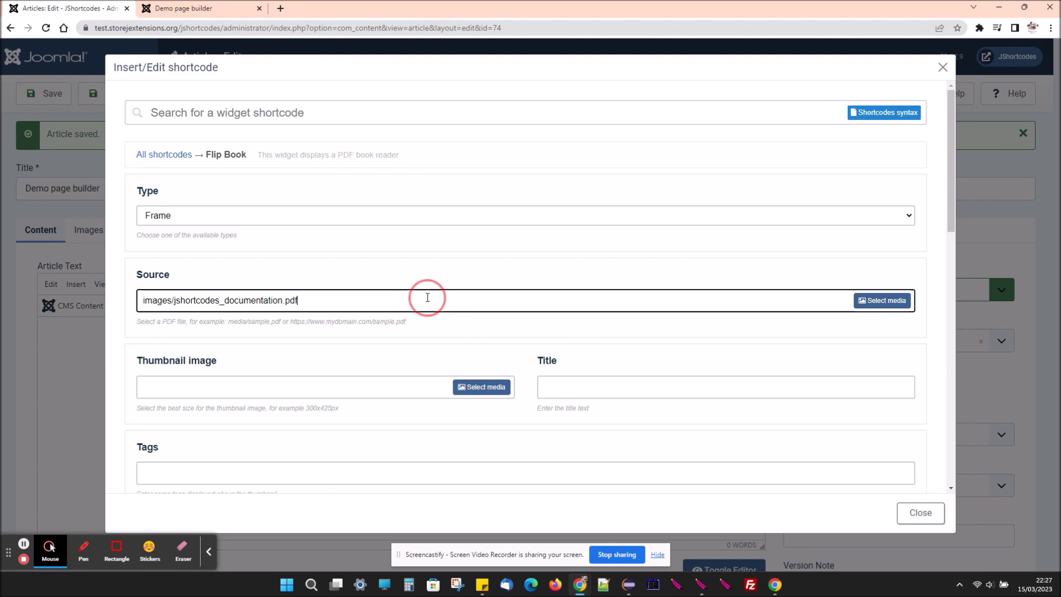
click(882, 300)
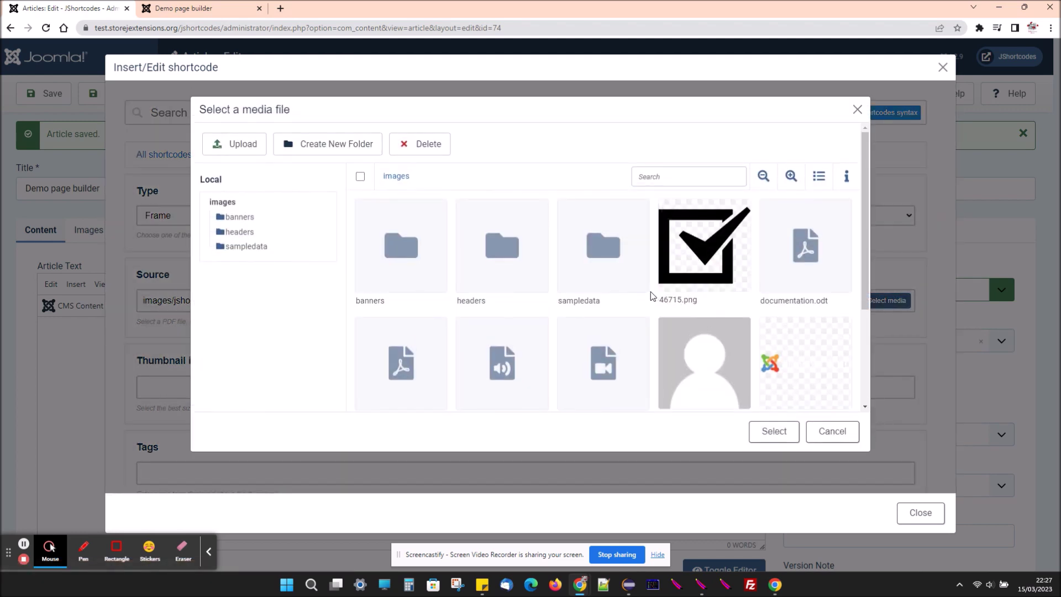
scroll(623, 321, down, 3)
mouse_move(502, 330)
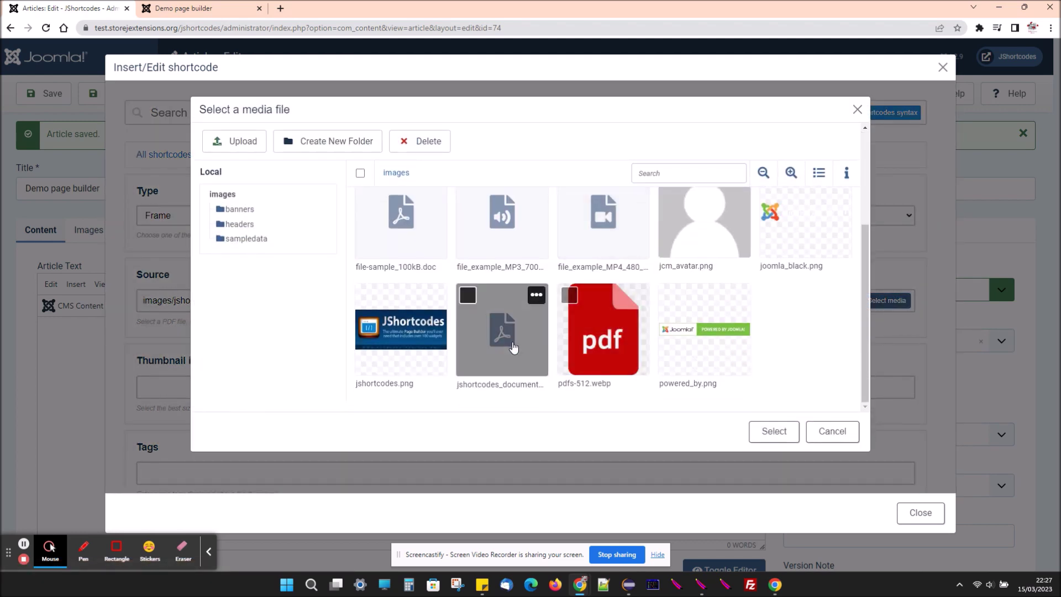
click(762, 435)
scroll(329, 402, down, 4)
scroll(328, 403, down, 4)
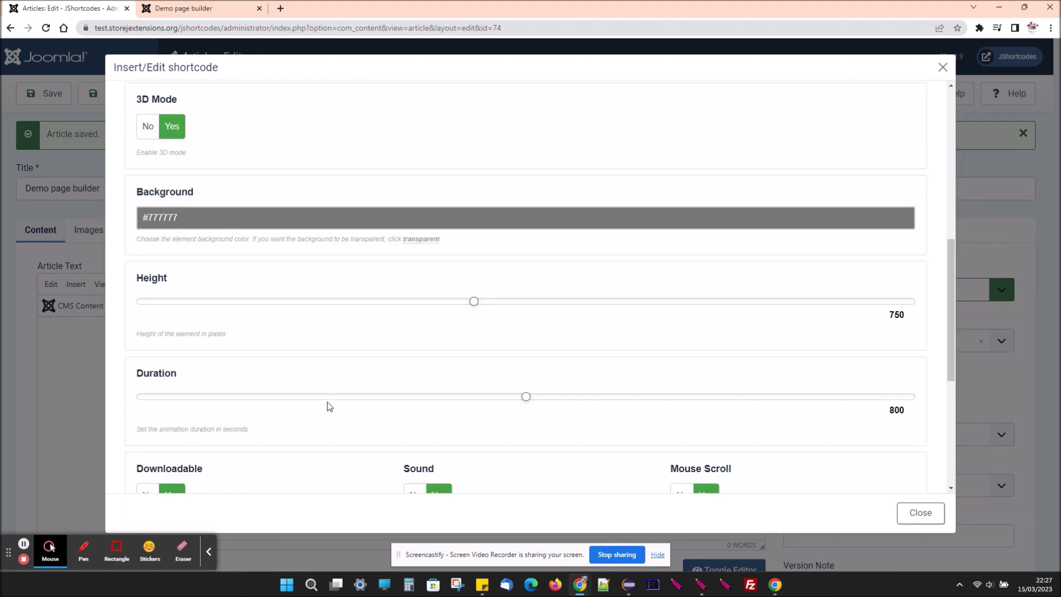
scroll(327, 402, down, 5)
click(213, 449)
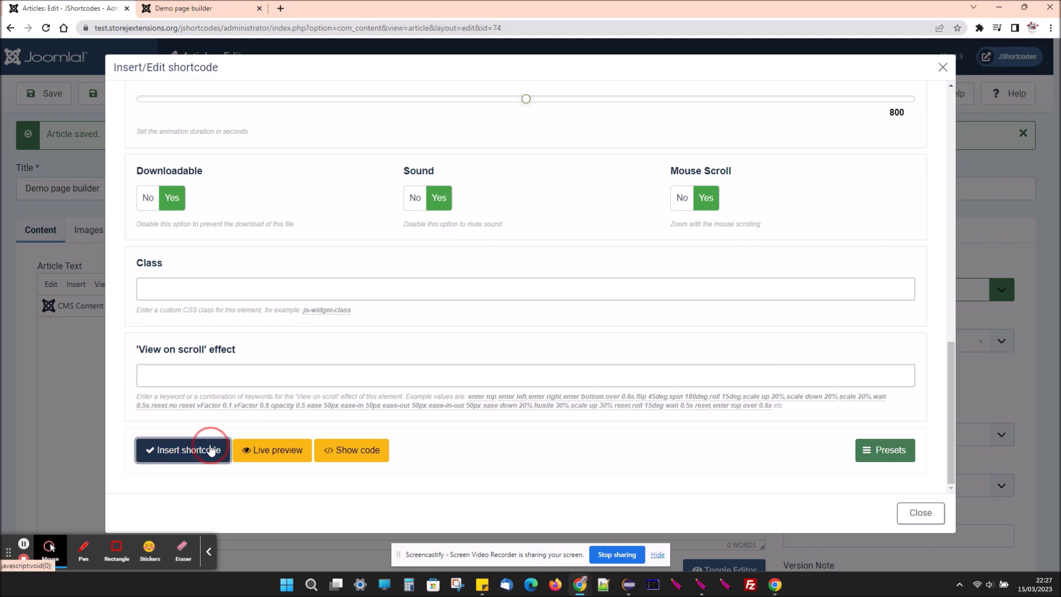
click(59, 101)
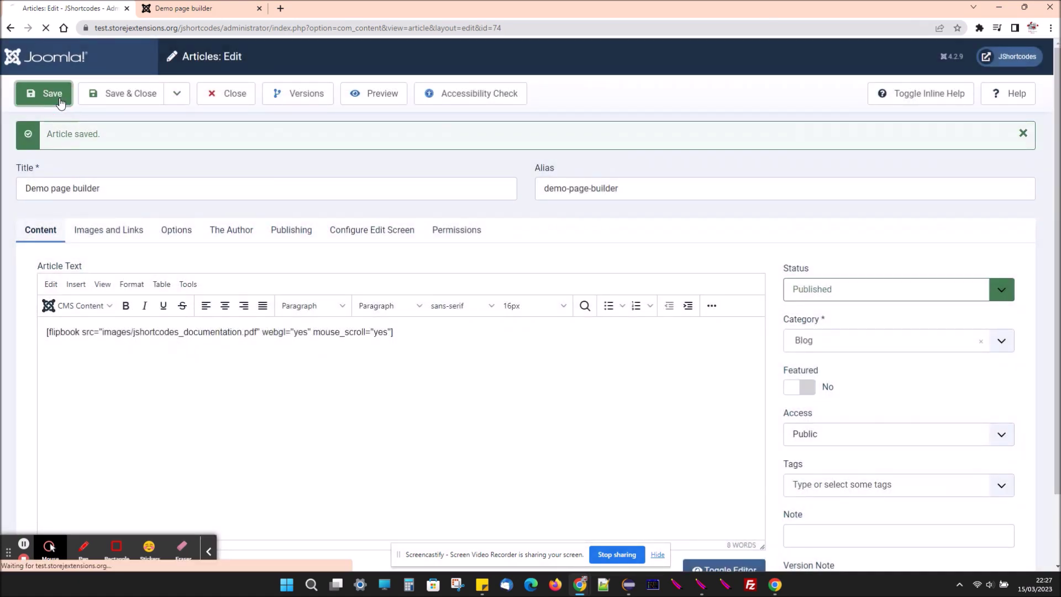
- Reload the Demo page builder site page and try the flipbook's zoom and full-screen view
click(218, 6)
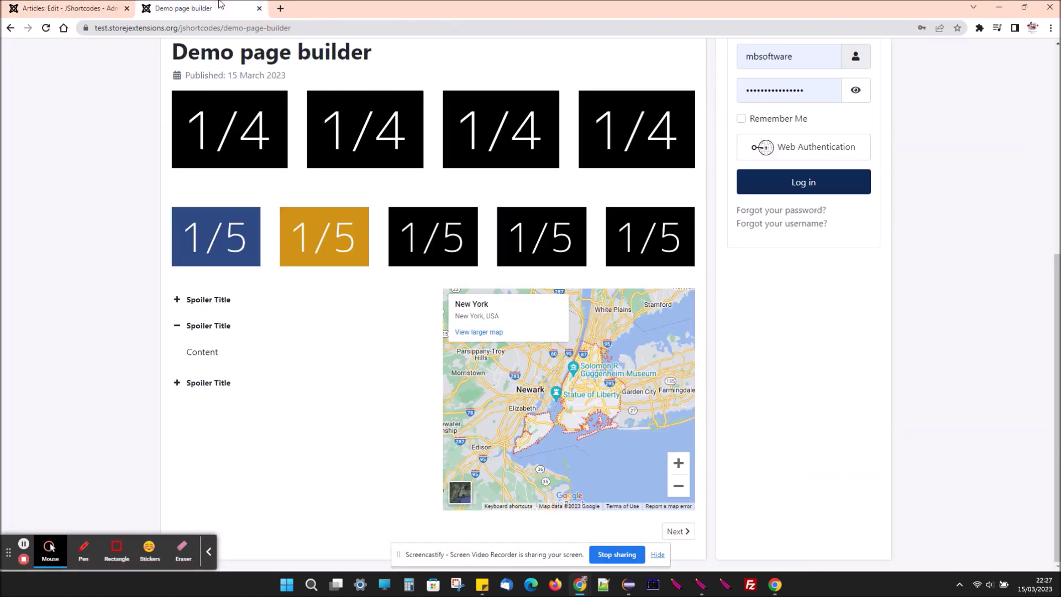
key(F5)
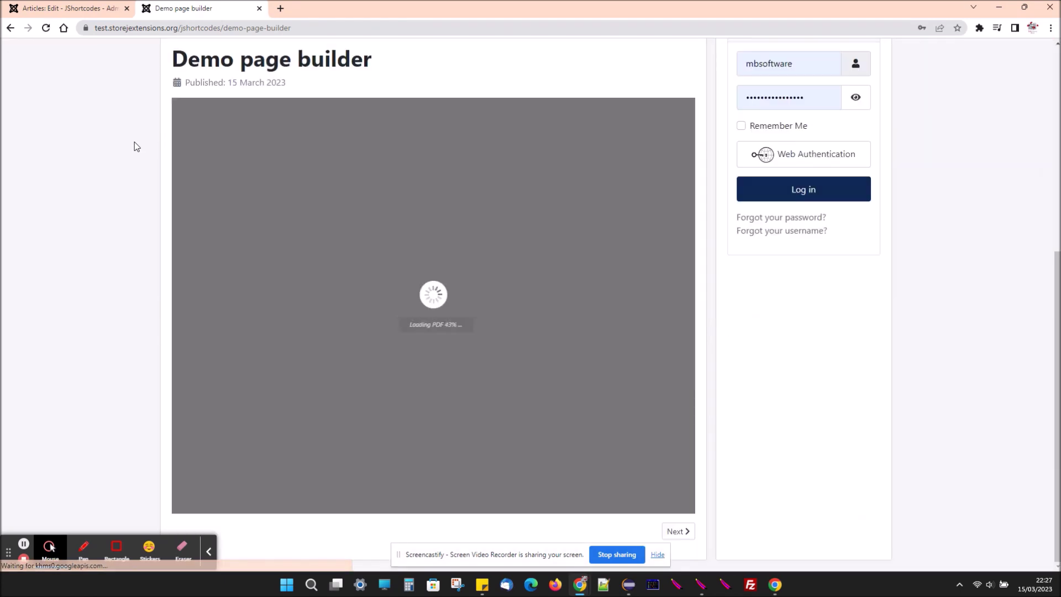
double_click(575, 367)
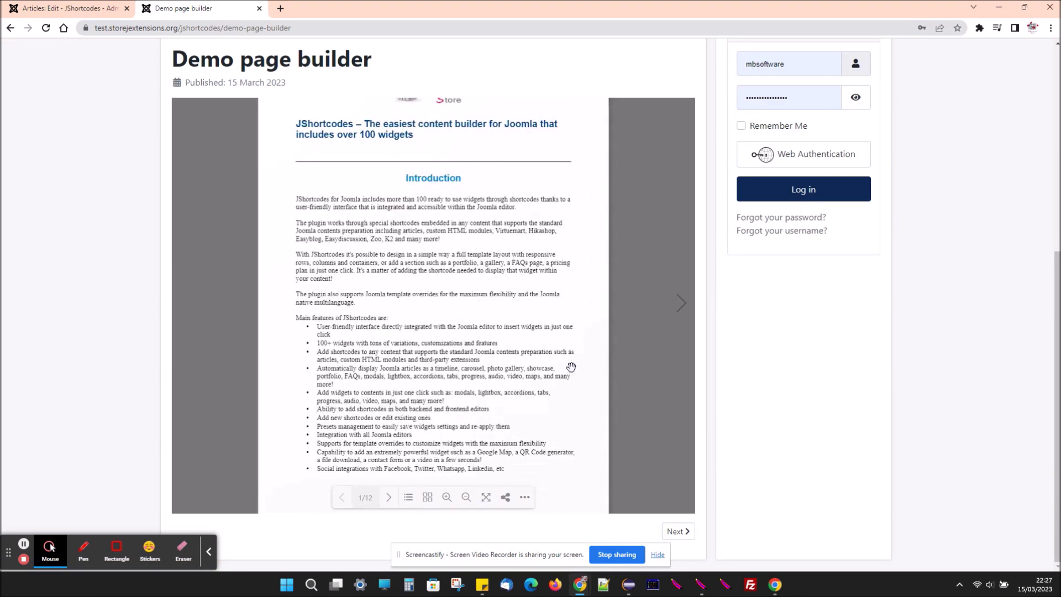
double_click(573, 373)
scroll(730, 358, up, 2)
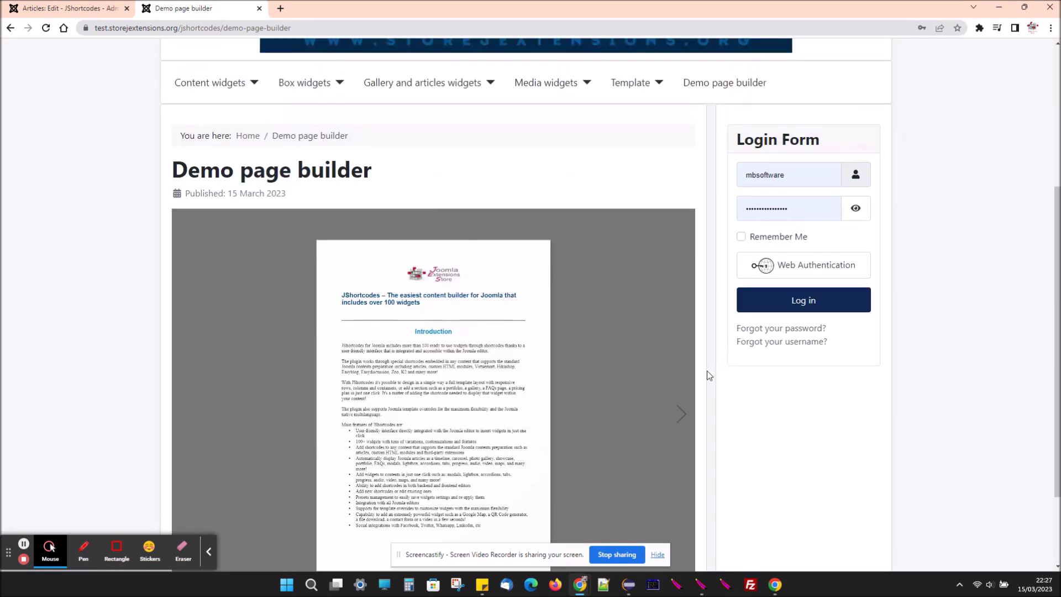
scroll(622, 387, down, 3)
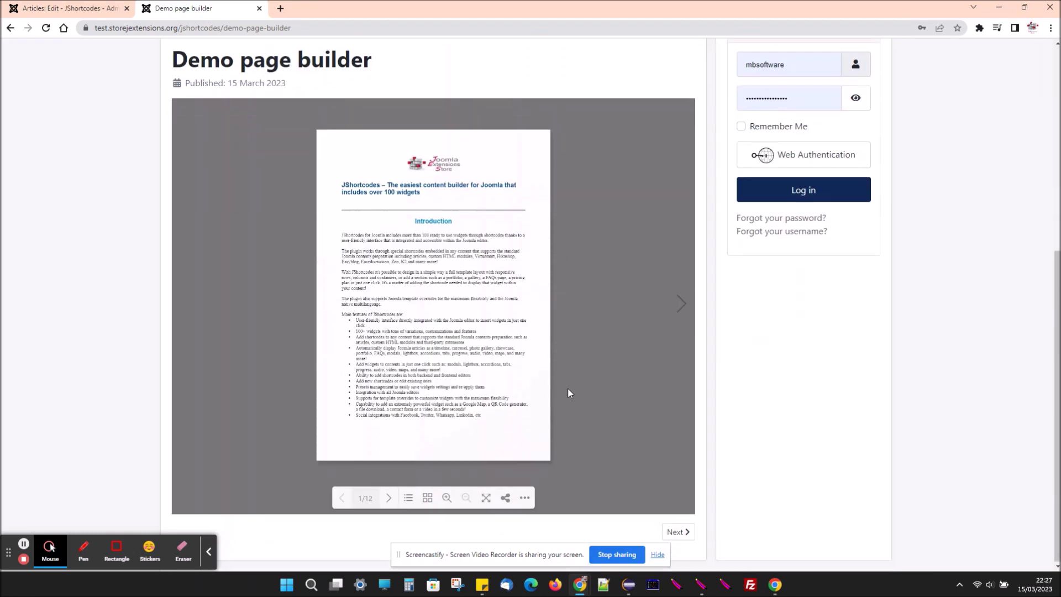
click(482, 494)
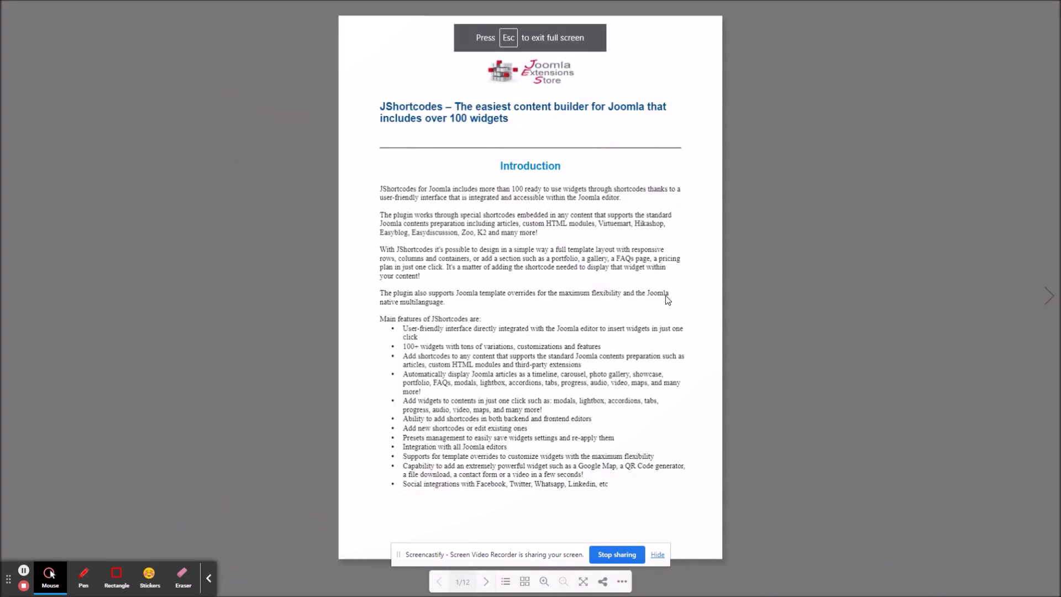
key(Escape)
scroll(602, 375, down, 5)
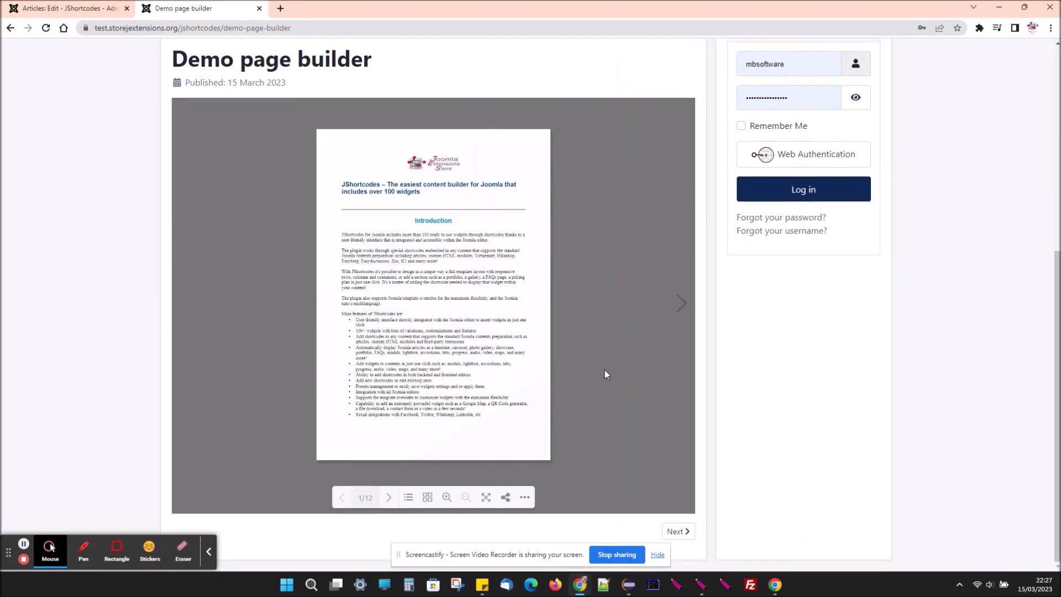
- Turn the flipbook forward to page 7 of 12, checking the spread in full screen
click(681, 305)
click(681, 307)
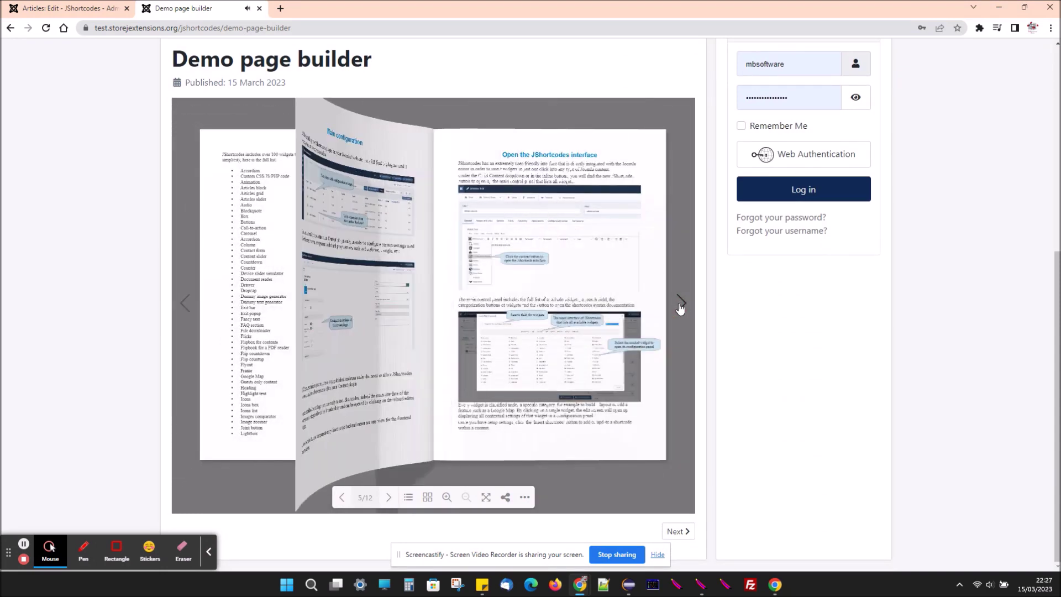
click(680, 305)
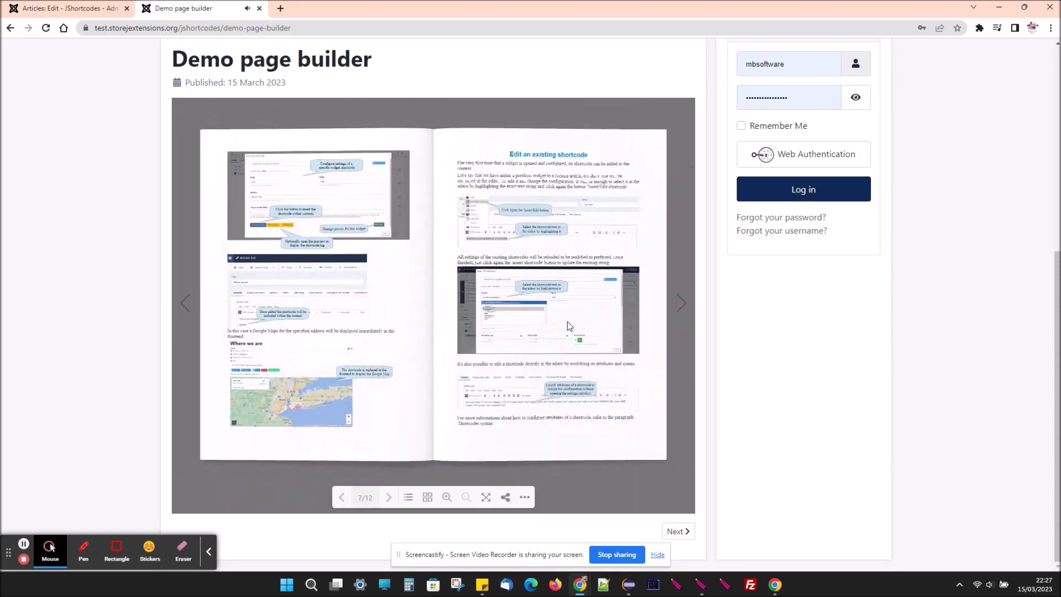
click(486, 496)
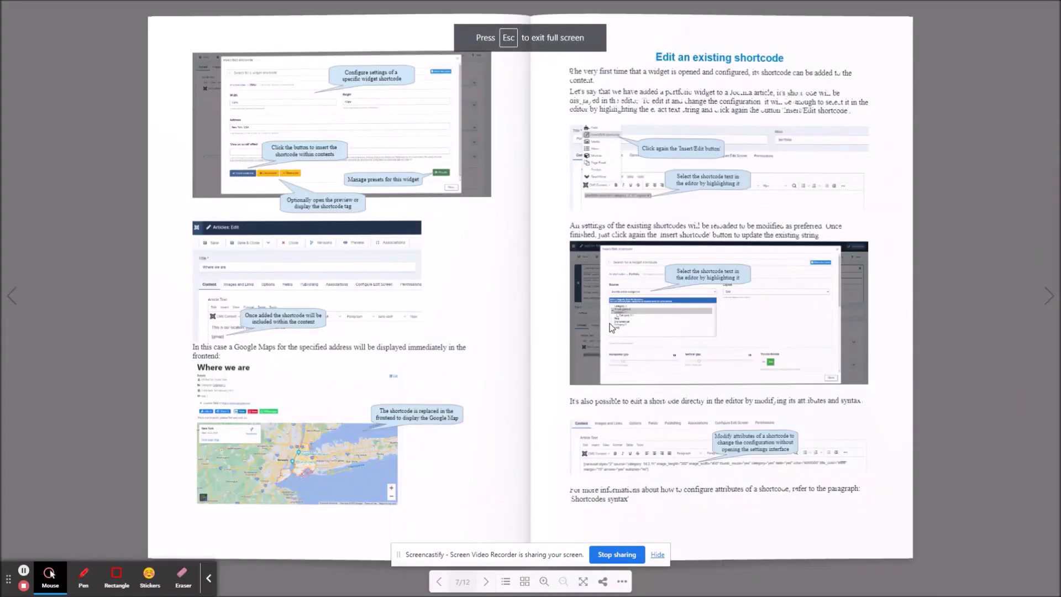
click(471, 325)
click(524, 309)
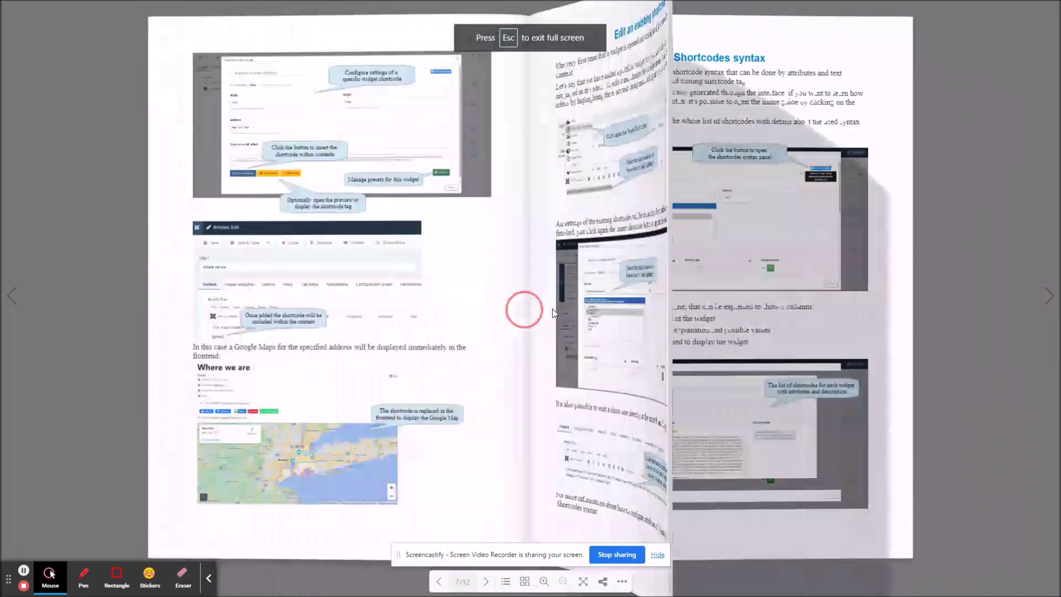
key(Escape)
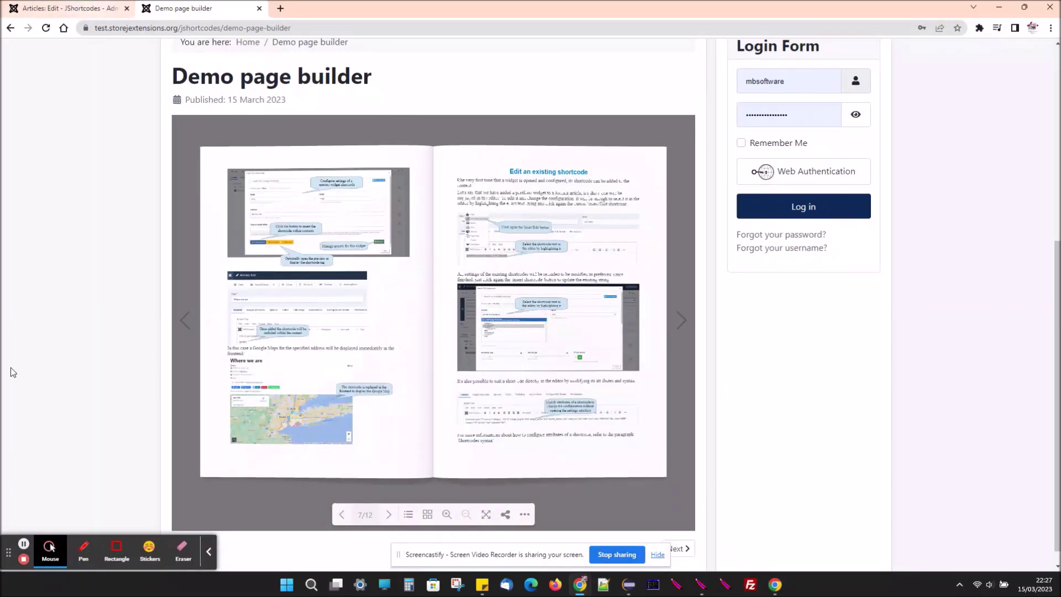
- Delete the flipbook shortcode and choose the Articles Grid widget instead
click(98, 4)
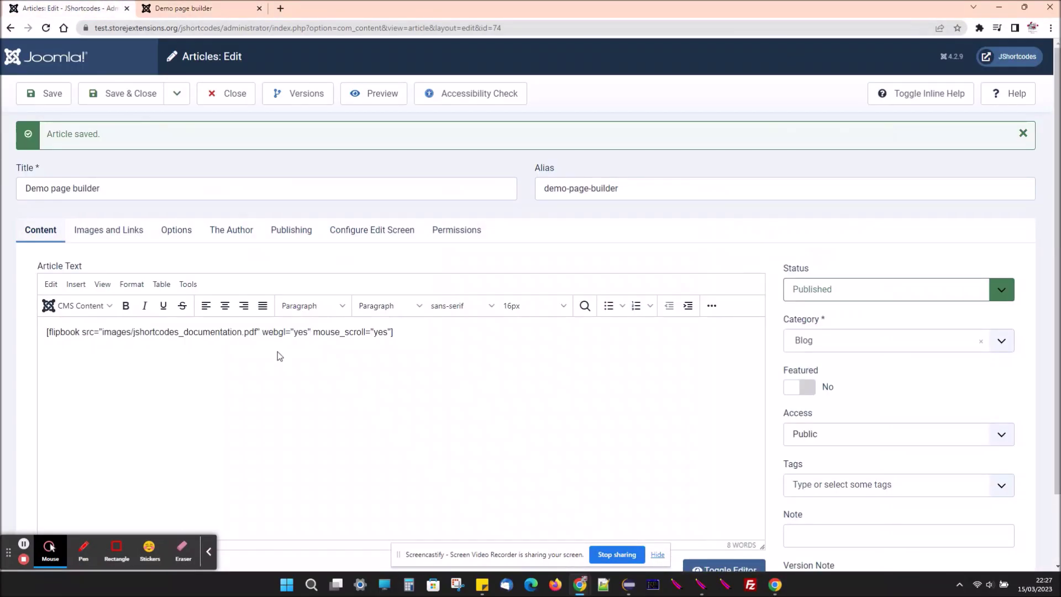
drag(417, 334, 38, 329)
key(BackSpace)
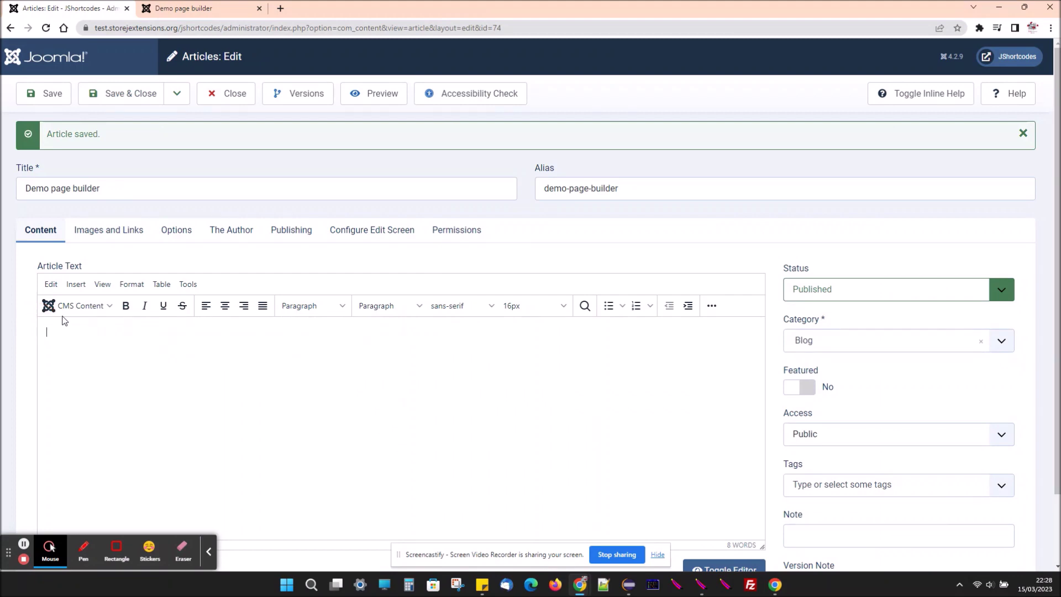
click(76, 307)
click(105, 379)
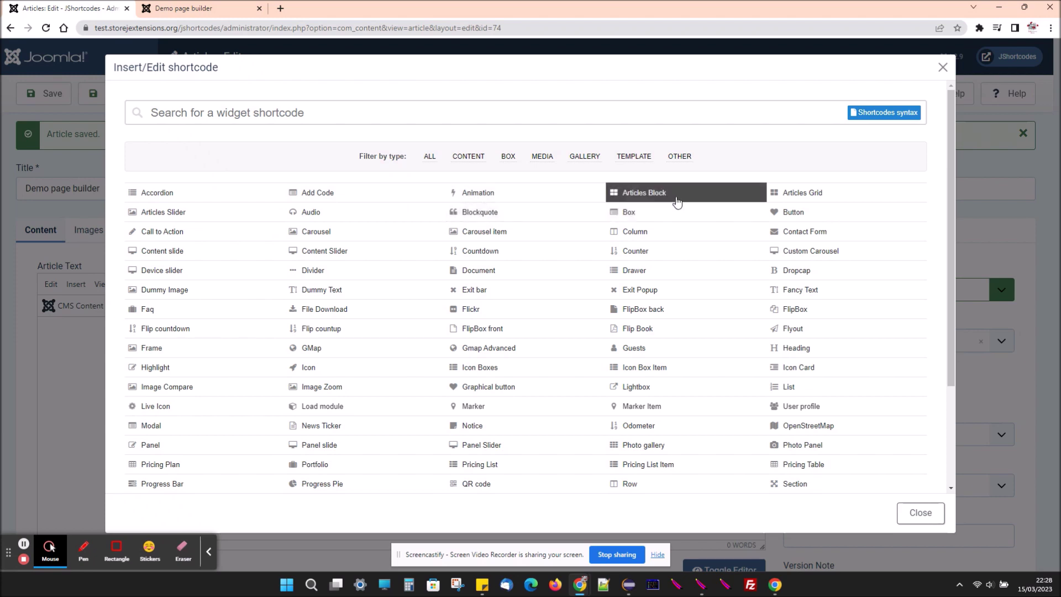
click(772, 196)
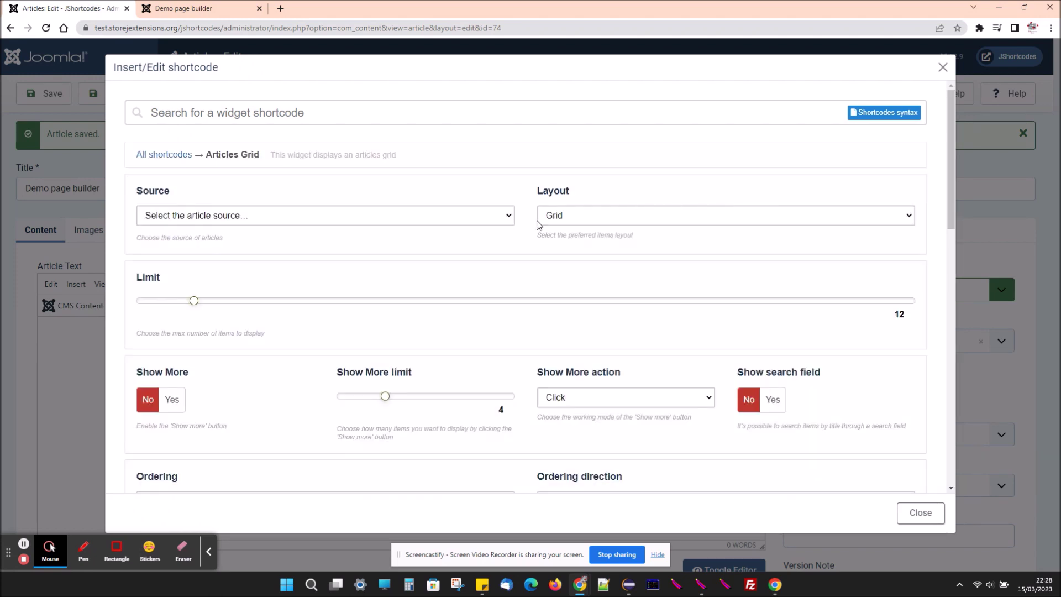
- Source the grid from the Content article category, insert it and save the article
click(341, 218)
click(207, 242)
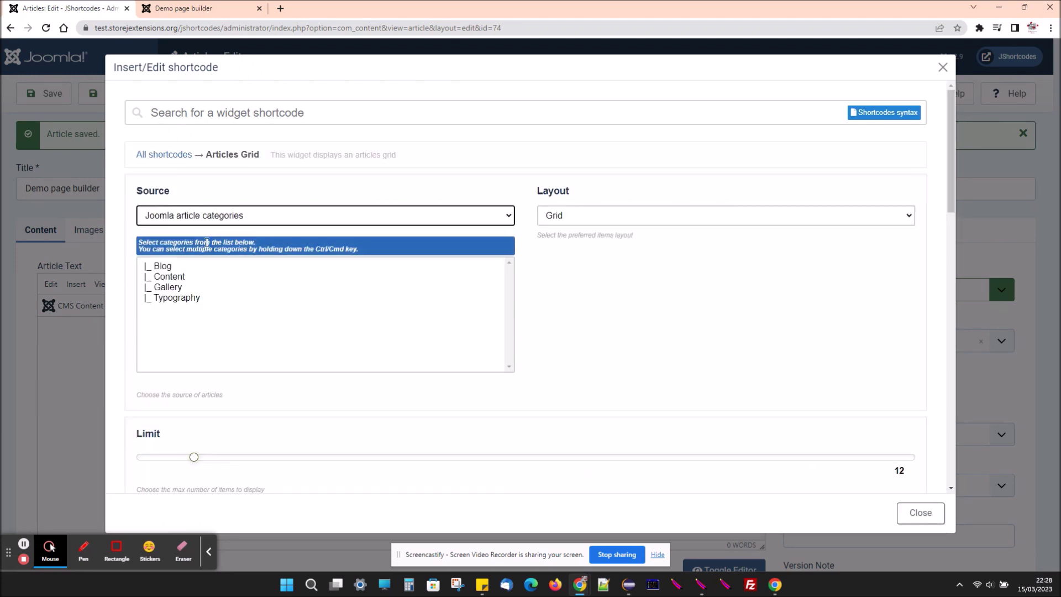
click(185, 279)
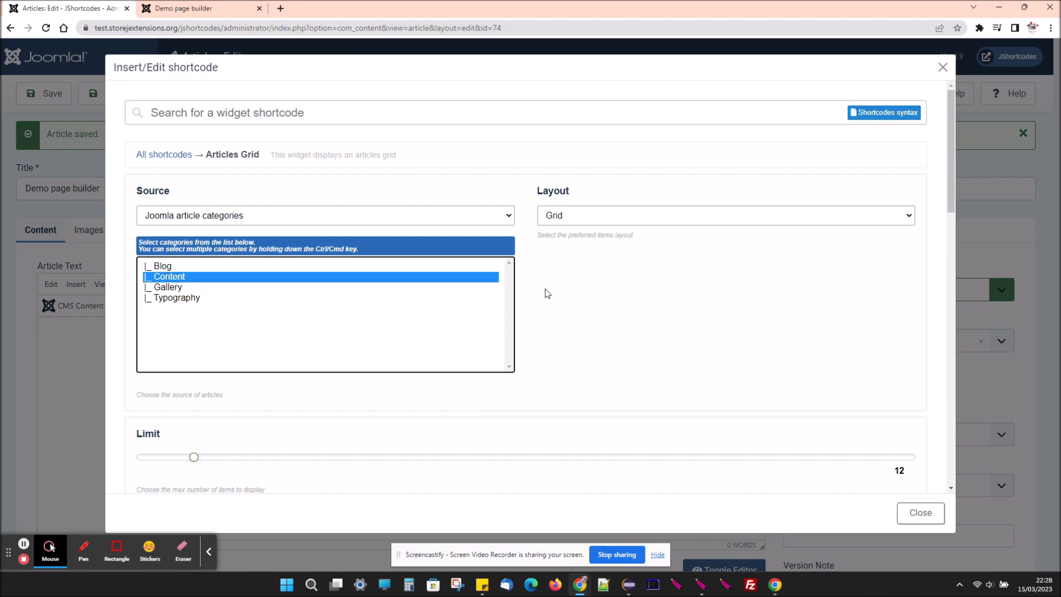
scroll(546, 294, down, 2)
scroll(547, 295, down, 4)
scroll(431, 323, down, 3)
scroll(320, 351, down, 5)
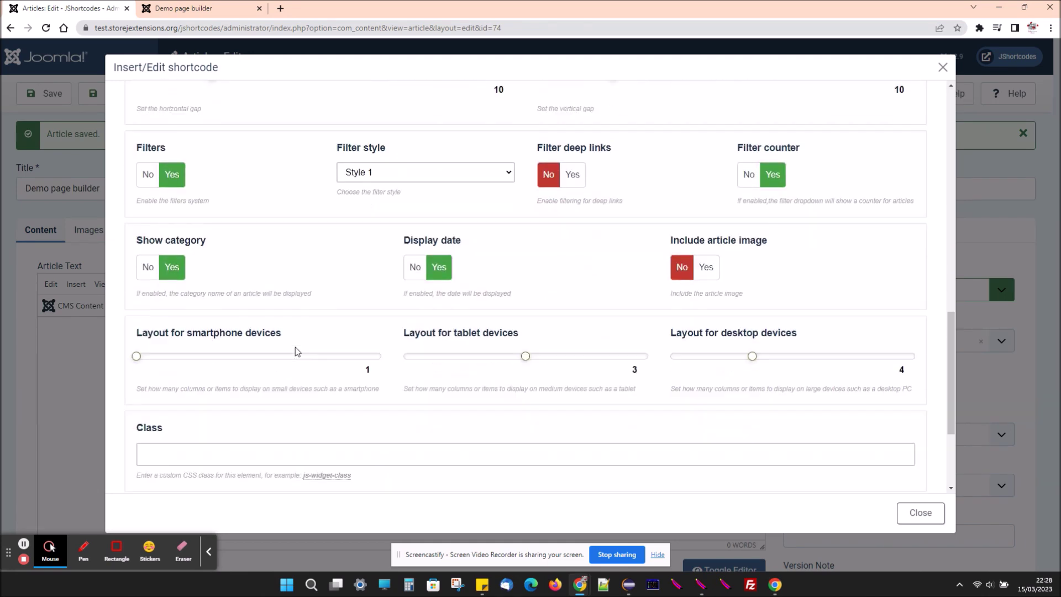
scroll(288, 353, down, 3)
click(197, 452)
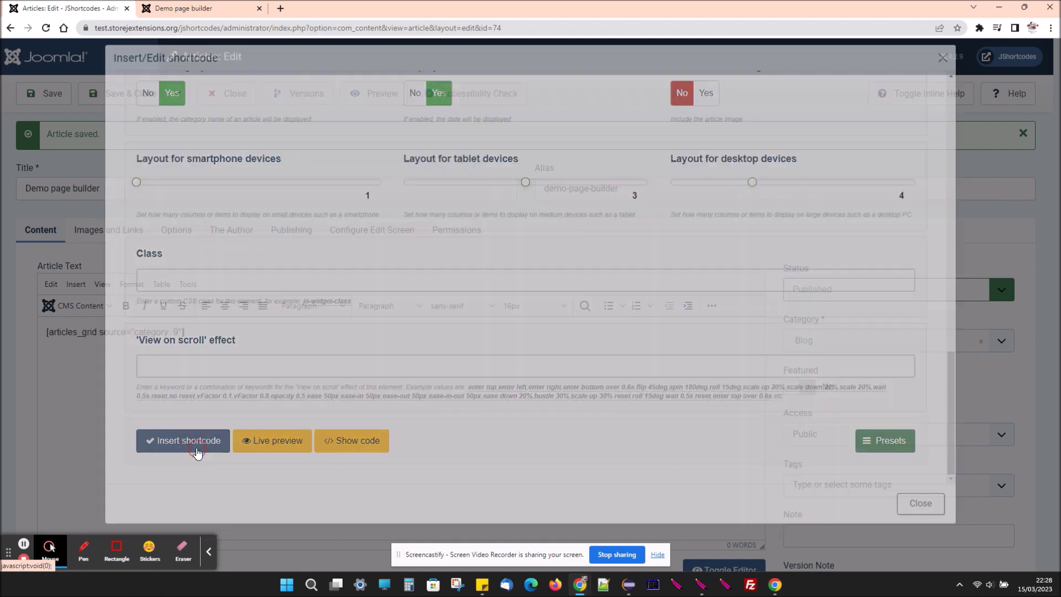
click(58, 96)
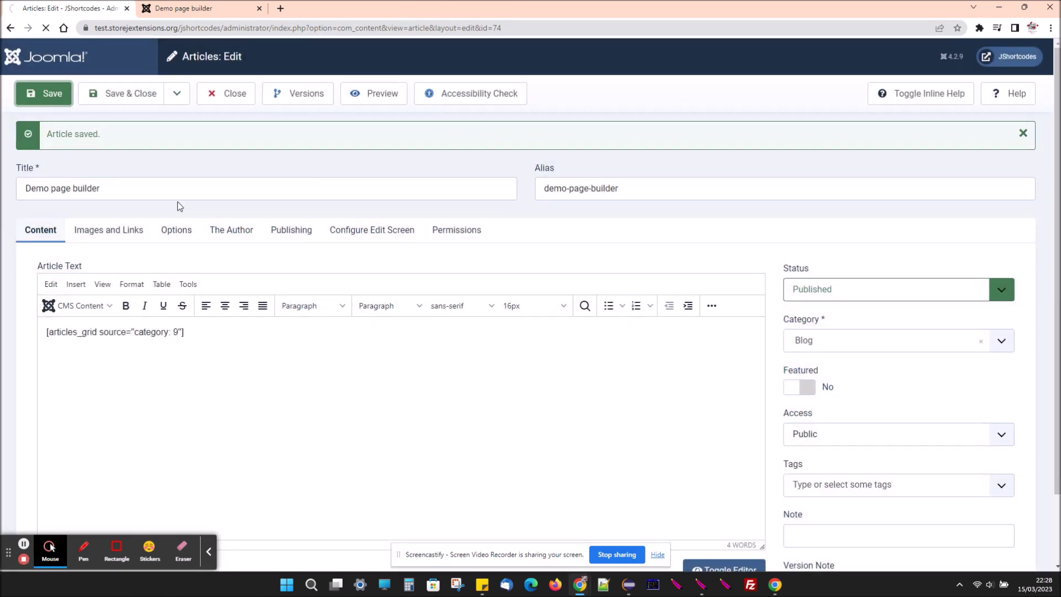
click(188, 8)
- Reload the site page to show the four-article Content grid and inspect it in developer tools
key(F5)
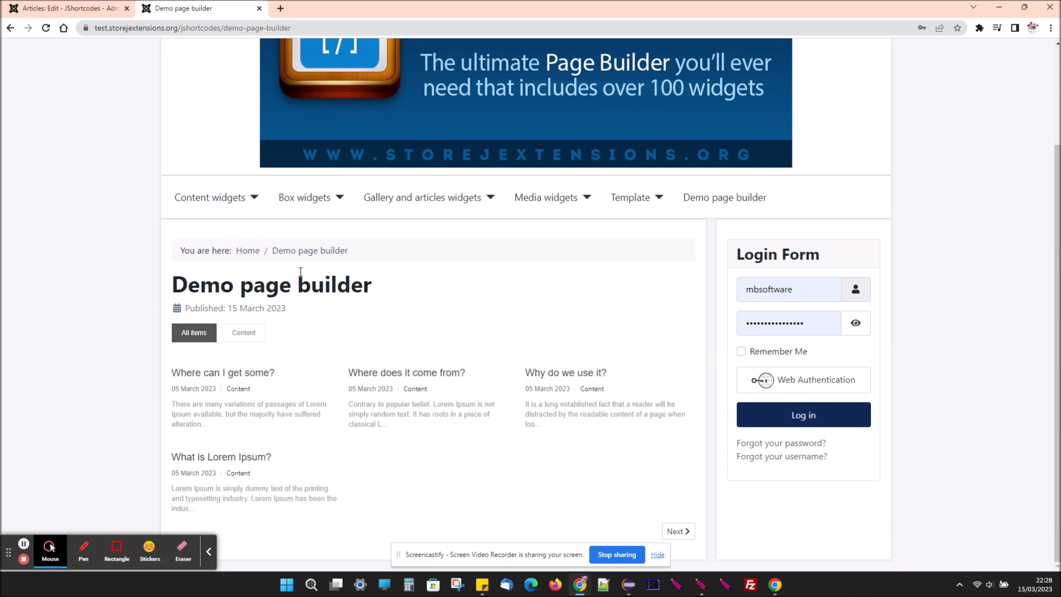
key(ctrl+shift+i)
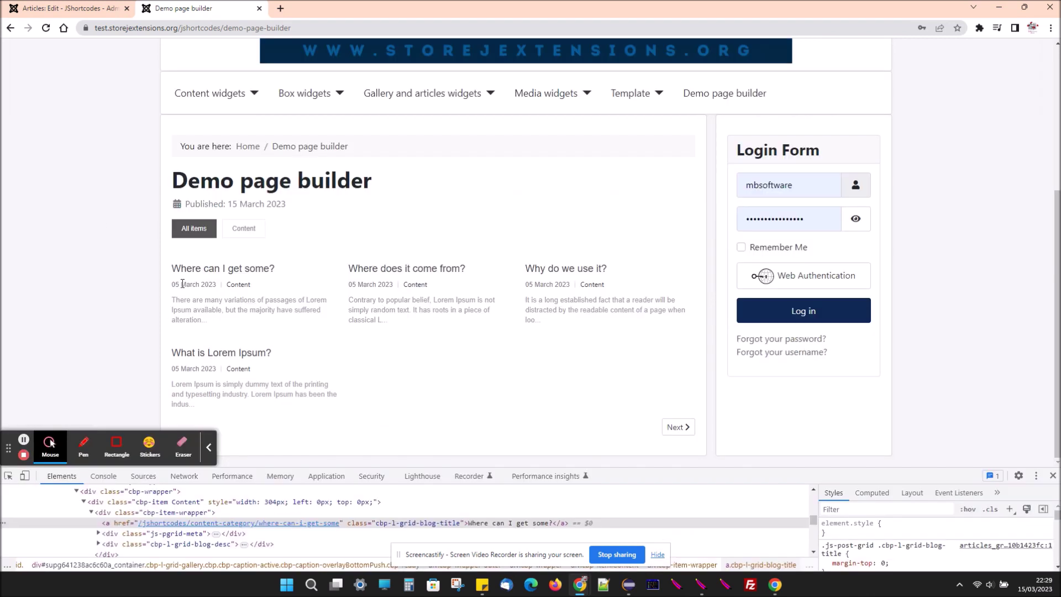
click(93, 6)
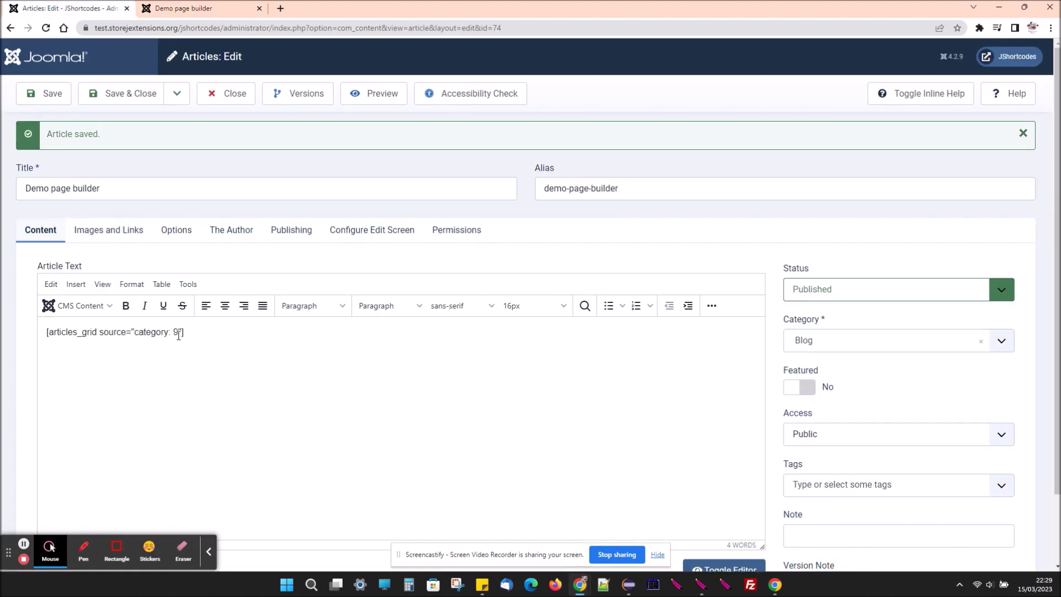
- Set Include article image to Yes on the articles grid shortcode and save the article
drag(126, 332, 41, 332)
click(71, 306)
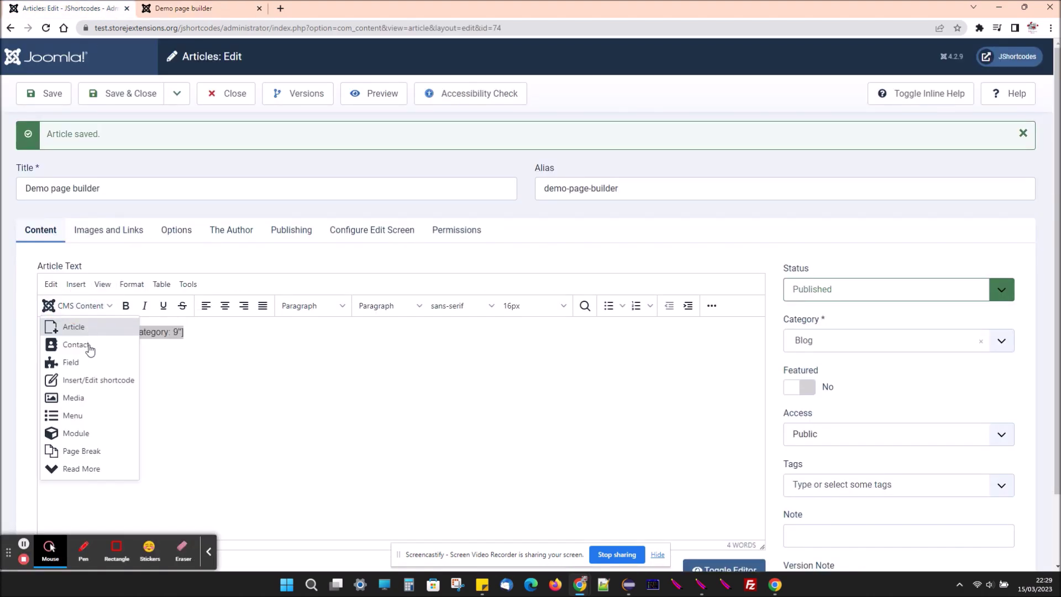
click(92, 382)
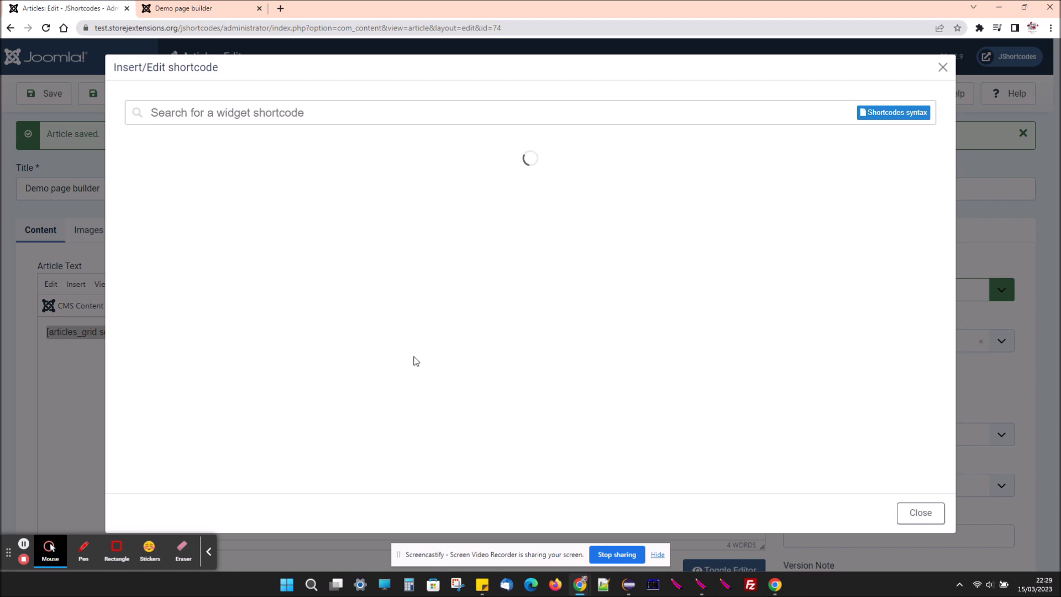
scroll(599, 304, down, 10)
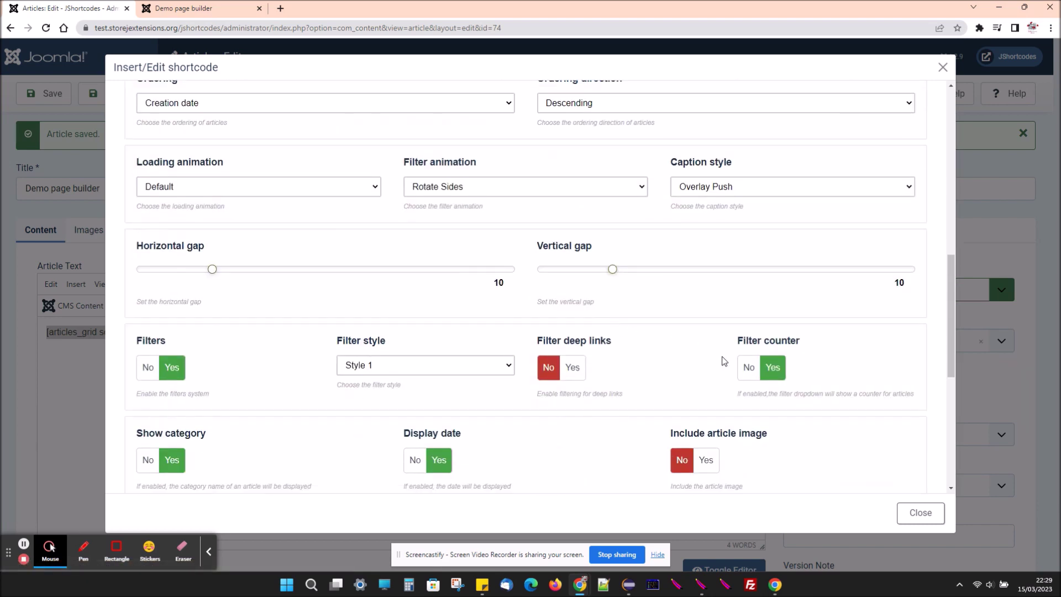
scroll(724, 361, down, 2)
click(711, 358)
scroll(442, 356, up, 2)
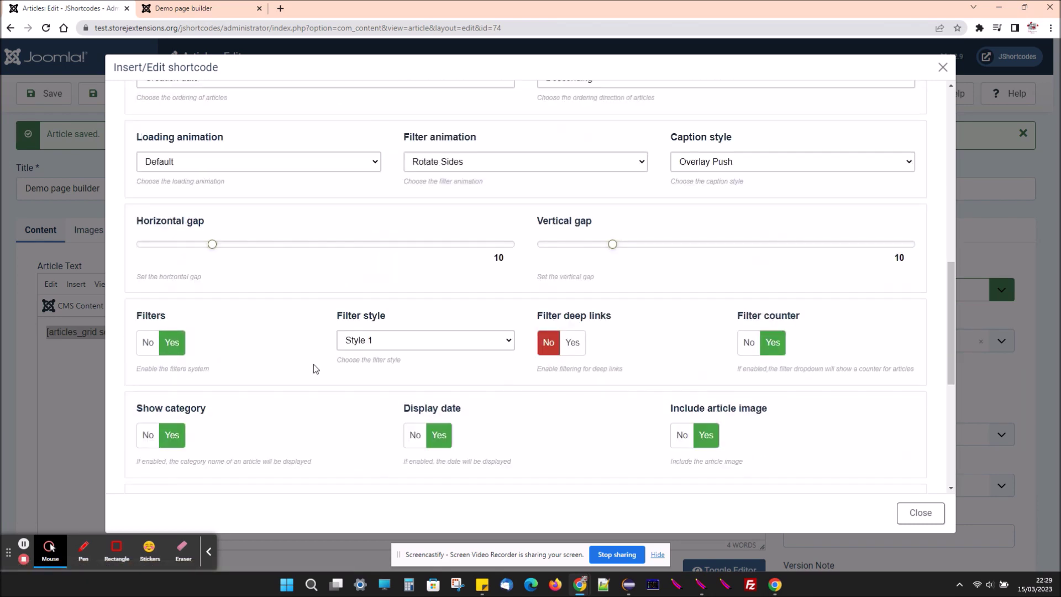
scroll(299, 382, down, 6)
click(214, 462)
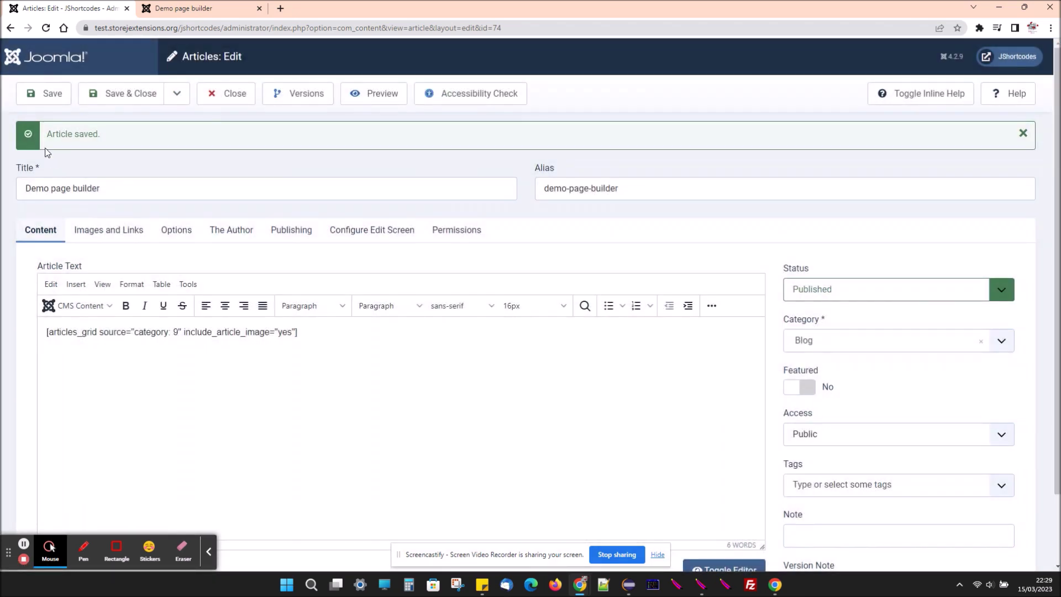
click(45, 95)
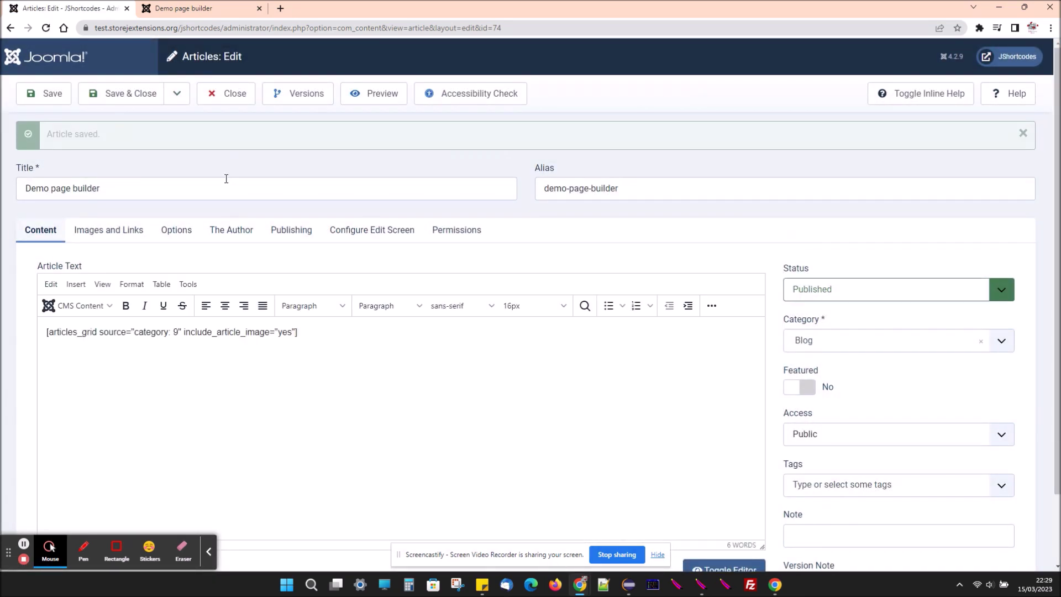
click(172, 8)
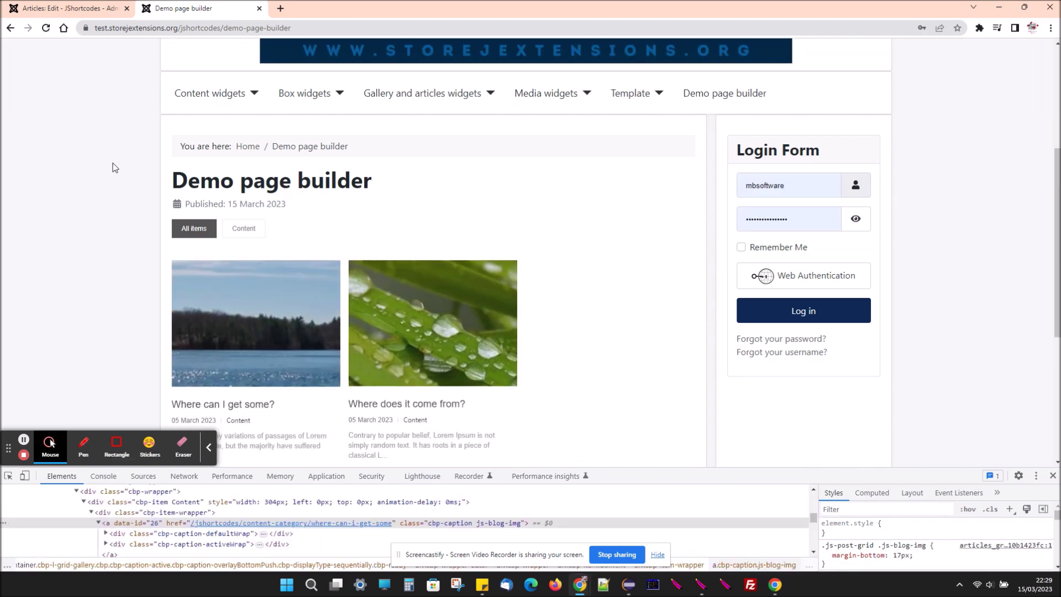
scroll(112, 163, down, 2)
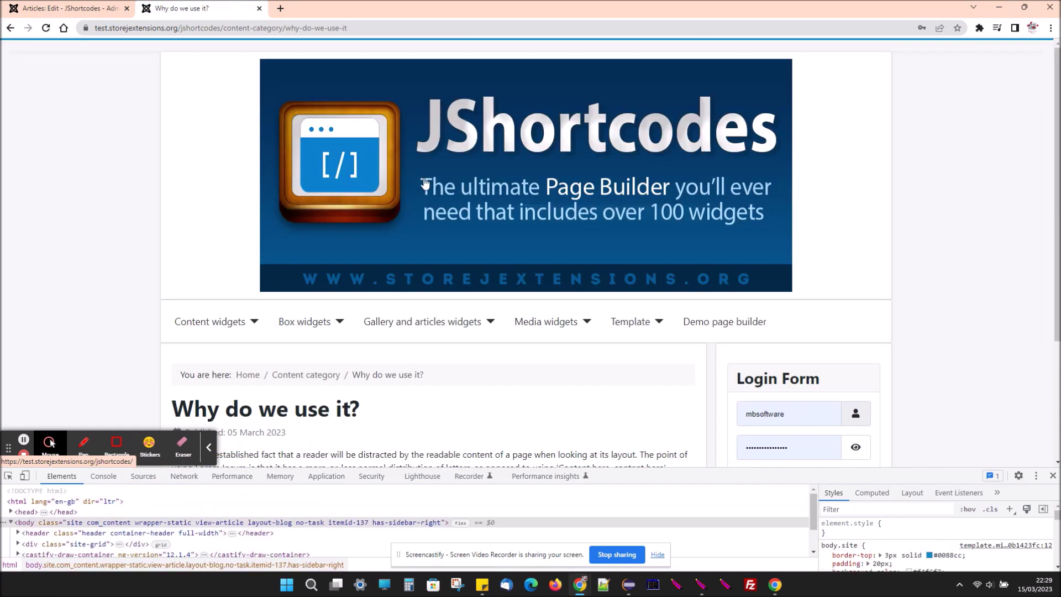
scroll(424, 188, down, 3)
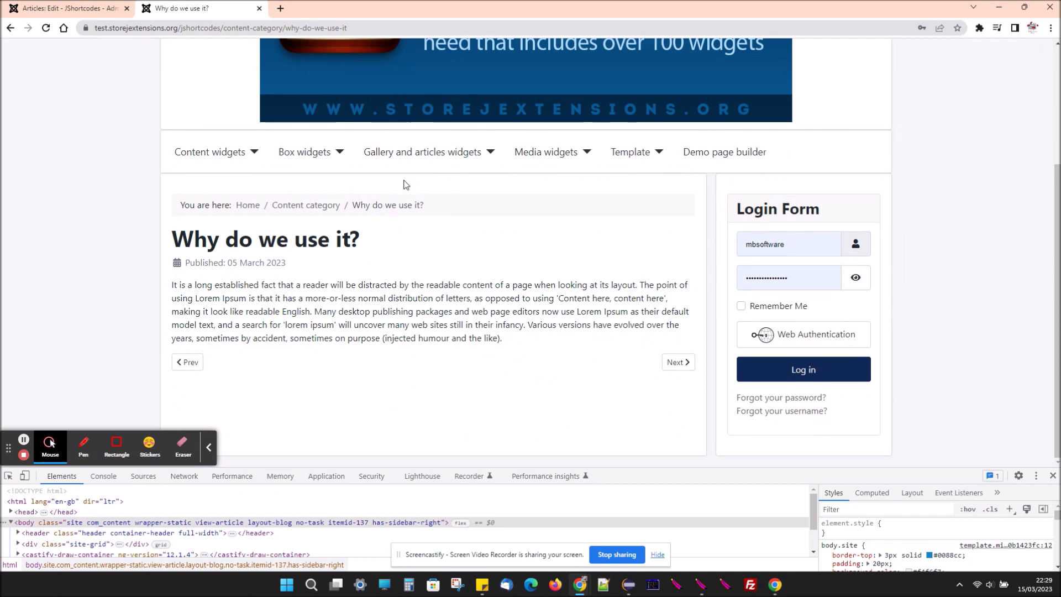
key(alt+Left)
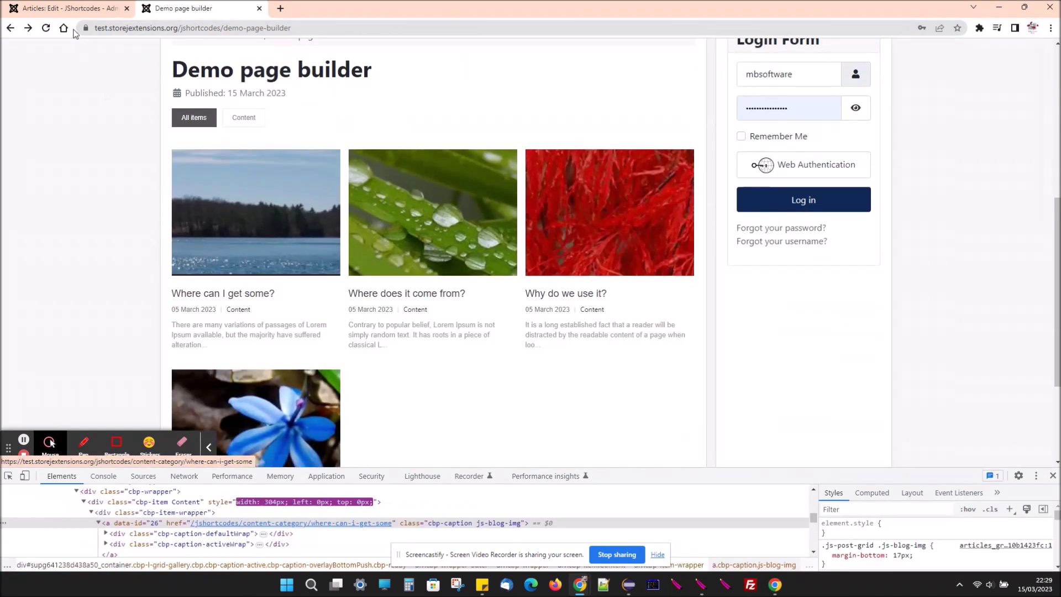
- Change the articles grid layout to Slider, update the shortcode, and view the site page
click(67, 7)
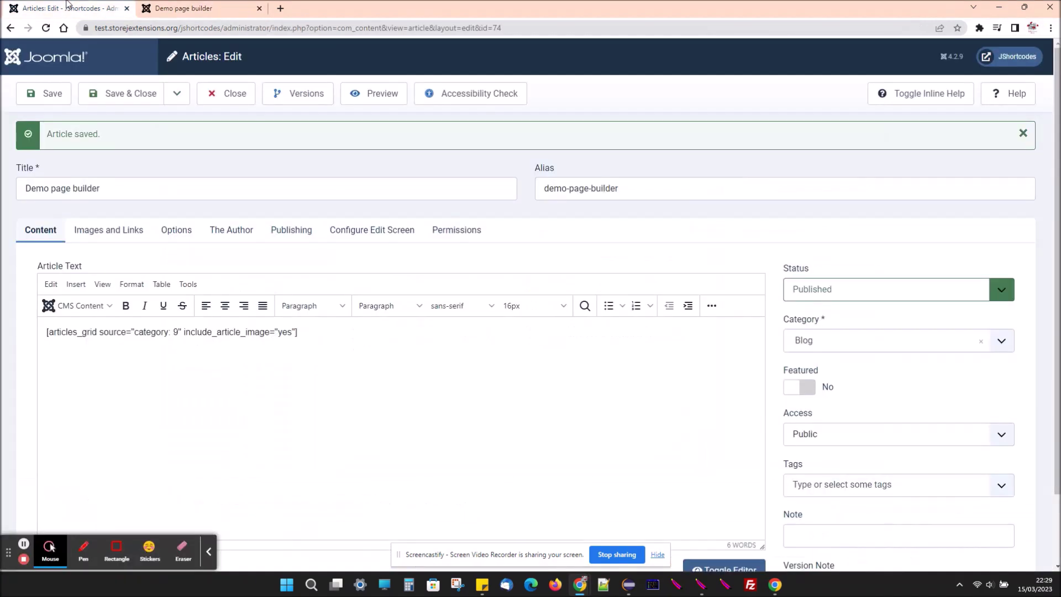
triple_click(129, 330)
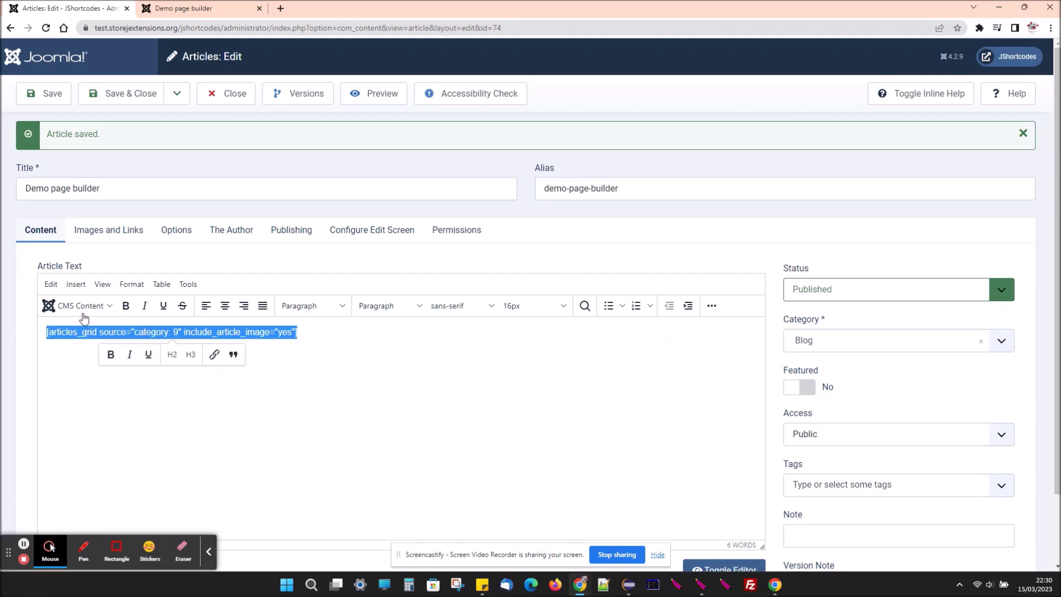
click(80, 306)
click(92, 379)
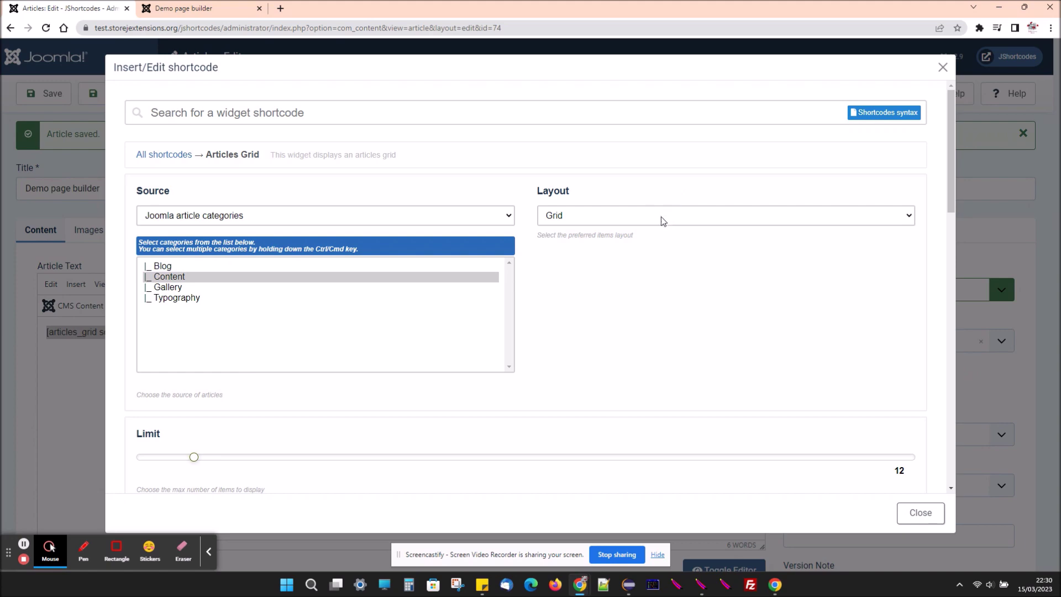
click(661, 216)
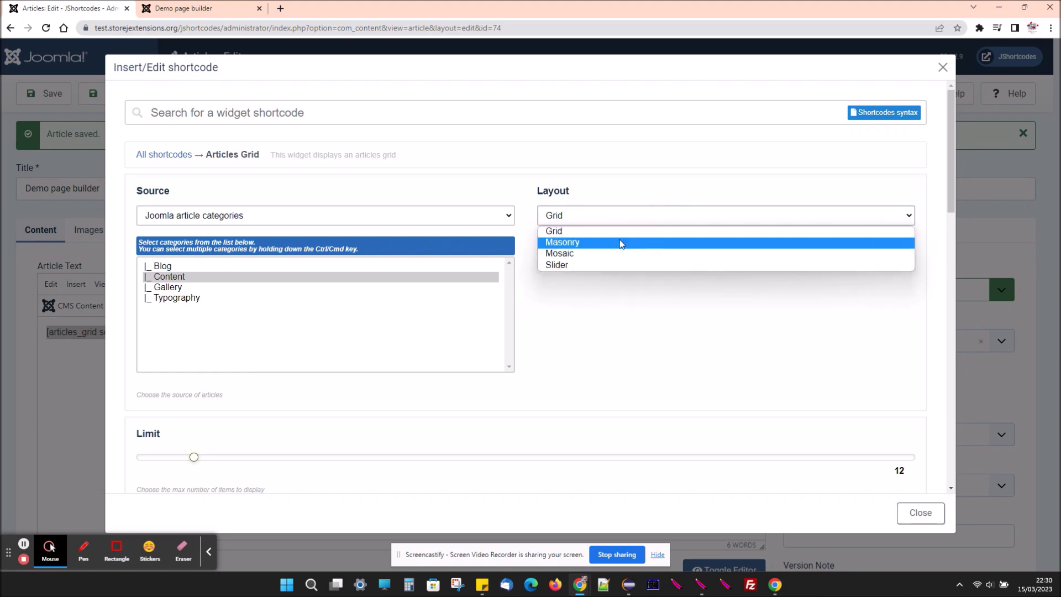
click(600, 265)
scroll(233, 337, down, 10)
scroll(233, 337, down, 4)
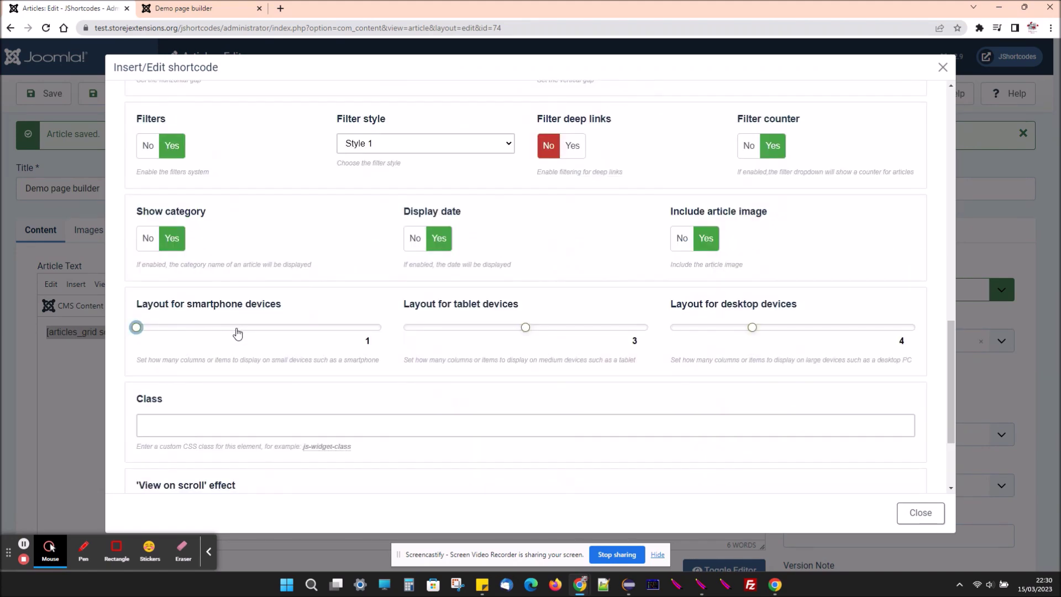
scroll(237, 353, down, 3)
click(178, 445)
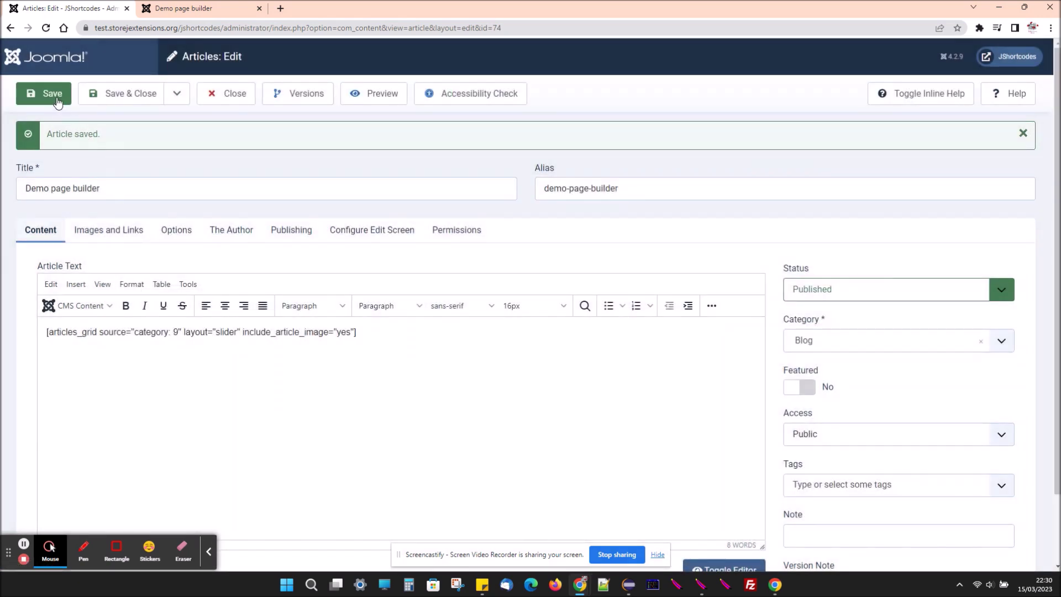
click(166, 9)
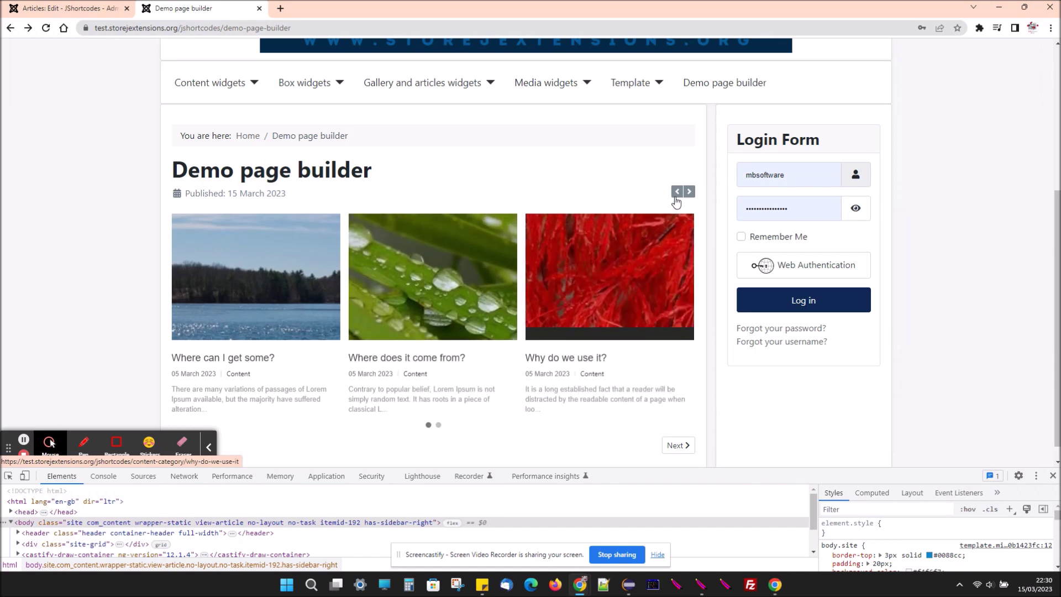
- Page the articles slider forward one card and back to the first card
click(689, 193)
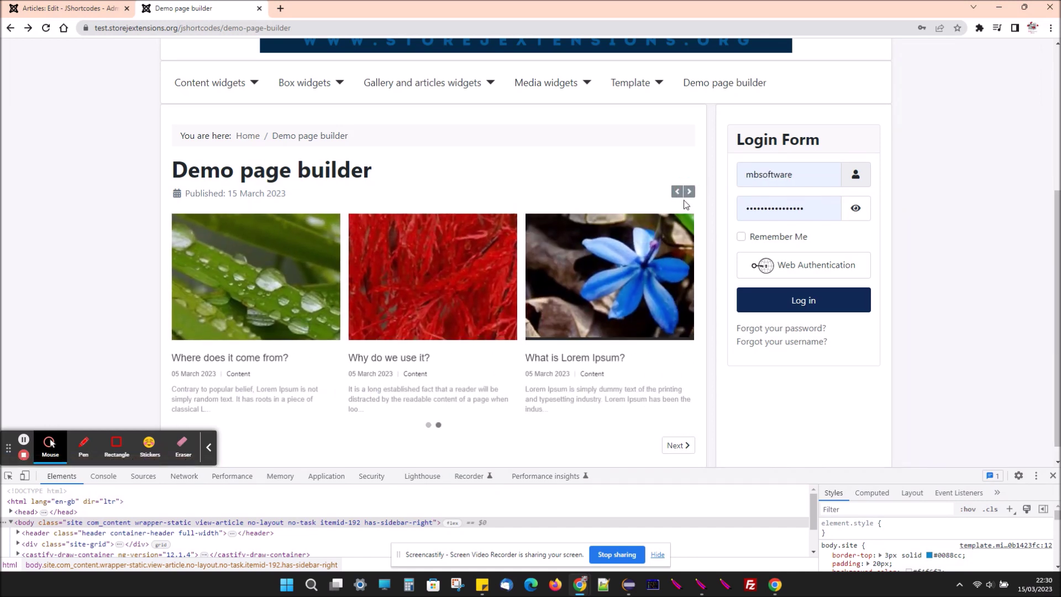
click(689, 191)
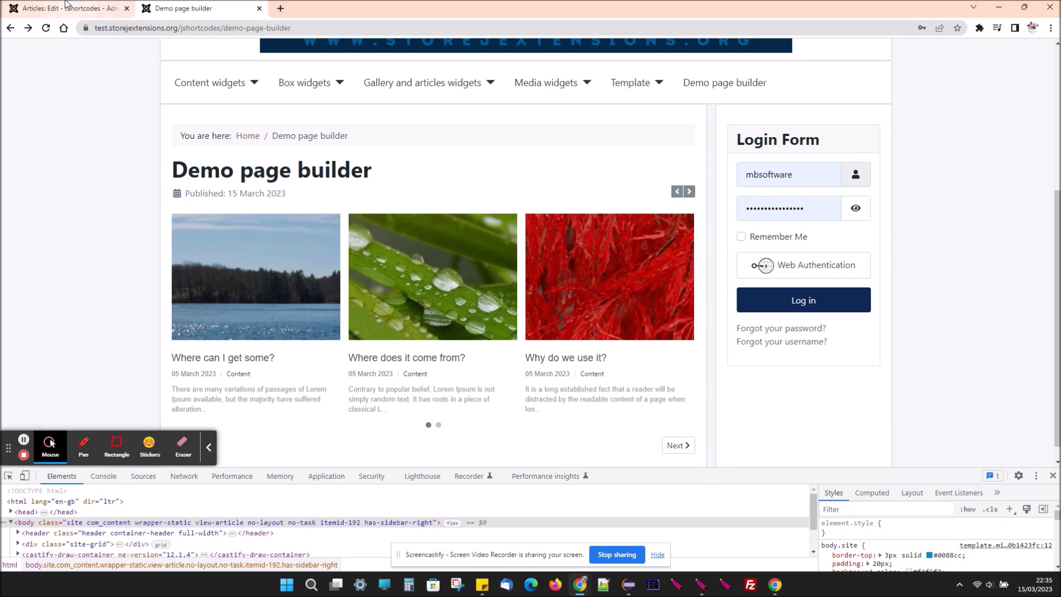
click(65, 2)
- Replace the articles grid with a Device slider sourcing images from the images/headers directory path
drag(375, 332, 20, 331)
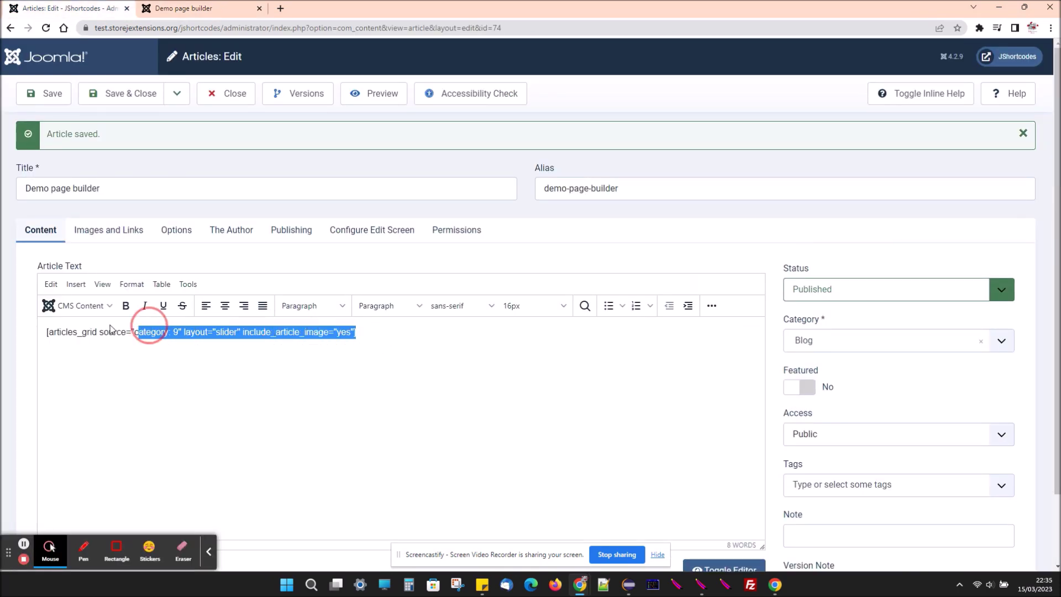
key(BackSpace)
click(95, 316)
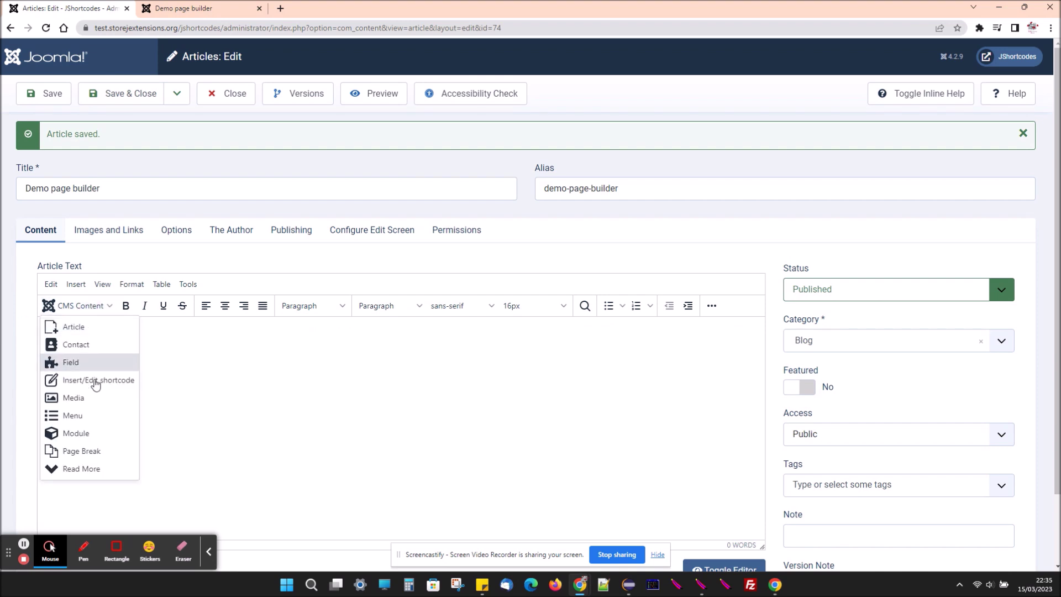
click(103, 390)
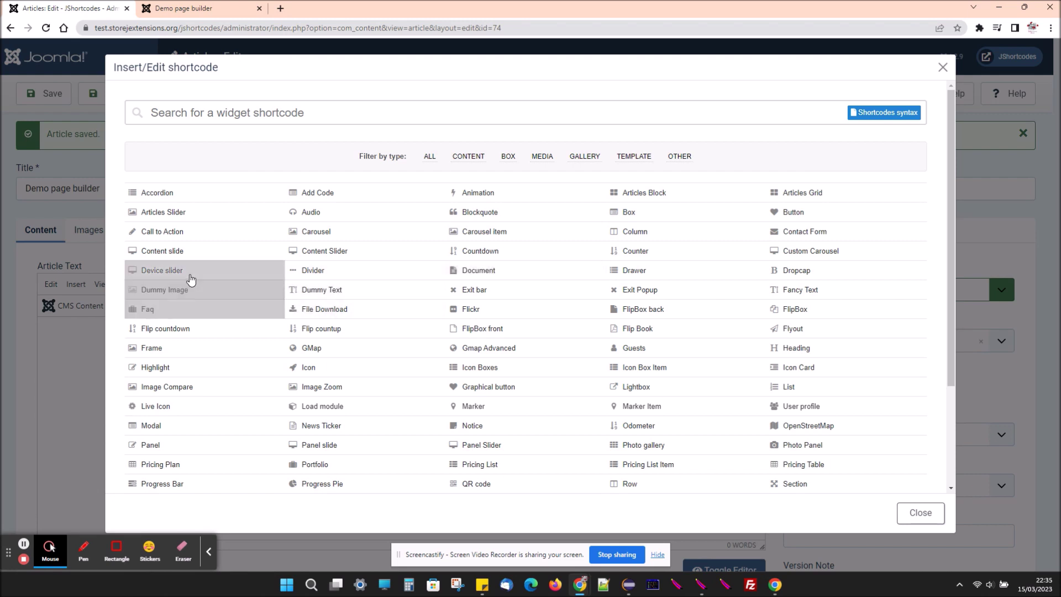
click(213, 271)
click(308, 216)
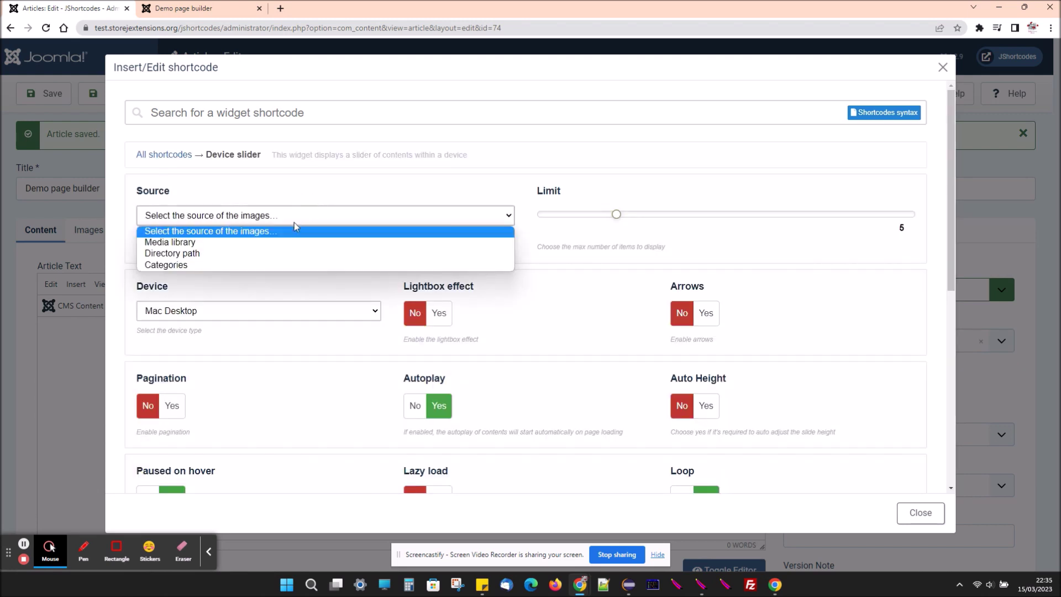
click(238, 242)
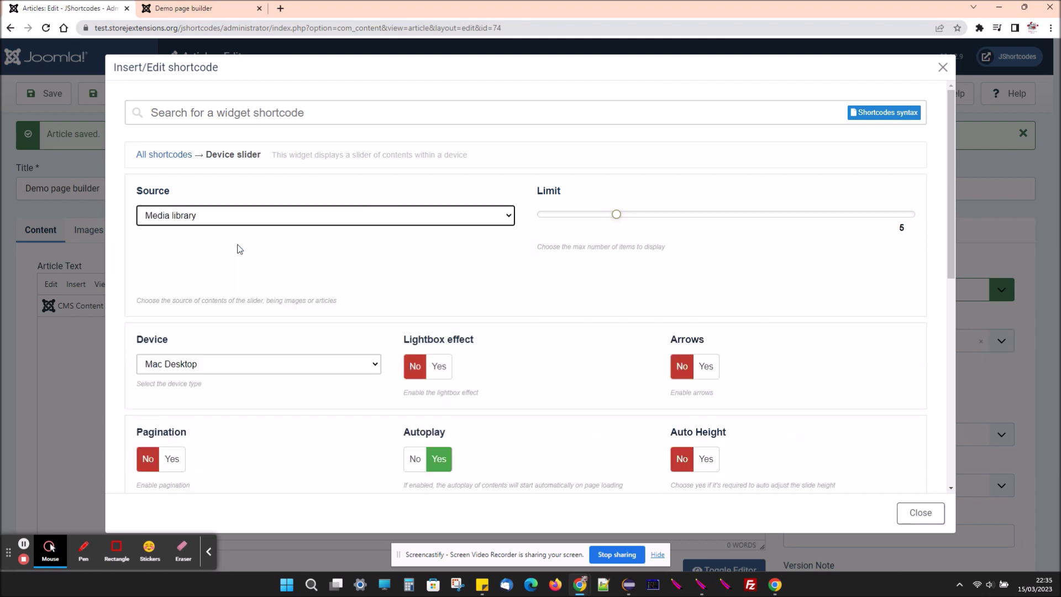
click(222, 218)
click(197, 254)
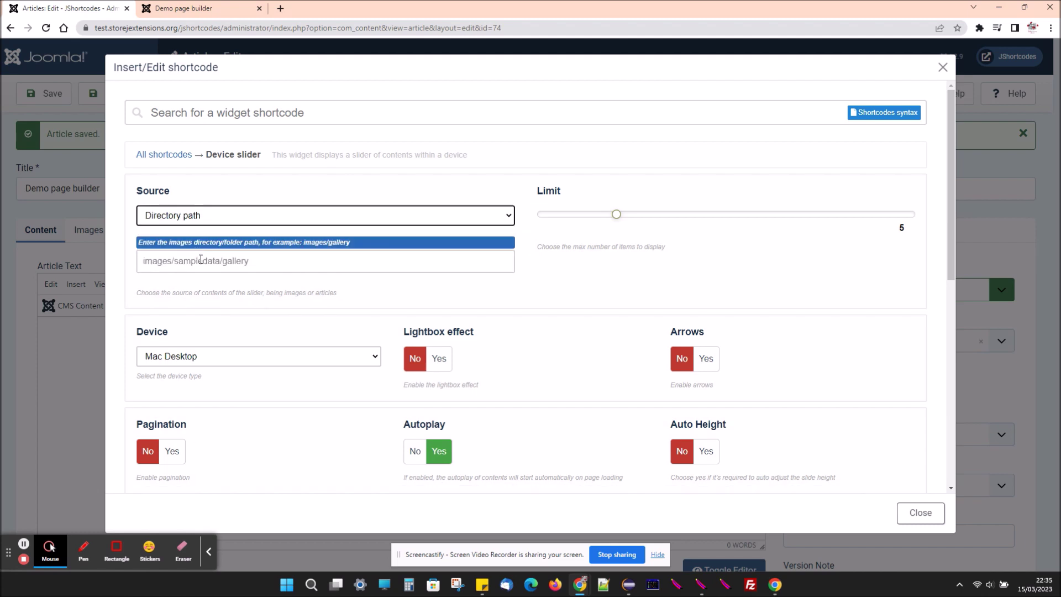
click(201, 260)
text(images/headers)
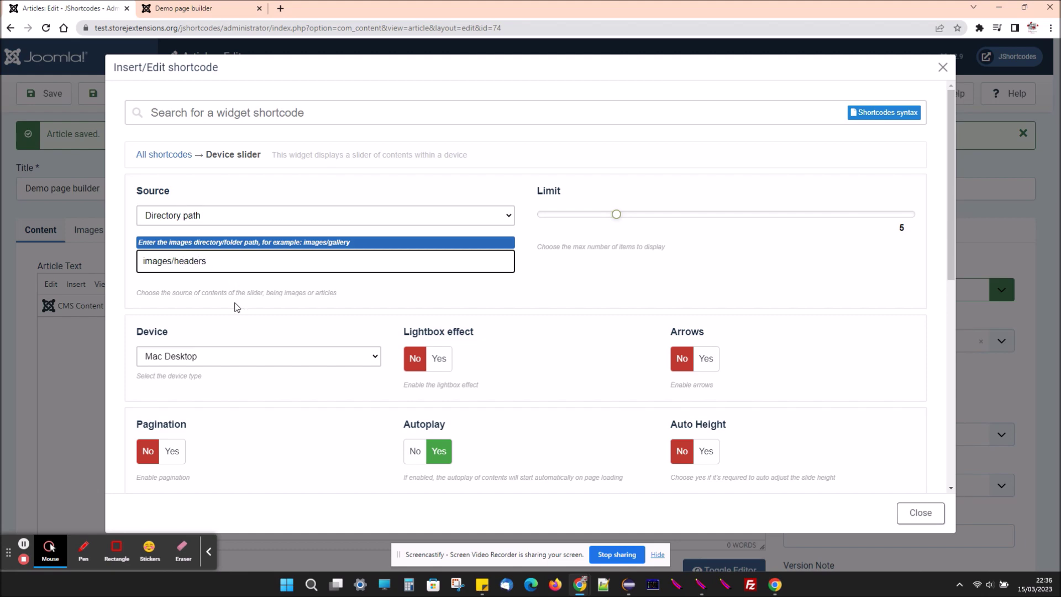
- Set the device to MacBook, enable lightbox and arrows, and insert the slider shortcode
scroll(237, 307, down, 5)
scroll(234, 265, up, 4)
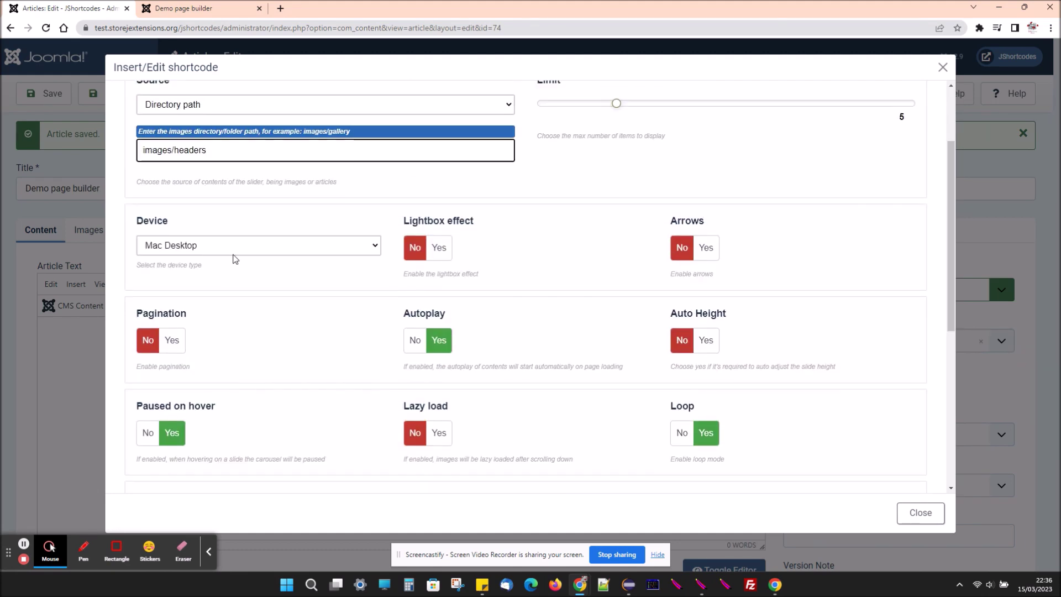
click(243, 246)
click(241, 273)
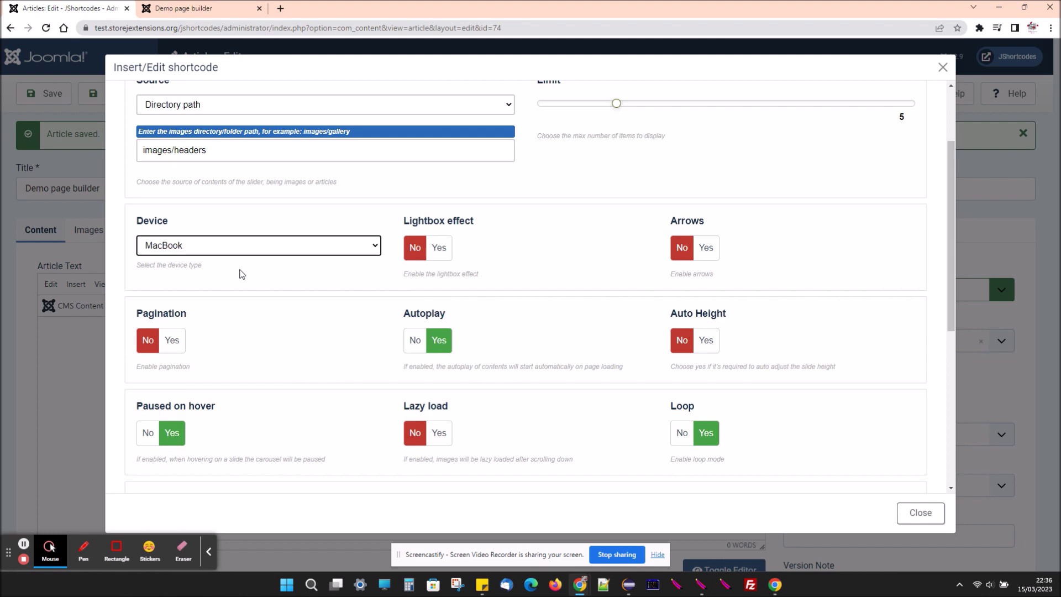
click(439, 247)
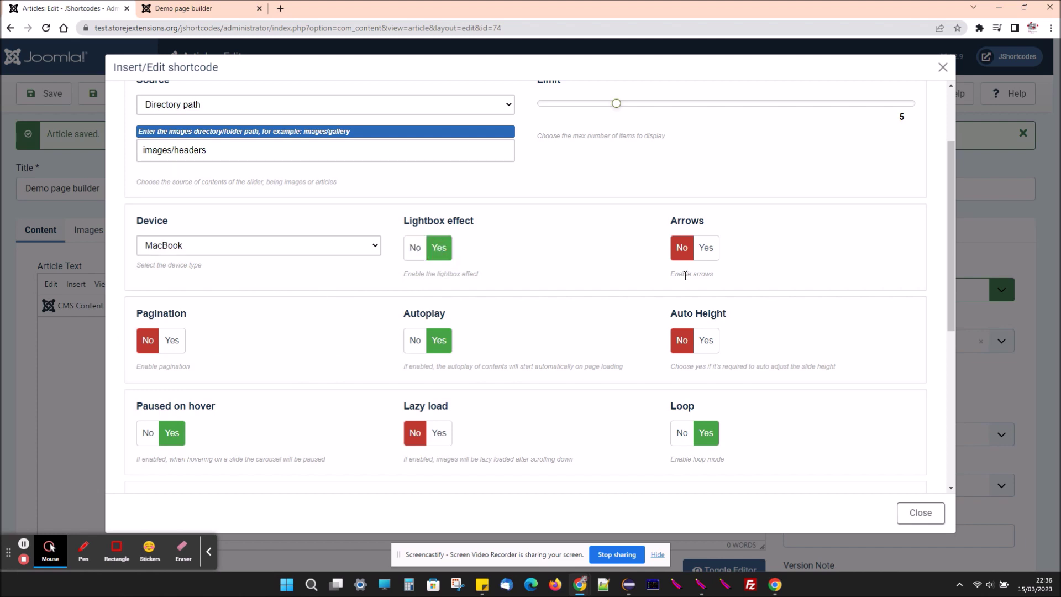
click(706, 248)
scroll(276, 381, down, 2)
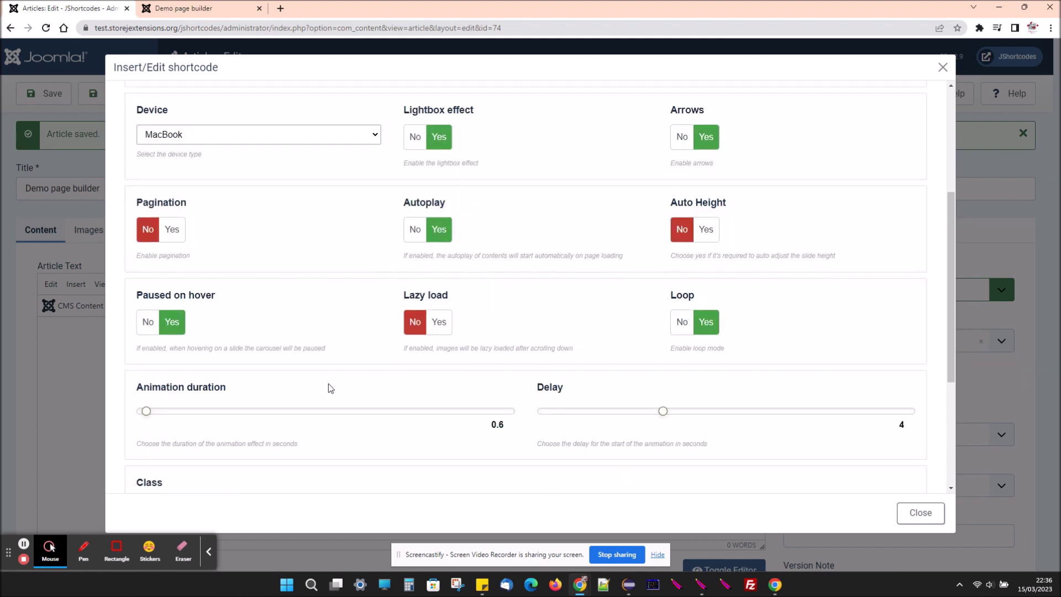
scroll(328, 387, down, 4)
click(206, 446)
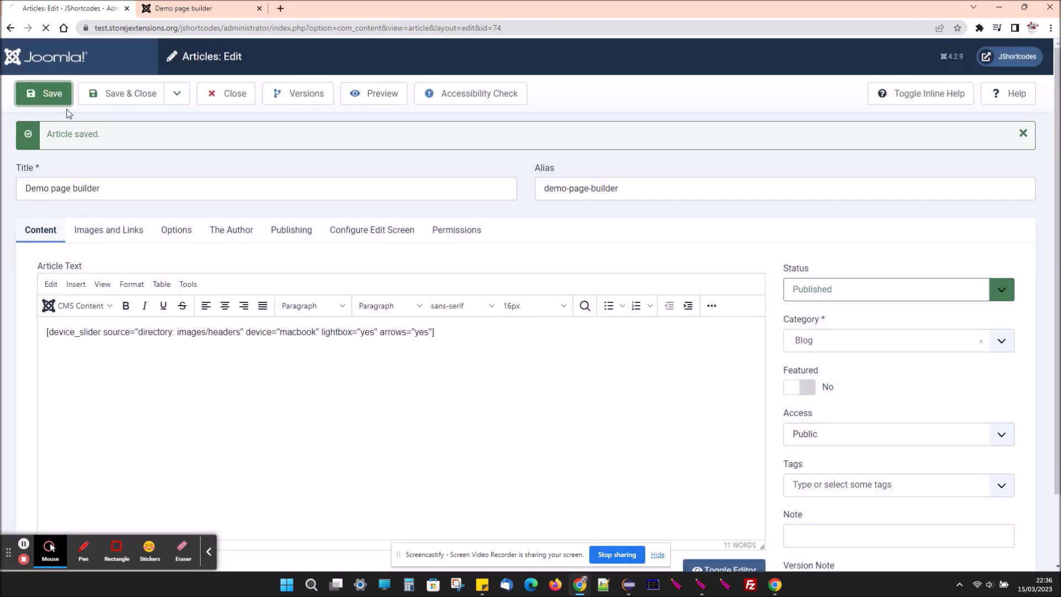
click(194, 9)
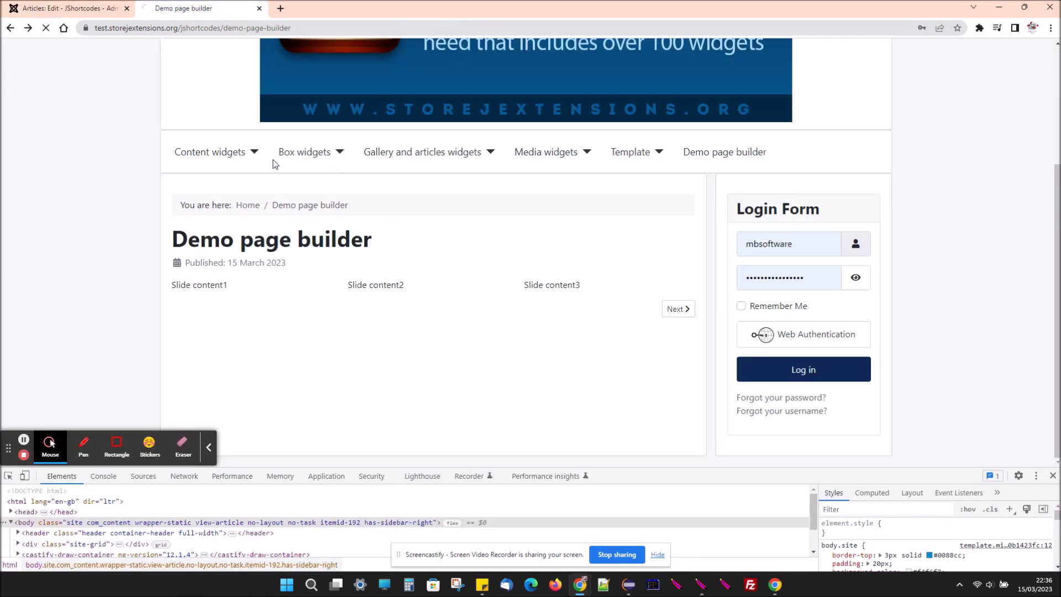
scroll(370, 243, down, 2)
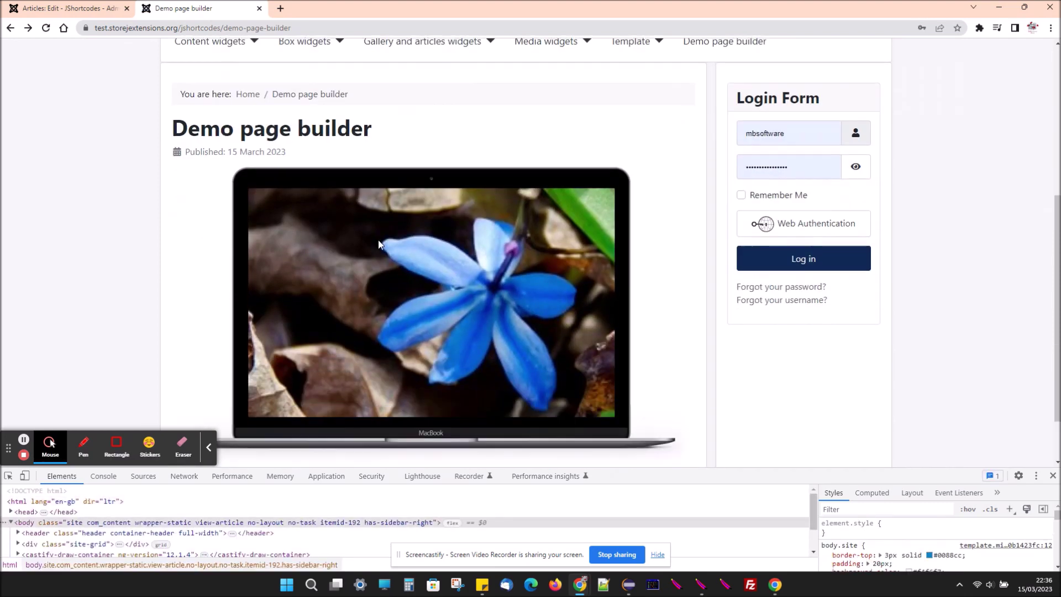
scroll(378, 269, down, 1)
click(436, 239)
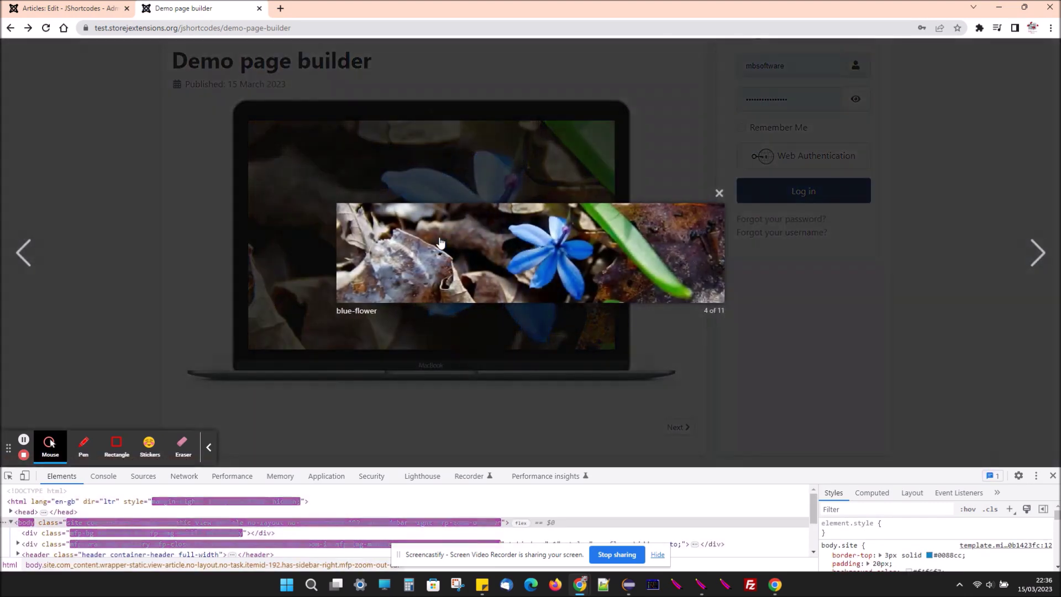
click(719, 198)
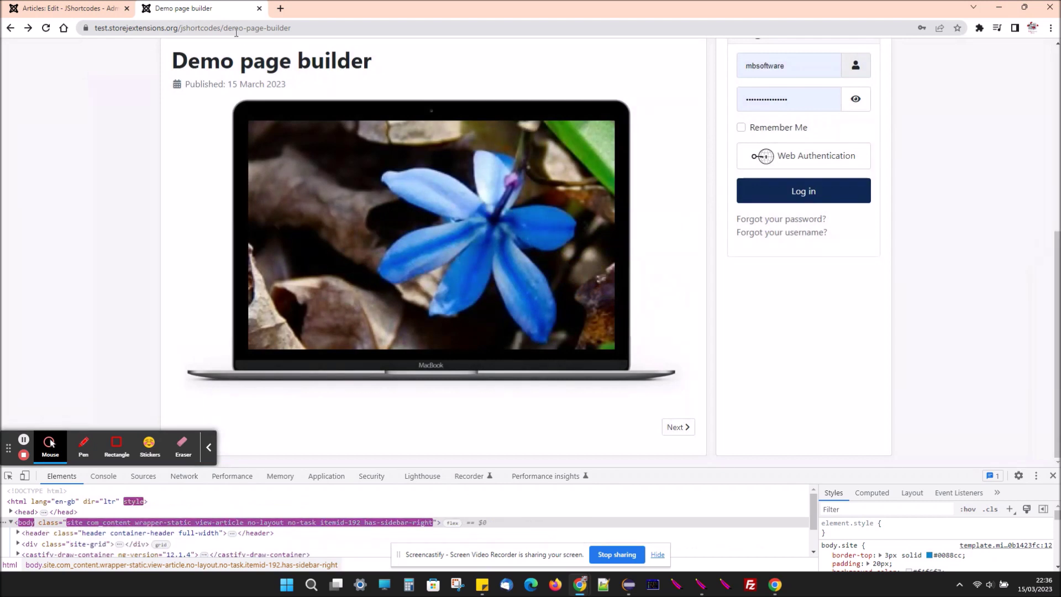
click(95, 9)
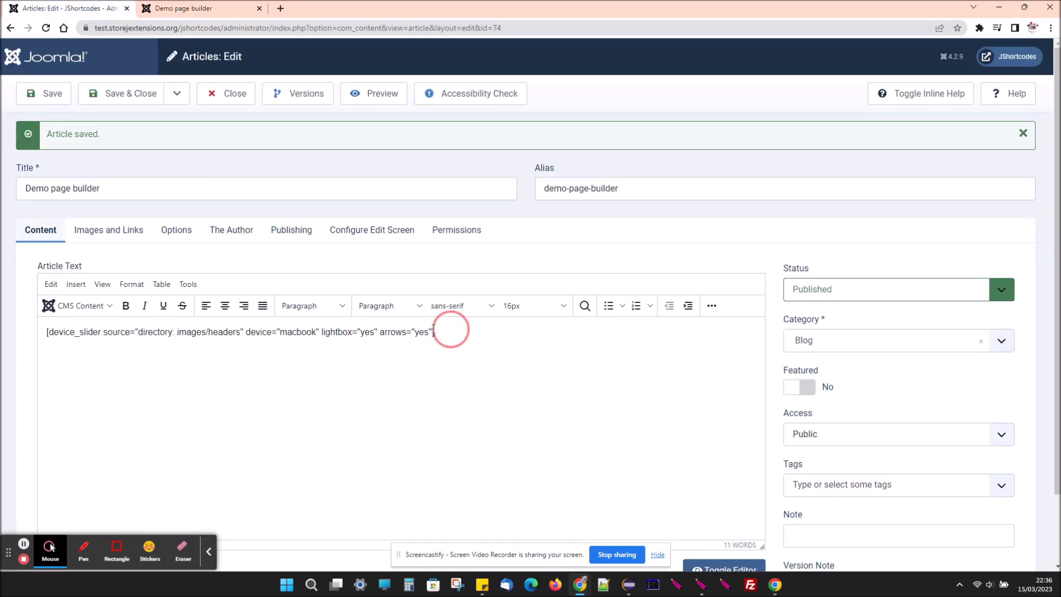
drag(434, 330, 3, 329)
- Delete the device slider and pick the Portfolio widget by searching 'portf'
key(BackSpace)
click(78, 305)
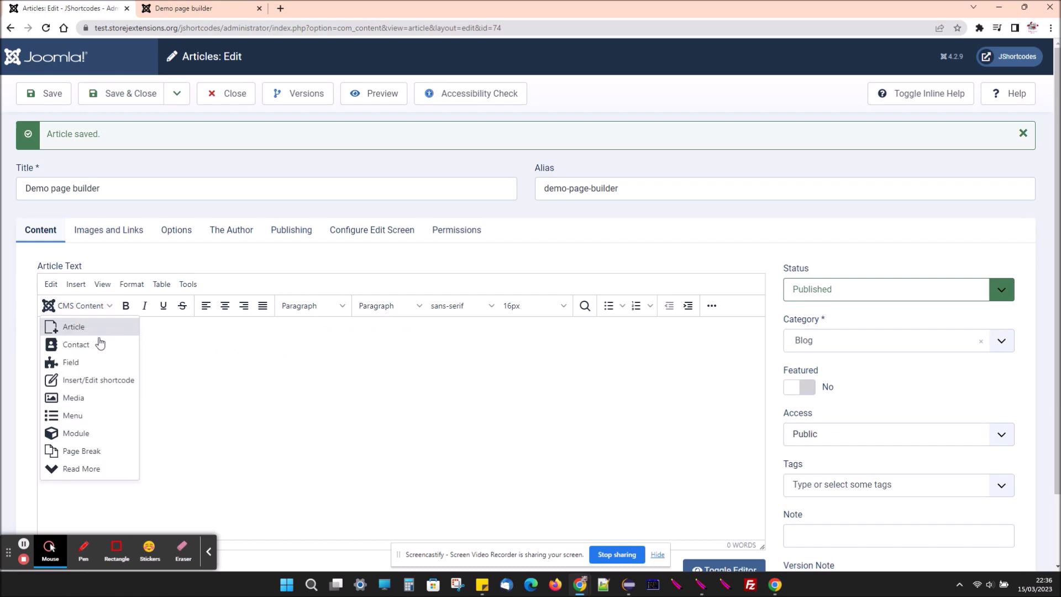
click(110, 381)
scroll(597, 354, down, 3)
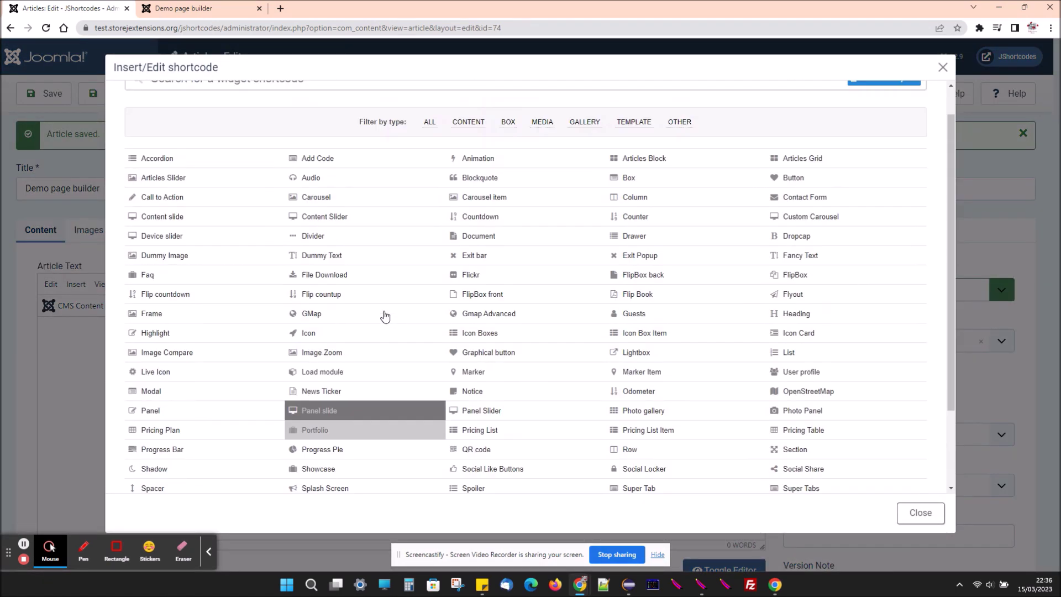
scroll(385, 316, up, 1)
click(426, 113)
text(p)
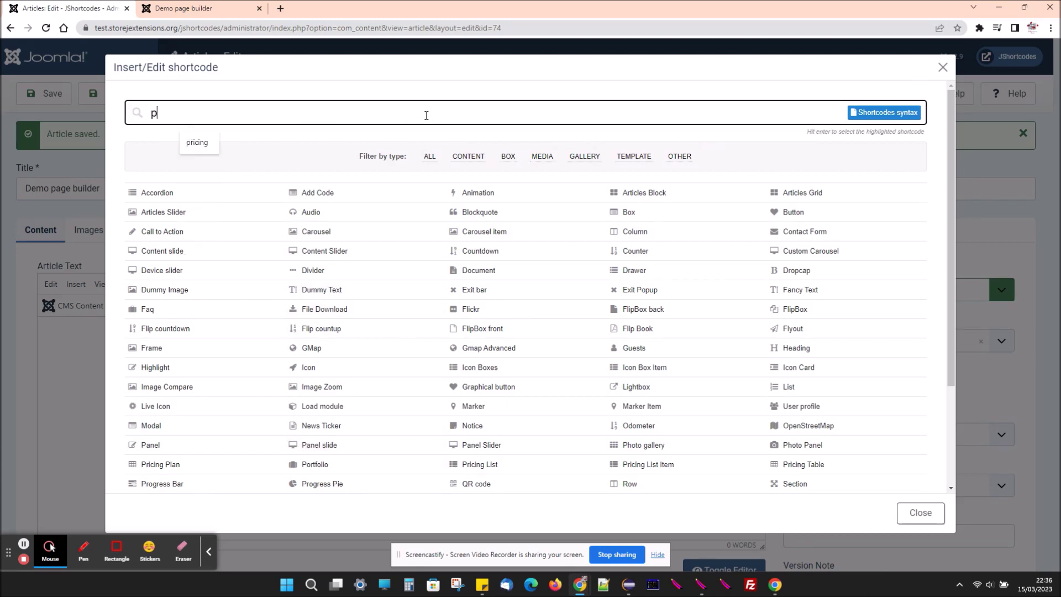
text(ortfo)
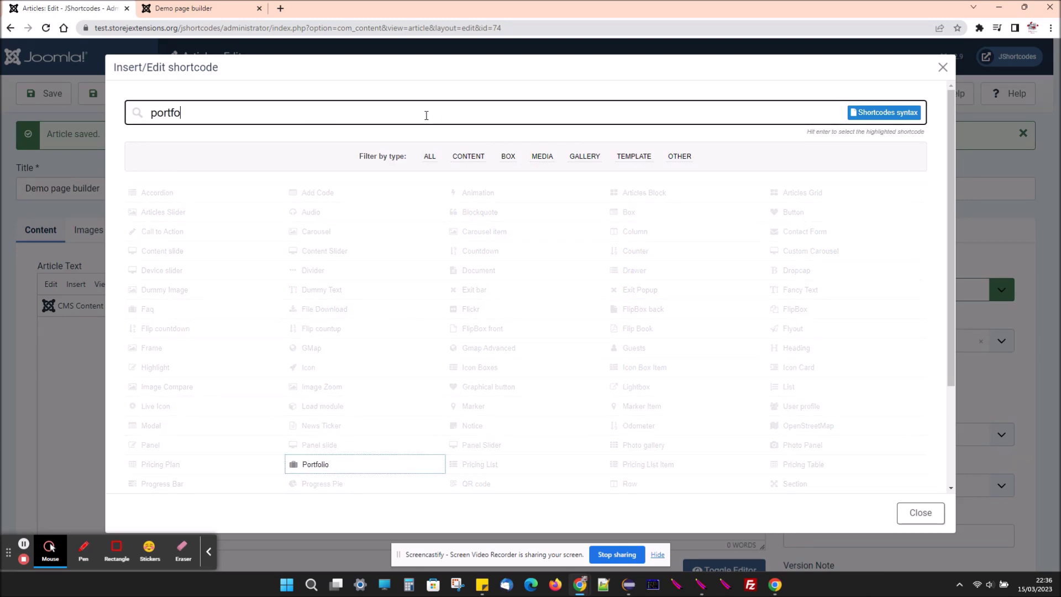
click(324, 464)
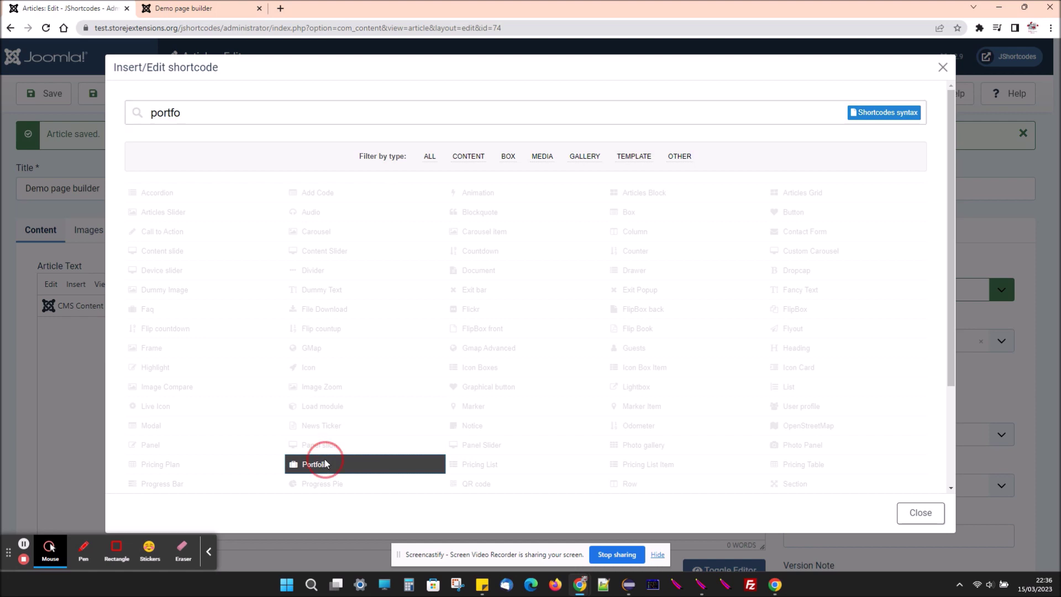
- Set the portfolio source to the Content category, Masonry layout and Style 5
click(324, 219)
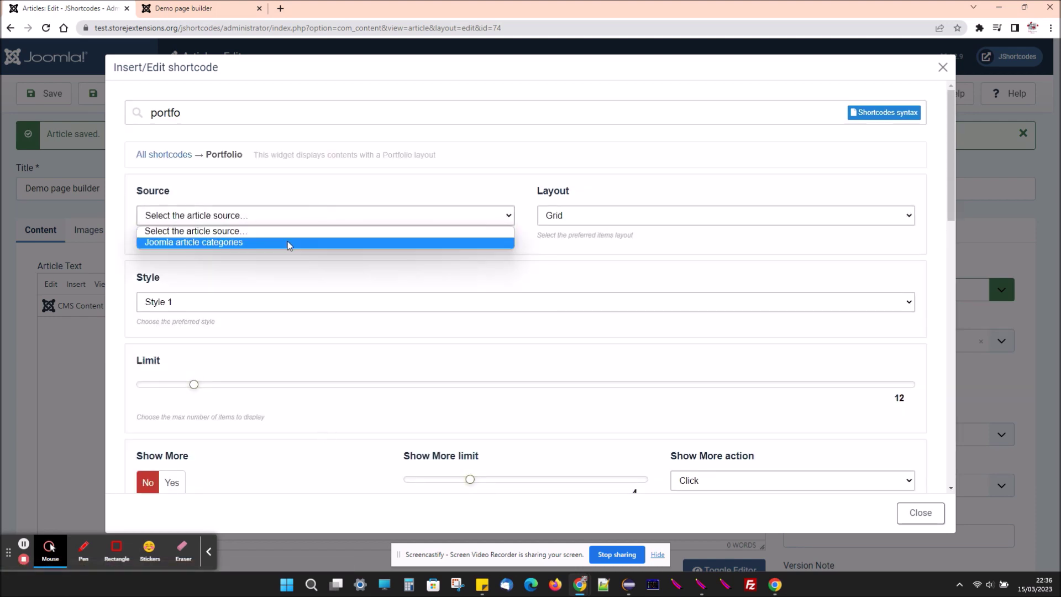
click(277, 242)
click(208, 277)
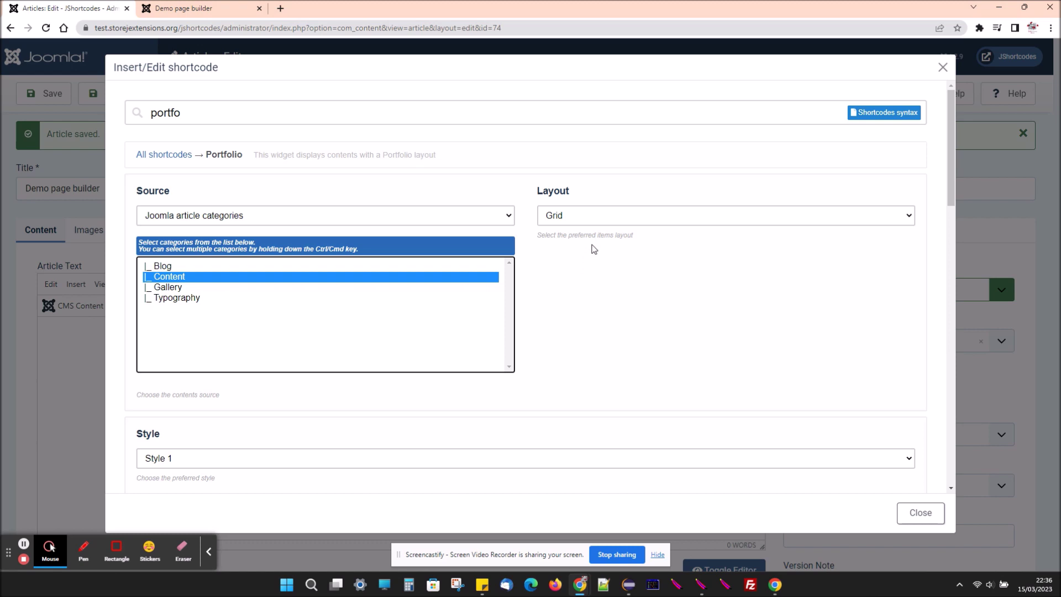
click(594, 224)
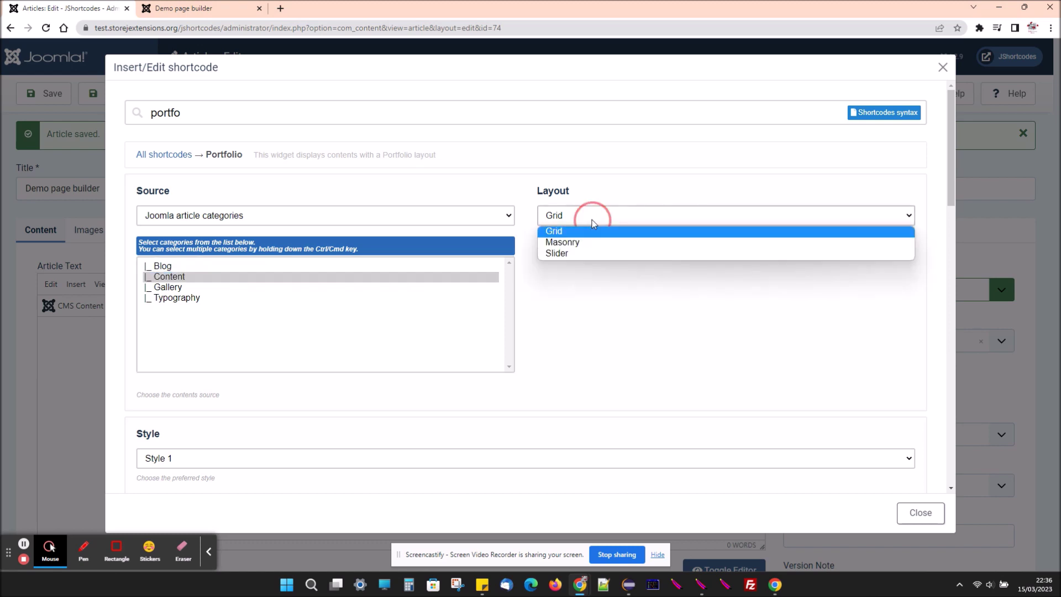
click(583, 248)
scroll(453, 310, down, 7)
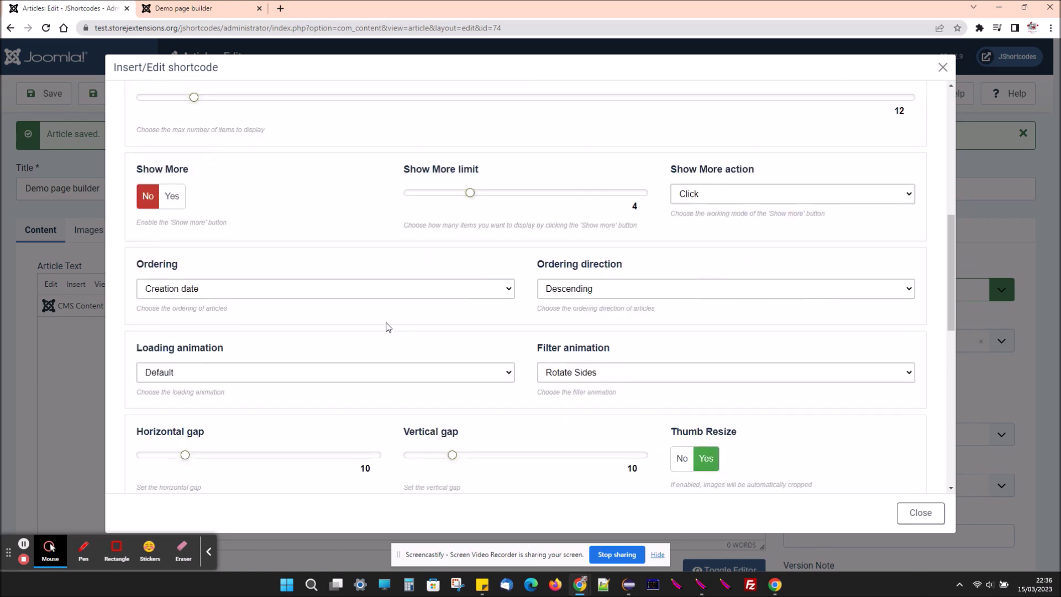
scroll(386, 325, up, 3)
click(307, 237)
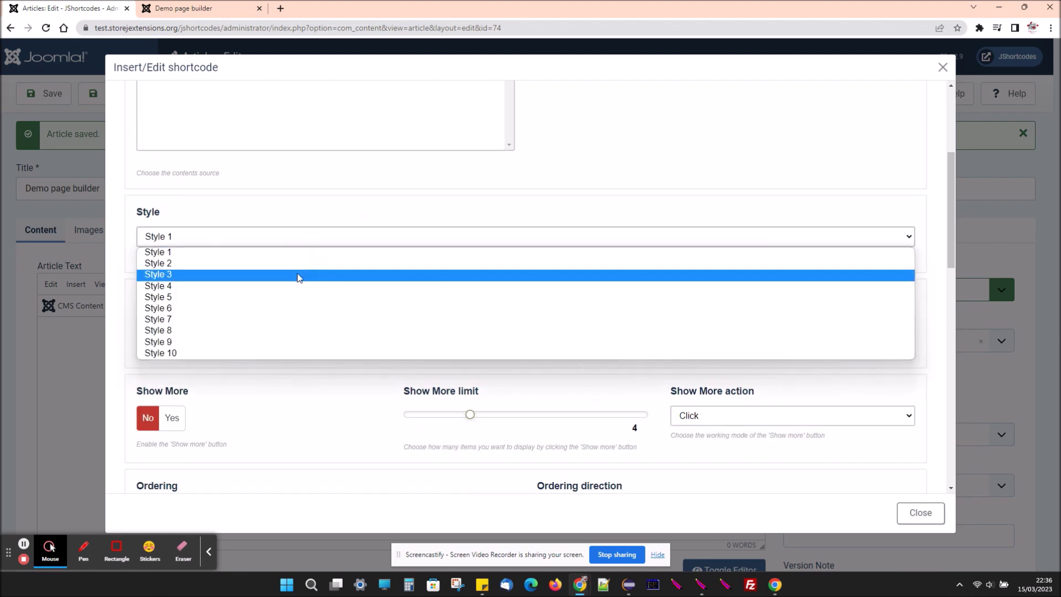
click(288, 299)
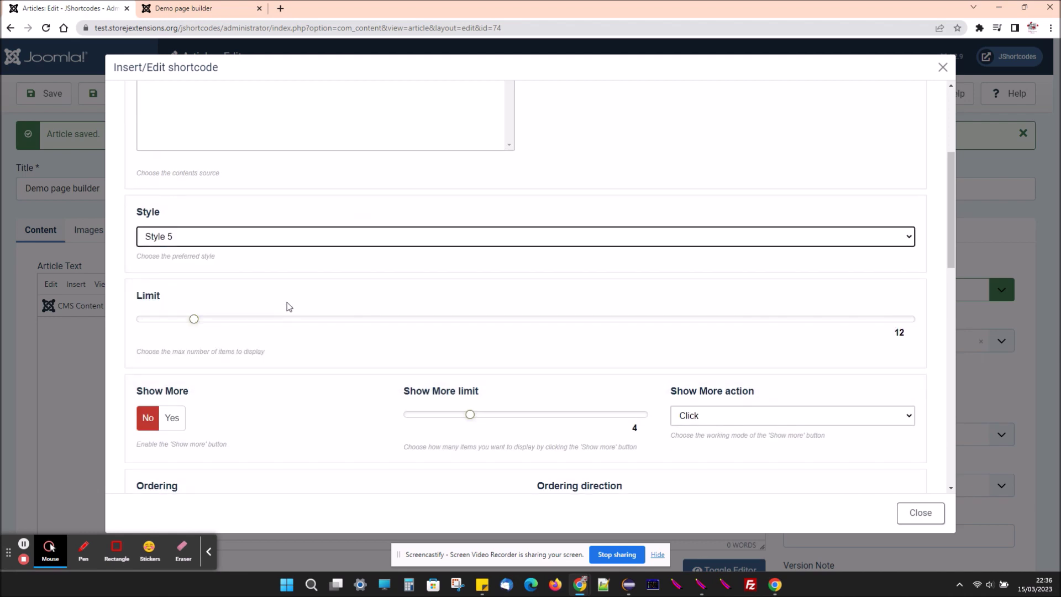
- Live-preview the masonry portfolio, then insert its shortcode into the article
scroll(289, 307, down, 6)
scroll(289, 306, down, 2)
scroll(287, 306, down, 3)
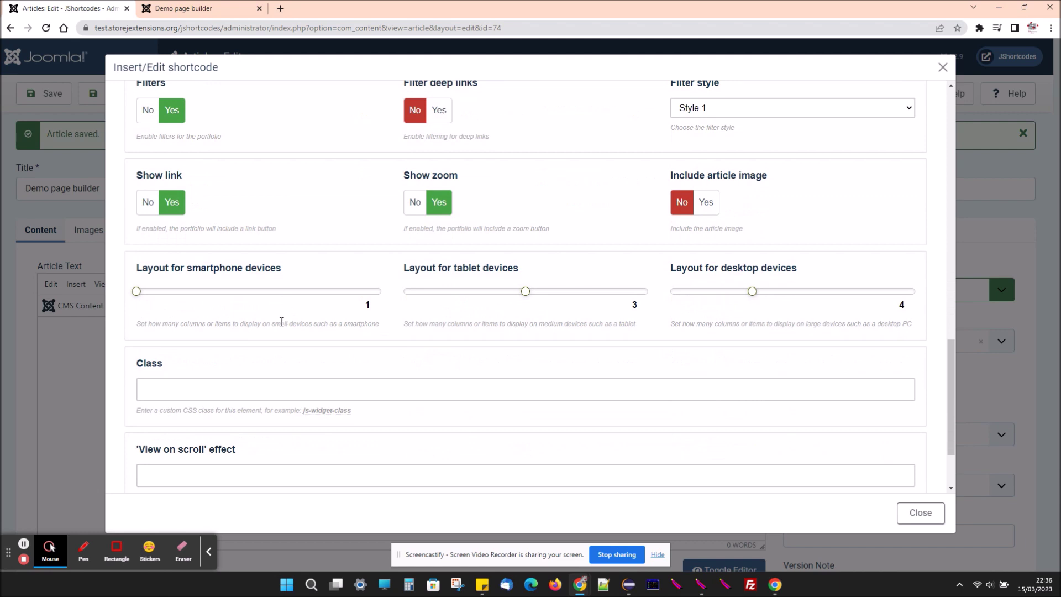
scroll(280, 320, down, 2)
click(253, 449)
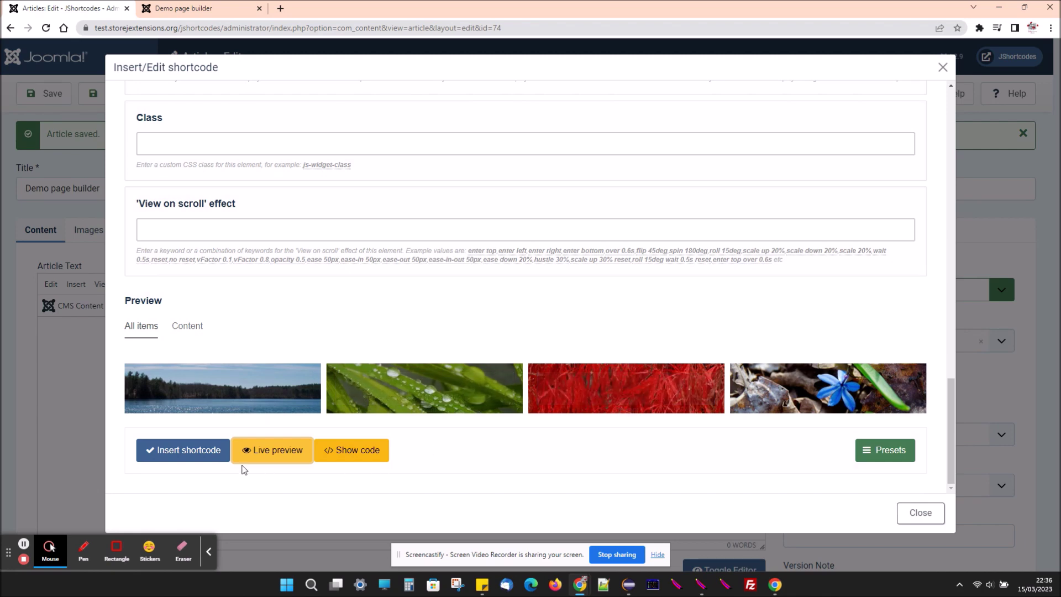
click(200, 458)
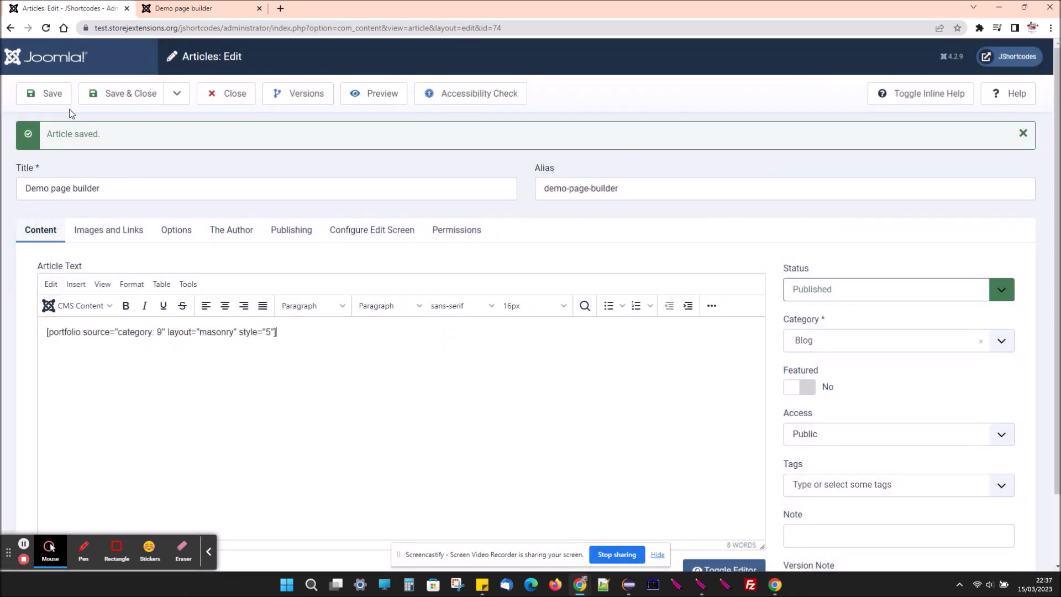
- Save the article and test the red grass image's lightbox on the reloaded site page
click(62, 94)
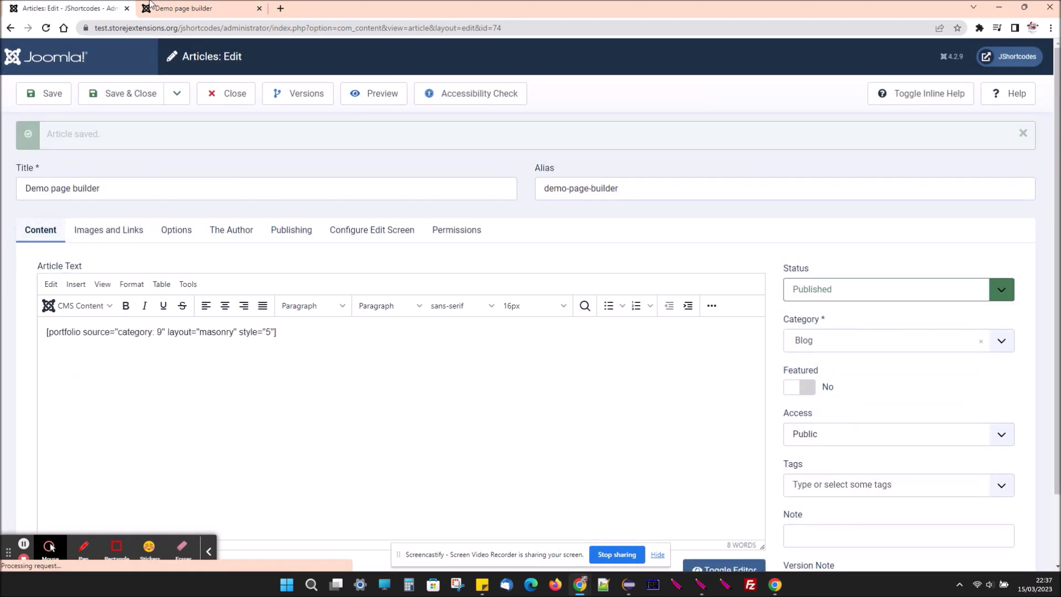
click(166, 8)
key(F5)
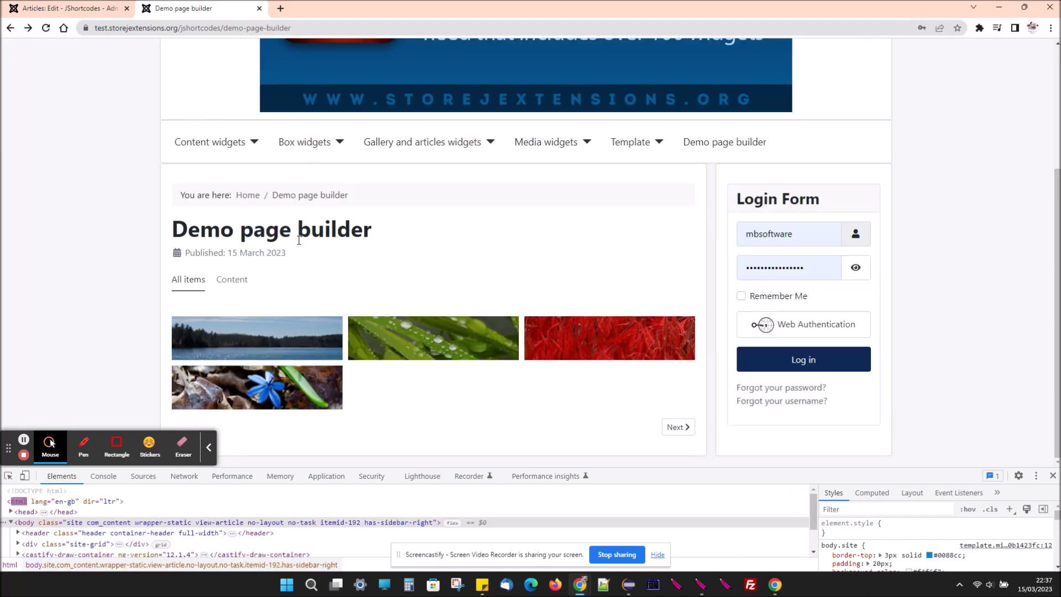
mouse_move(434, 339)
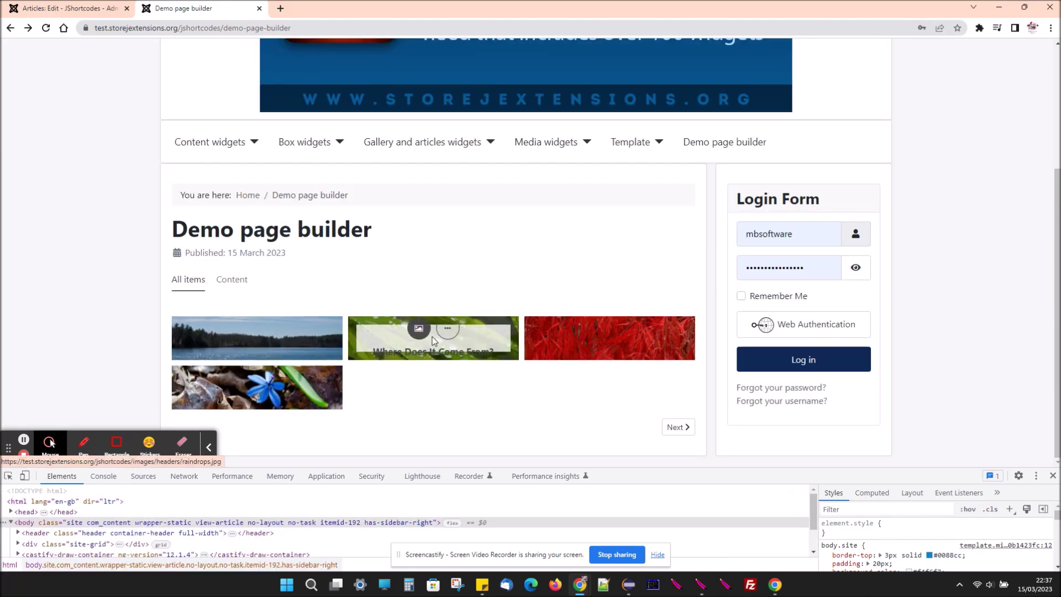
click(593, 328)
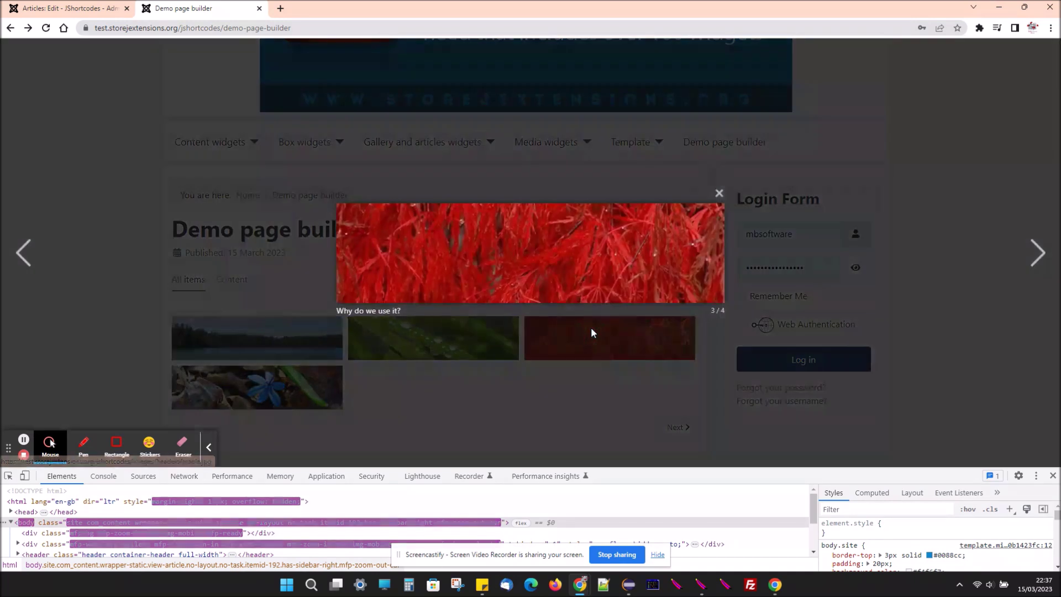
click(717, 193)
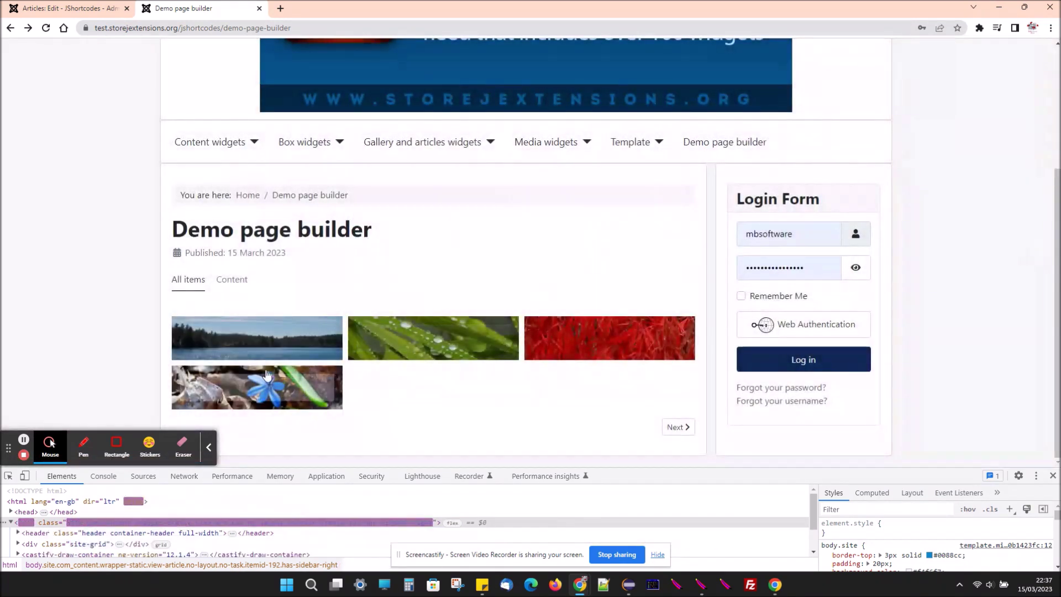
- Glance at the article editor, then scroll the live portfolio to check captions
click(50, 4)
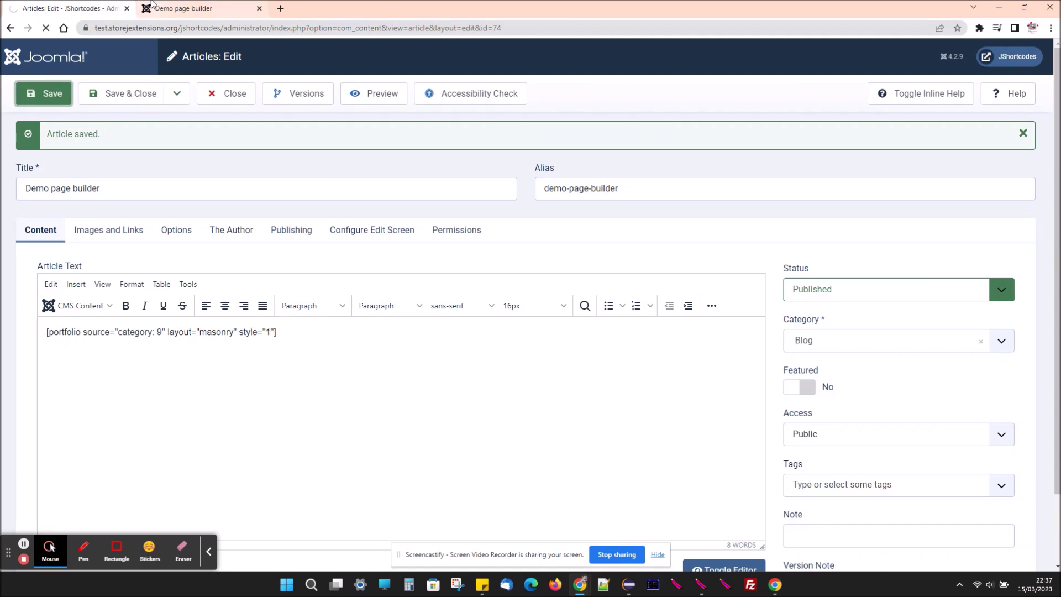
click(153, 5)
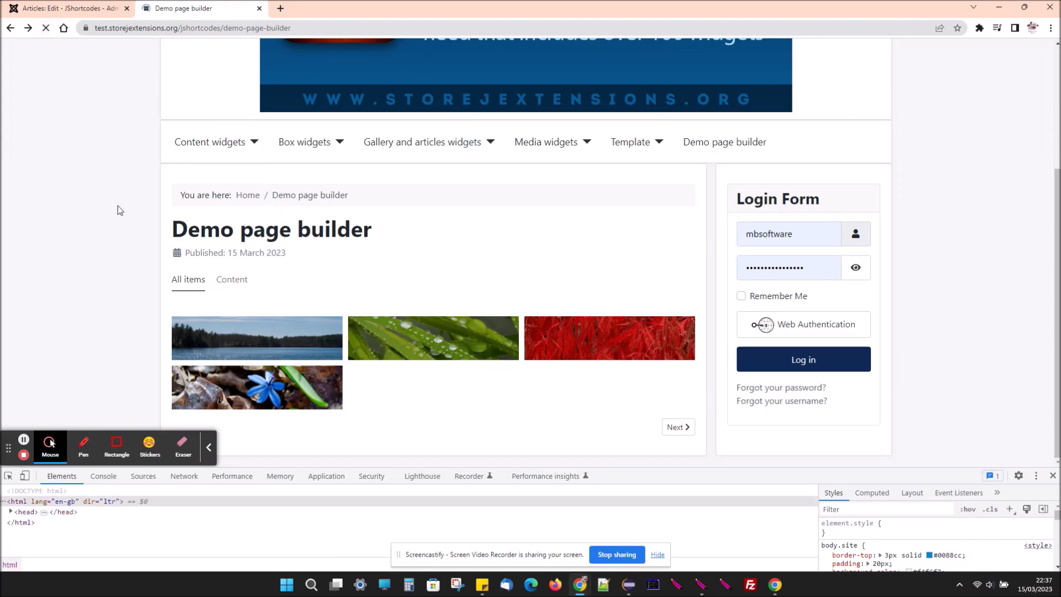
scroll(276, 249, down, 1)
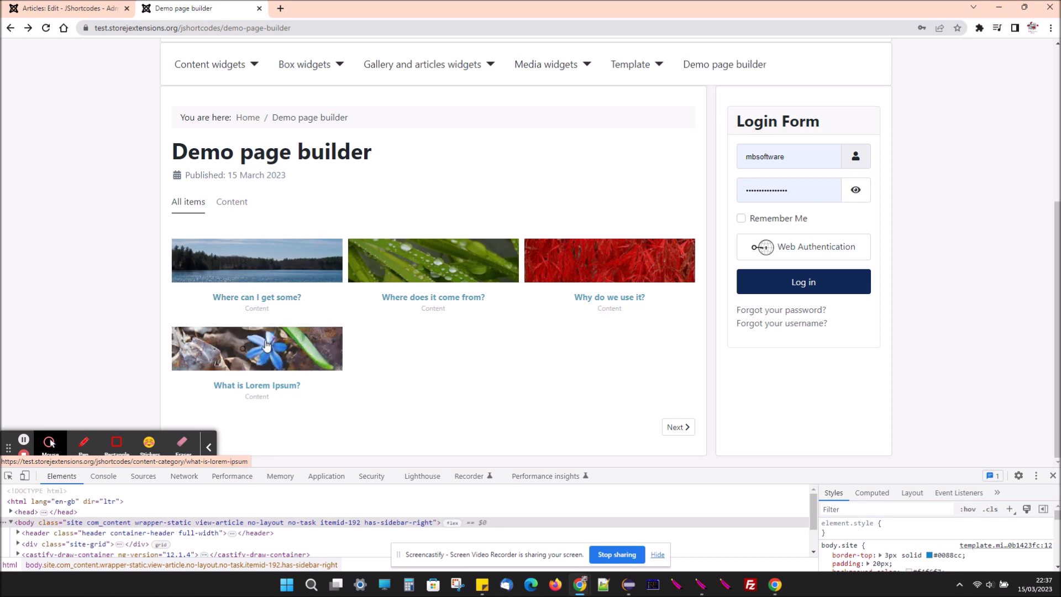
- Switch the portfolio shortcode's layout from Masonry to Grid and update it in the article
click(36, 6)
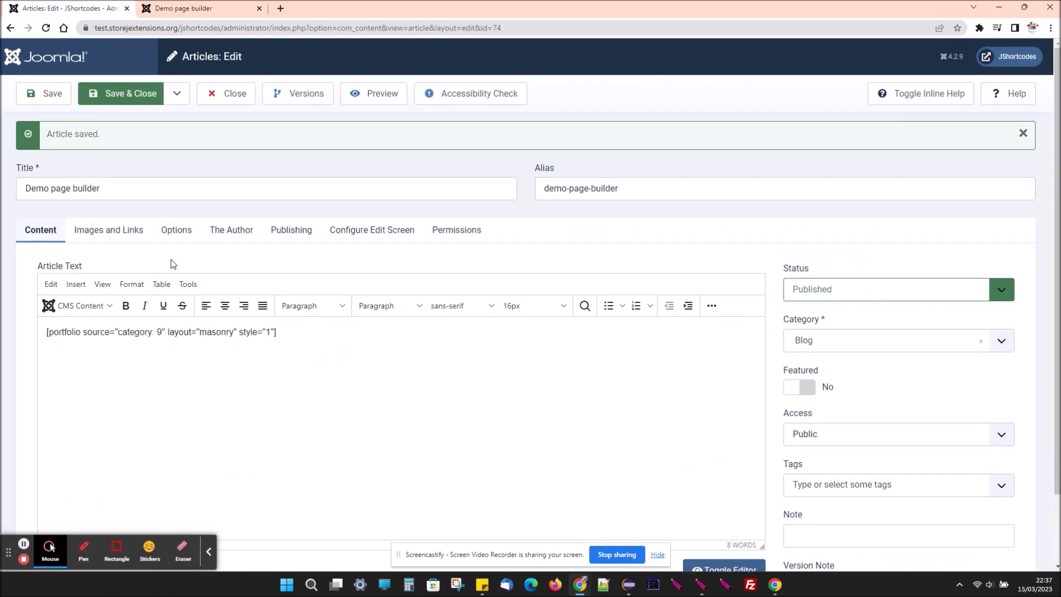
triple_click(88, 332)
click(80, 306)
click(116, 382)
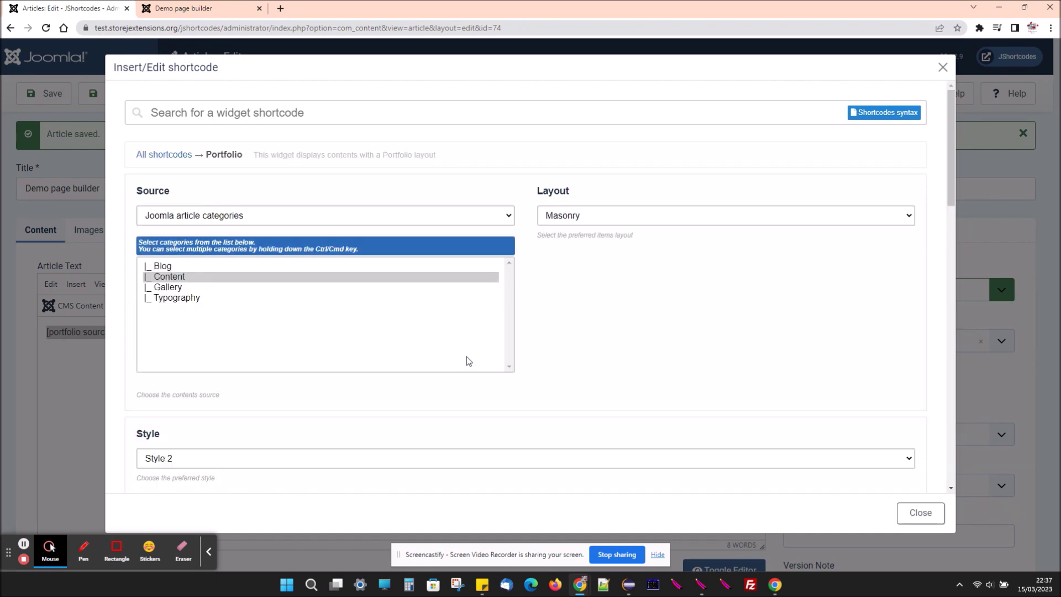
click(593, 218)
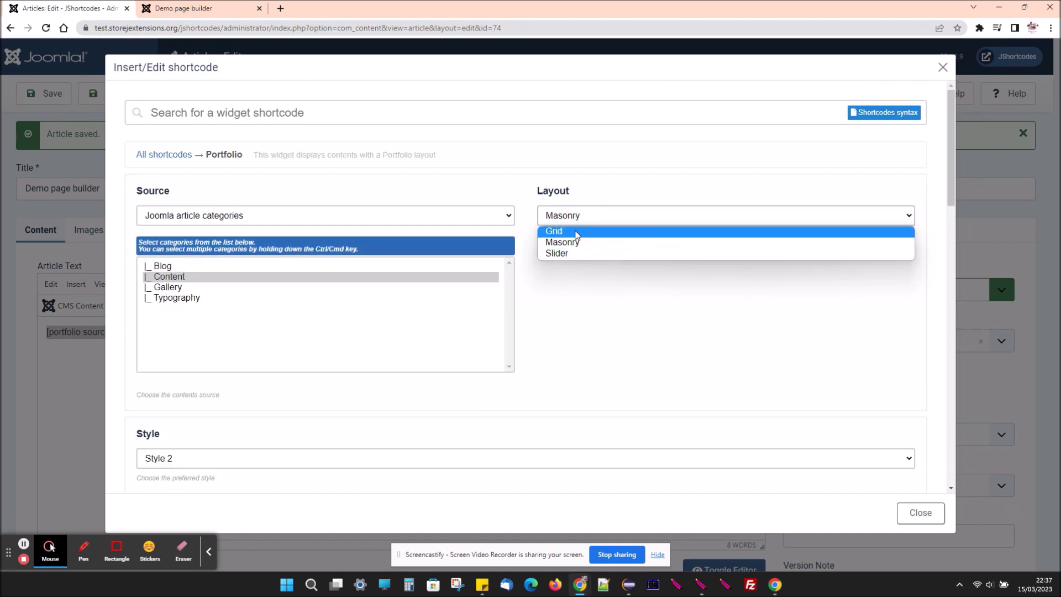
click(554, 231)
scroll(475, 342, down, 4)
scroll(472, 347, down, 4)
scroll(472, 346, down, 6)
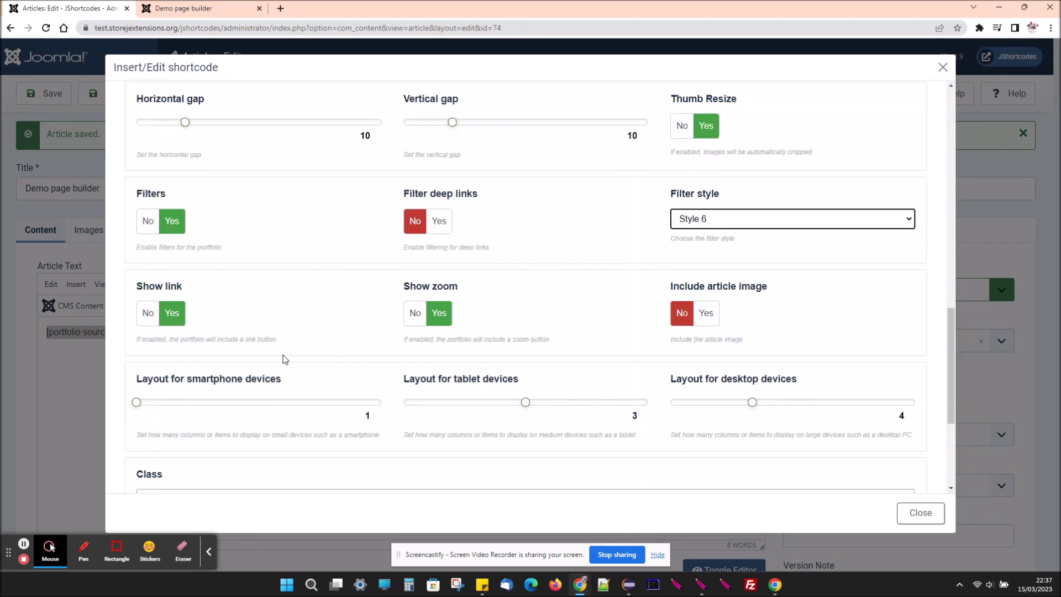
scroll(283, 354, down, 4)
click(223, 450)
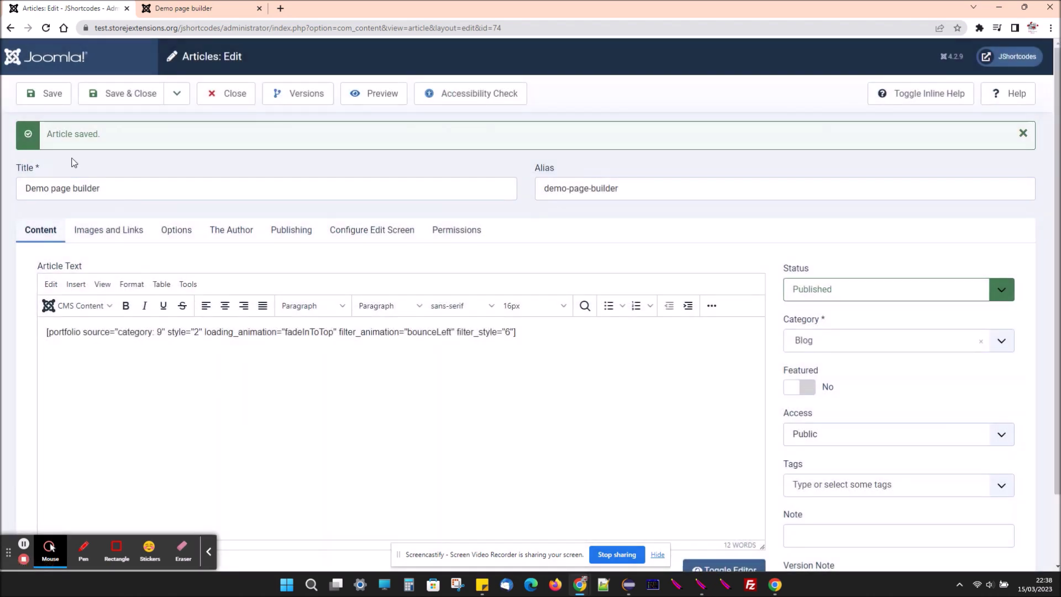
- Check the larger grid images on the live page by opening the 'Where does it come from?' lightbox
click(172, 11)
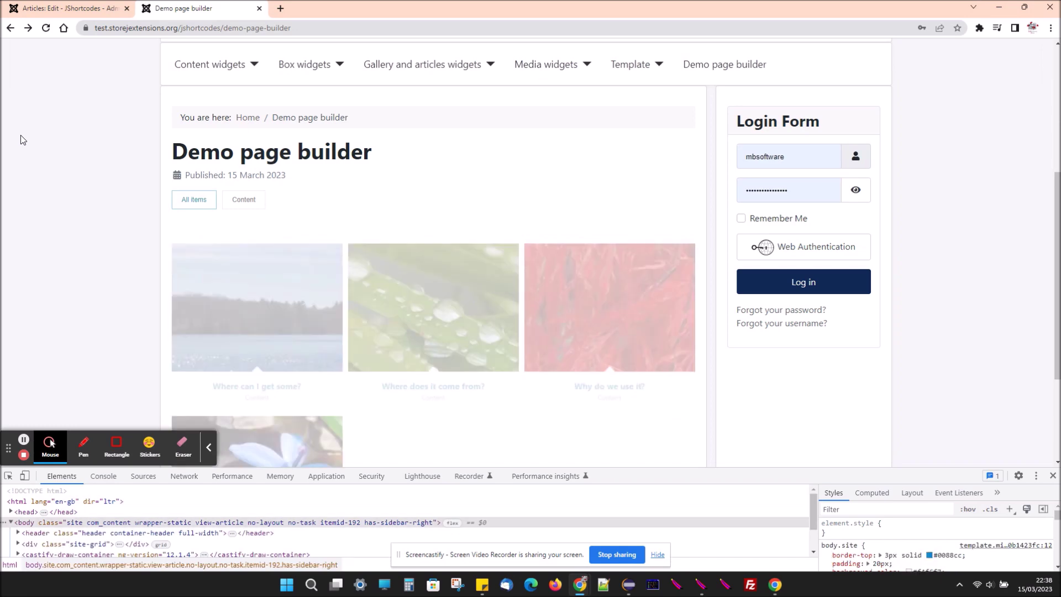
scroll(36, 247, down, 2)
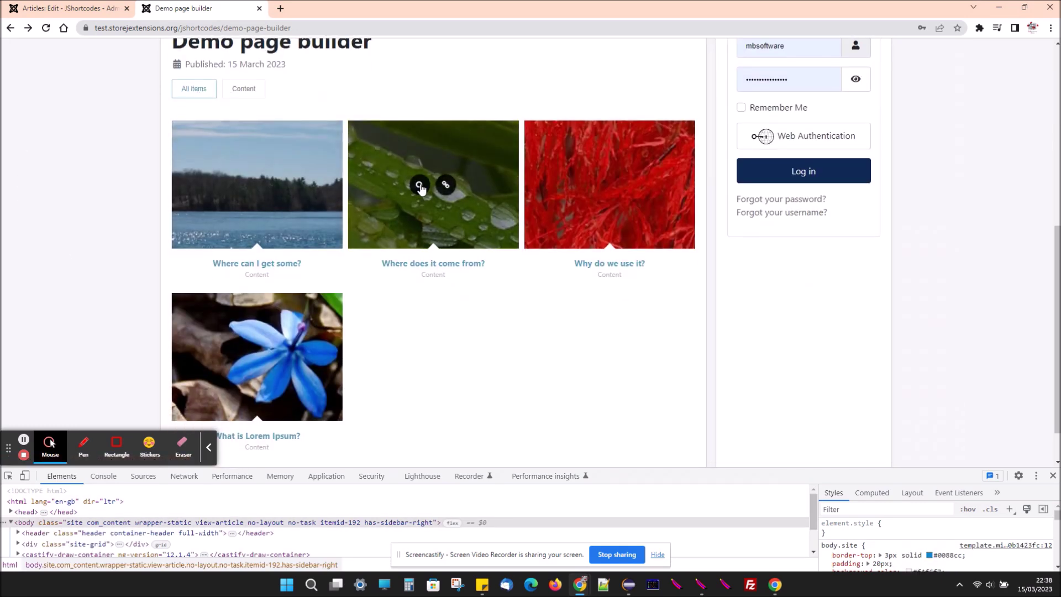
click(420, 186)
click(373, 164)
scroll(468, 253, down, 1)
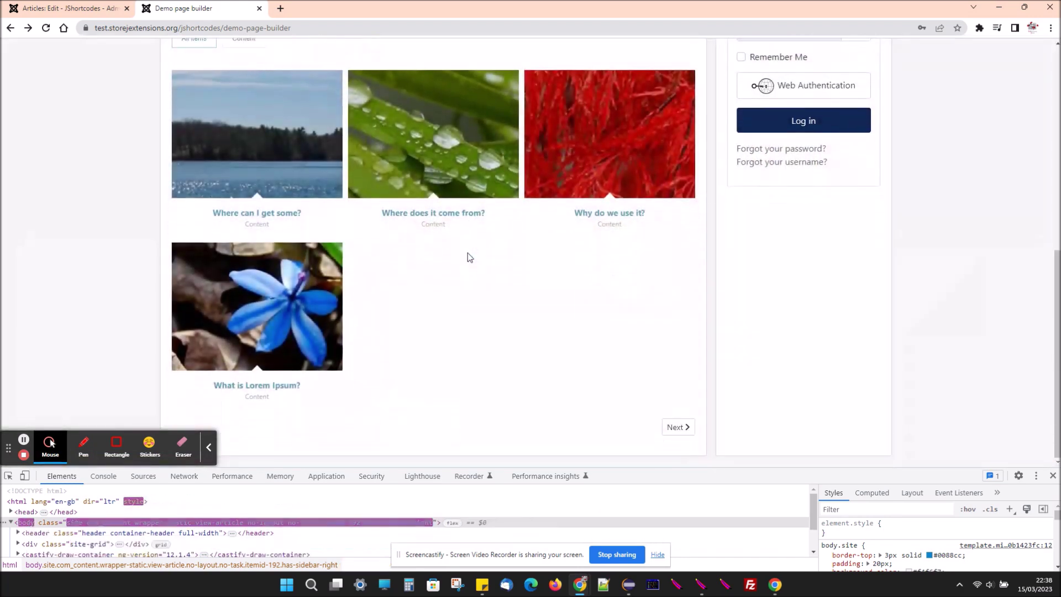
click(84, 15)
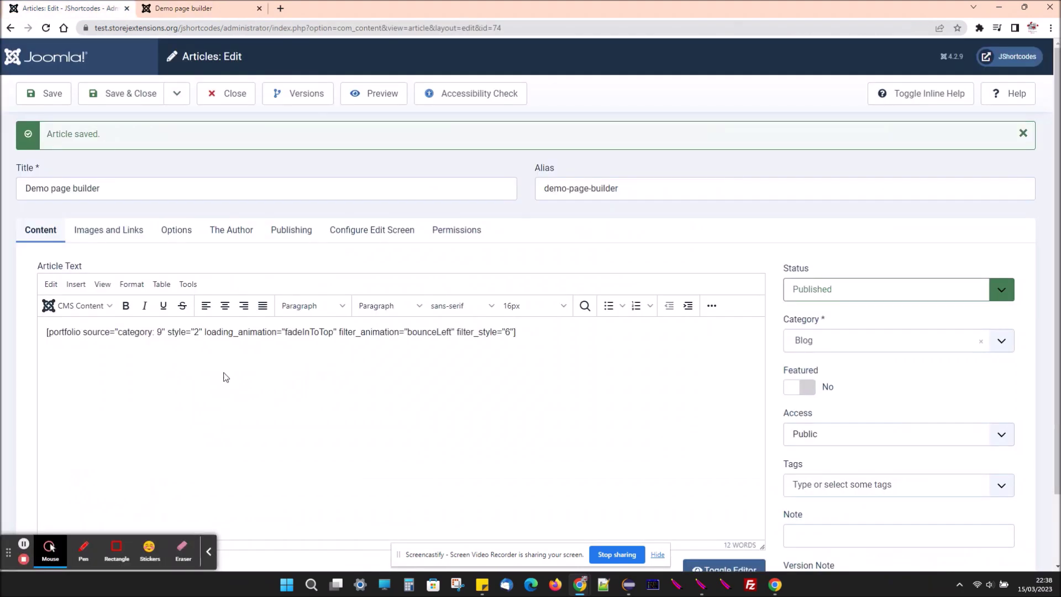
- Delete the portfolio shortcode and bring up the shortcode chooser filtered to media widgets
drag(515, 334, 25, 337)
key(BackSpace)
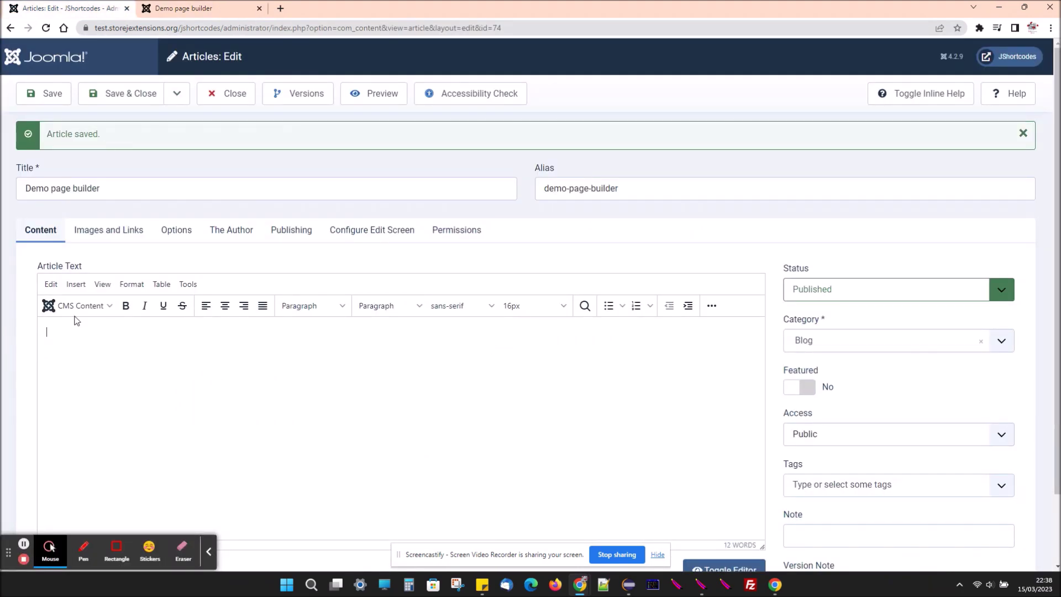
click(78, 305)
click(95, 379)
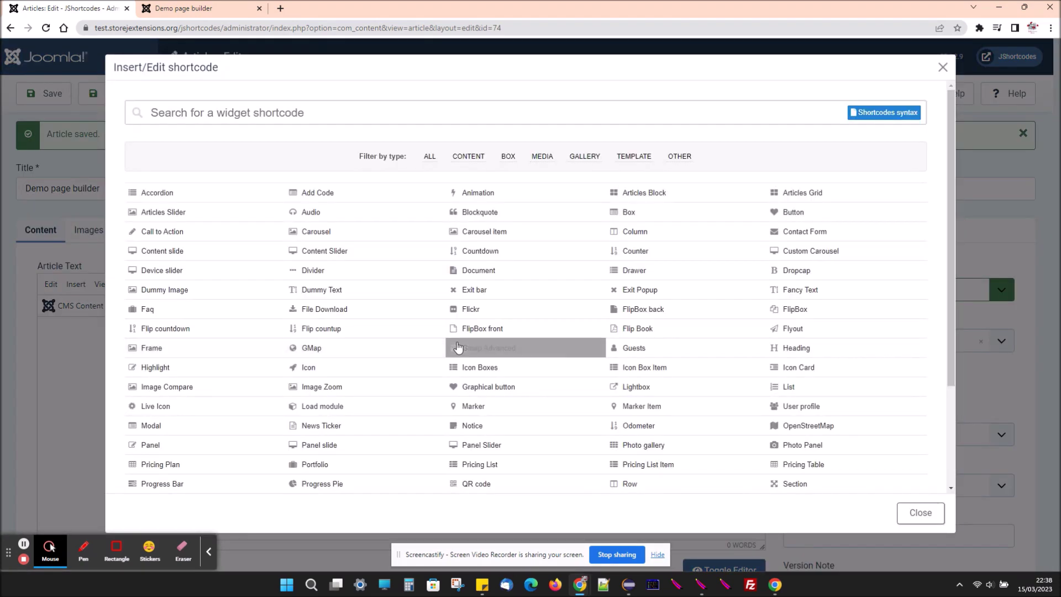
click(543, 156)
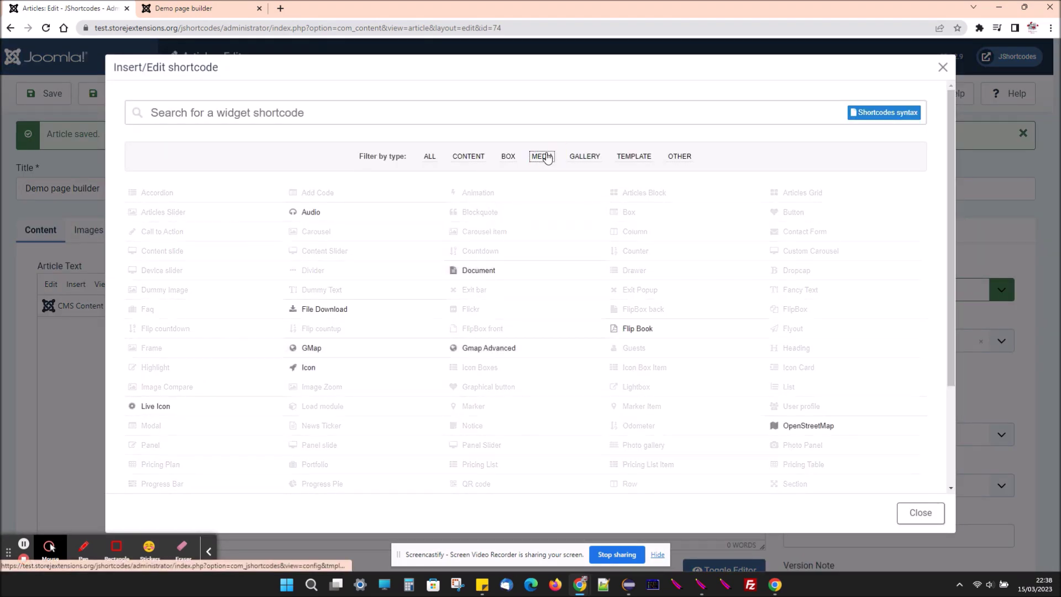
- Start a Video widget and browse the media library for its Video URL
scroll(632, 319, down, 3)
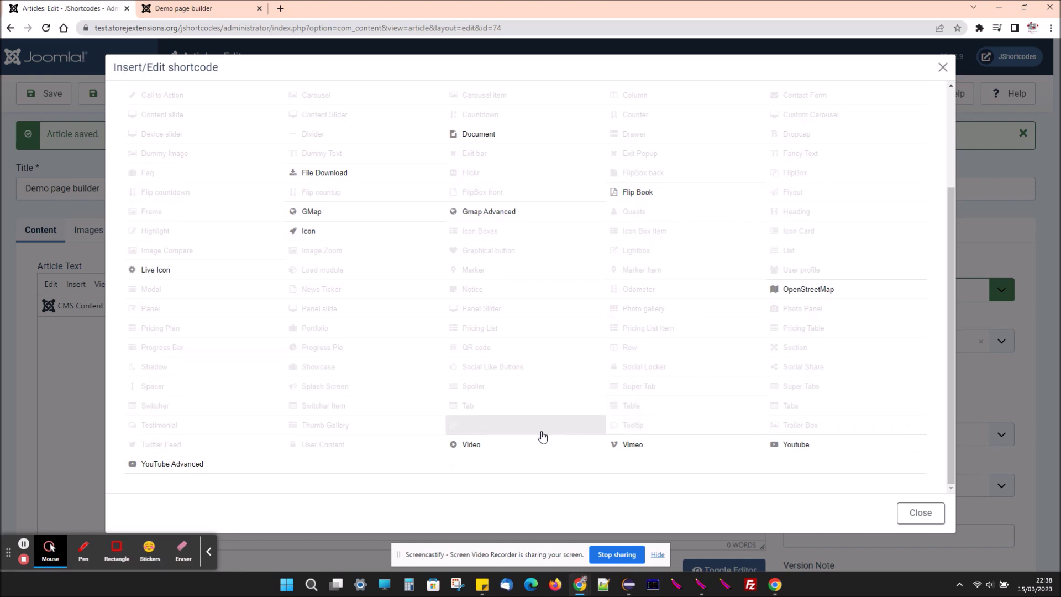
click(481, 447)
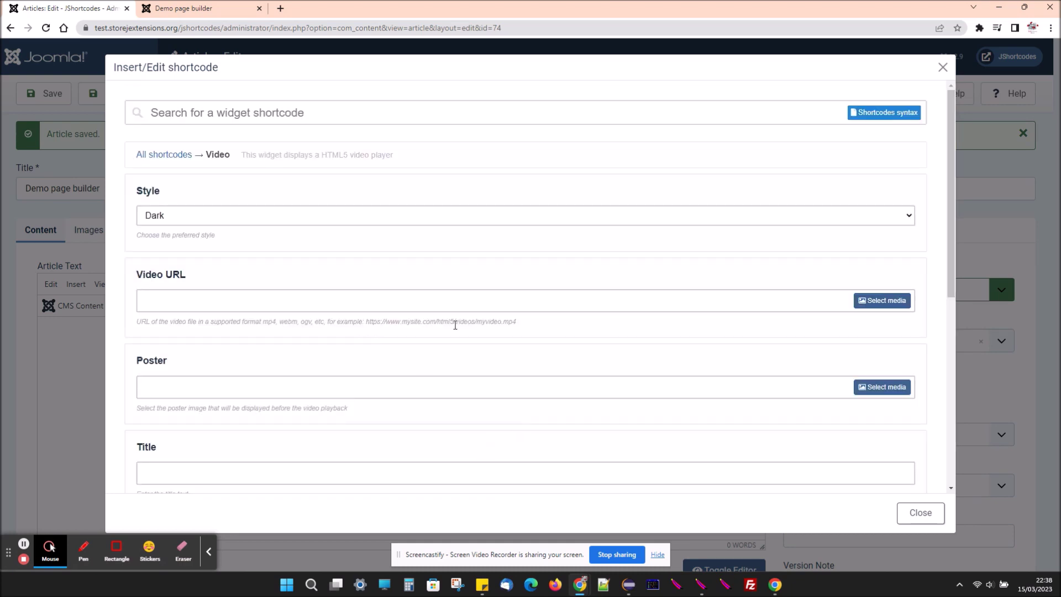
click(471, 301)
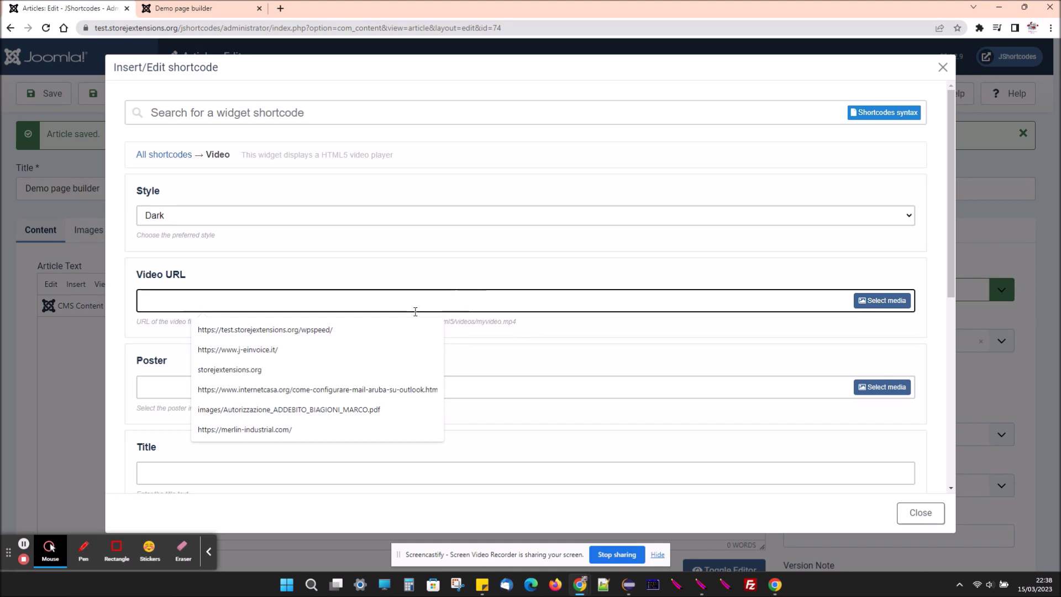
click(880, 300)
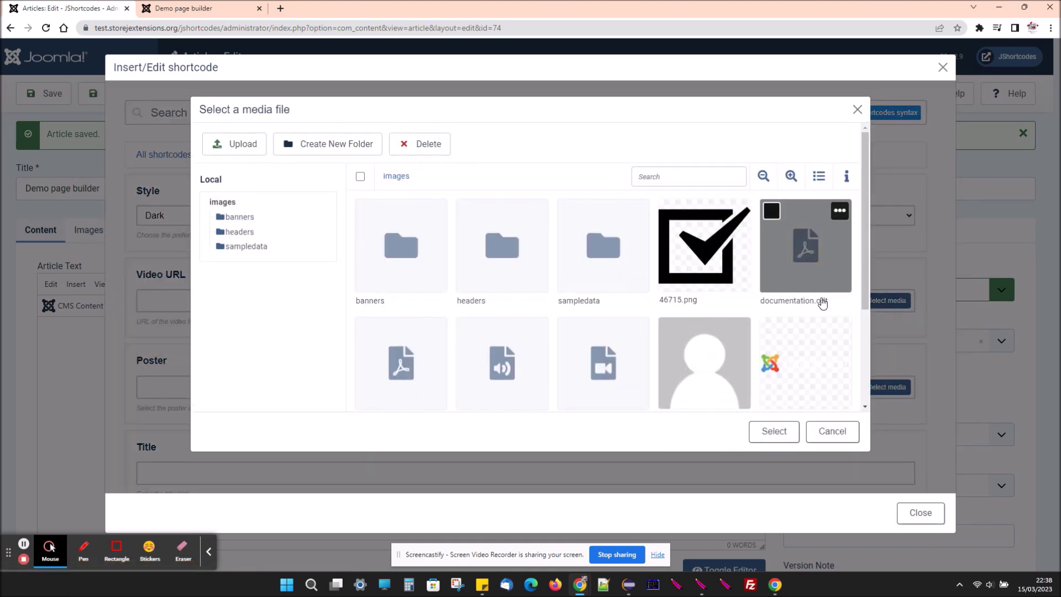
- Use file_example_MP4_480_1_5MG.mp4 as the video source with autoplay turned on
scroll(650, 328, down, 3)
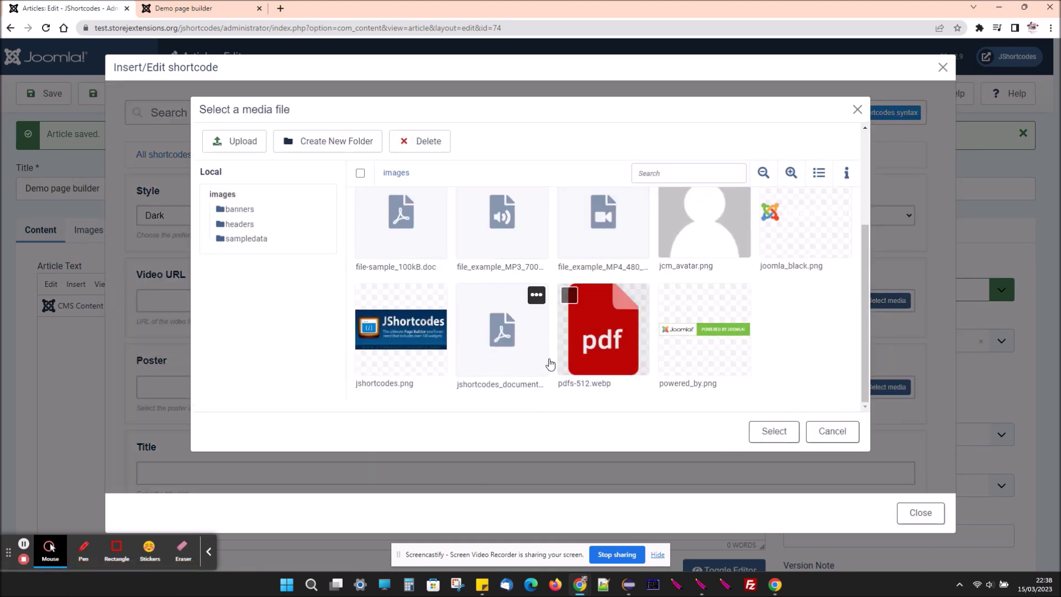
mouse_move(603, 223)
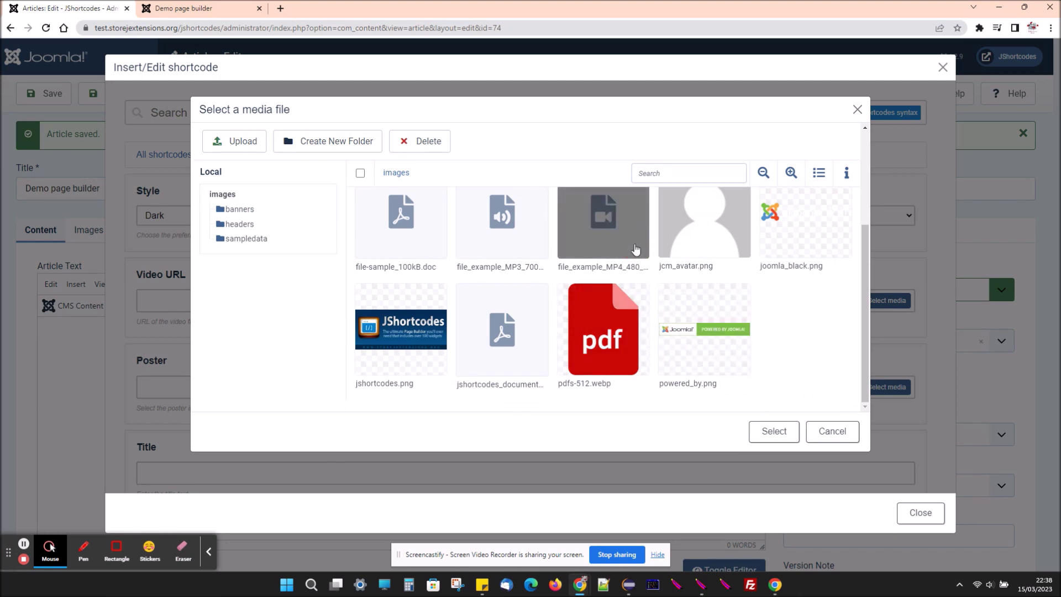
click(765, 437)
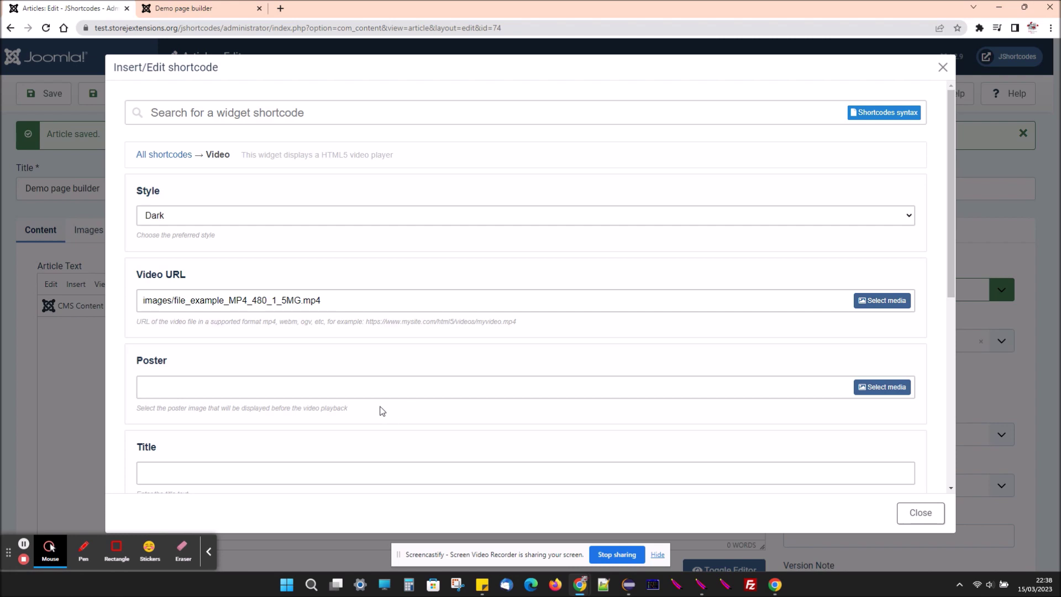
scroll(379, 410, down, 5)
scroll(278, 405, down, 1)
scroll(277, 405, up, 2)
scroll(275, 409, down, 3)
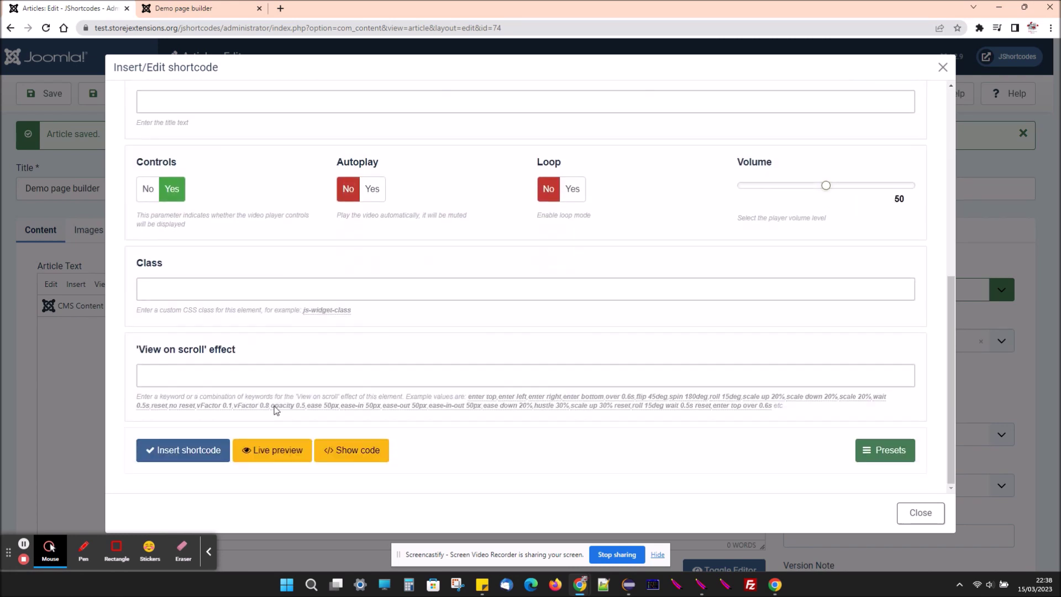
click(372, 192)
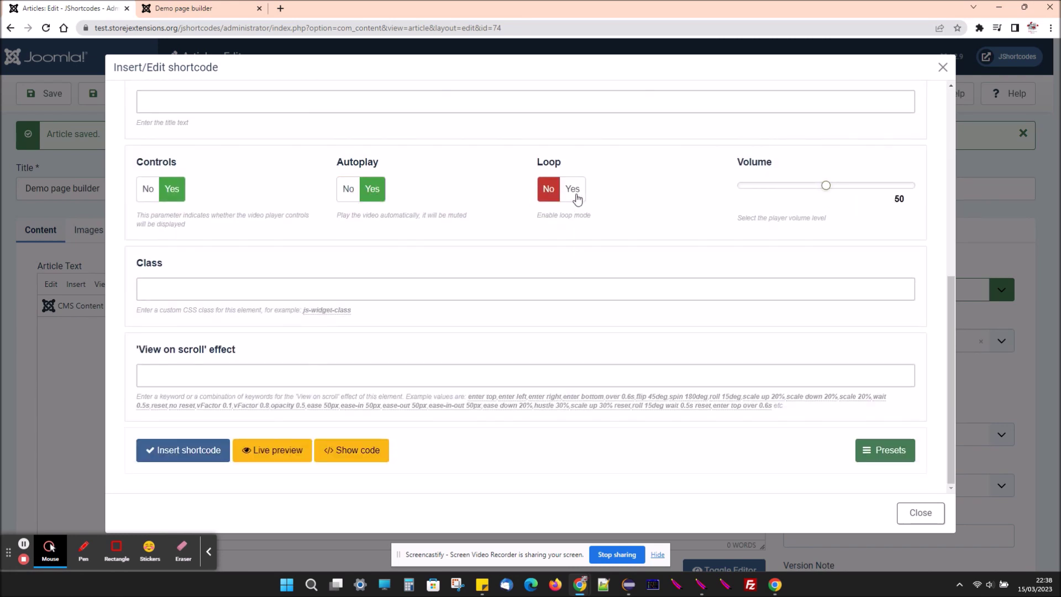
- Preview and insert the video shortcode, then reload the live page to see it play
click(263, 452)
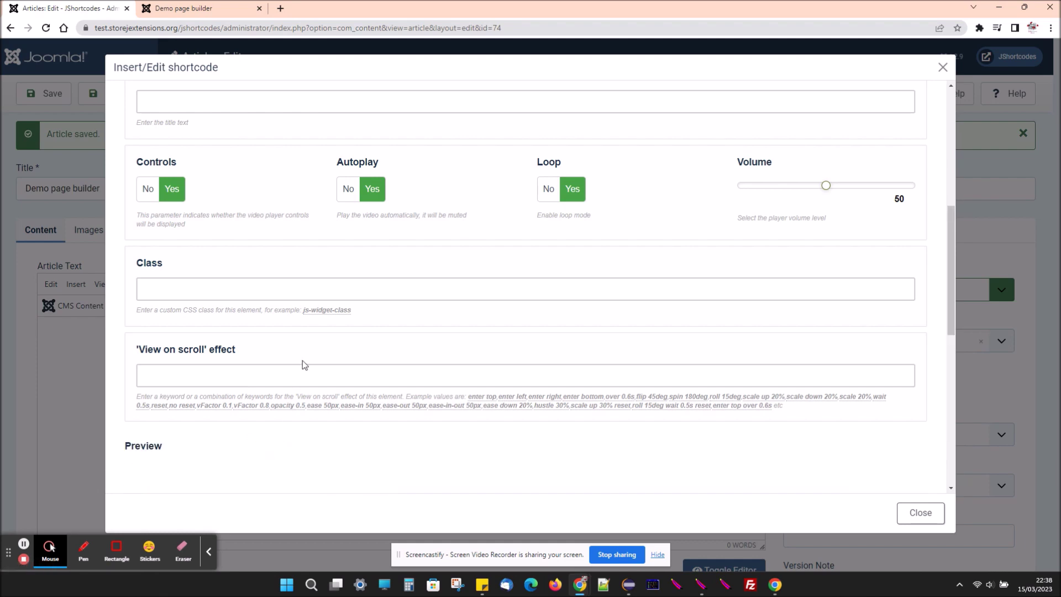
scroll(301, 370, down, 2)
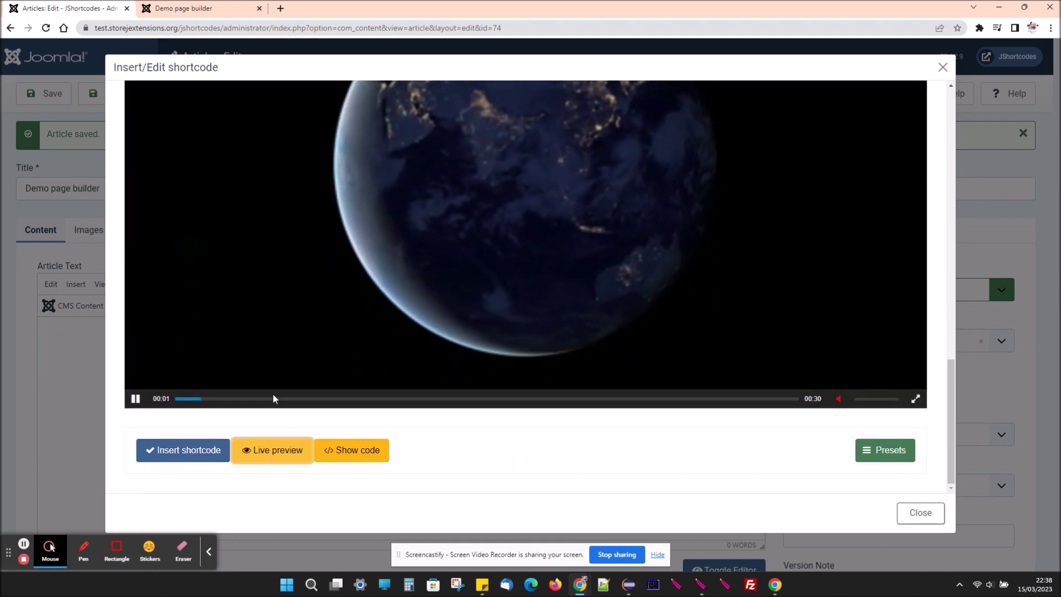
click(194, 450)
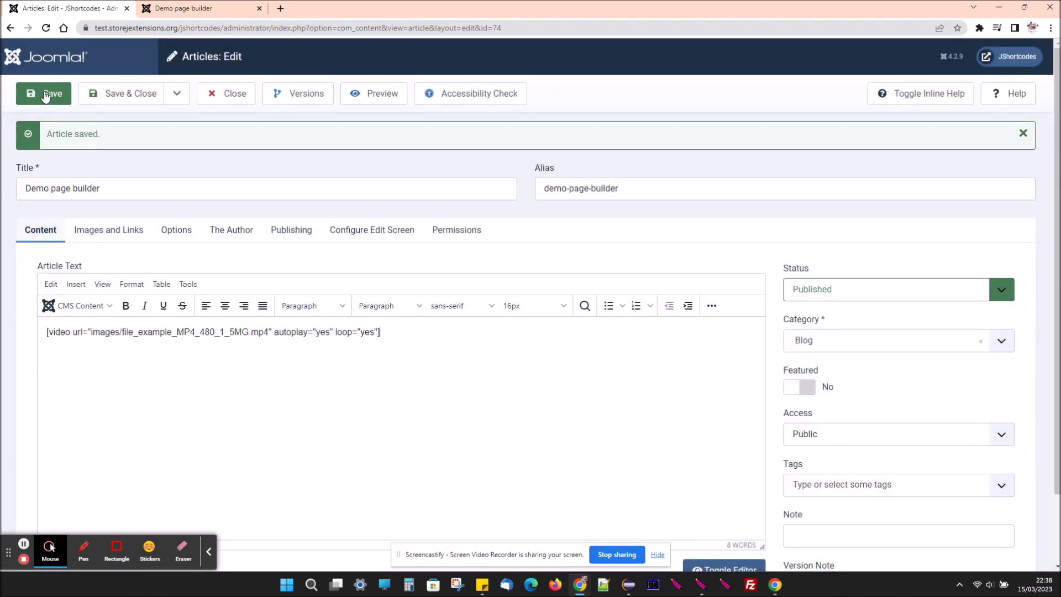
click(195, 5)
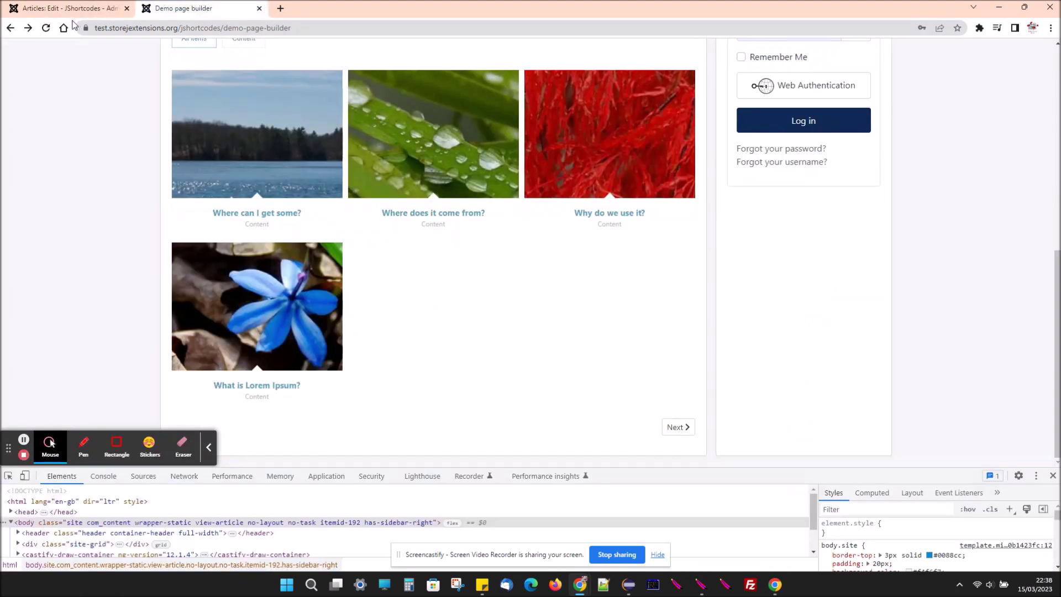
click(47, 29)
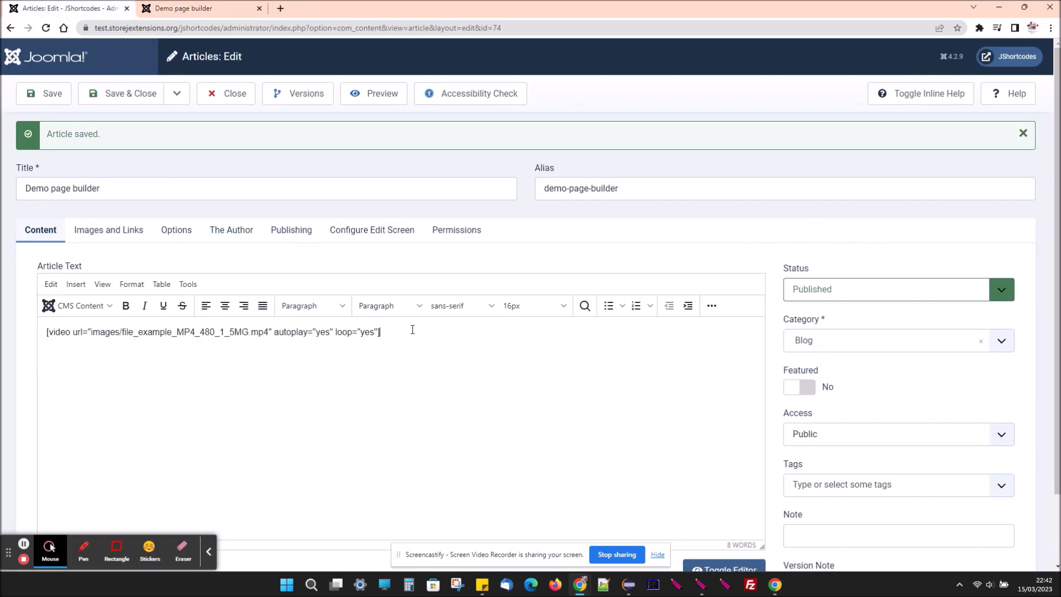
- Replace the old video shortcode with a YouTube widget shortcode in the article
drag(412, 330, 42, 315)
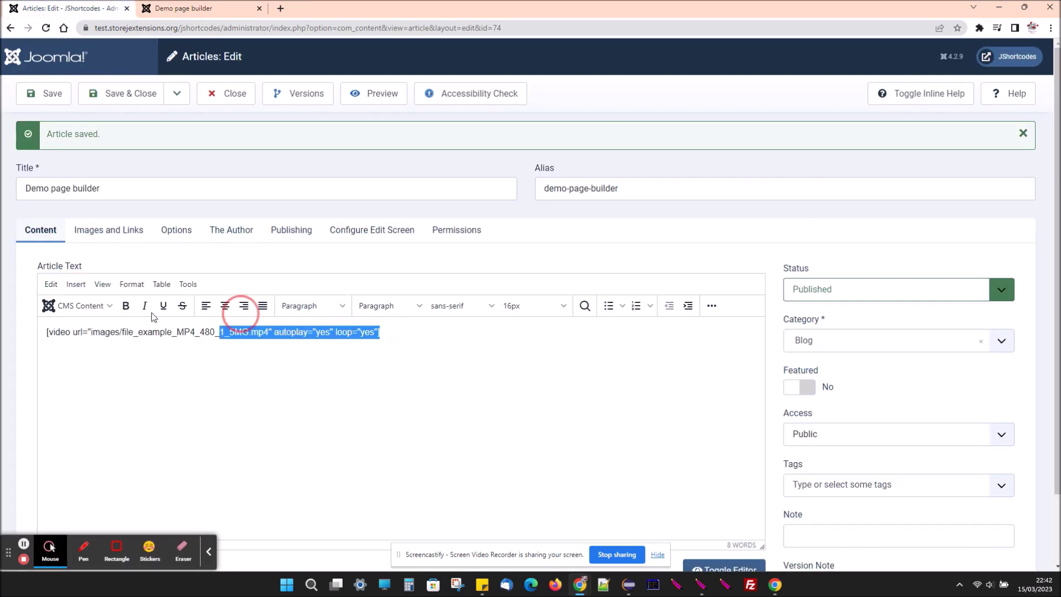
key(Delete)
click(67, 306)
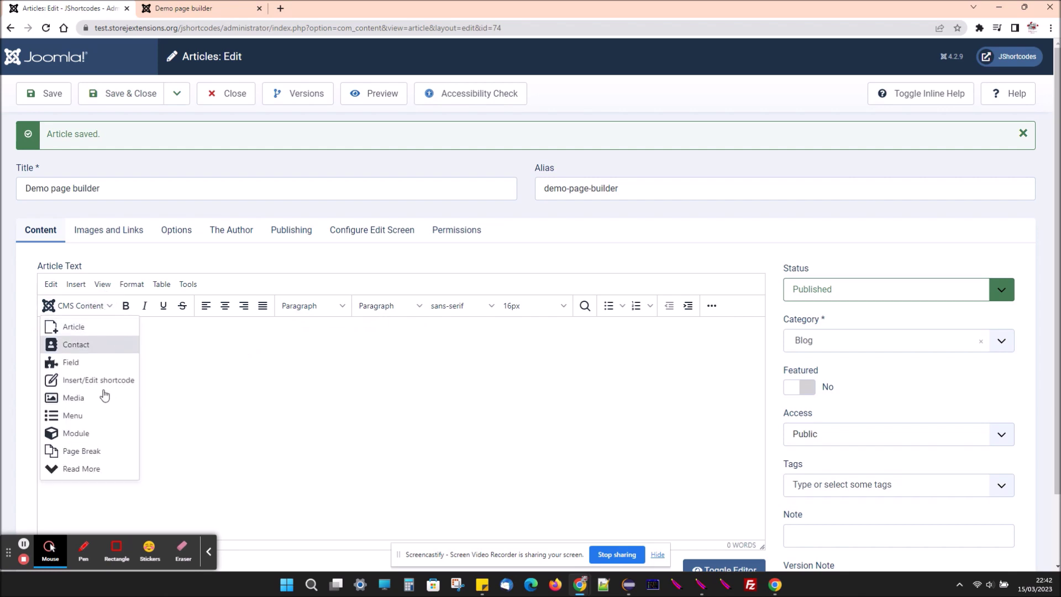
click(102, 381)
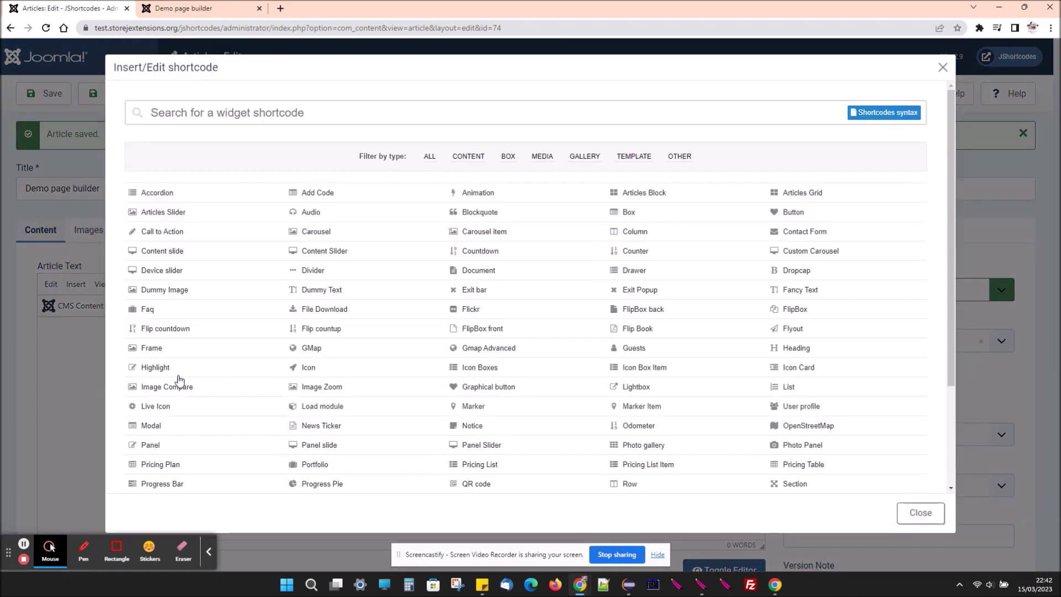
scroll(603, 387, down, 3)
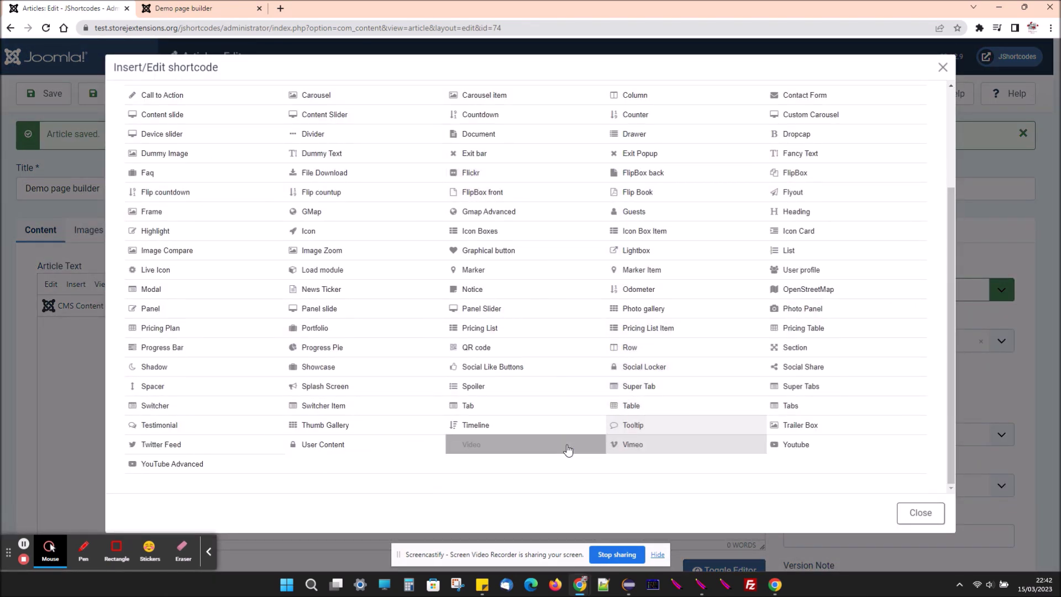
click(776, 445)
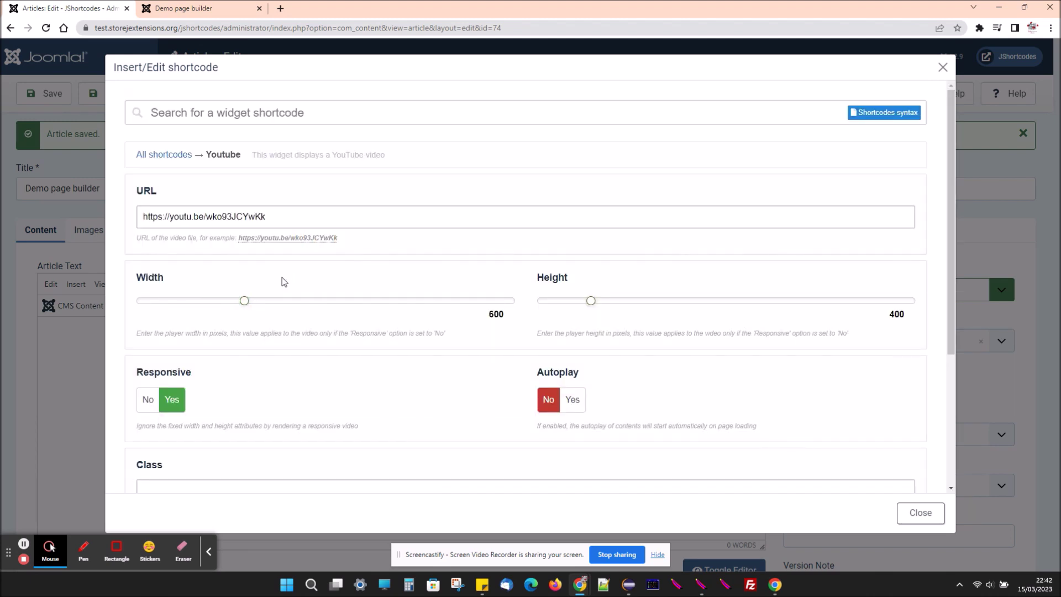
scroll(293, 334, down, 4)
click(199, 454)
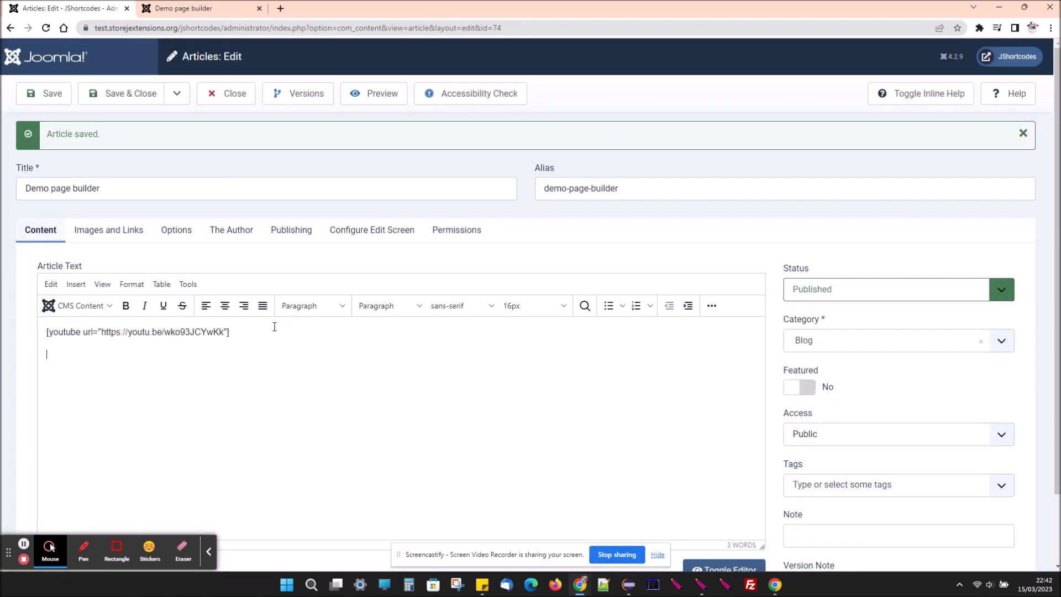
- Watch the YouTube embed on the reloaded front-end page, then return to the editor
click(182, 9)
click(46, 27)
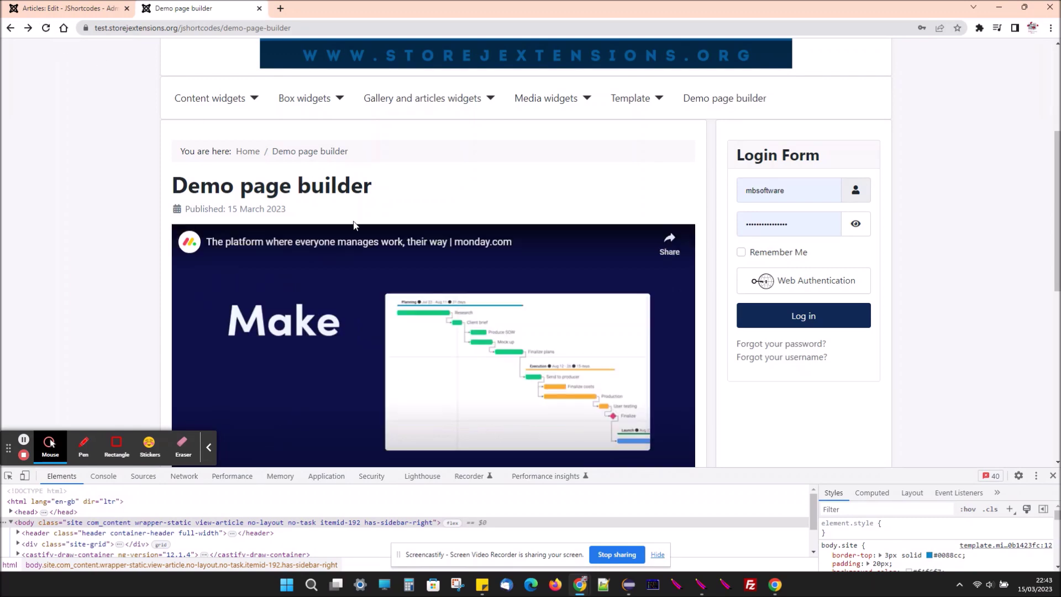
scroll(367, 207, down, 2)
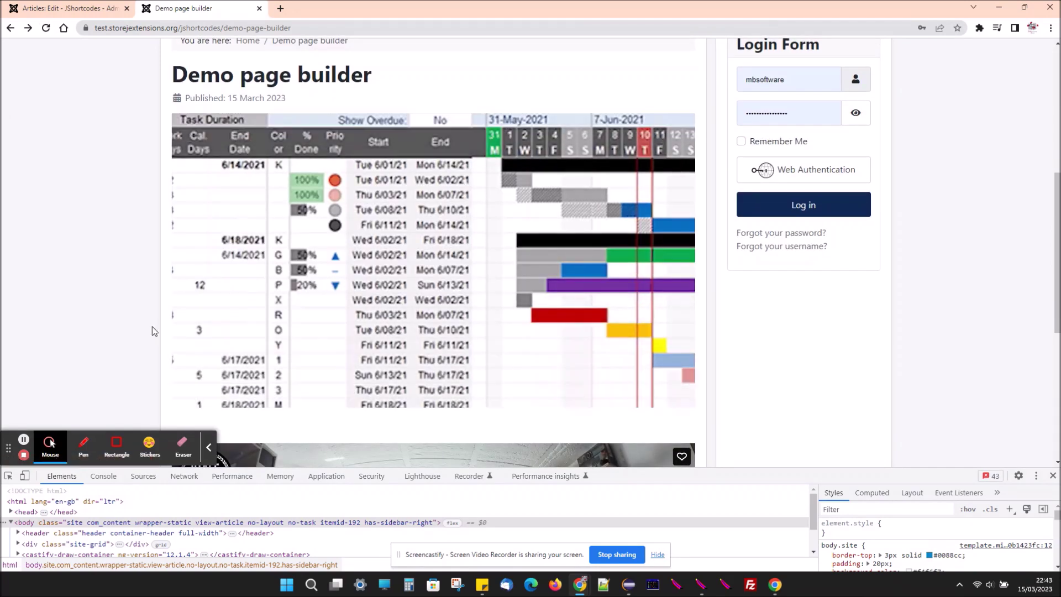
click(61, 8)
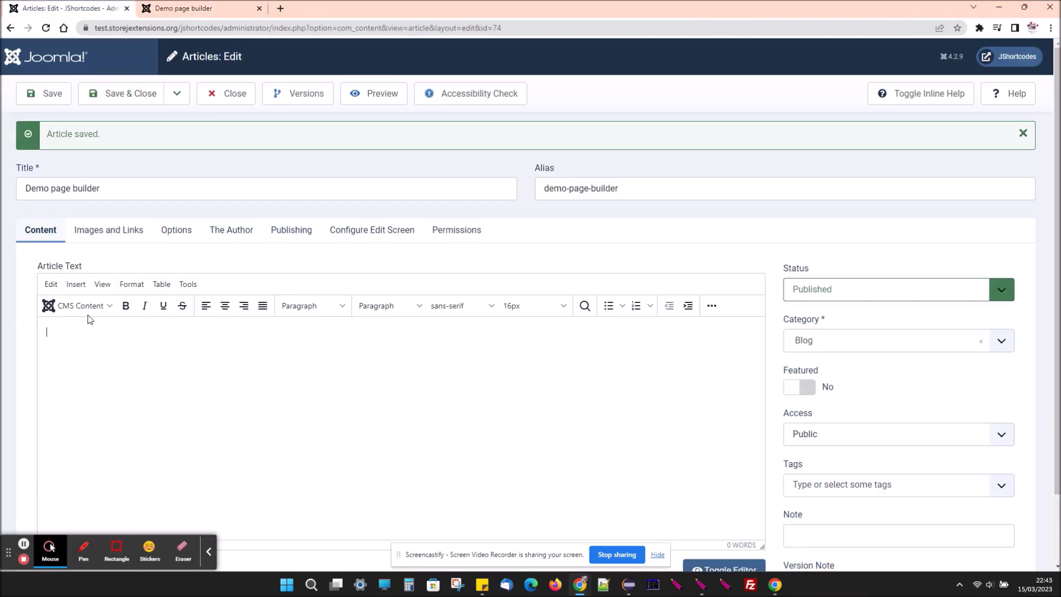
click(77, 306)
- Insert a File Download shortcode for jshortcodes_documentation.pdf into the article
click(98, 382)
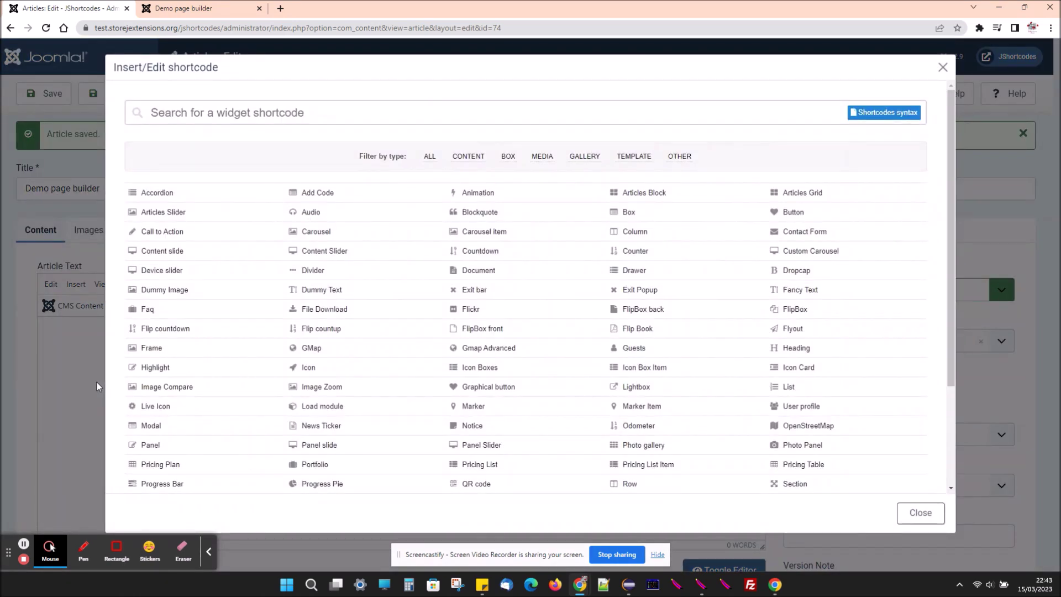
click(312, 319)
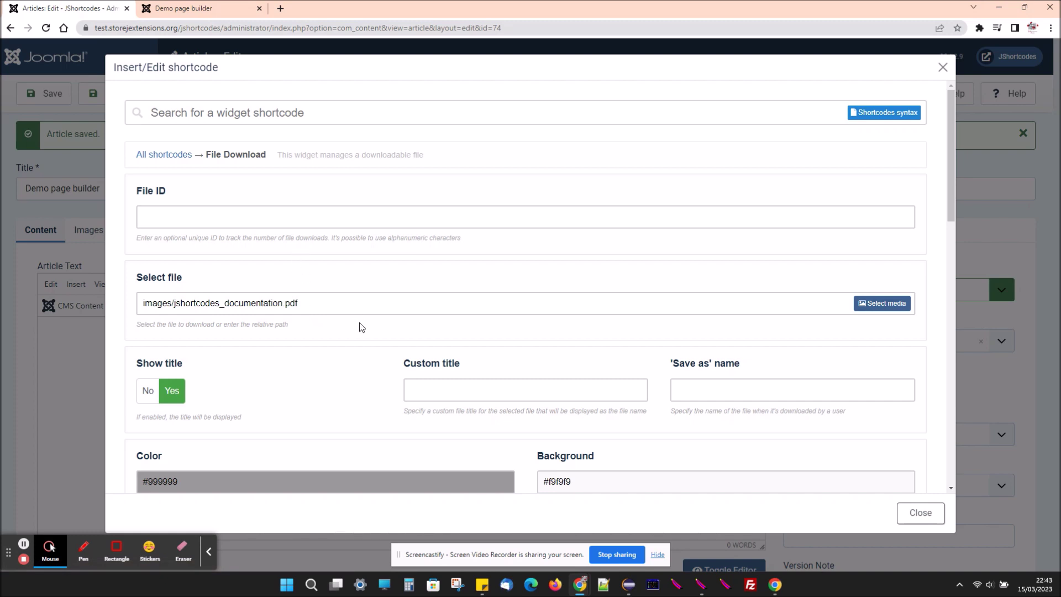
click(866, 303)
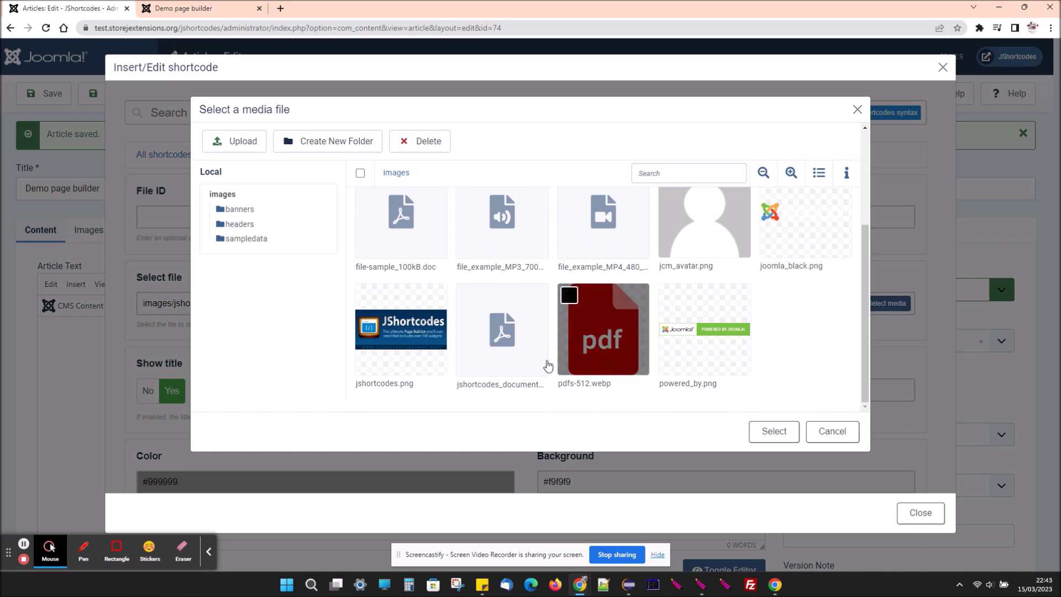
mouse_move(501, 330)
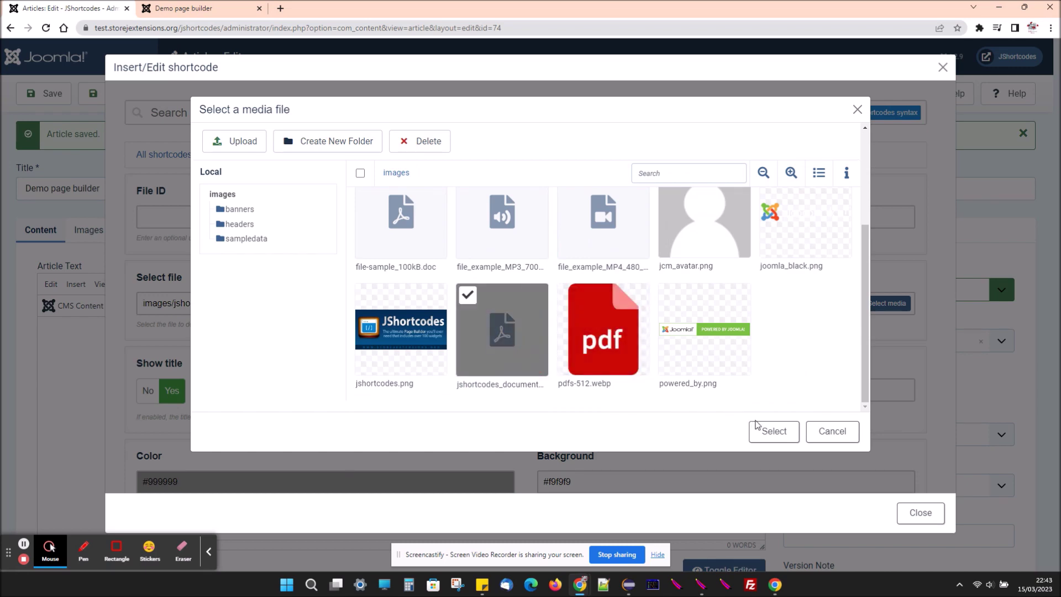
click(772, 430)
scroll(387, 381, down, 4)
scroll(367, 379, down, 5)
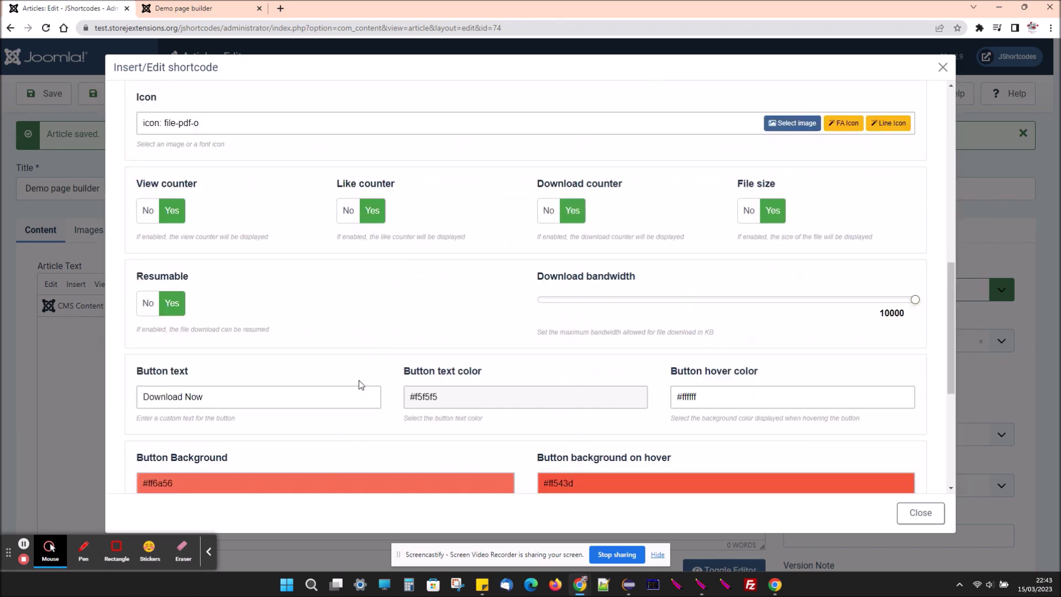
scroll(356, 383, down, 4)
click(219, 463)
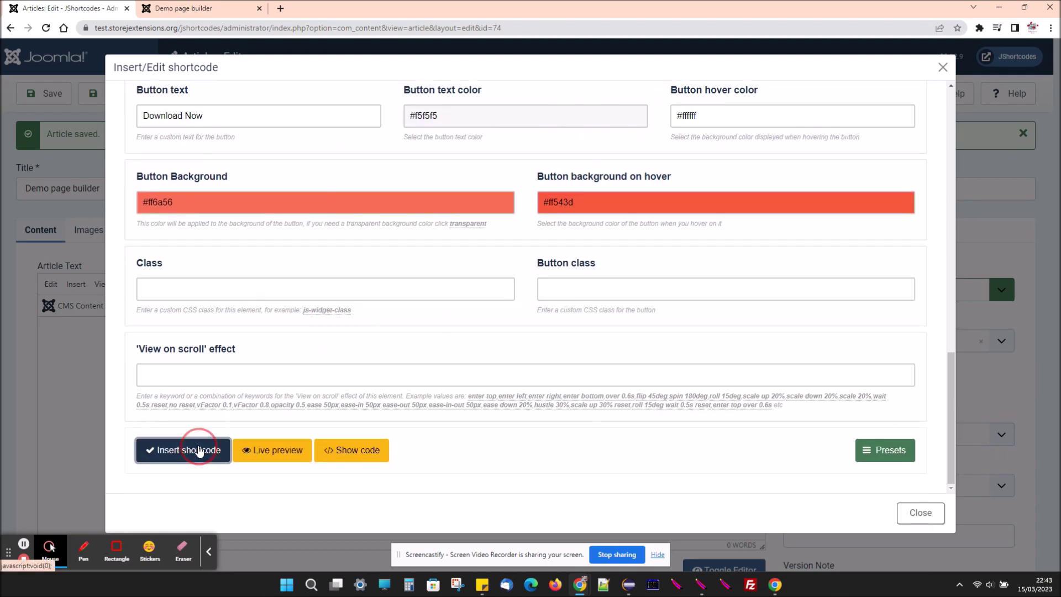
- Test Download Now on the reloaded live page, then select the download shortcode in the editor
click(177, 8)
click(46, 28)
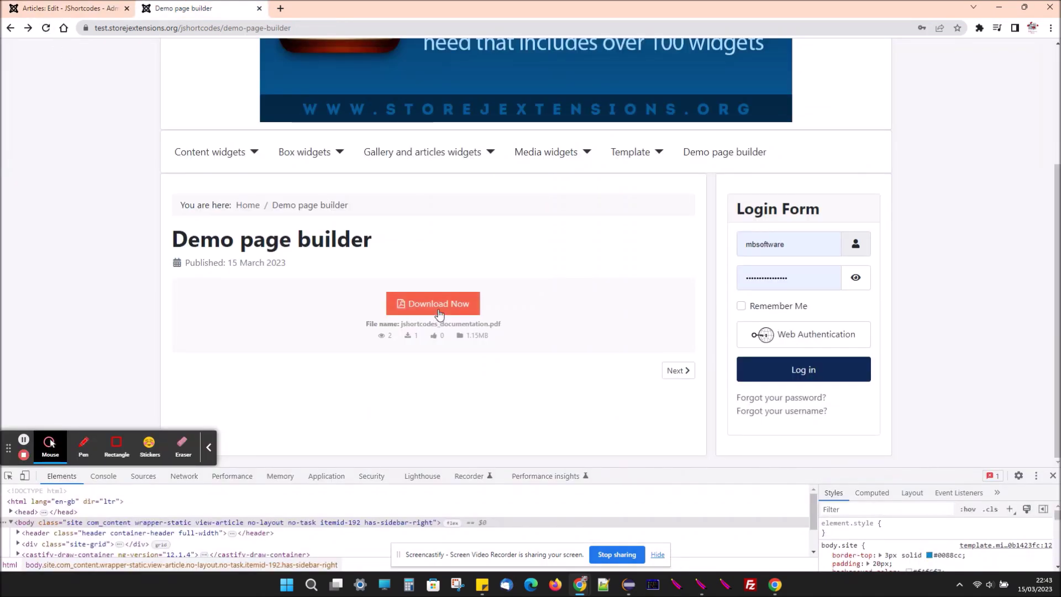
click(439, 306)
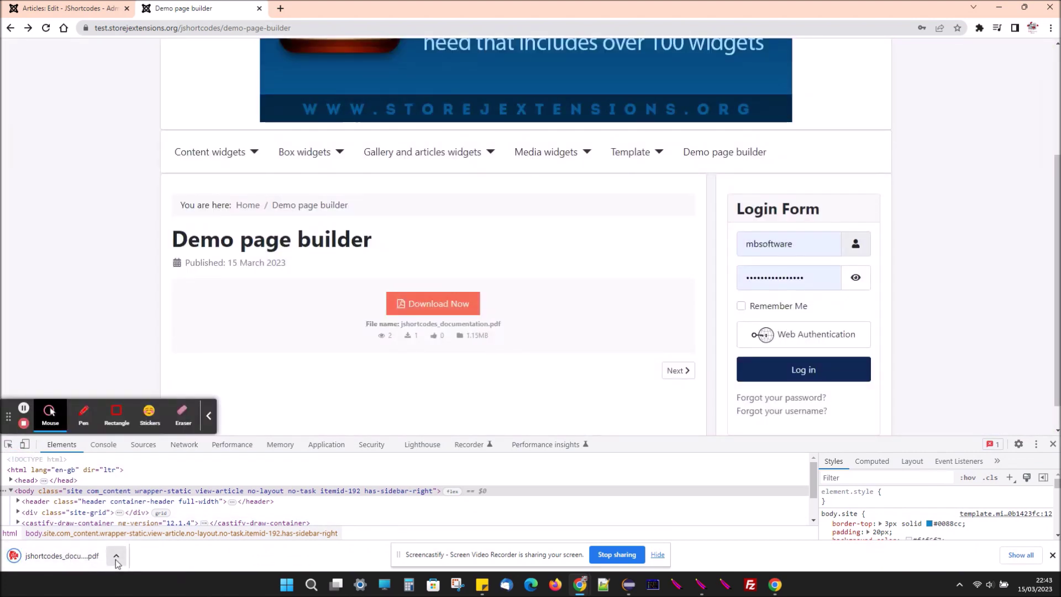
click(116, 558)
click(164, 185)
click(78, 7)
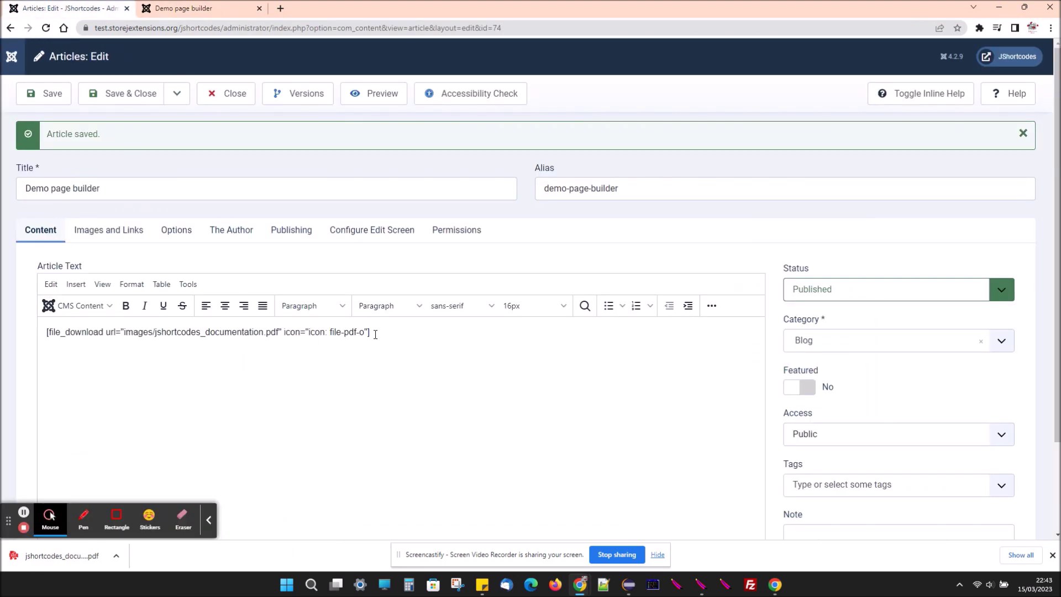
drag(375, 334, 14, 343)
- Delete the file download shortcode and start a Lightbox widget
key(Delete)
click(77, 306)
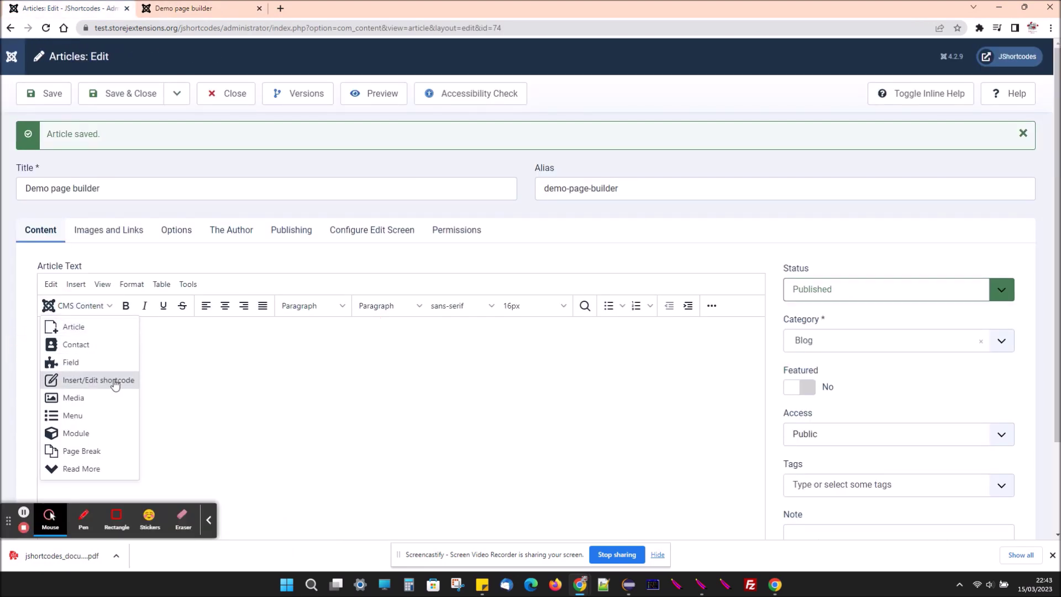
click(115, 381)
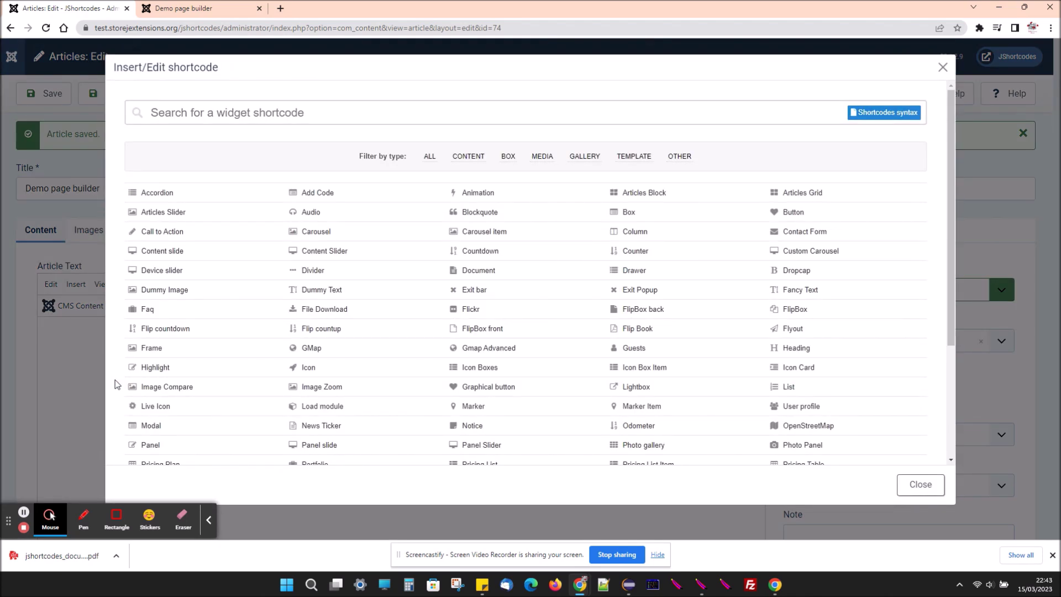
click(657, 388)
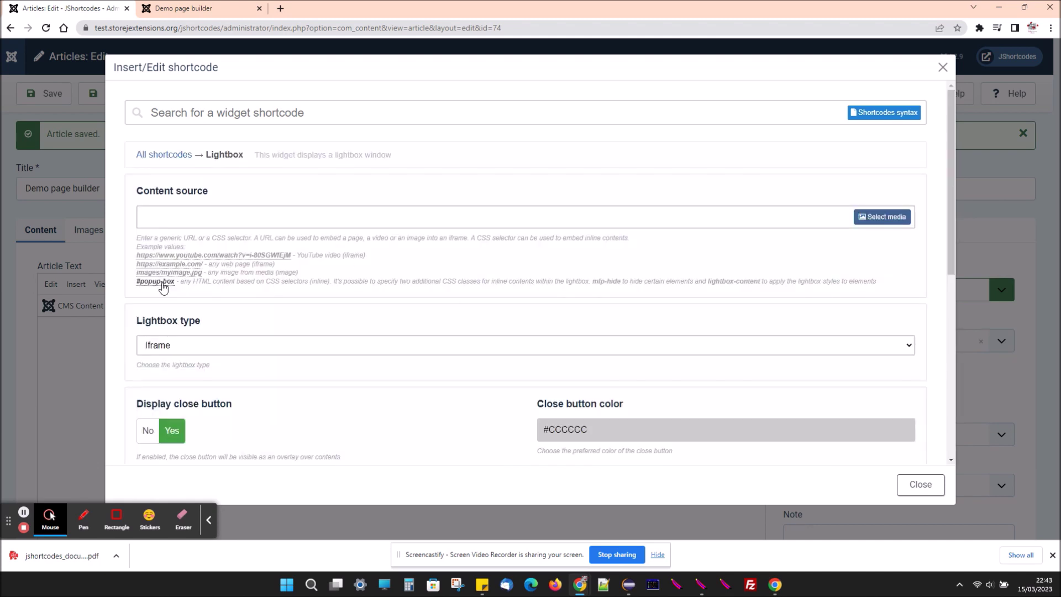
click(191, 219)
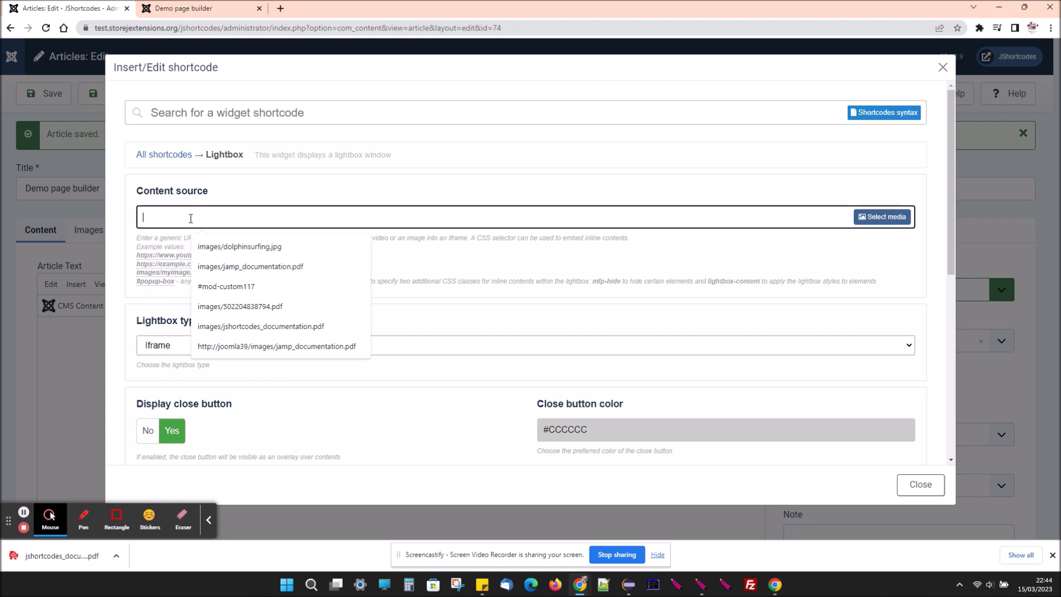
- Inspect the login sidebar on the front-end page with DevTools and copy its class
click(191, 8)
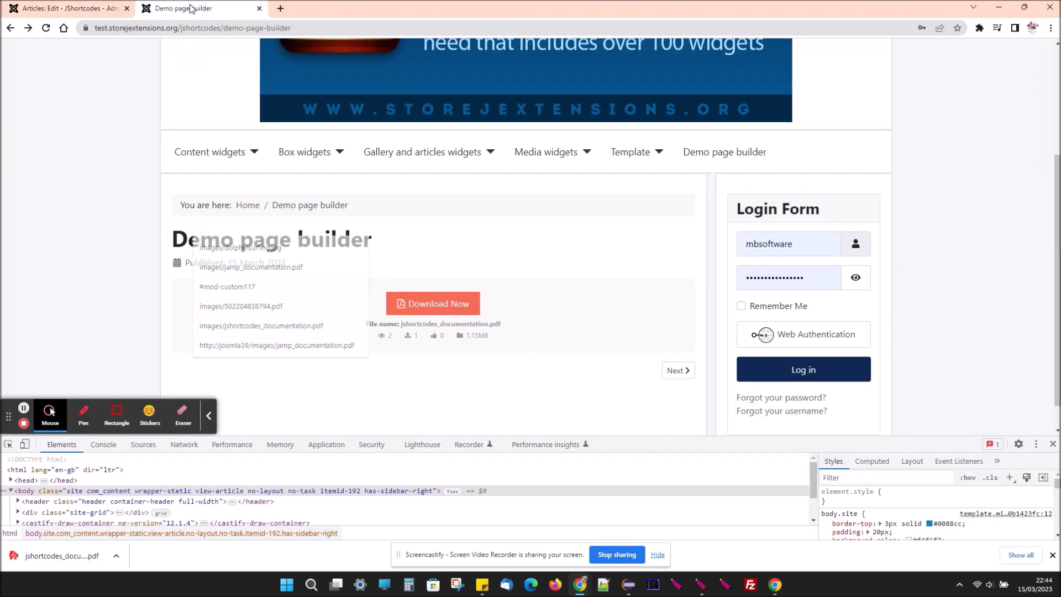
click(9, 444)
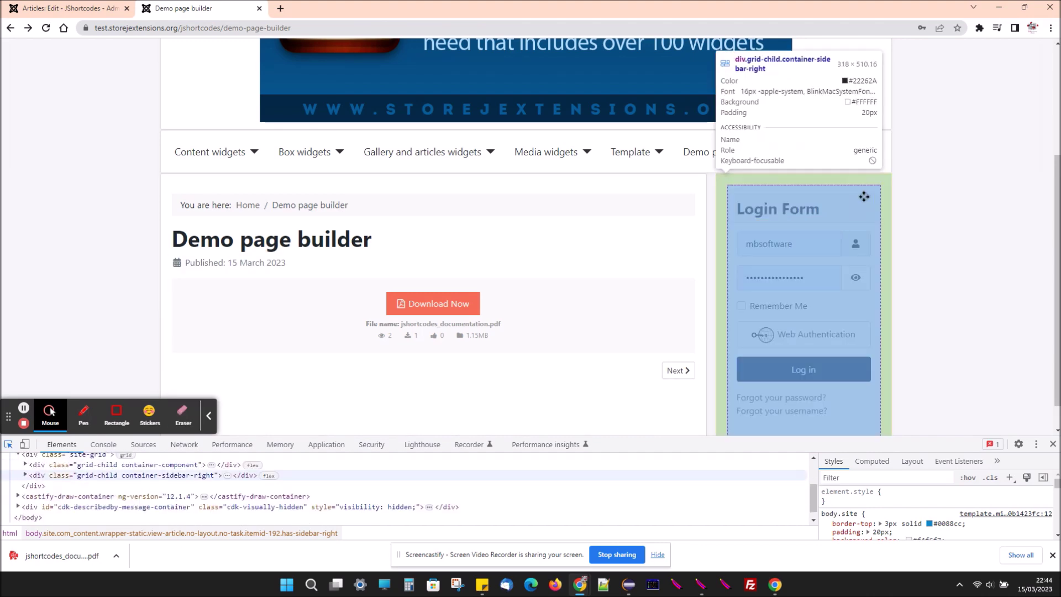
click(858, 193)
double_click(141, 490)
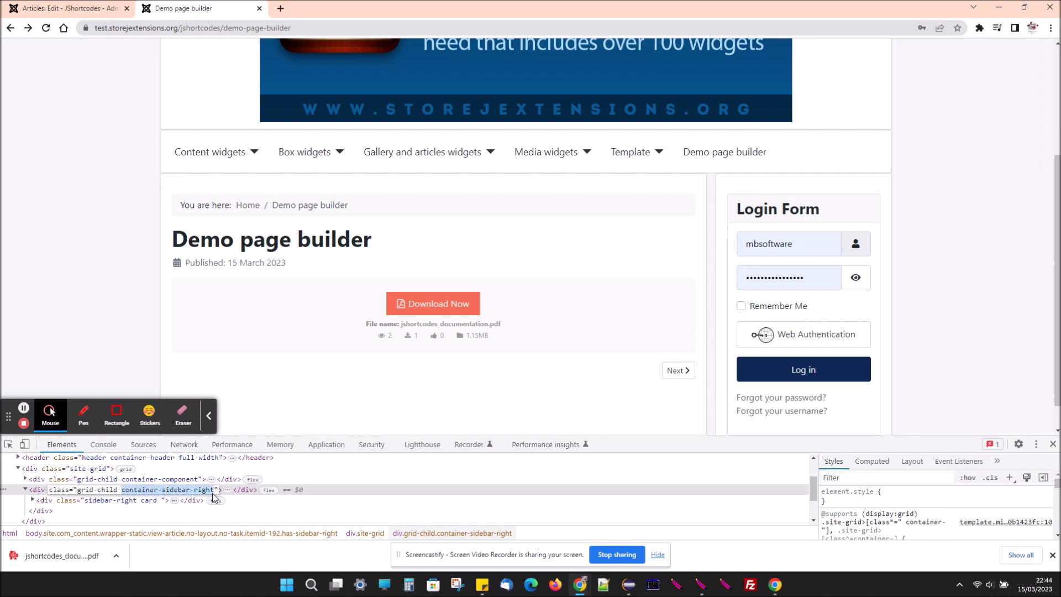
click(114, 8)
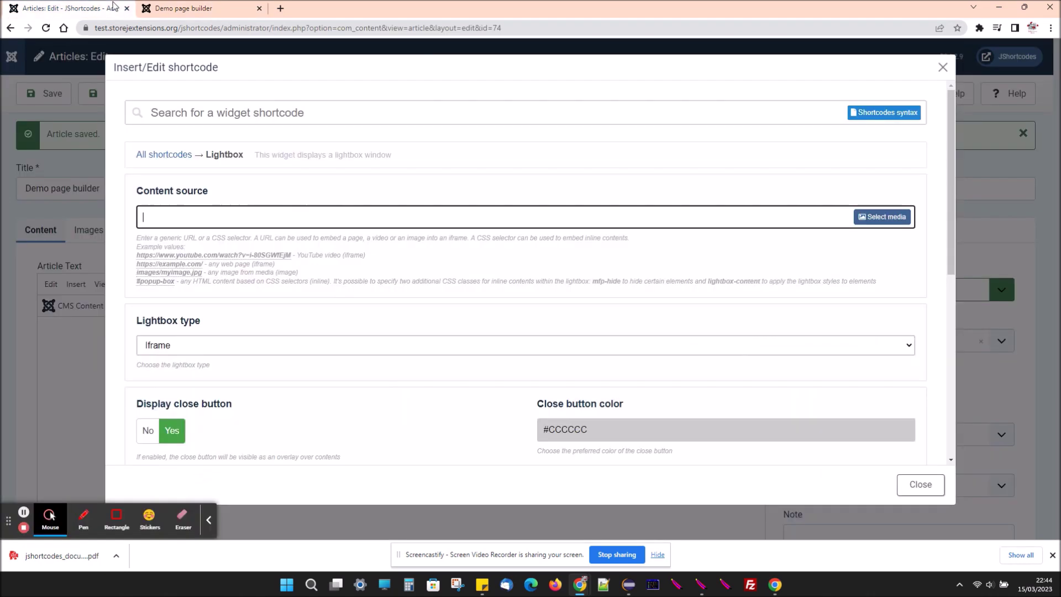
- Set the lightbox content source to div.container-sidebar-right with Inline type
click(263, 213)
text(div)
text(.container-sidebar-right)
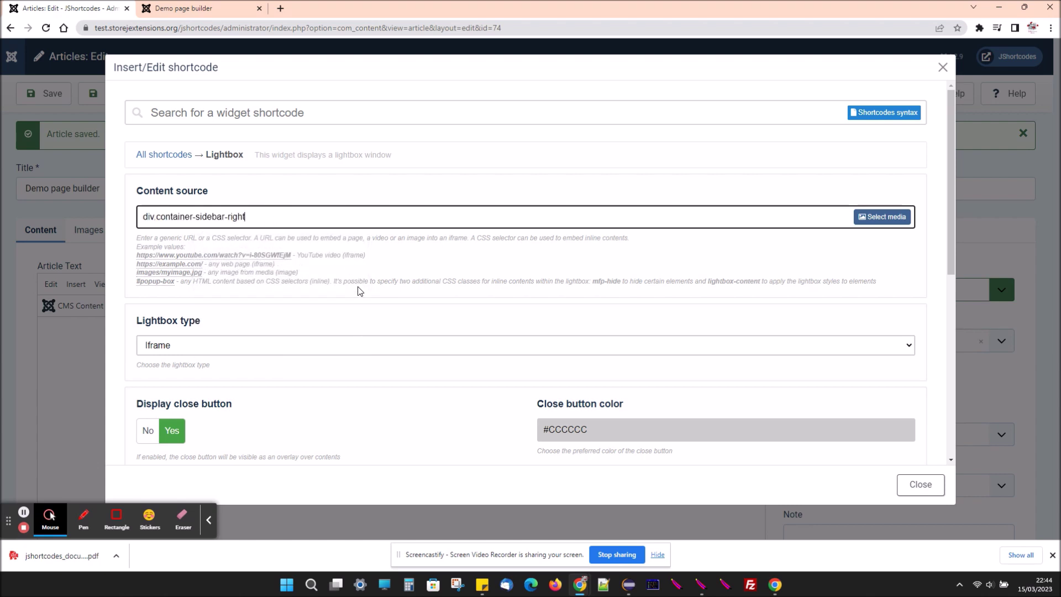
scroll(273, 362, down, 4)
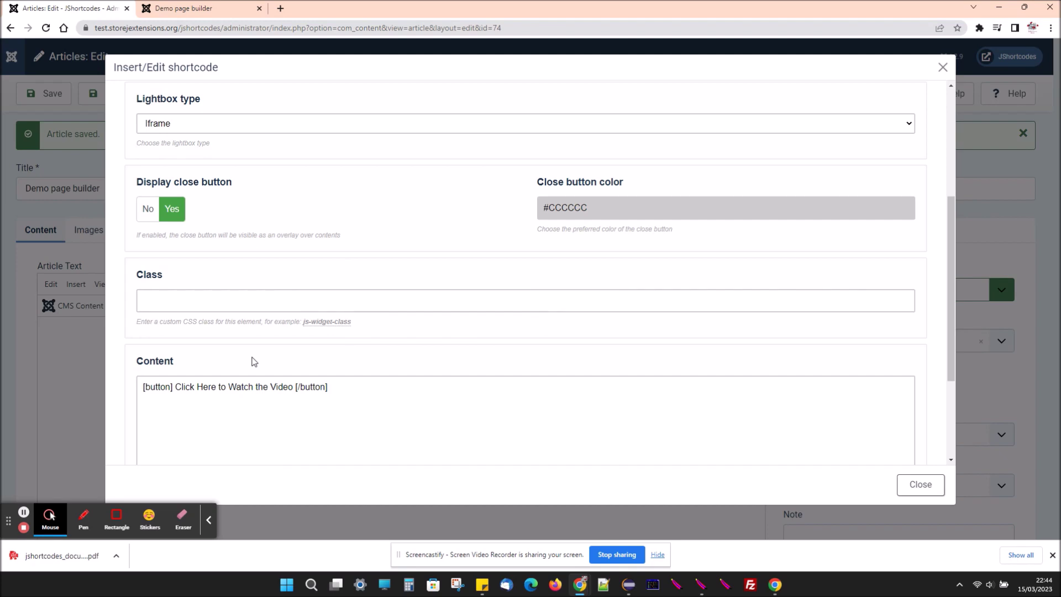
click(252, 127)
click(222, 161)
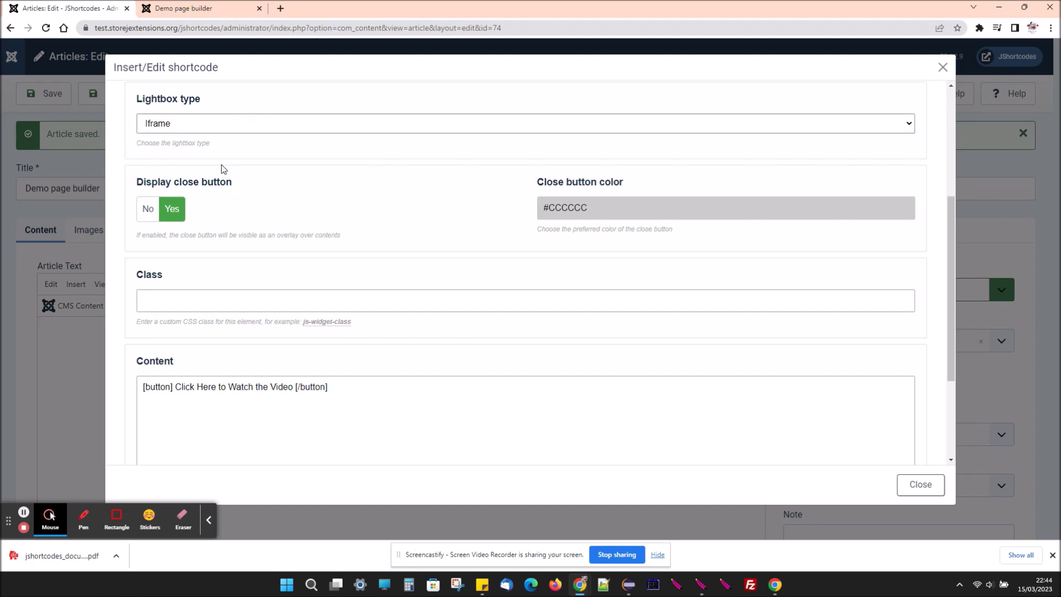
scroll(246, 289, down, 3)
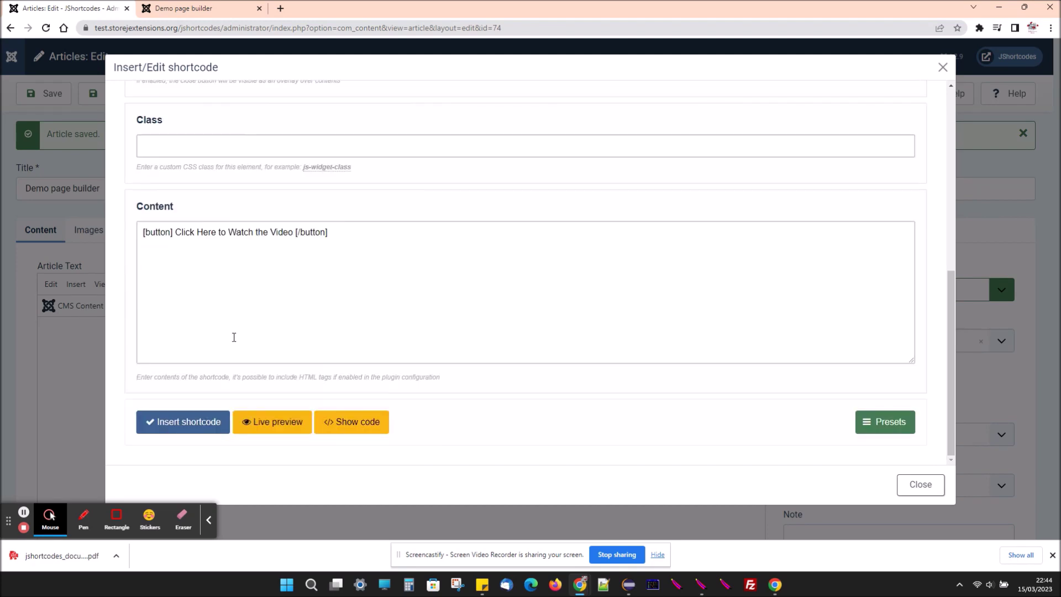
- Change the button text to 'Click Here to Login', insert the shortcode, and save the article
drag(292, 232, 223, 233)
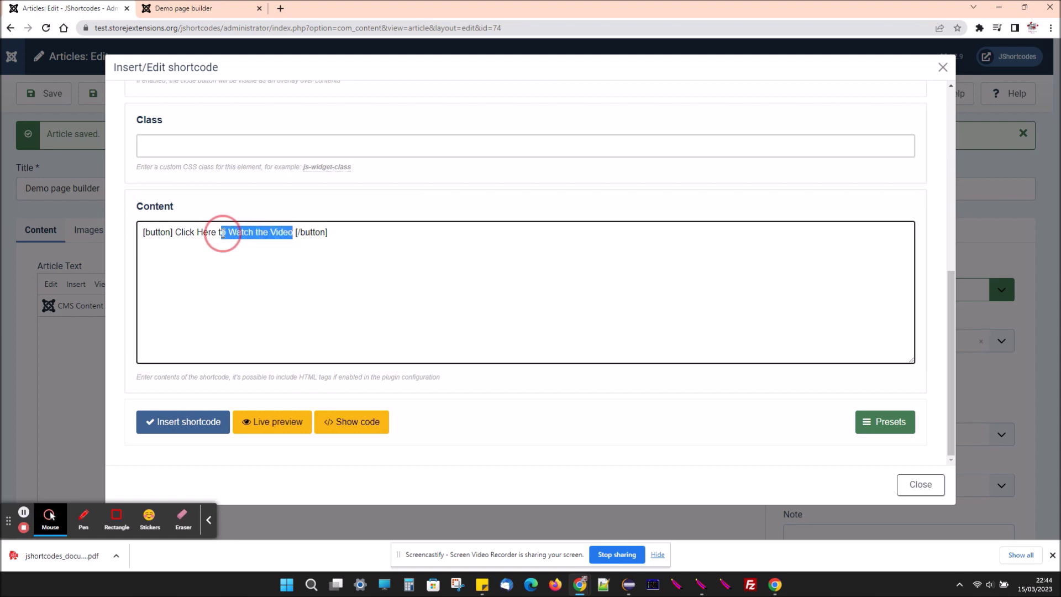
text(o Login)
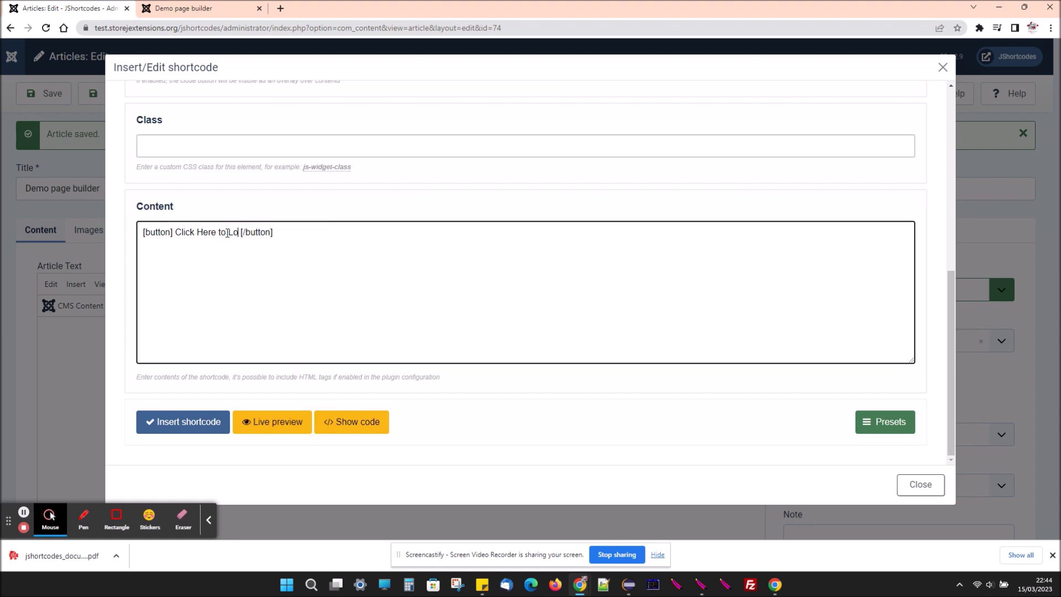
click(179, 421)
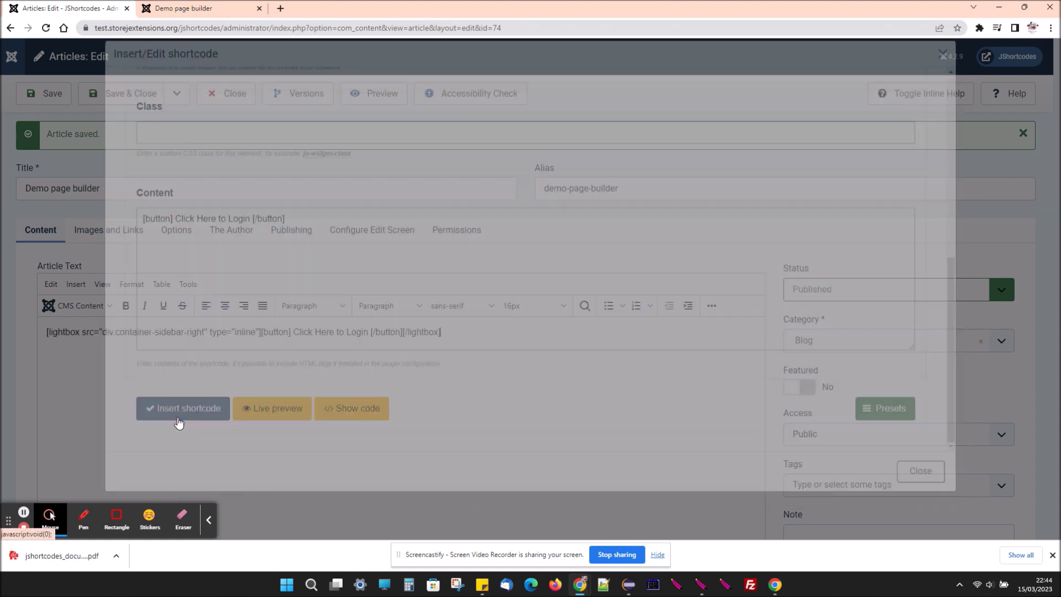
click(60, 95)
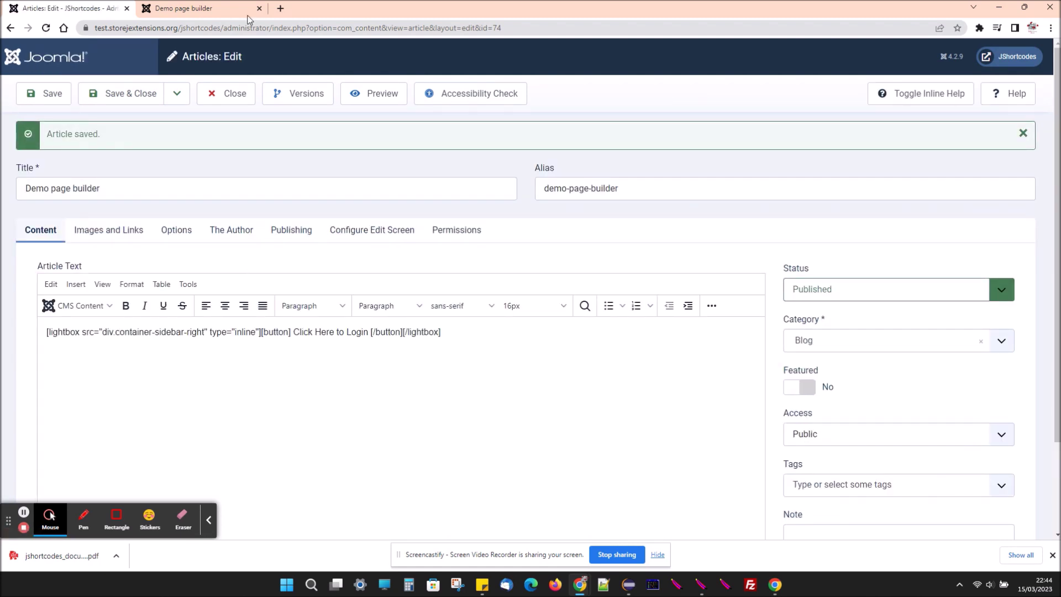
- Open and close the login popup on the reloaded live page, then select the lightbox shortcode
click(205, 8)
click(47, 31)
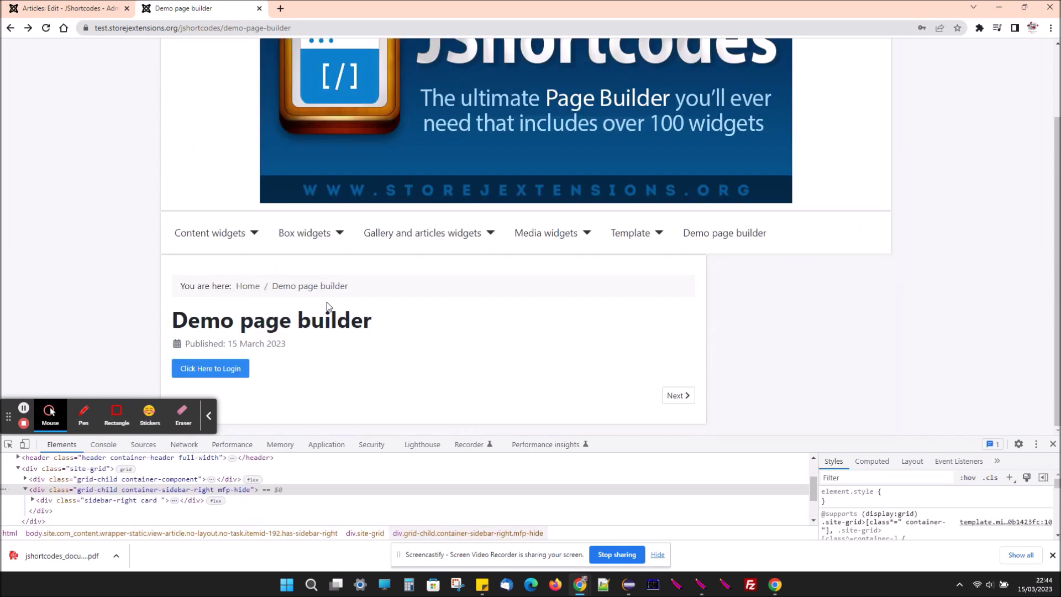
click(227, 367)
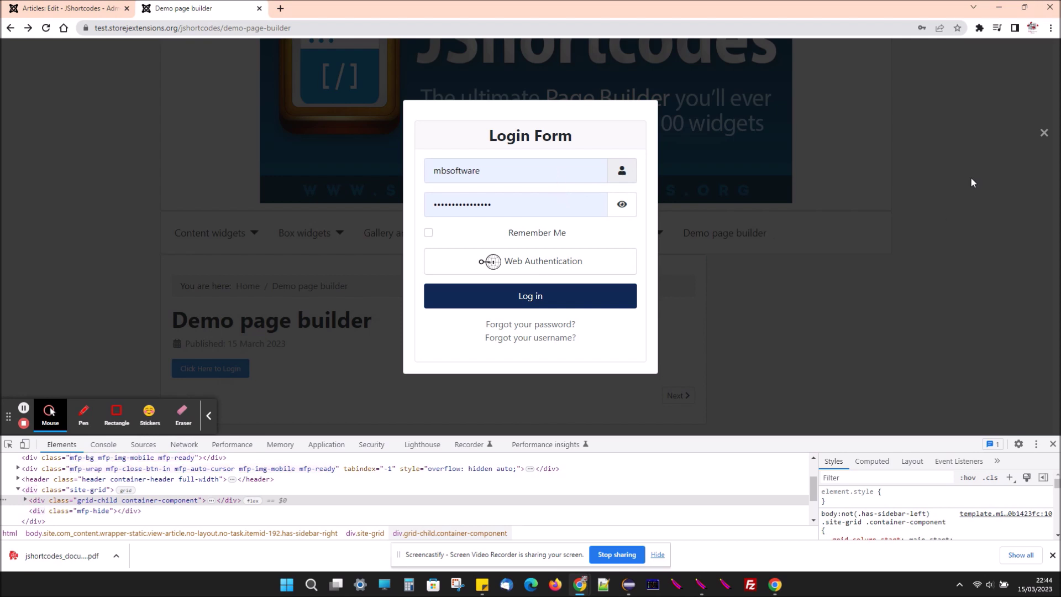
click(1044, 136)
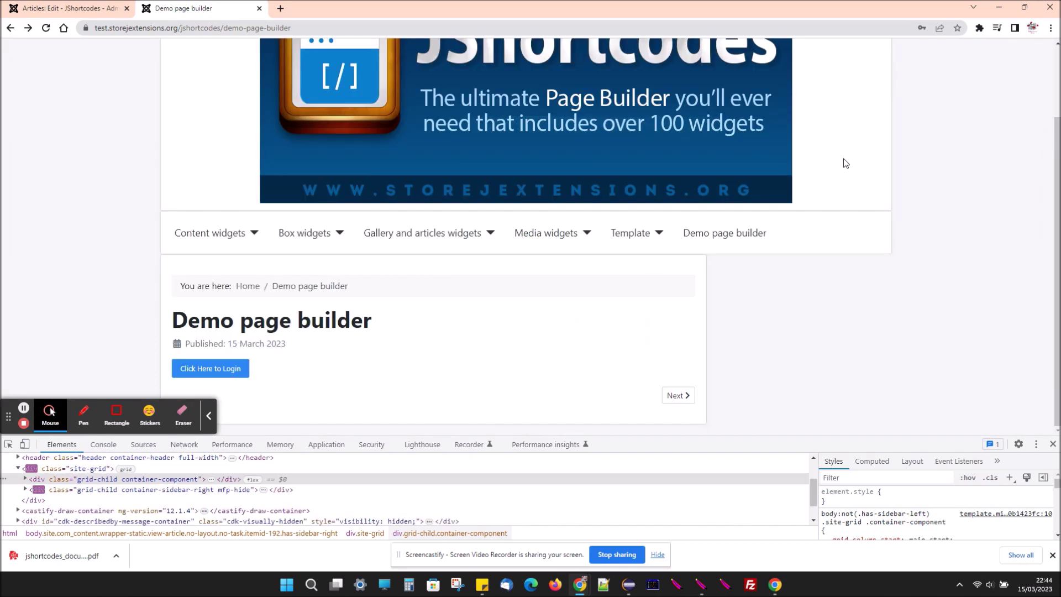
click(94, 7)
drag(458, 330, 41, 335)
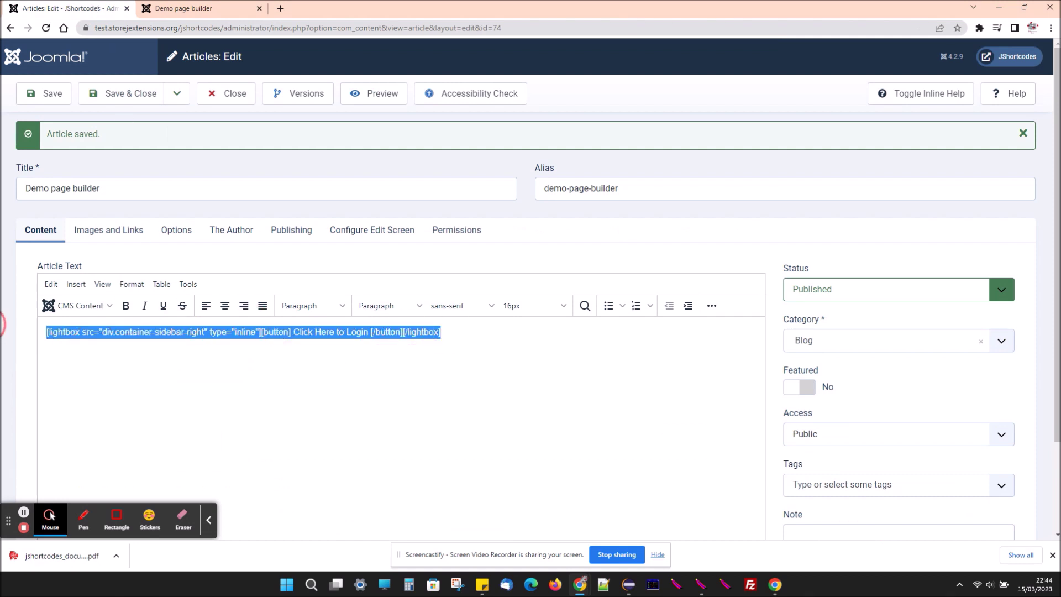
- Switch the lightbox source to the YouTube example URL with Iframe type and reinsert it
click(77, 305)
click(97, 381)
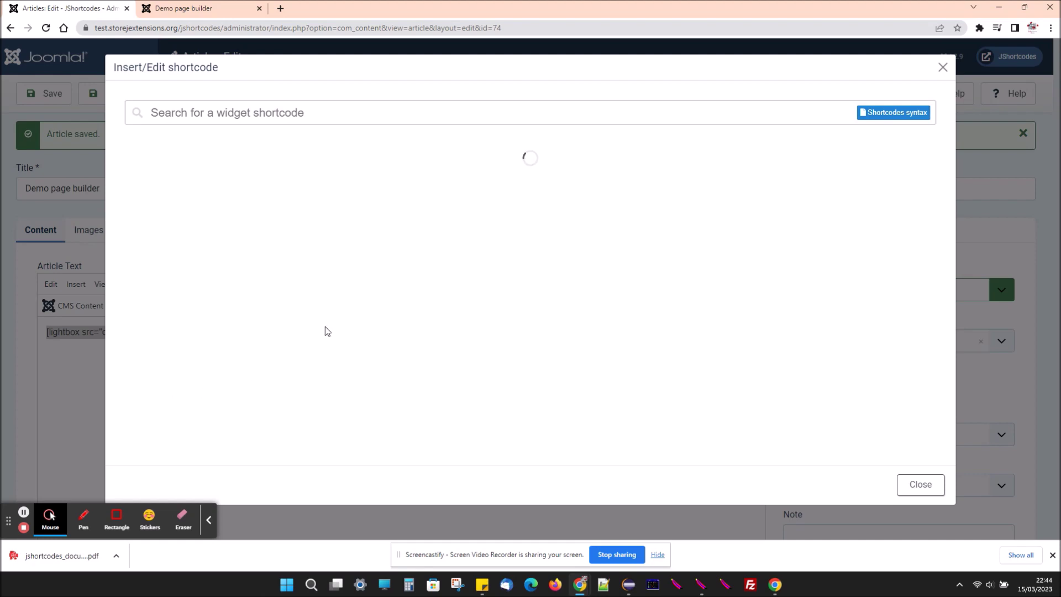
click(260, 248)
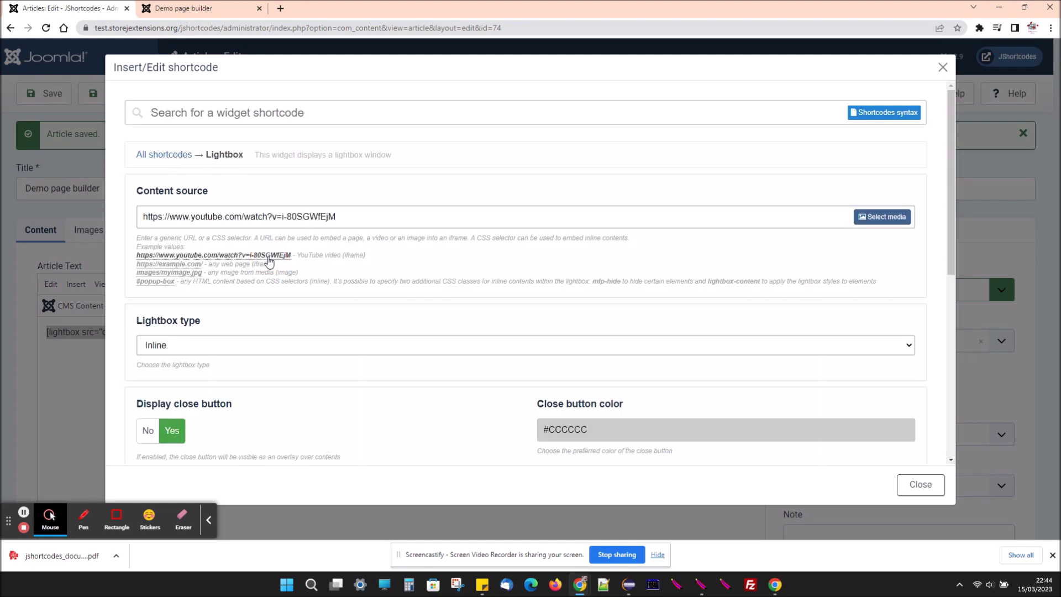
scroll(294, 353, down, 10)
scroll(271, 361, up, 4)
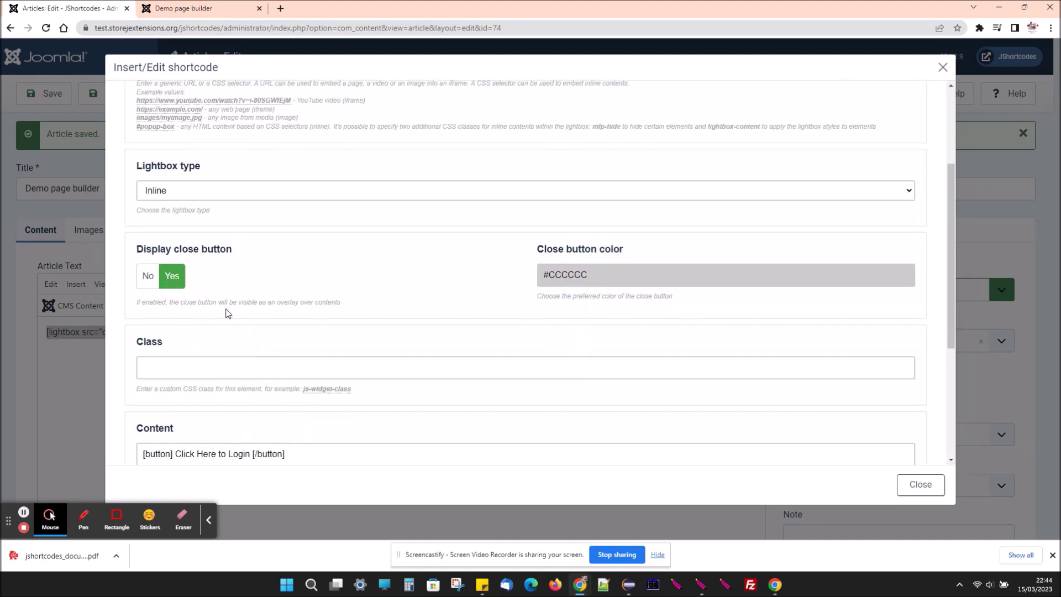
click(216, 190)
click(205, 207)
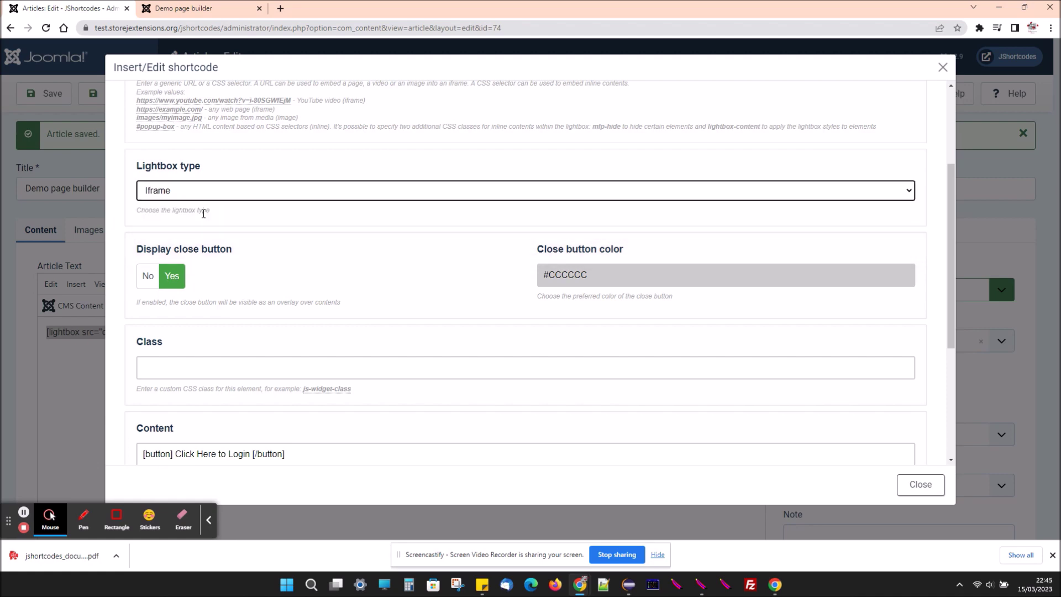
scroll(204, 331, down, 2)
scroll(203, 348, down, 2)
click(191, 425)
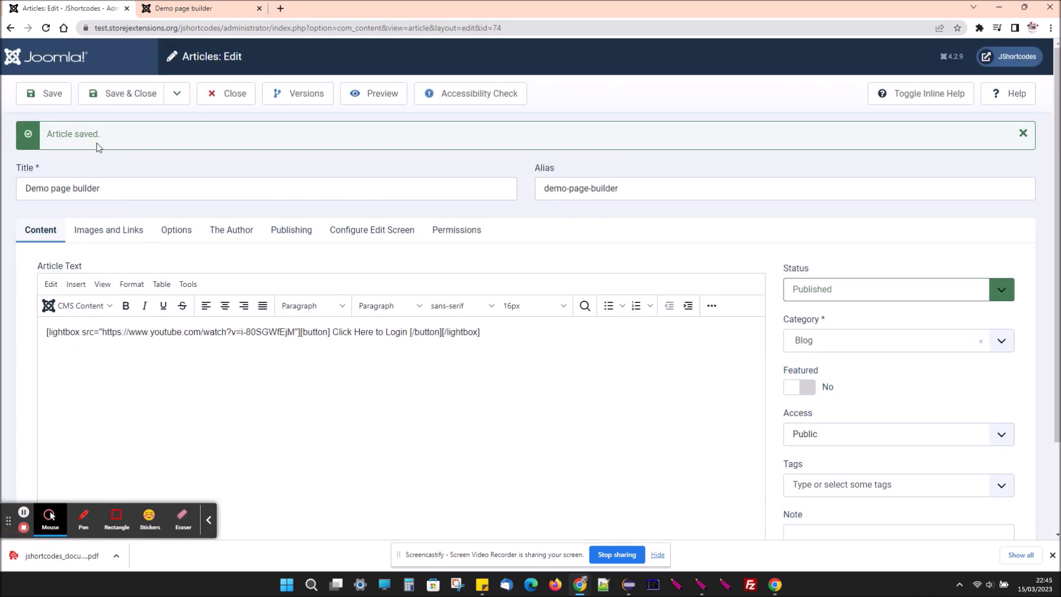
- Replace 'Login' with 'Watch the Video' in the button text and save the article
click(397, 332)
double_click(397, 333)
text(W)
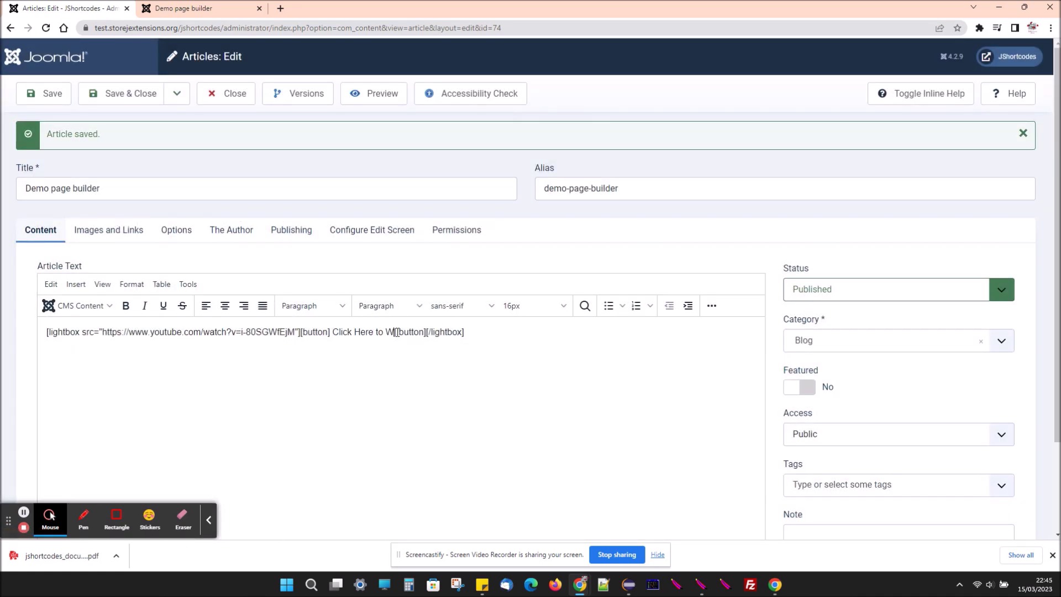
text(atch the )
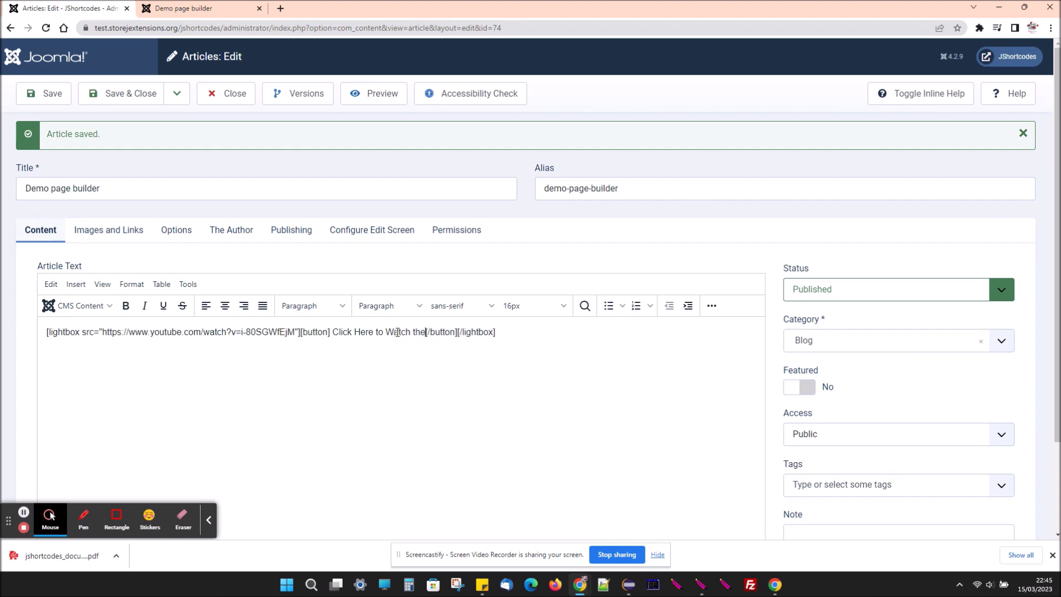
text(Vid)
text(eo)
click(39, 92)
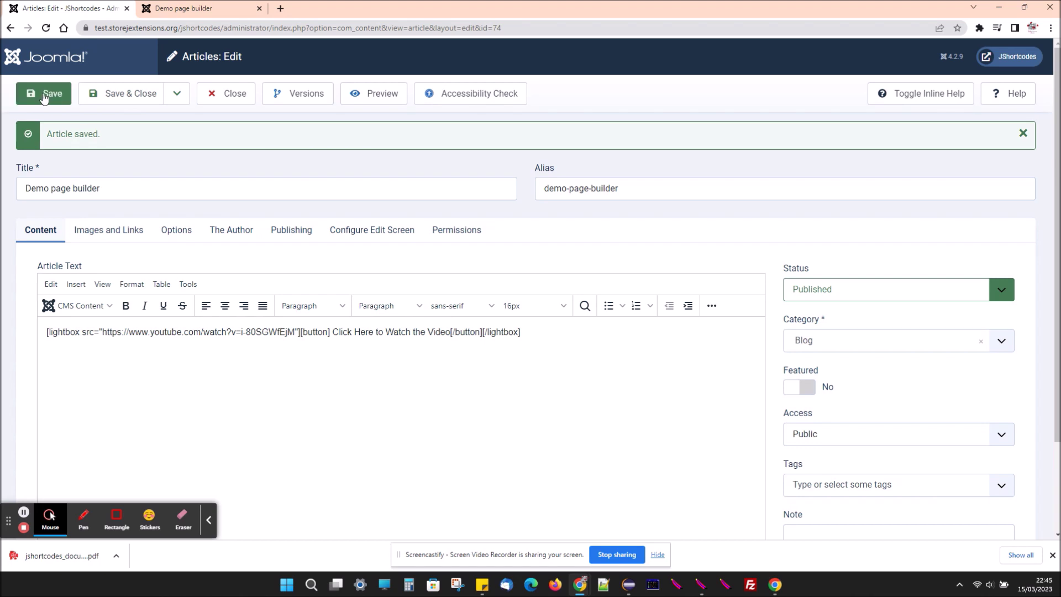
click(184, 8)
- Reload the live page, play the YouTube trailer from the Watch the Video button, and close it
click(46, 29)
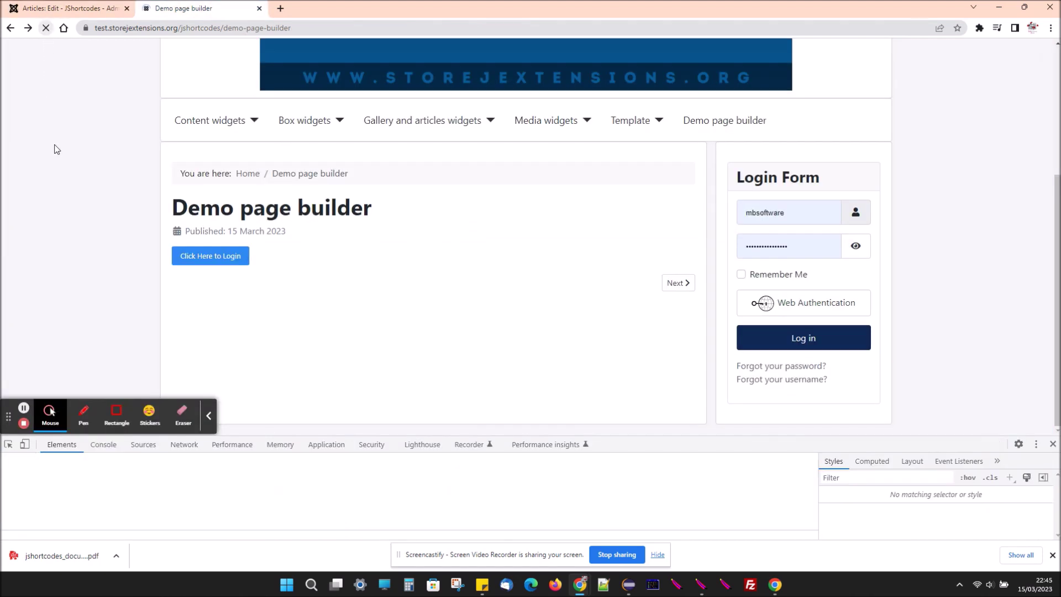
click(247, 263)
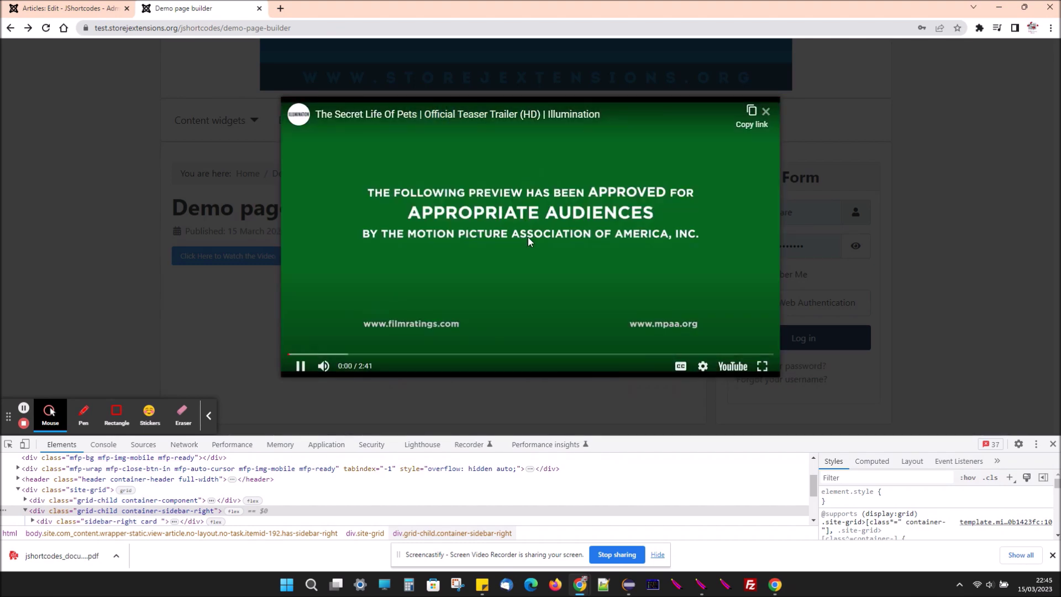
click(768, 113)
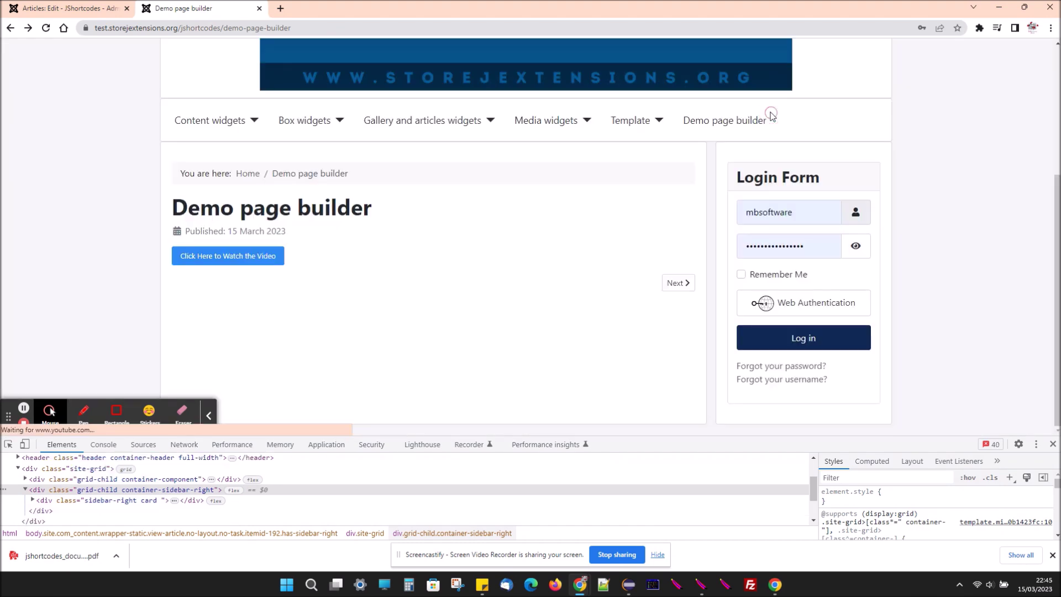
- Start a new FAQ widget that draws its questions from the Content article category
click(86, 7)
click(80, 306)
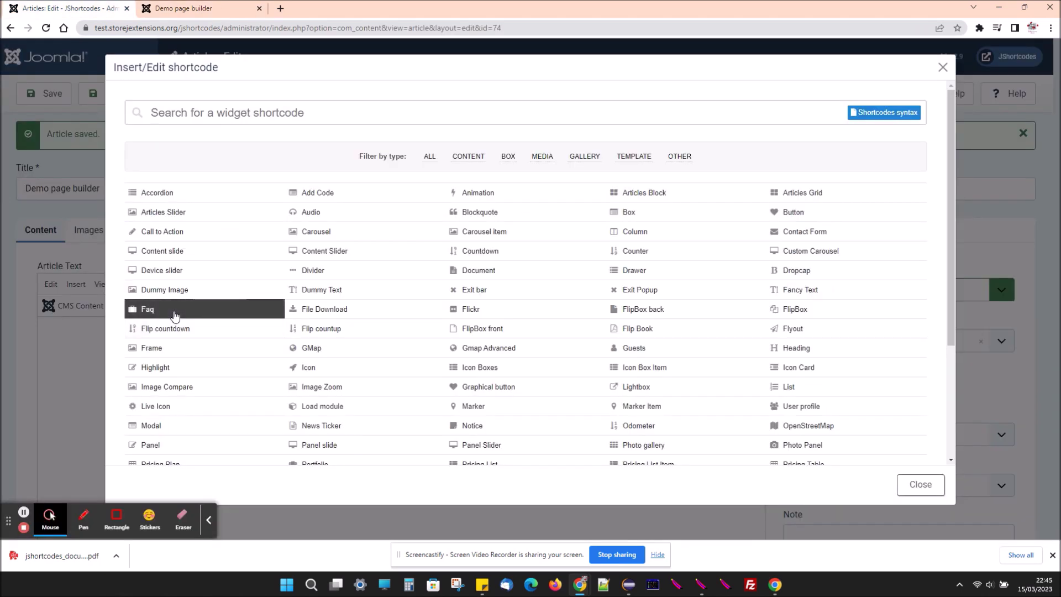
click(174, 314)
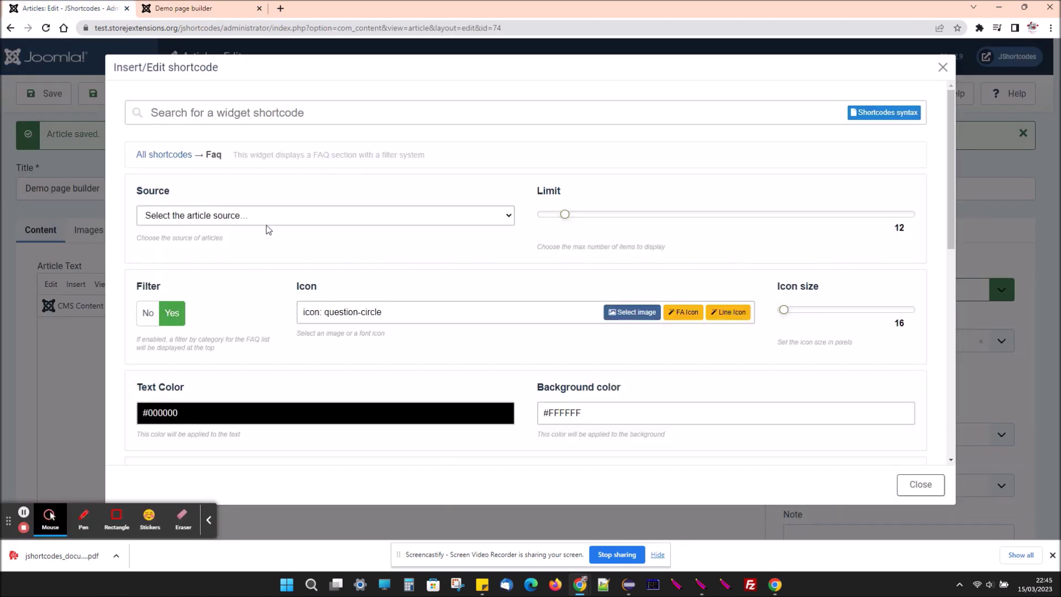
click(267, 220)
click(249, 241)
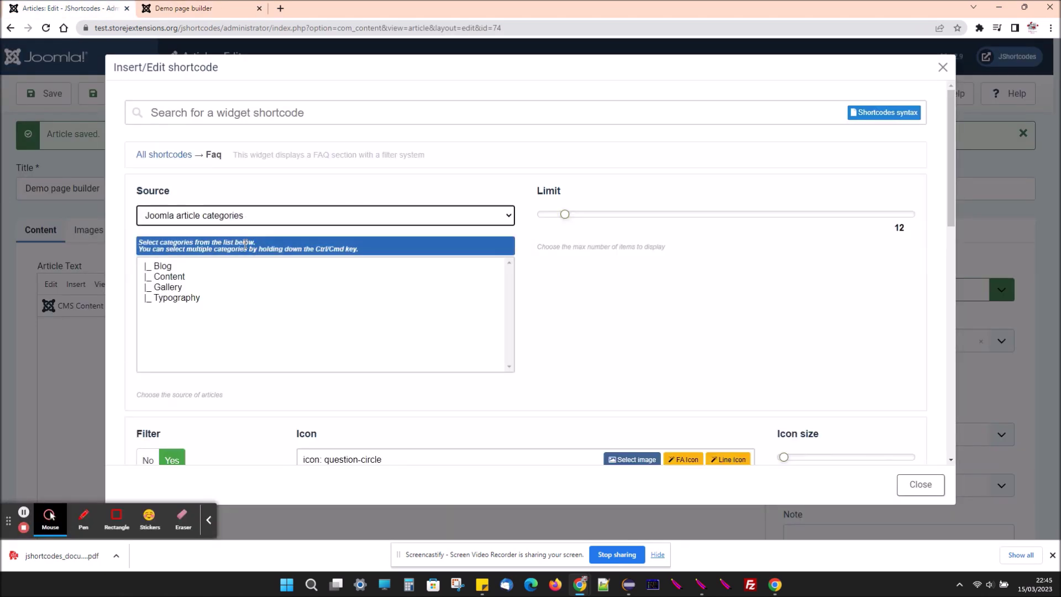
click(230, 277)
- Preview the FAQ's four Lorem Ipsum questions and expand 'Where can I get some?'
scroll(654, 297, down, 4)
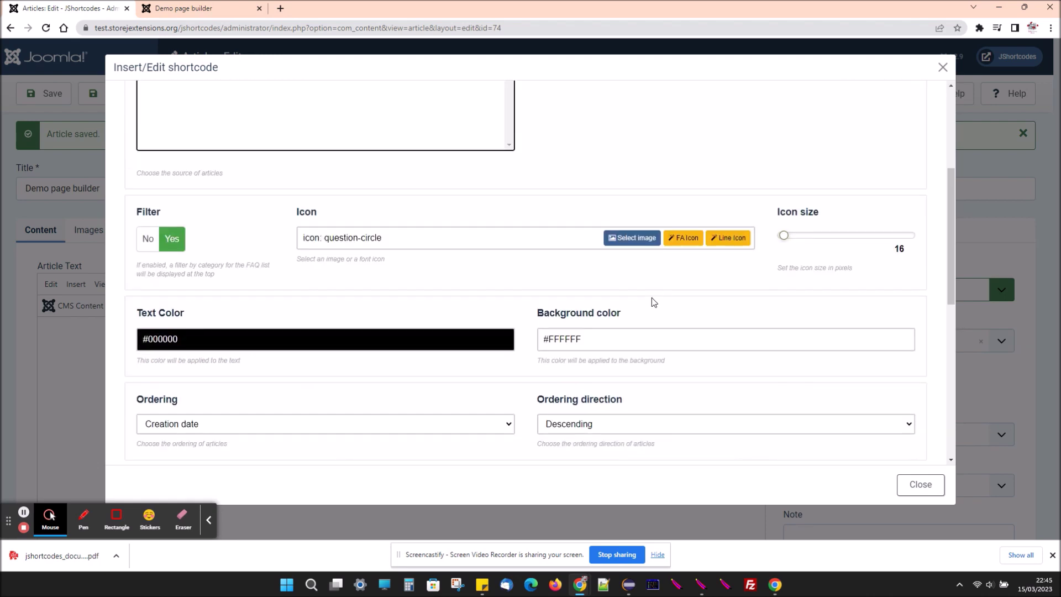
scroll(630, 315, down, 4)
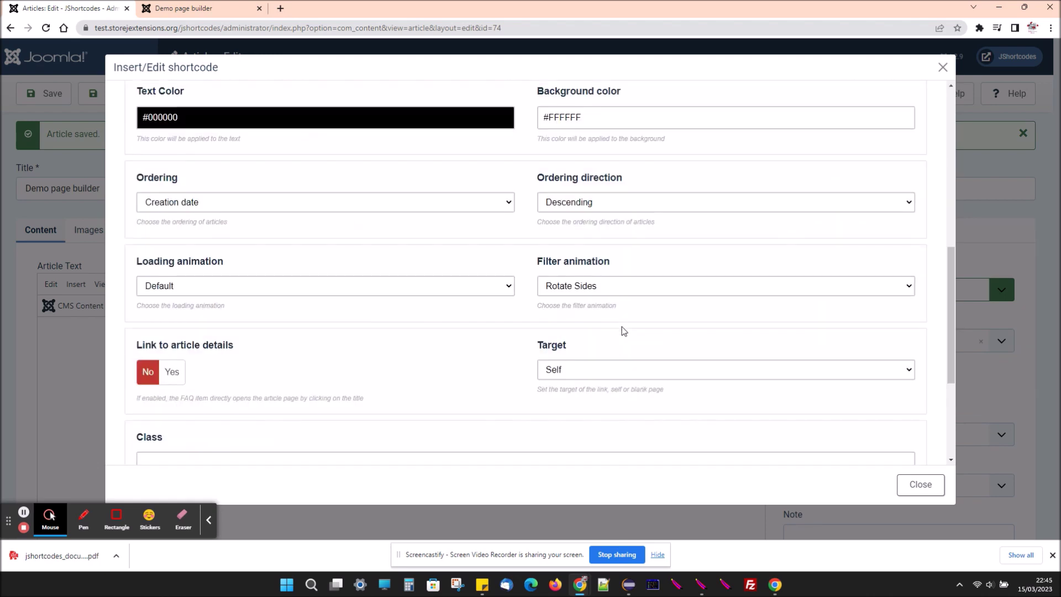
scroll(459, 339, up, 6)
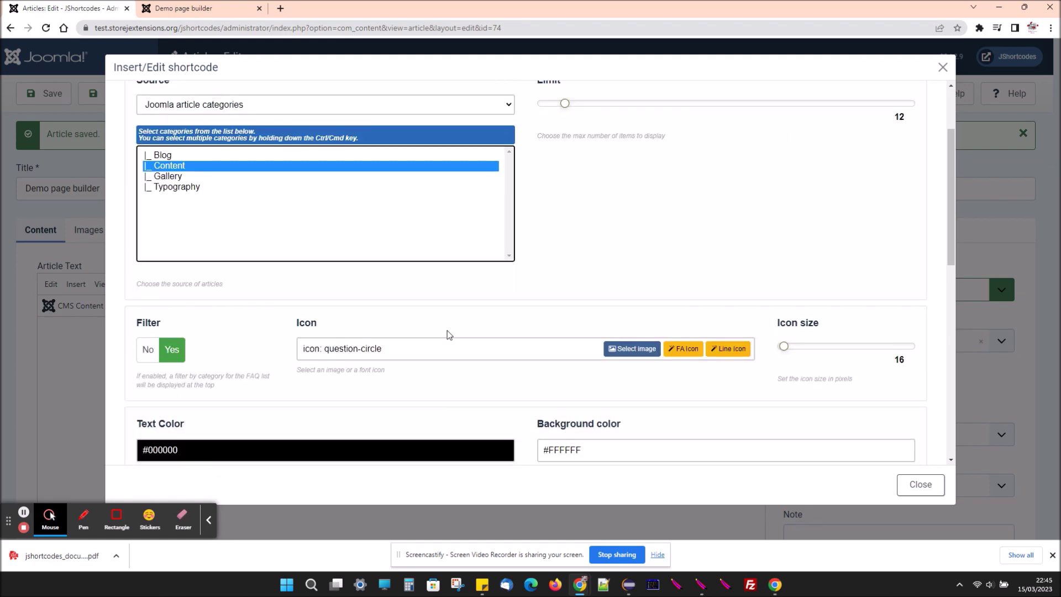
scroll(447, 331, up, 2)
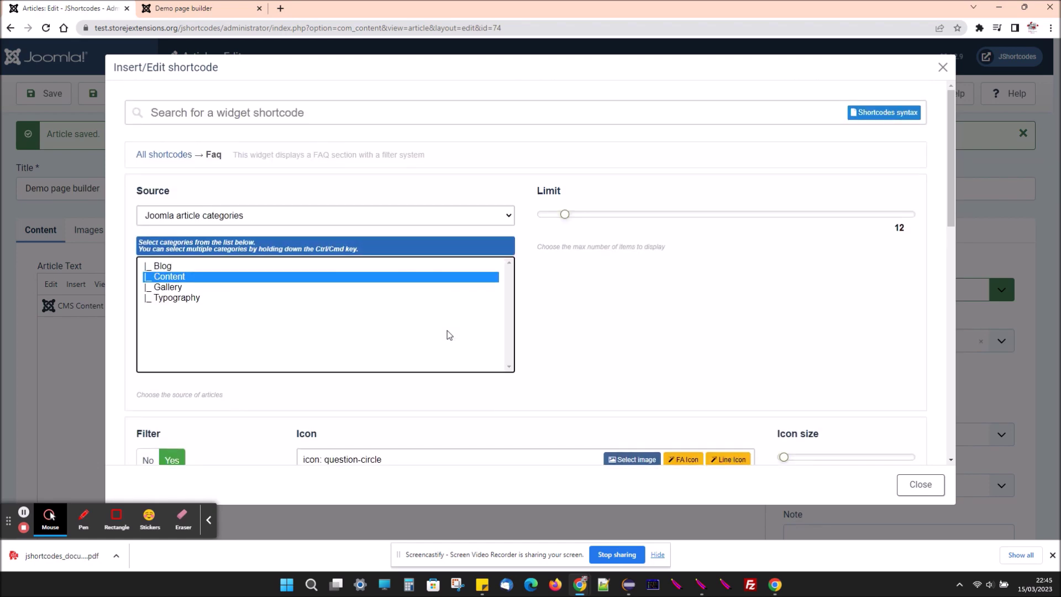
scroll(447, 335, down, 6)
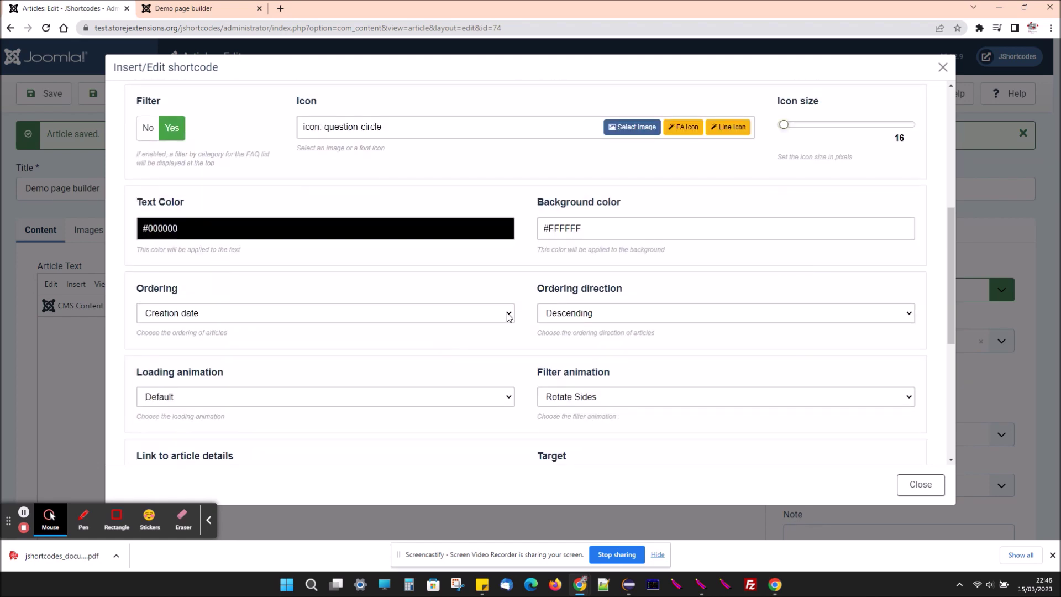
scroll(487, 343, down, 4)
scroll(442, 364, down, 1)
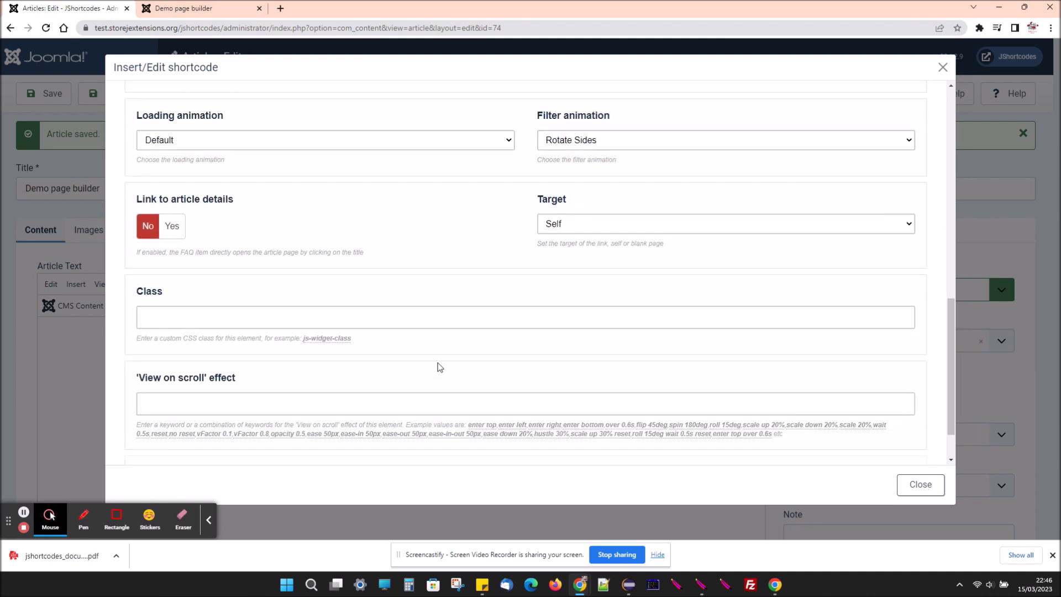
scroll(440, 367, down, 1)
click(252, 423)
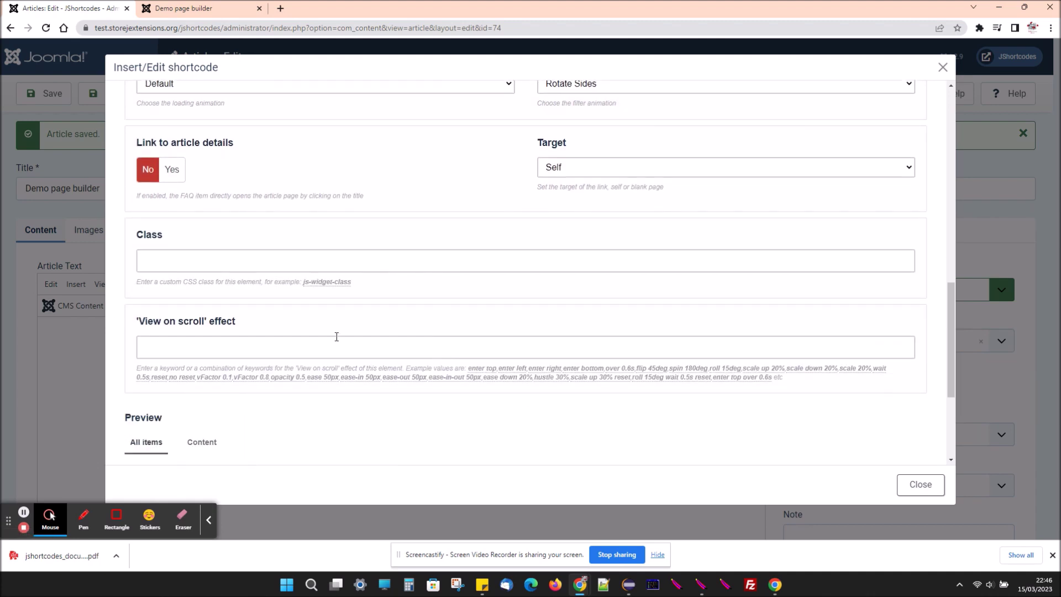
scroll(337, 337, down, 4)
click(182, 293)
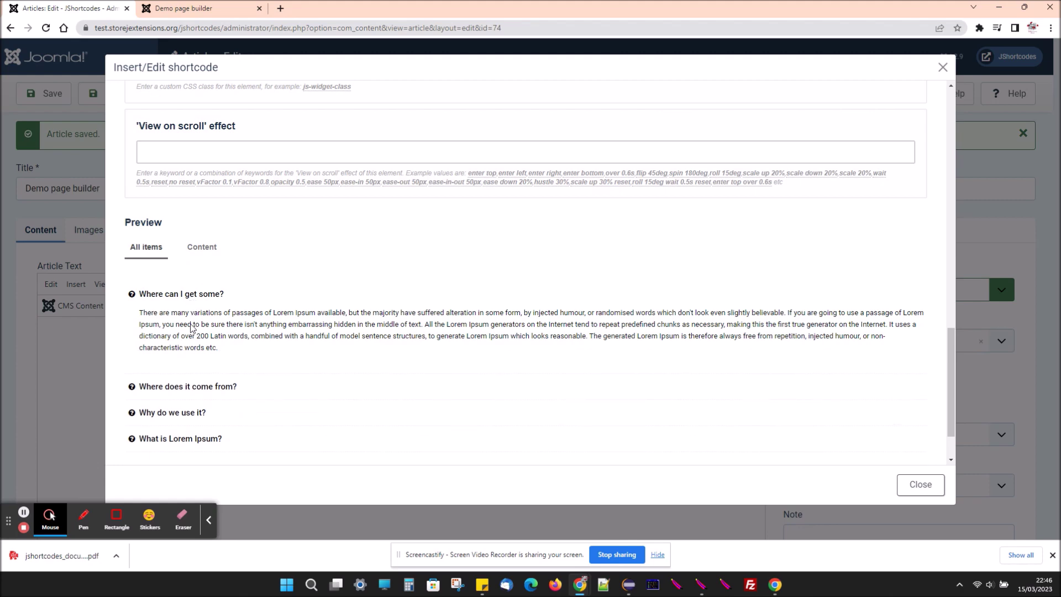
scroll(328, 338, up, 1)
scroll(325, 344, up, 6)
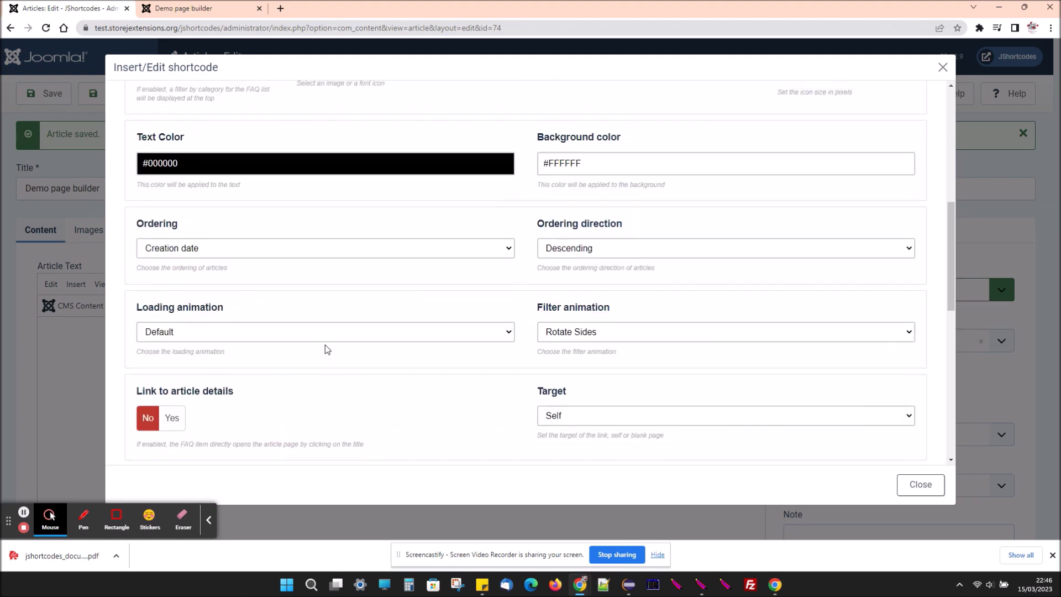
scroll(325, 346, up, 2)
scroll(325, 345, up, 2)
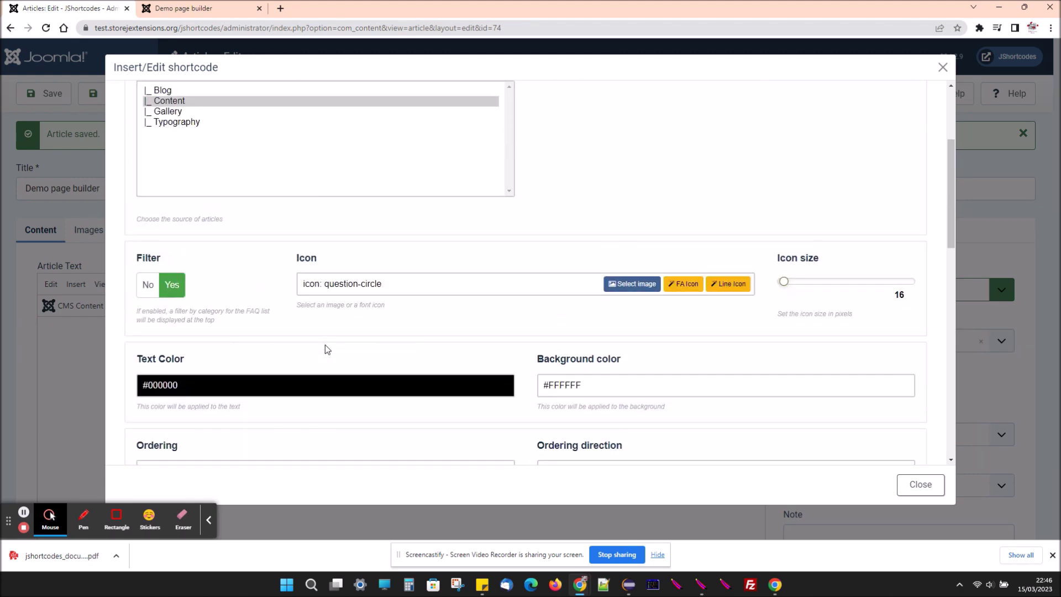
scroll(325, 345, up, 2)
scroll(325, 344, up, 1)
- Filter the font icons by 'info' and apply the info-circle icon to the FAQ items
scroll(639, 374, down, 2)
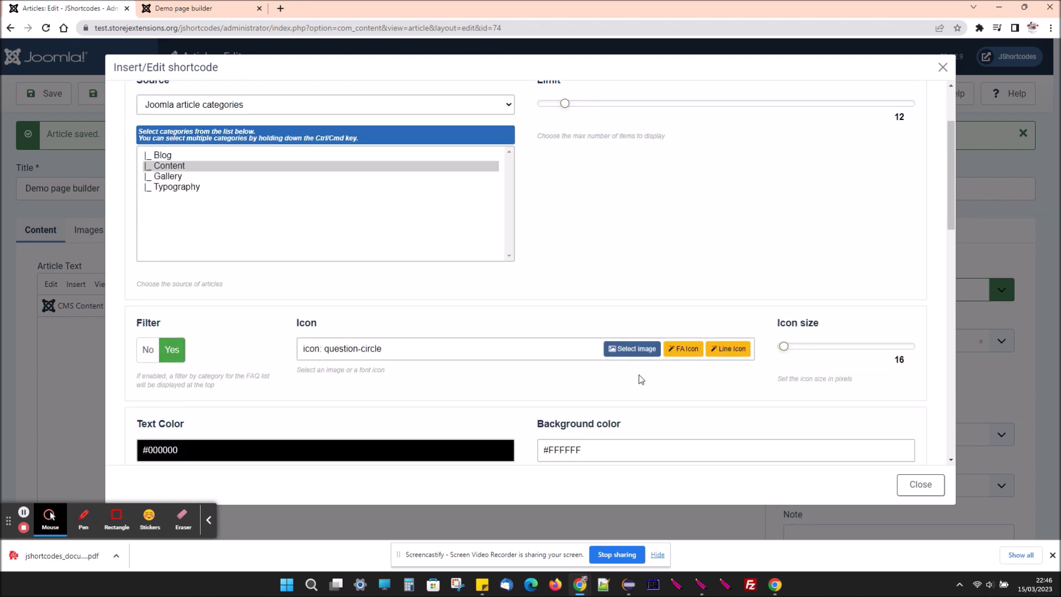
click(675, 348)
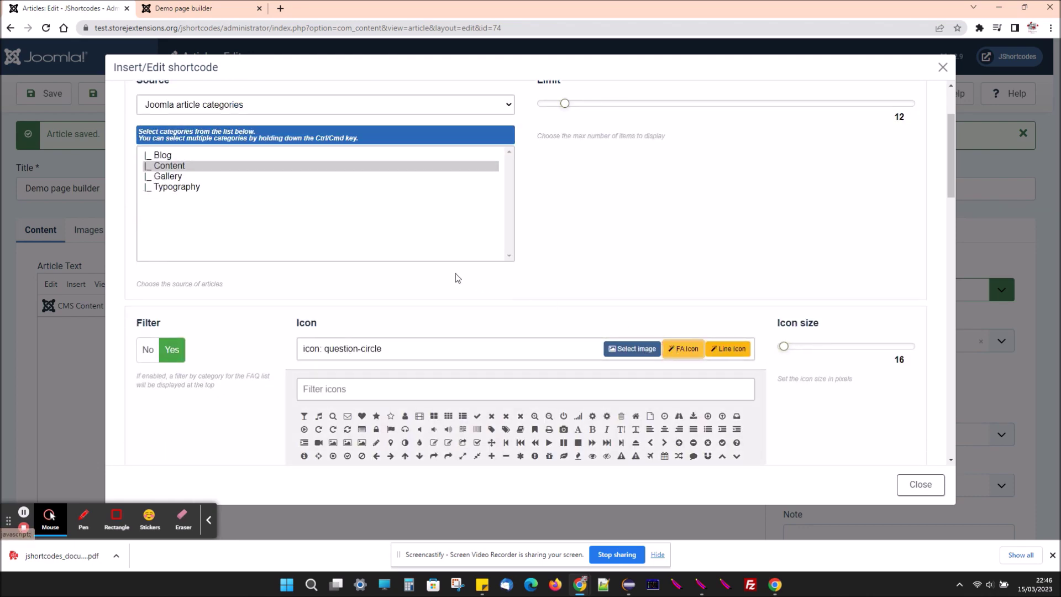
scroll(452, 285, down, 6)
scroll(452, 285, up, 2)
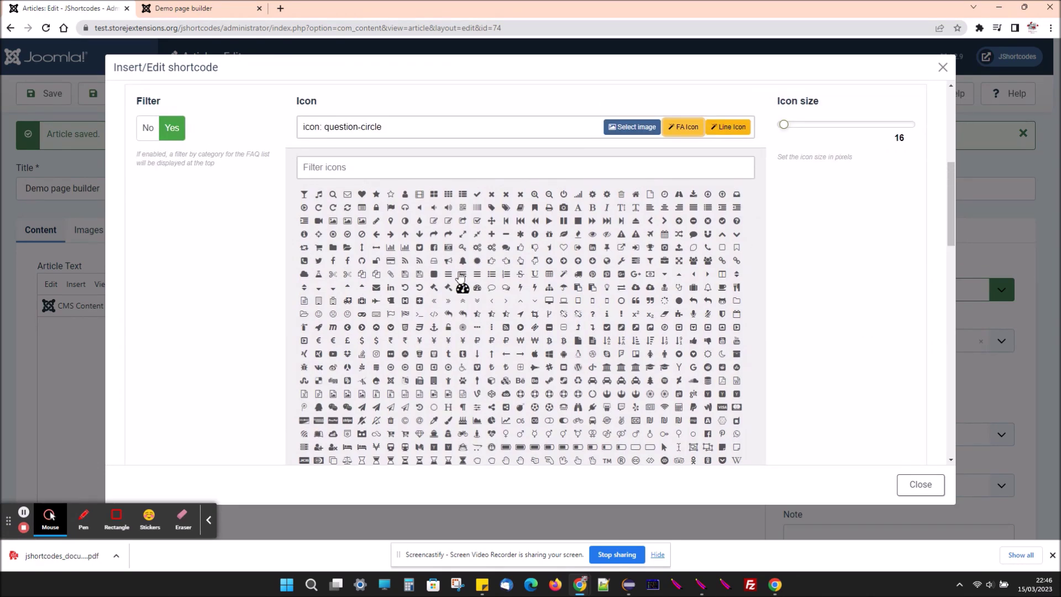
click(411, 162)
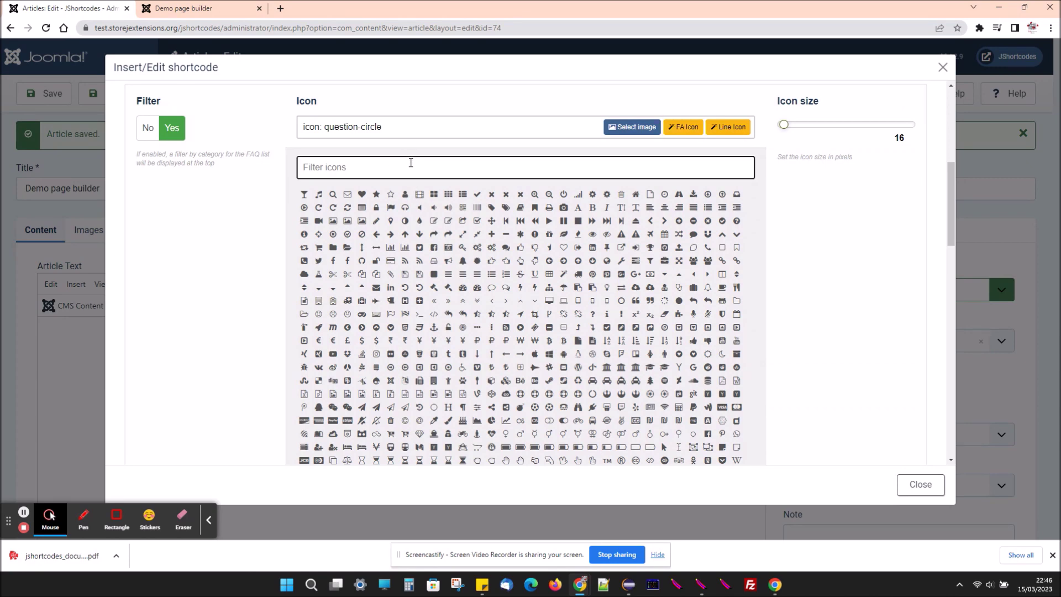
text(info)
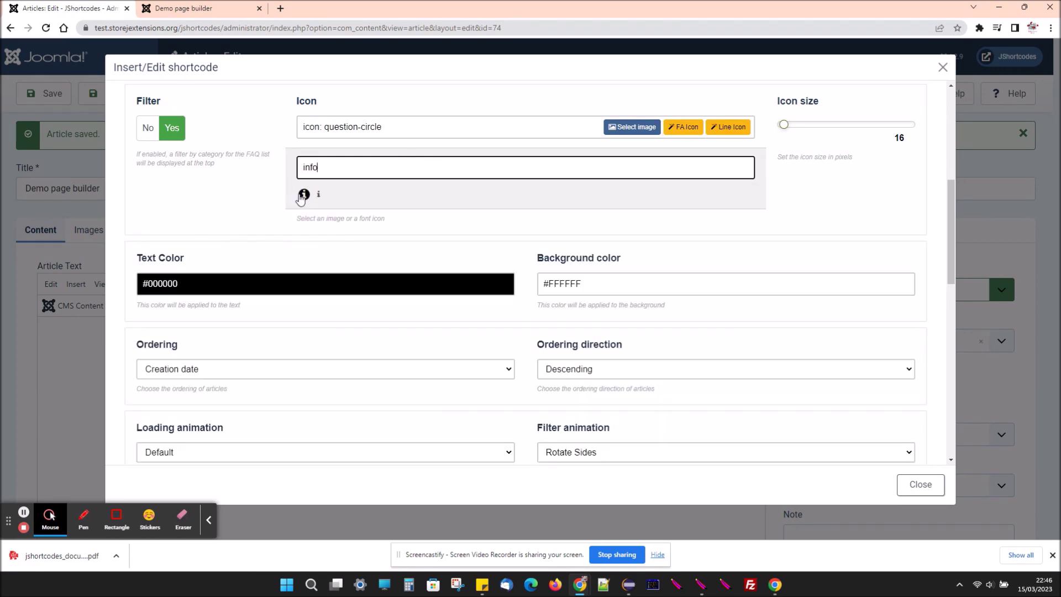
click(303, 195)
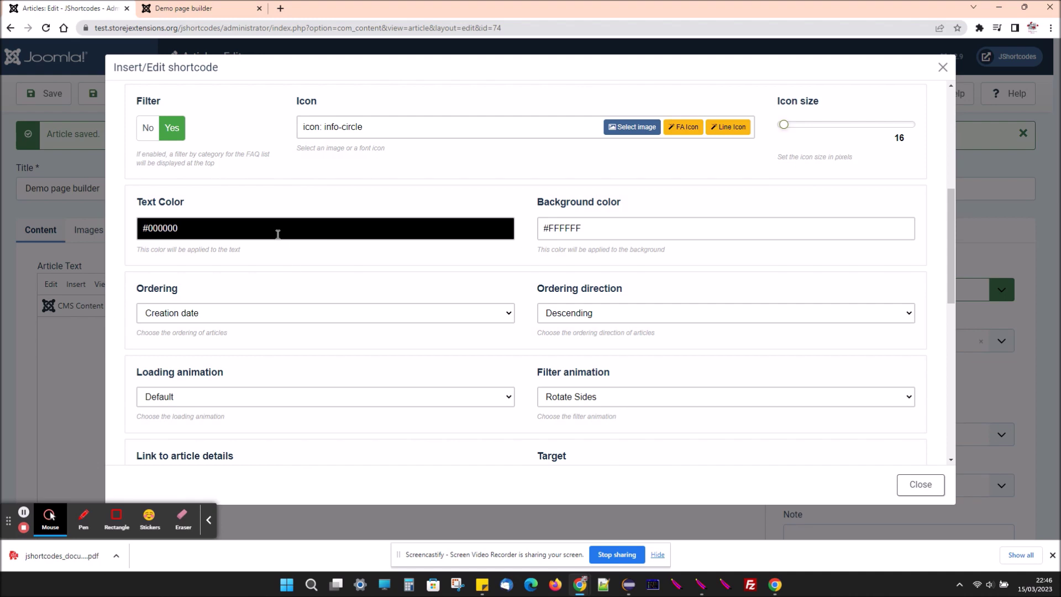
- Make the FAQ text white, trying a black background first, and test the preview
click(574, 233)
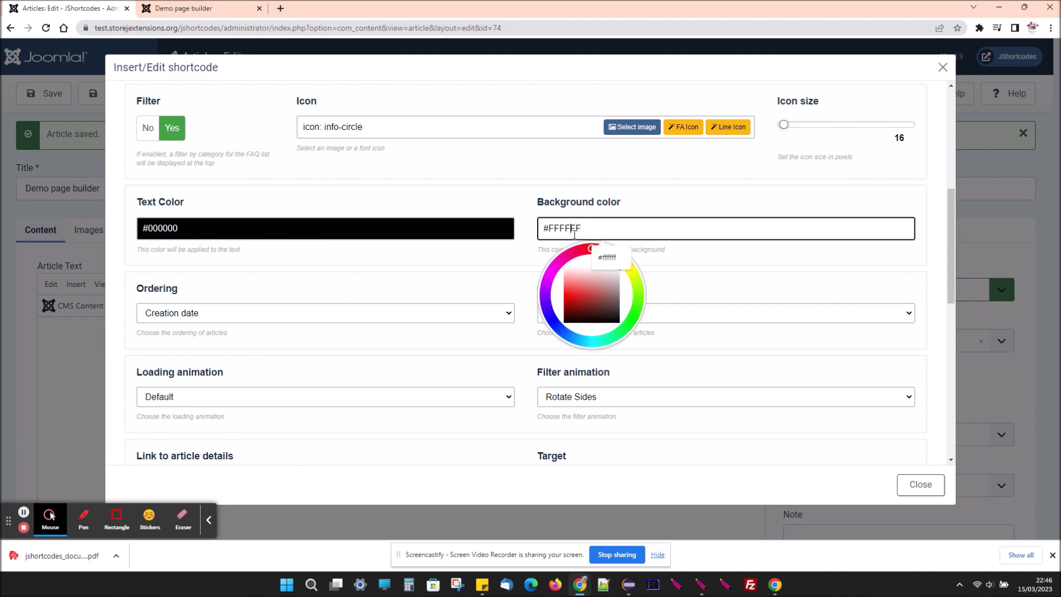
drag(570, 307, 544, 326)
click(451, 232)
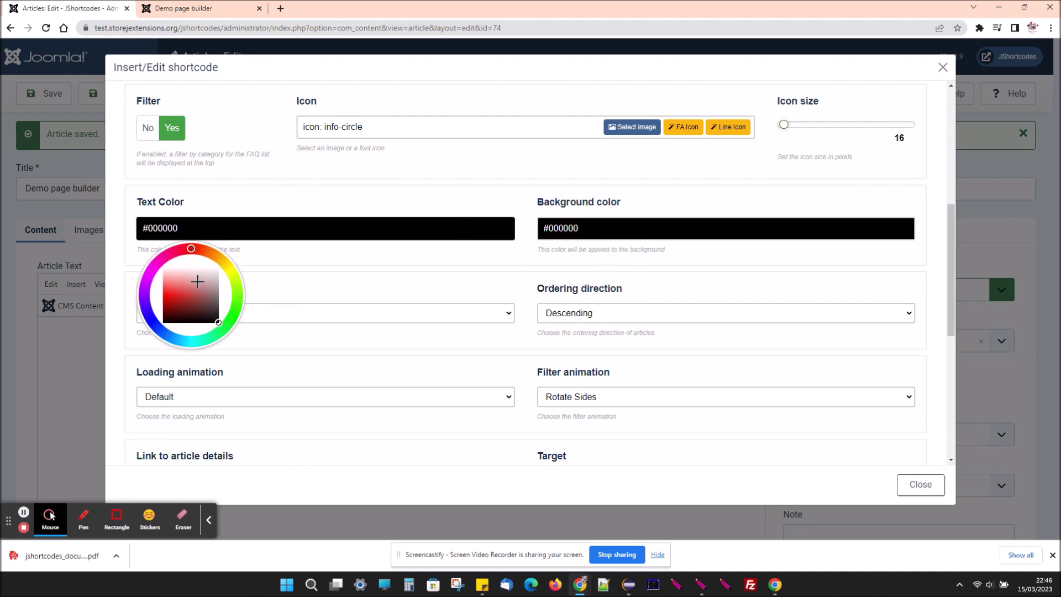
click(163, 261)
click(330, 273)
scroll(271, 404, down, 6)
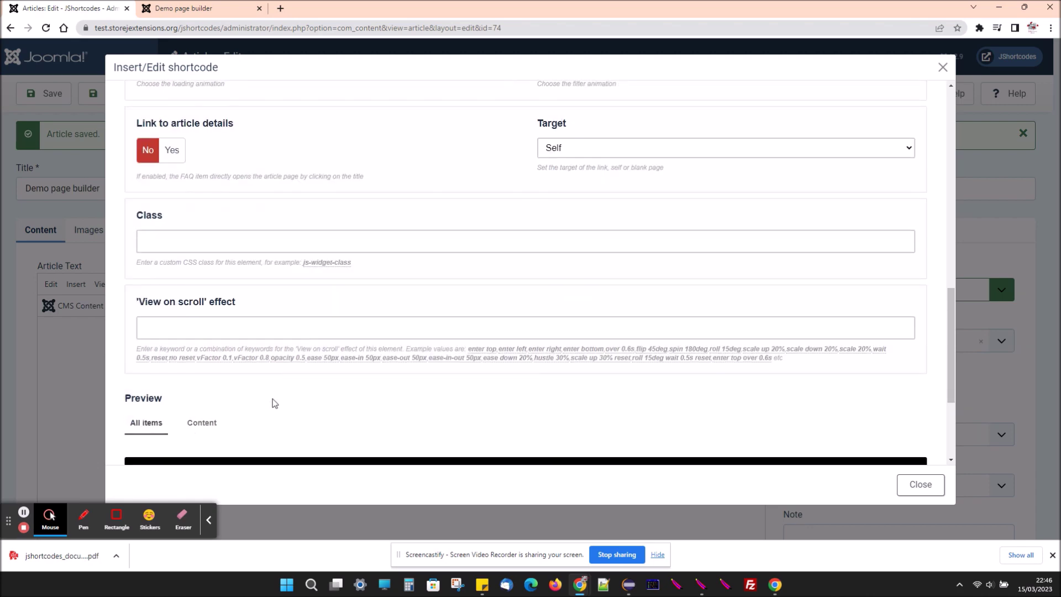
scroll(267, 406, down, 3)
click(213, 295)
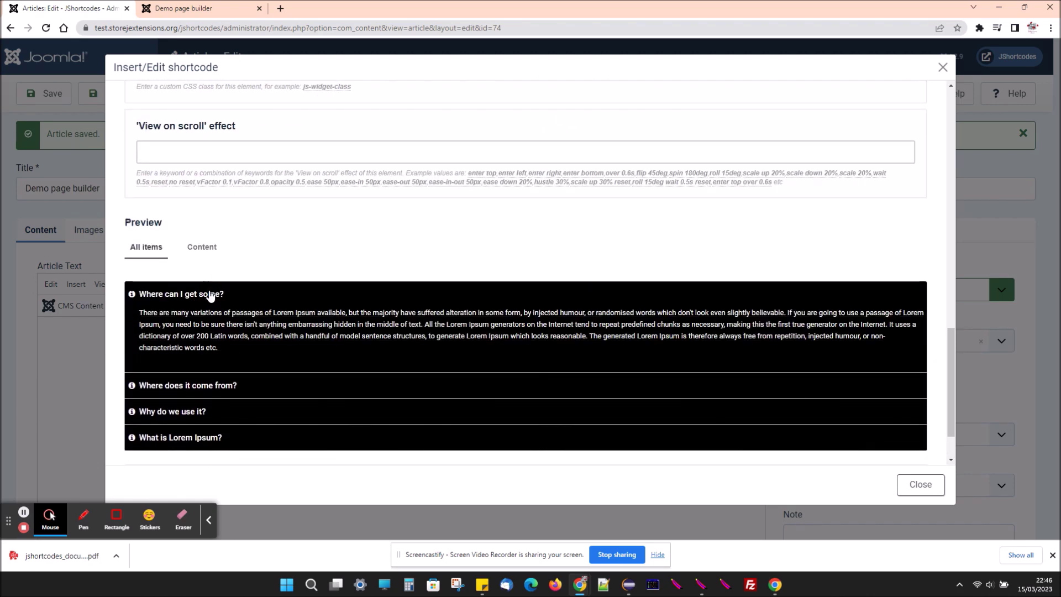
scroll(279, 237, up, 4)
scroll(396, 242, up, 4)
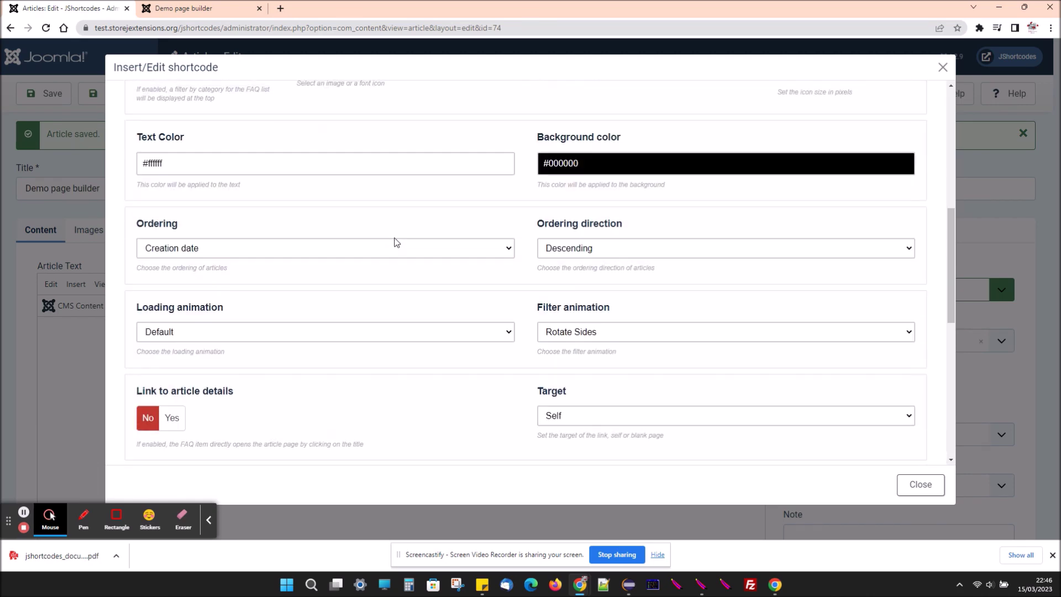
scroll(521, 336, down, 2)
scroll(553, 310, up, 4)
- Change the FAQ background to #3767ac blue and check the first item in the preview
click(621, 280)
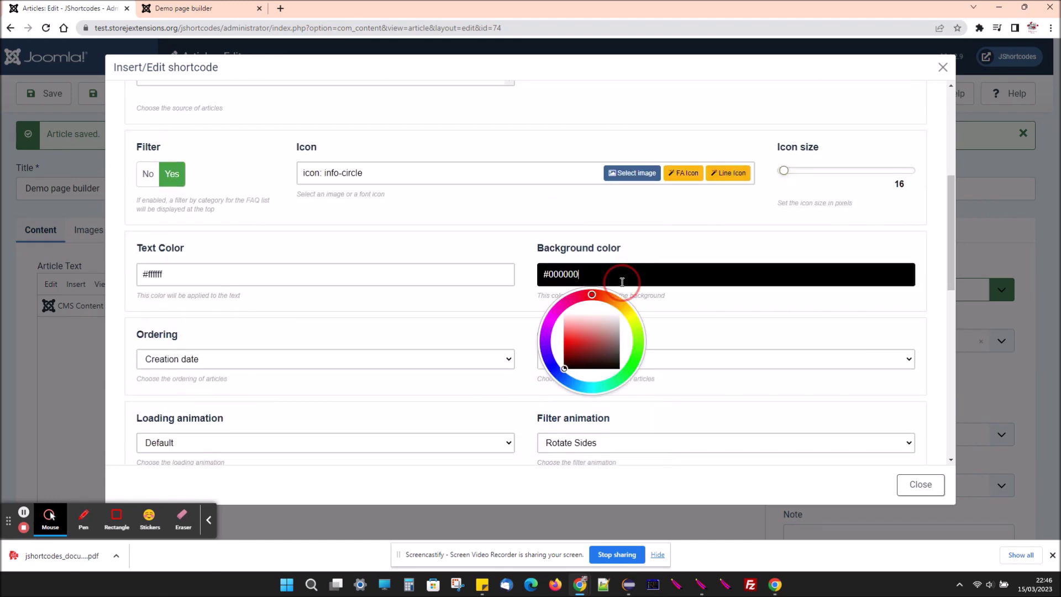
click(564, 378)
click(590, 343)
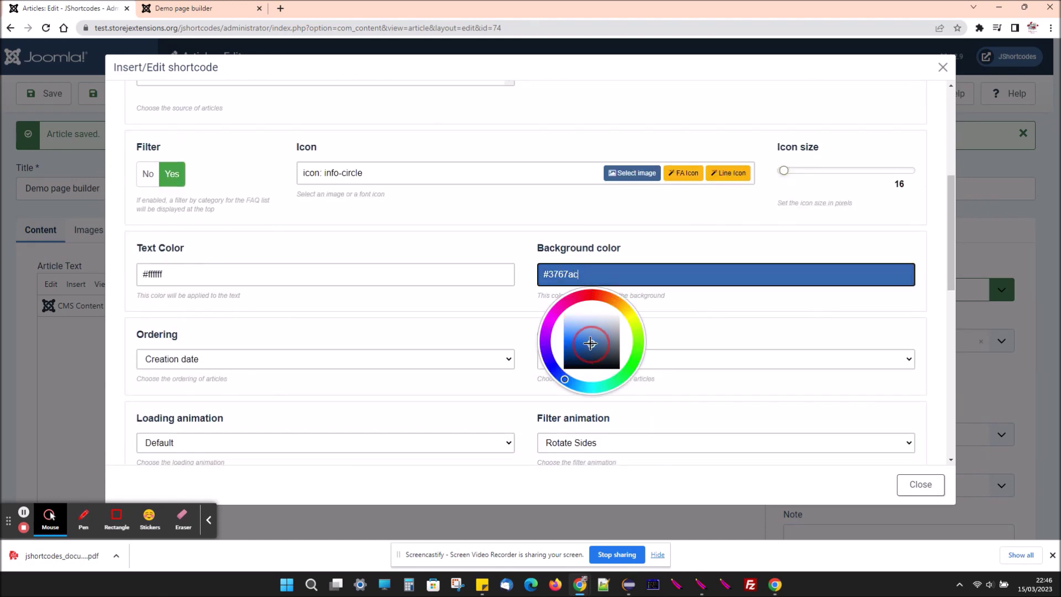
click(496, 315)
scroll(306, 329, down, 5)
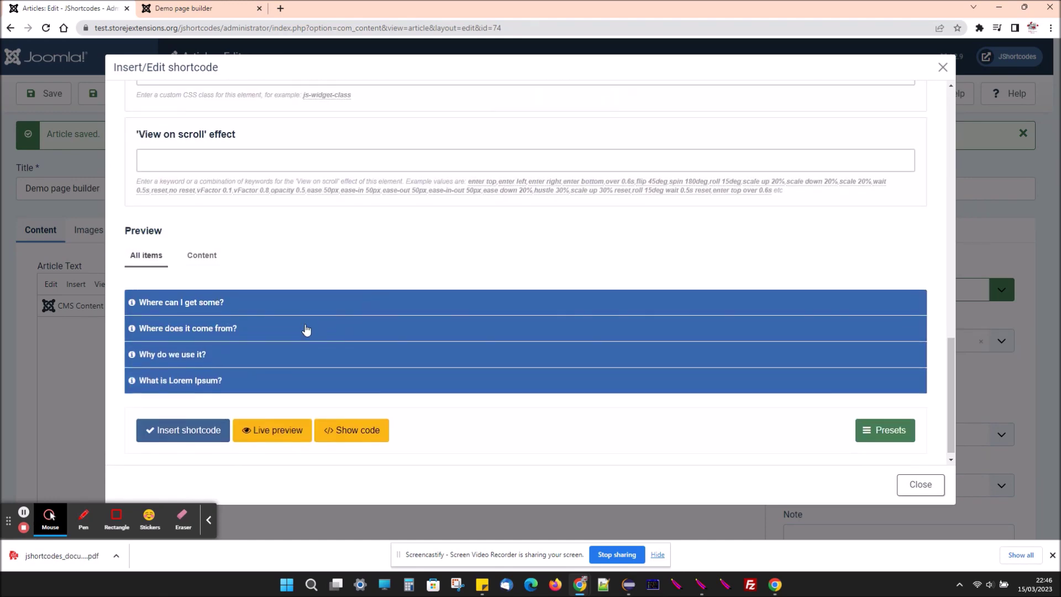
click(180, 310)
click(180, 303)
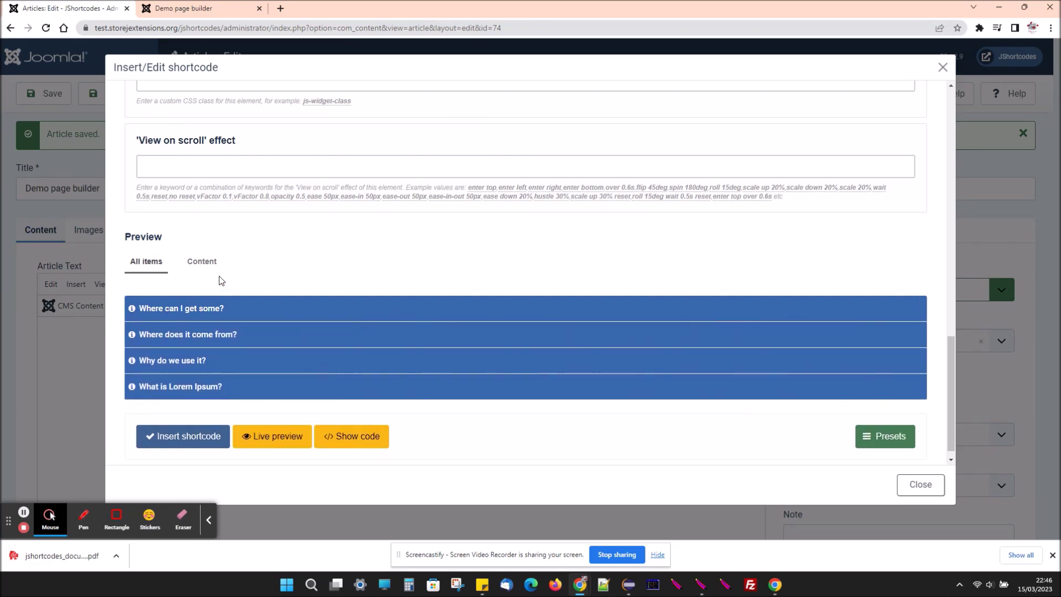
scroll(219, 280, up, 4)
scroll(220, 281, up, 6)
scroll(220, 281, down, 3)
scroll(220, 280, down, 1)
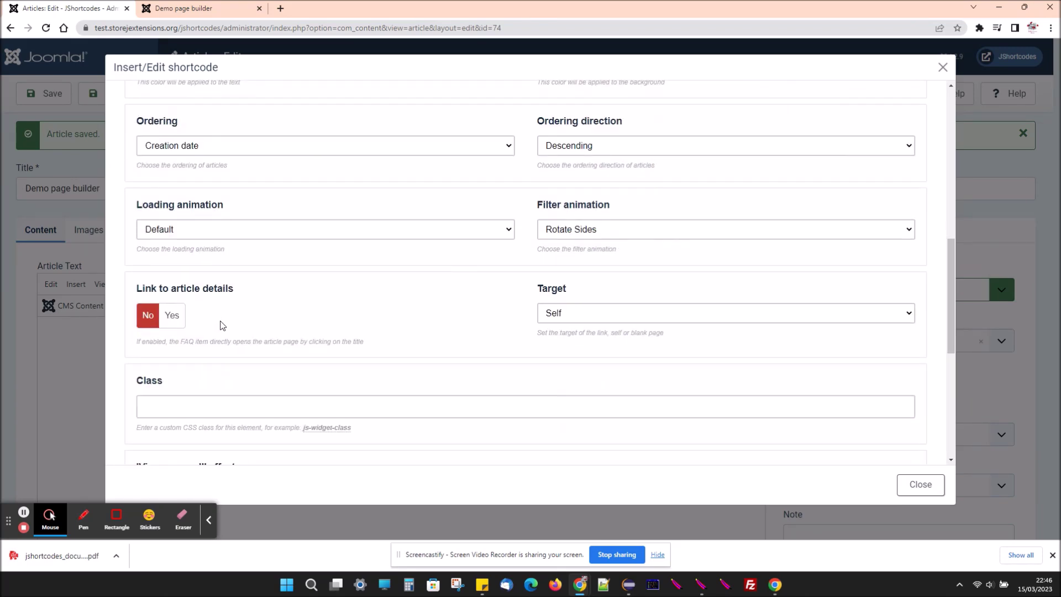
scroll(220, 325, up, 2)
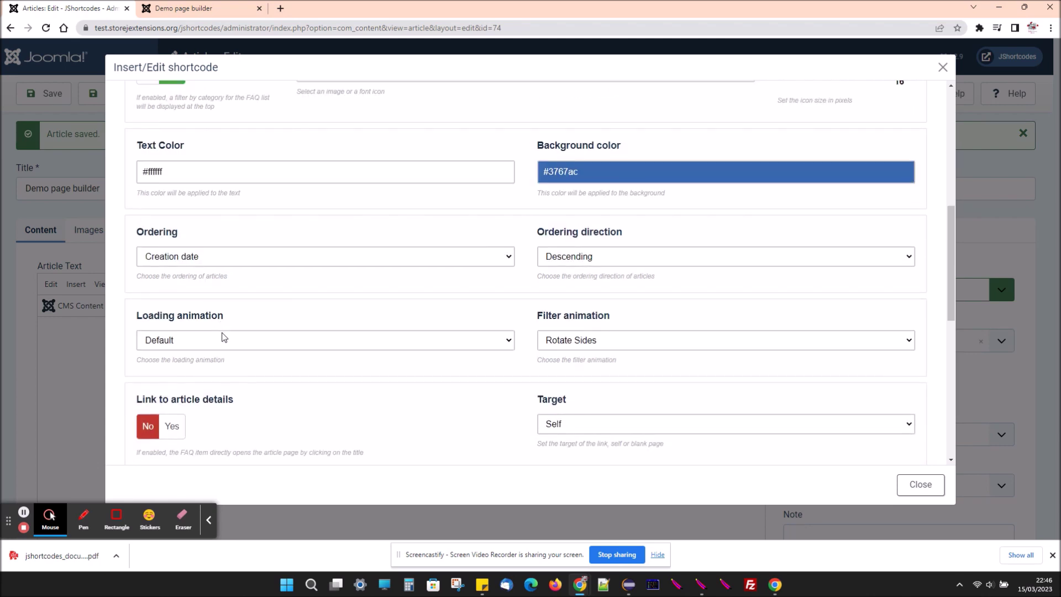
click(224, 338)
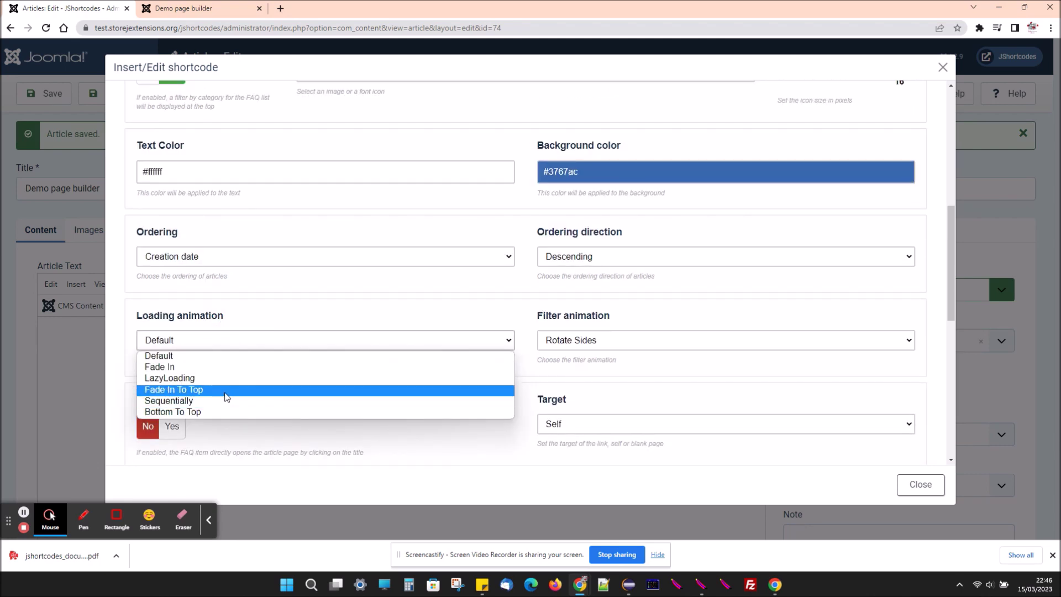
- Choose the Bottom To Top loading animation for the FAQ items
click(224, 412)
scroll(276, 342, up, 4)
scroll(287, 327, up, 1)
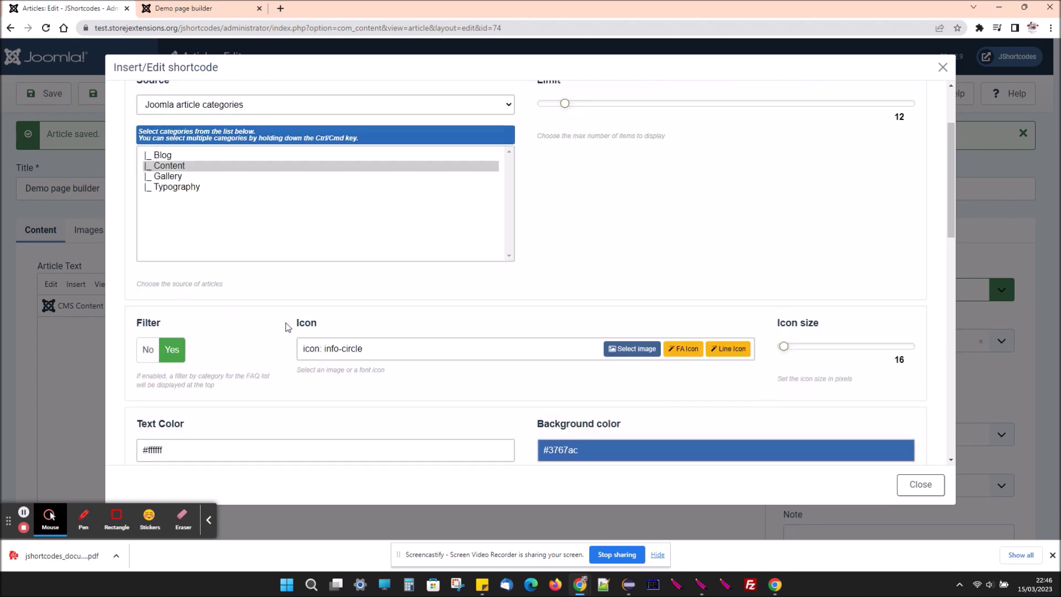
scroll(286, 326, up, 2)
scroll(288, 328, down, 4)
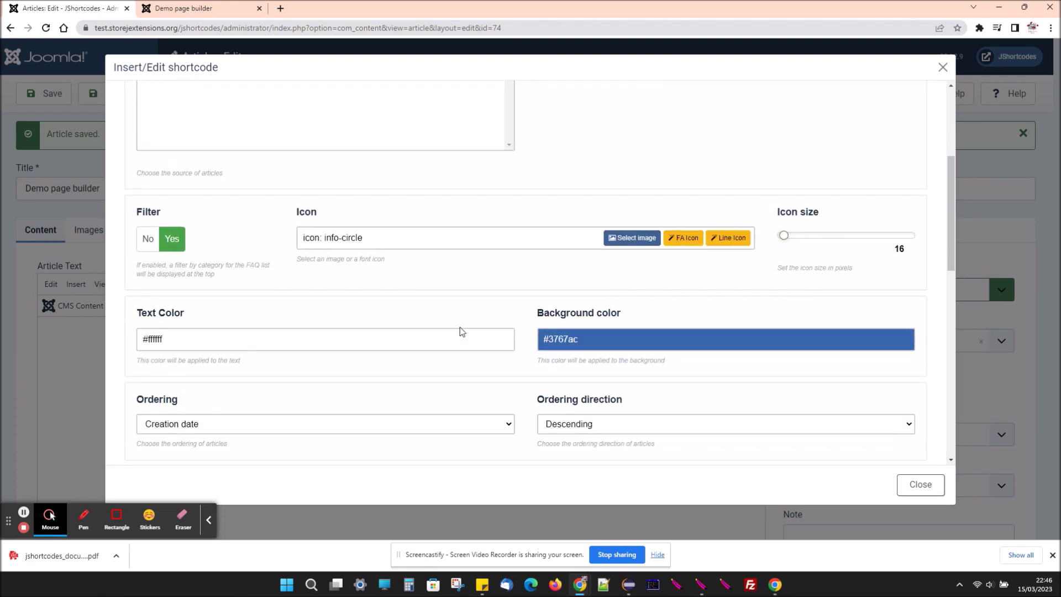
- Increase the FAQ icon size to 40 pixels and test the first item in the preview
click(786, 241)
scroll(320, 336, down, 2)
scroll(219, 361, down, 6)
click(211, 360)
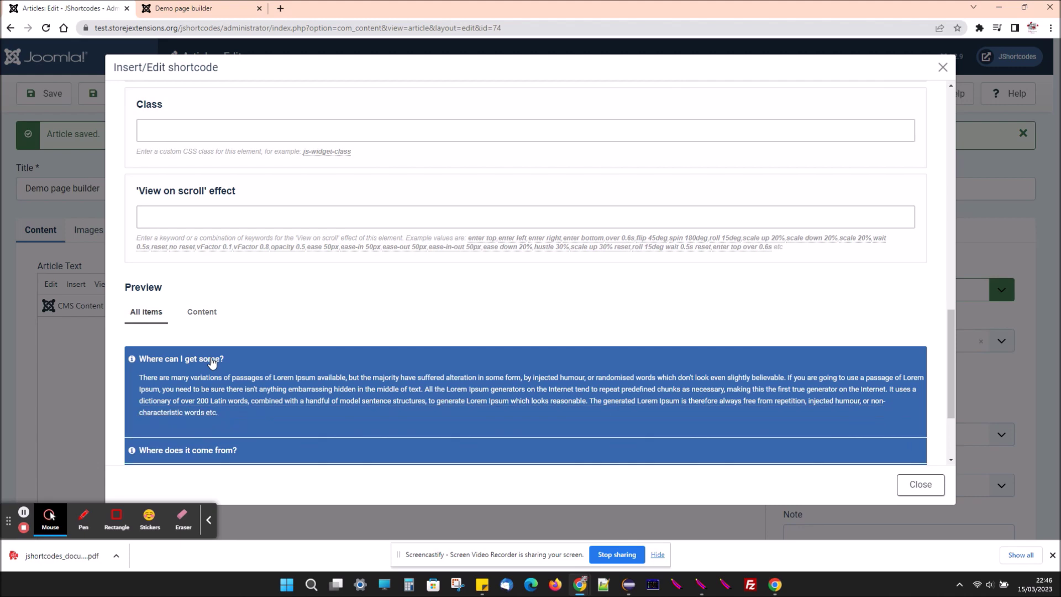
click(193, 359)
scroll(193, 387, down, 1)
- Insert the FAQ shortcode, save the article and reload the live Demo page
click(199, 423)
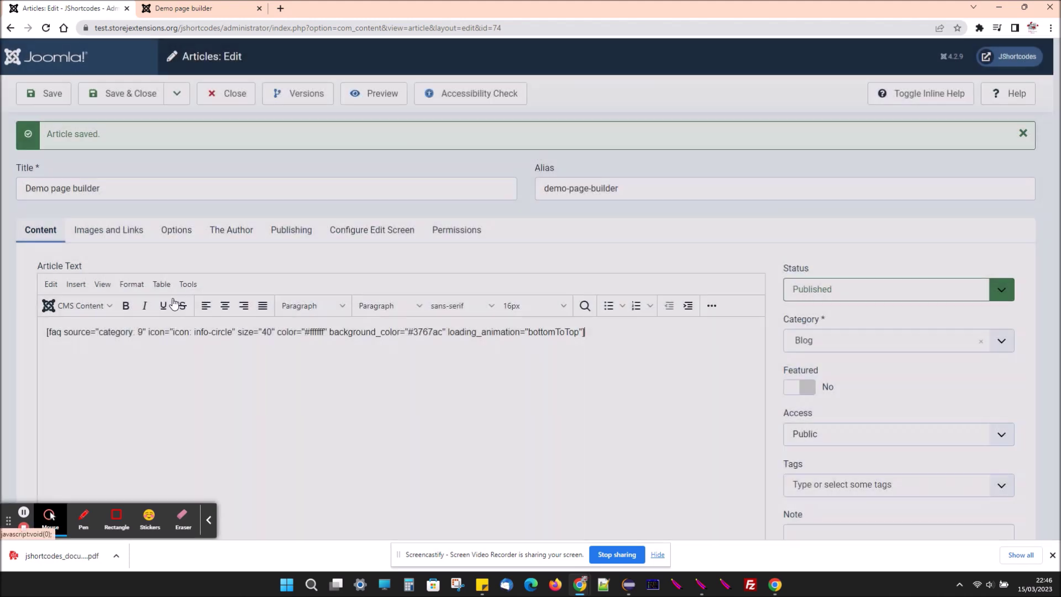
click(54, 95)
click(172, 5)
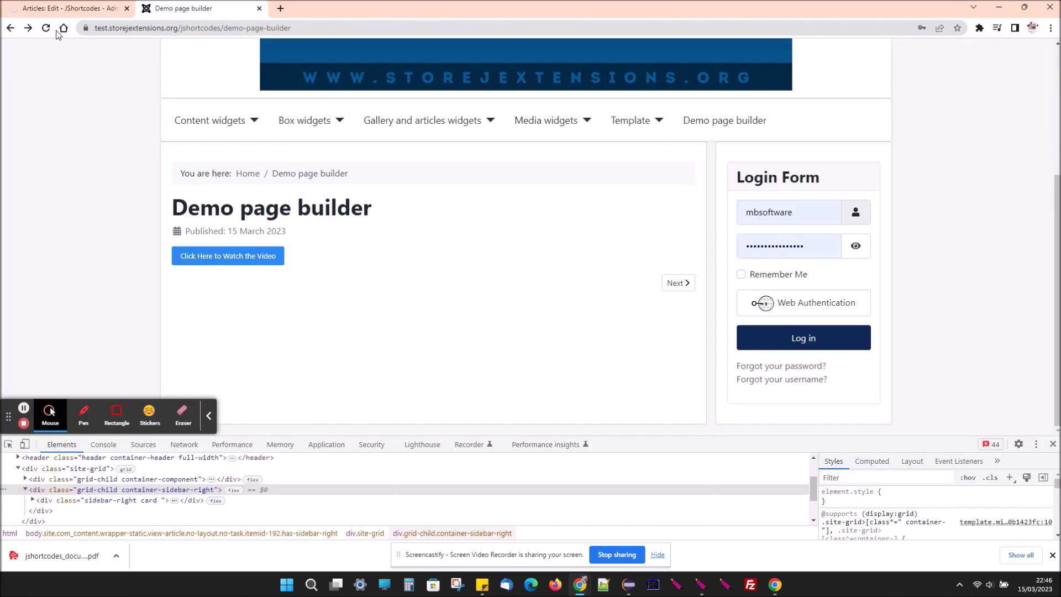
click(46, 28)
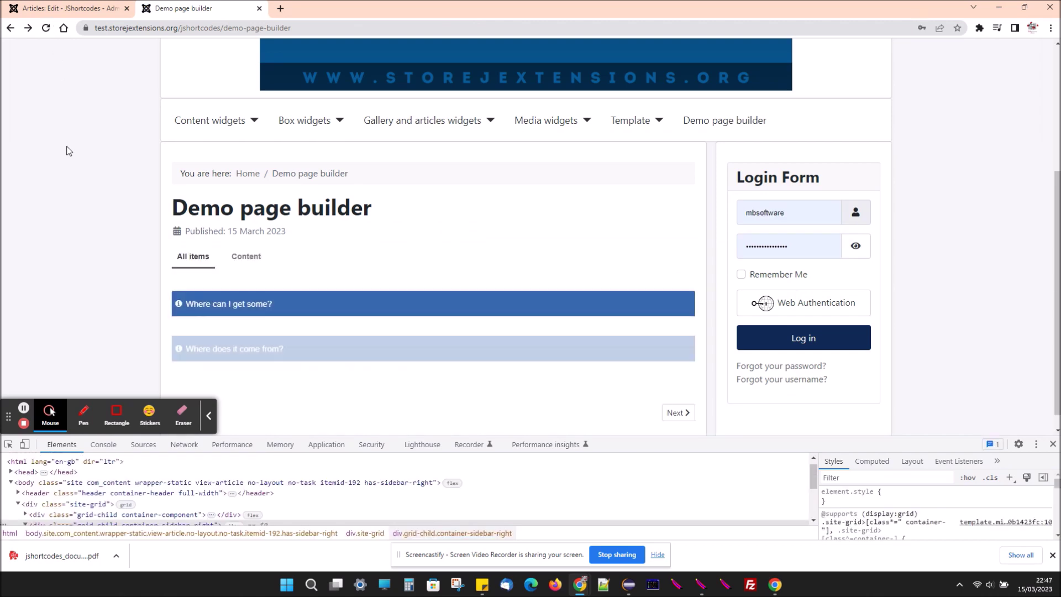
- Expand 'Where can I get some?' and 'Where does it come from?' on the live page
click(209, 287)
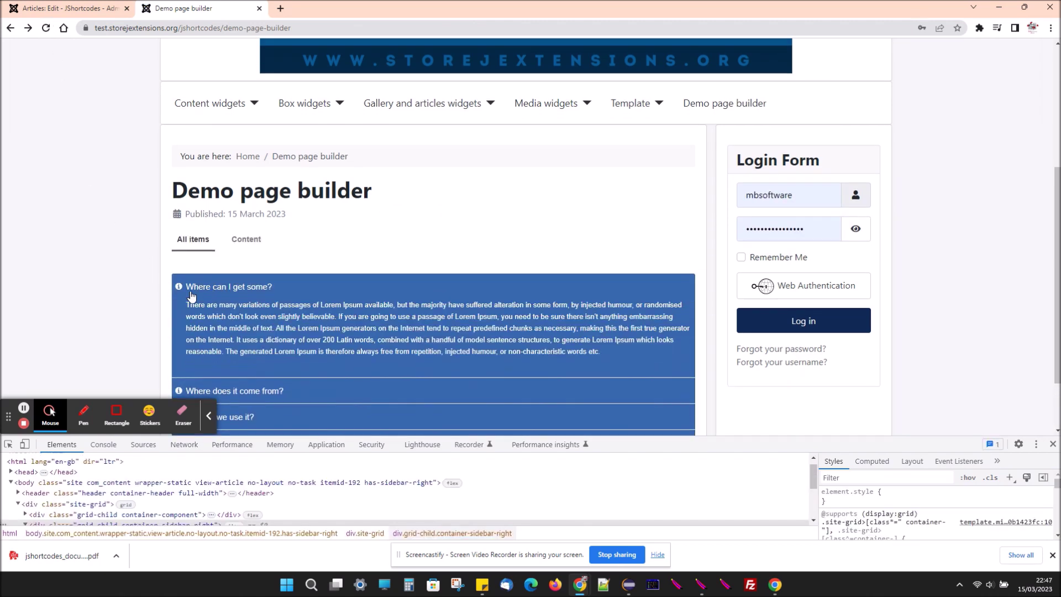
scroll(216, 298, down, 1)
click(220, 313)
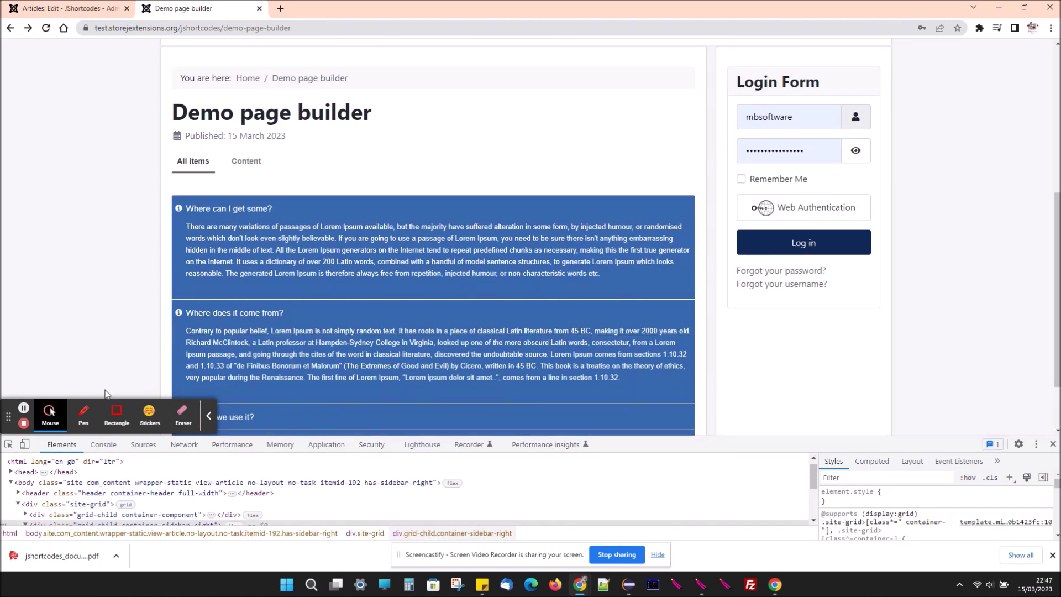
click(24, 408)
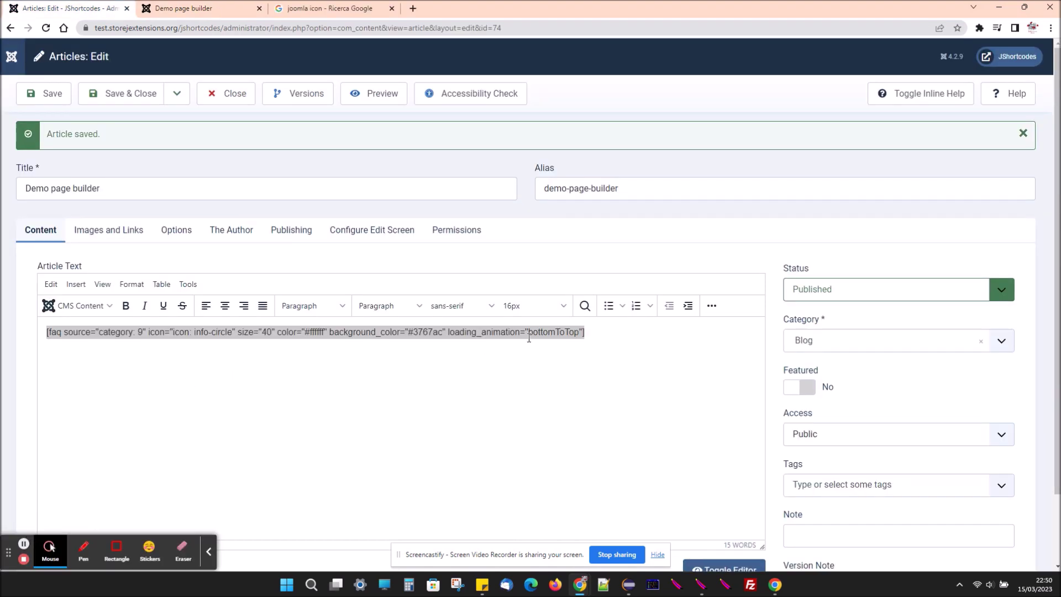
- Delete the FAQ shortcode and start a new Switcher widget in Style 2
key(Delete)
click(81, 305)
click(66, 379)
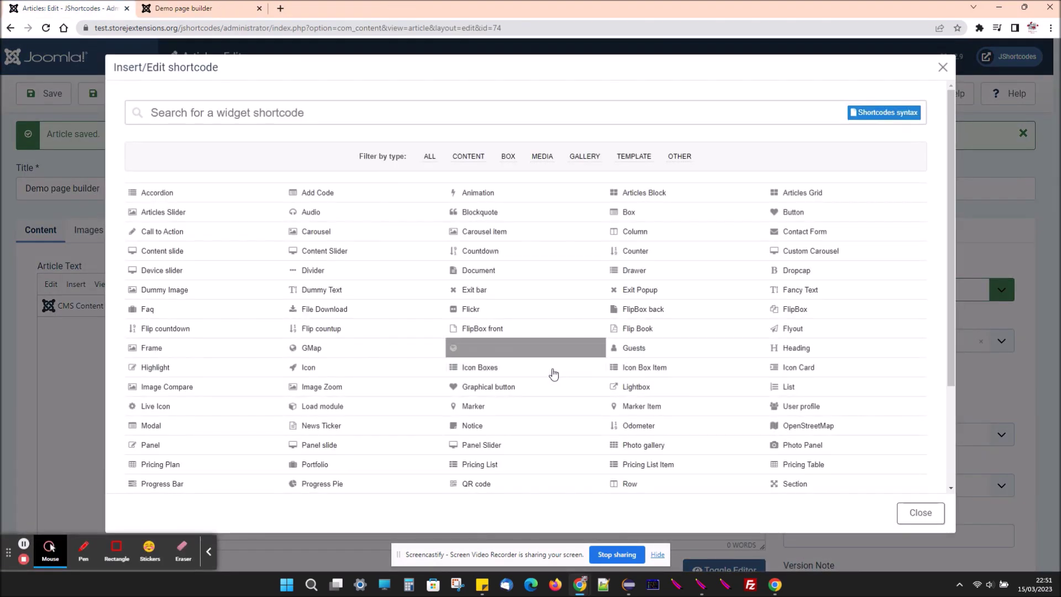
scroll(553, 374, down, 3)
click(249, 410)
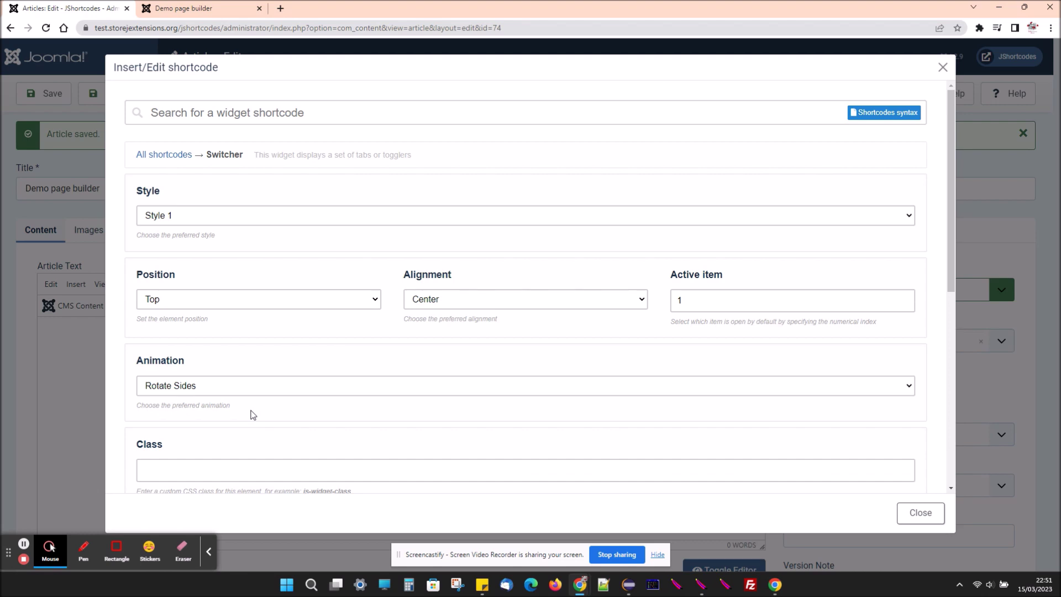
click(256, 215)
click(230, 243)
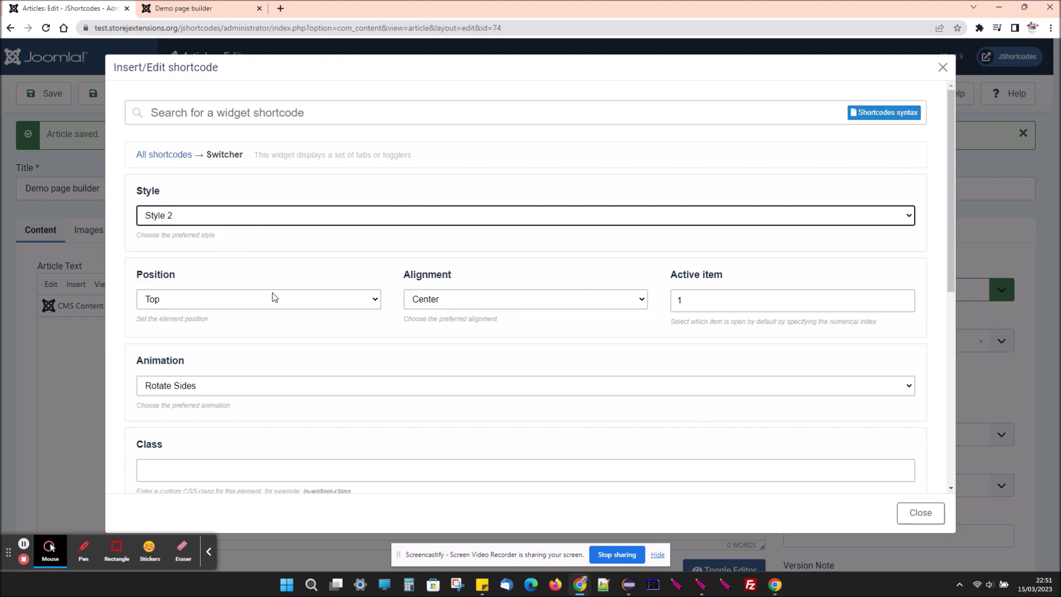
- Preview the three-tab switcher, trying Title 2 and Title 3, then insert it
scroll(284, 308, down, 7)
click(269, 449)
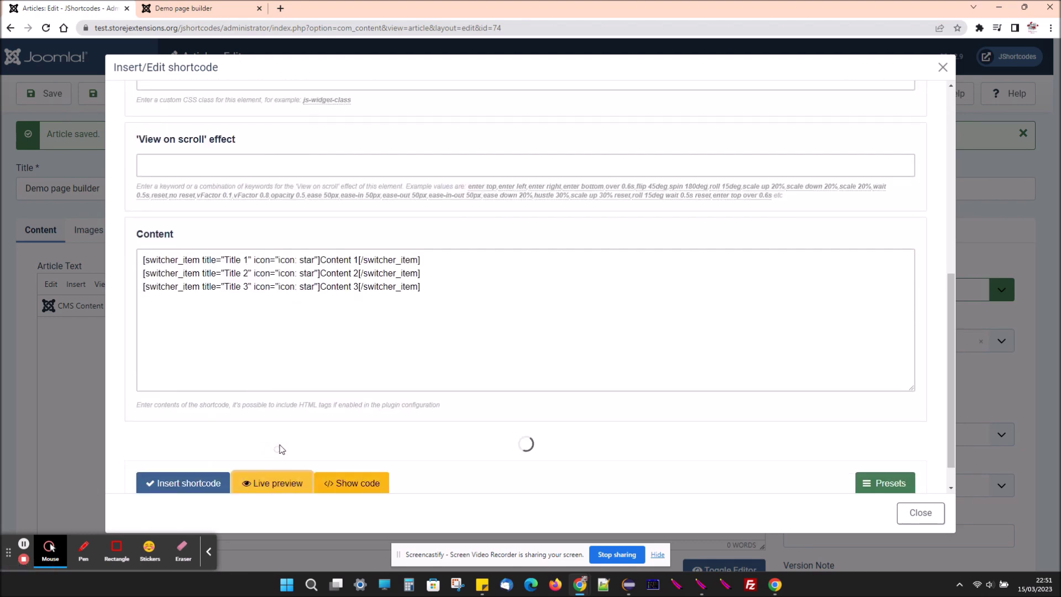
scroll(323, 399, down, 3)
click(507, 351)
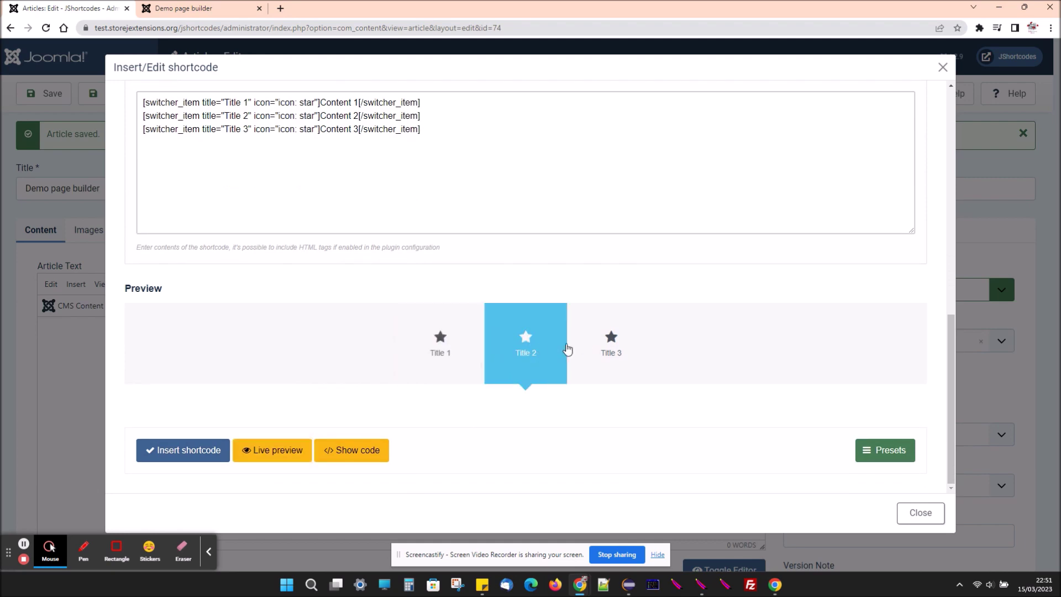
click(586, 354)
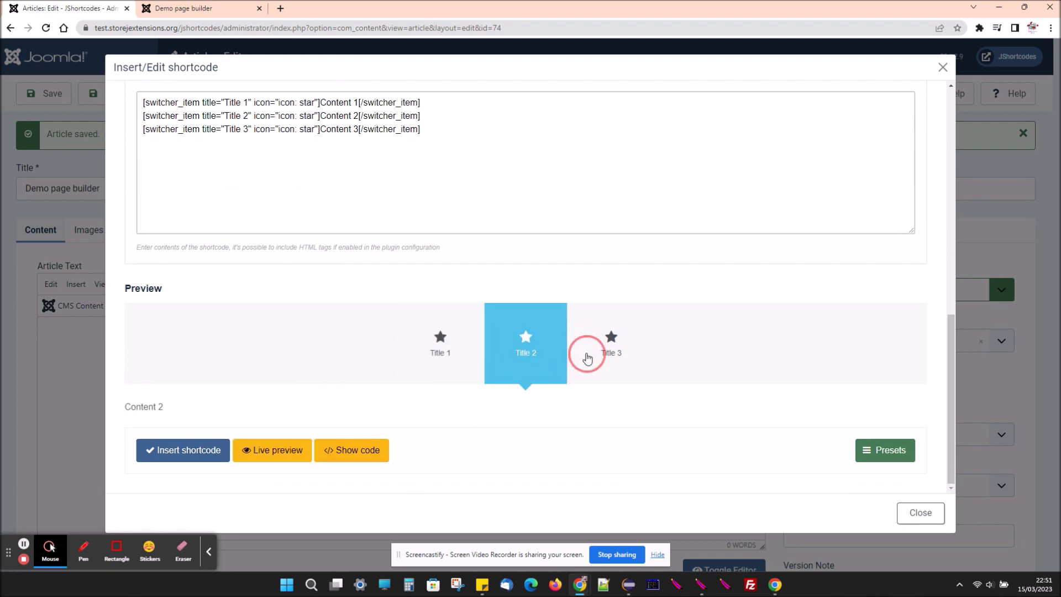
click(220, 450)
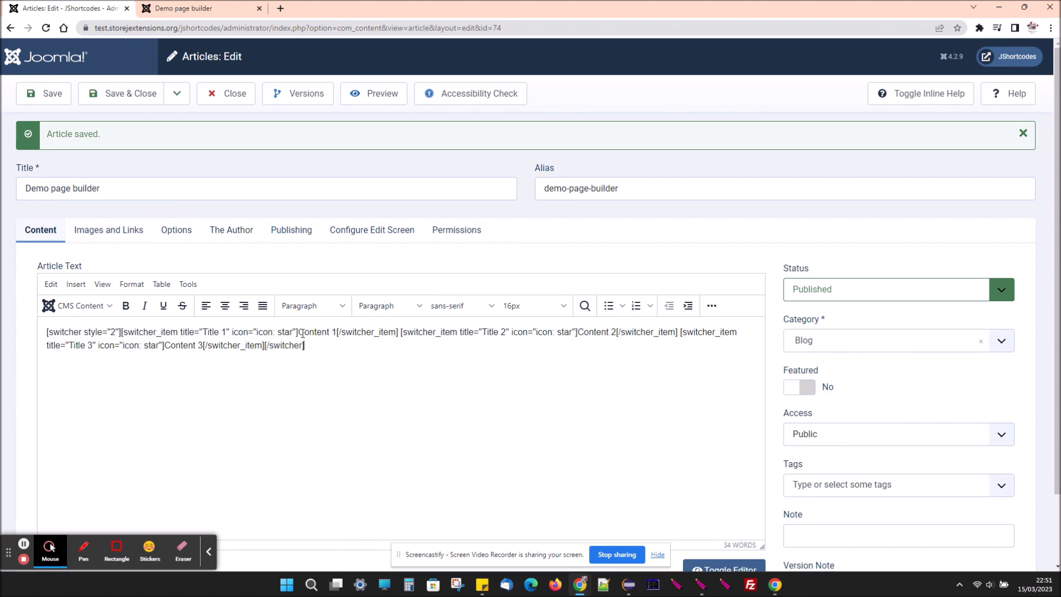
- Replace the Content 1 placeholder with a Dummy Text shortcode
mouse_move(298, 334)
mouse_down()
mouse_move(323, 333)
mouse_move(298, 334)
mouse_up()
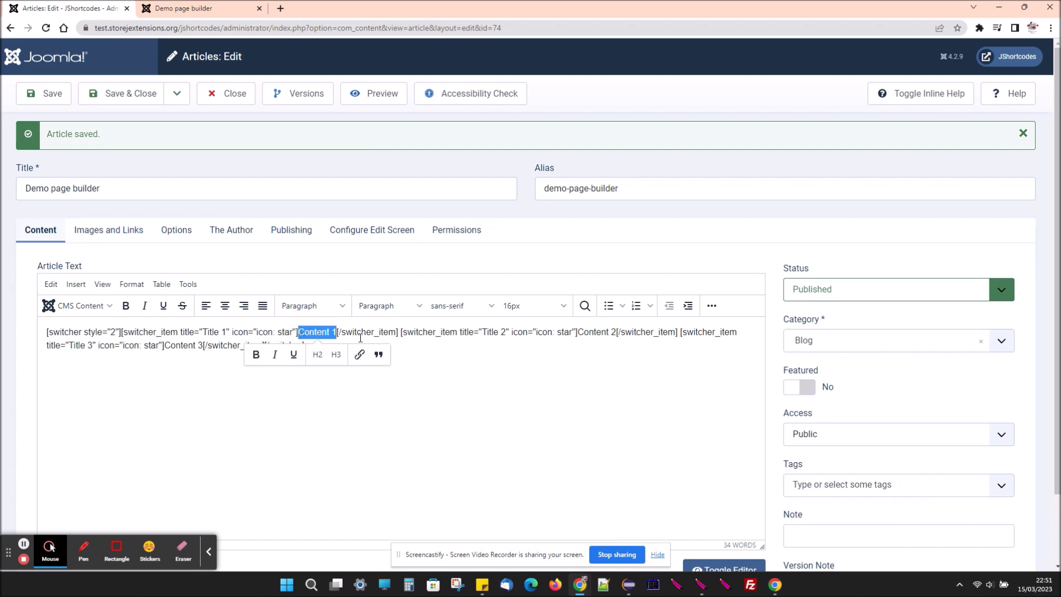
key(BackSpace)
click(94, 306)
click(91, 379)
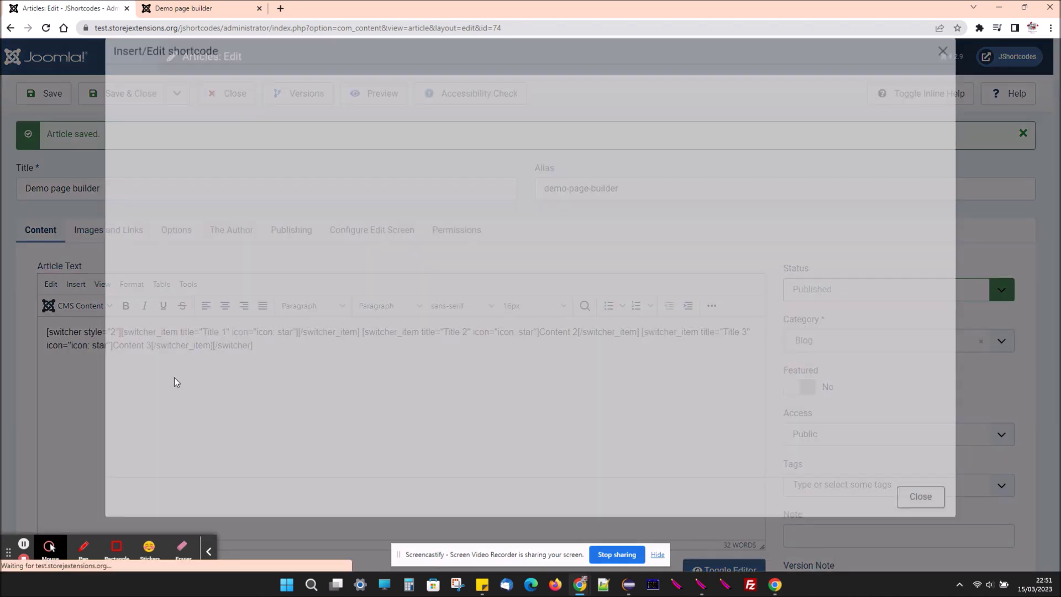
click(307, 290)
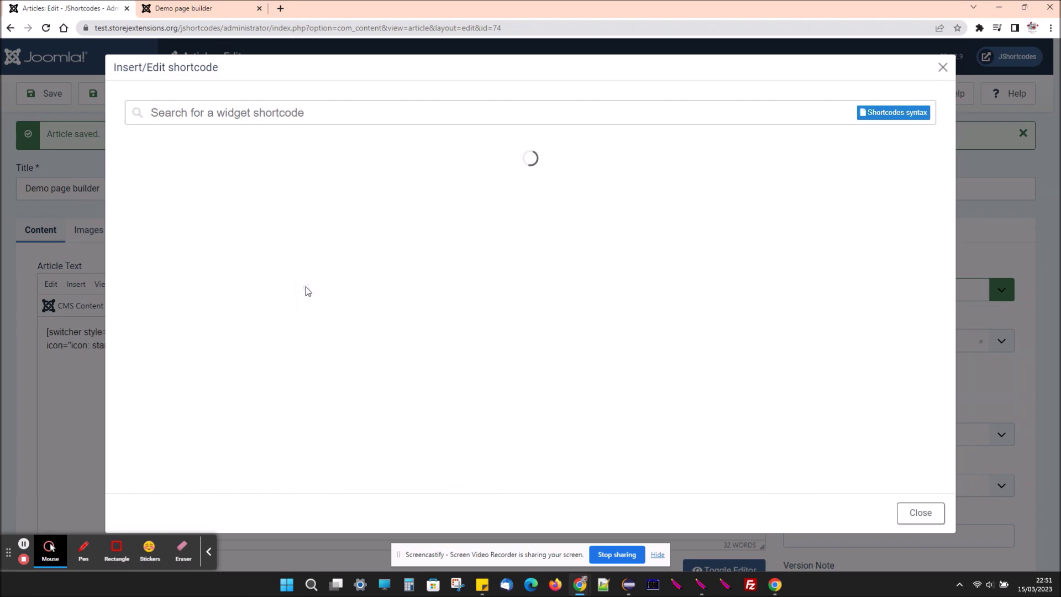
scroll(307, 349, down, 2)
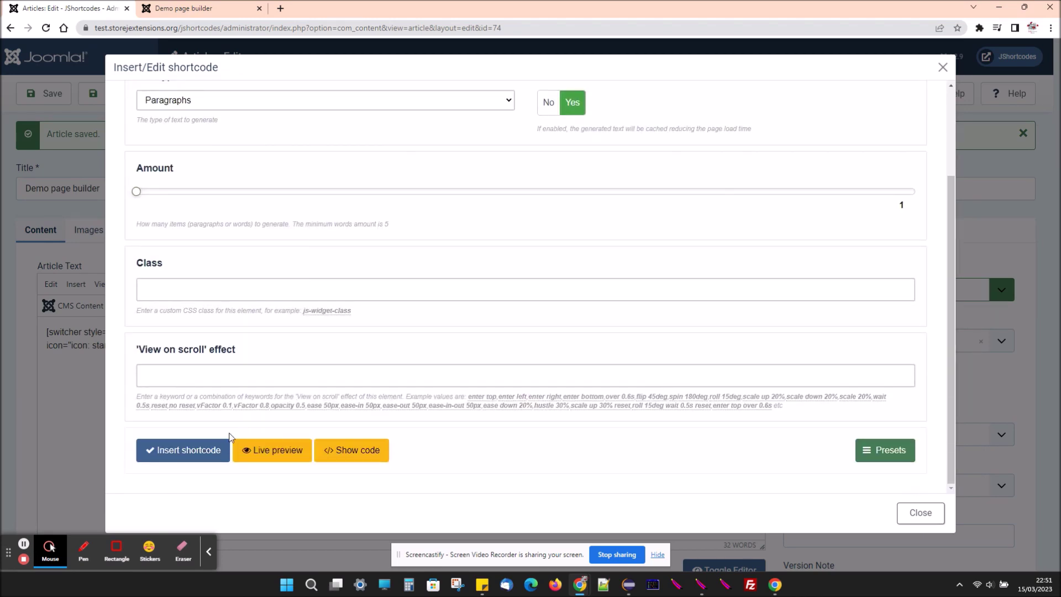
click(214, 451)
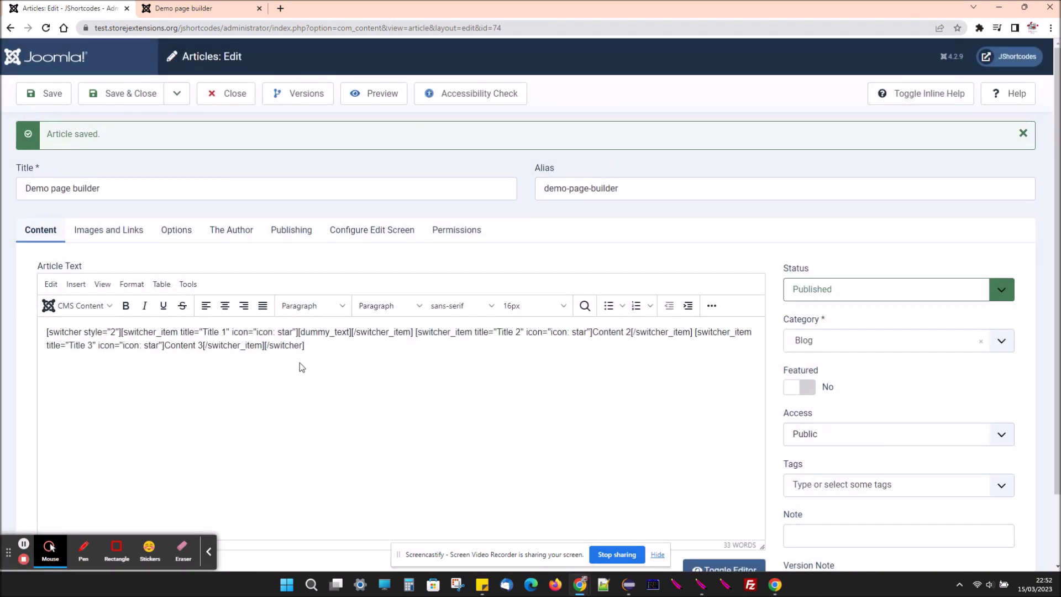
- Paste [dummy_text] over Content 2 and Content 3, save, and switch to the live page
double_click(300, 333)
key(ctrl+c)
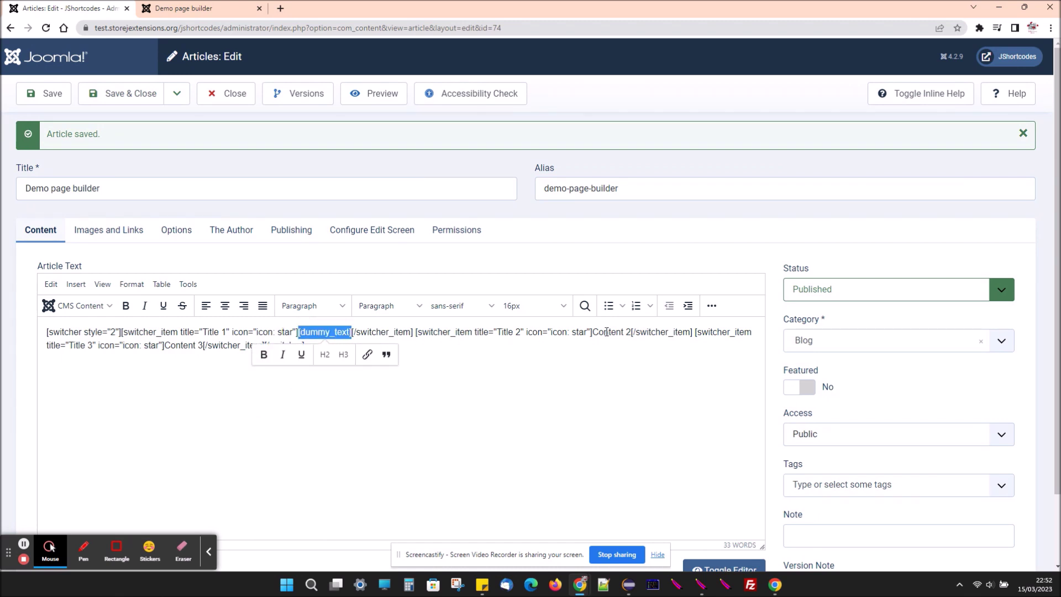
drag(593, 333, 632, 333)
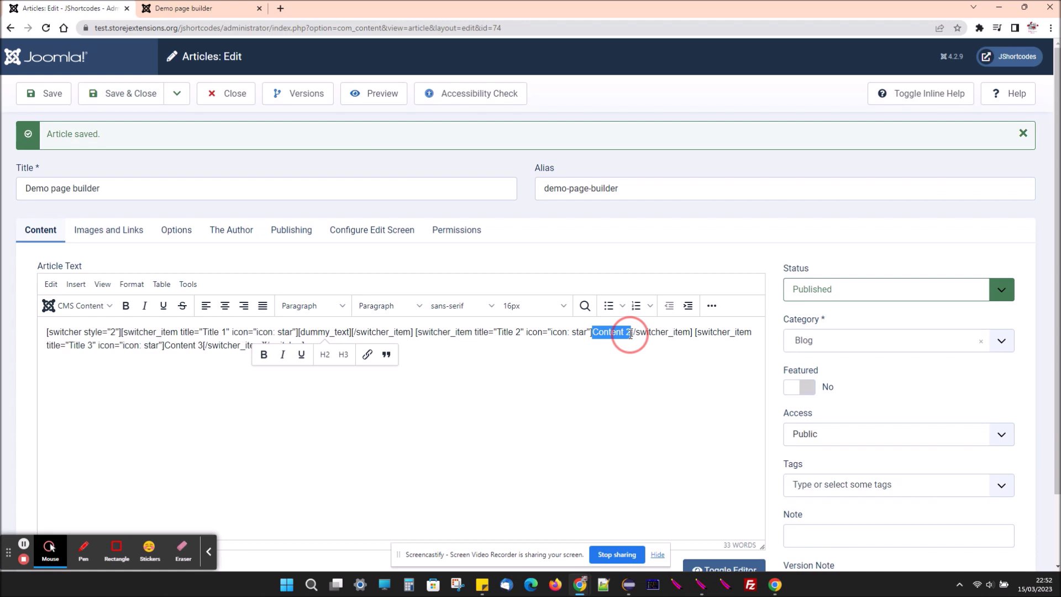
key(ctrl+v)
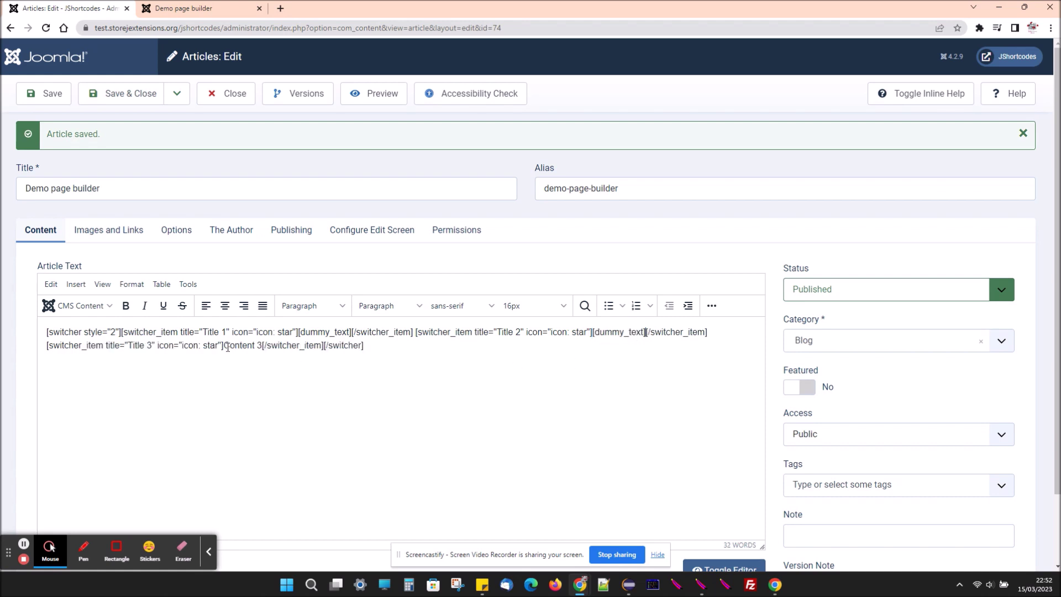
drag(225, 346, 262, 344)
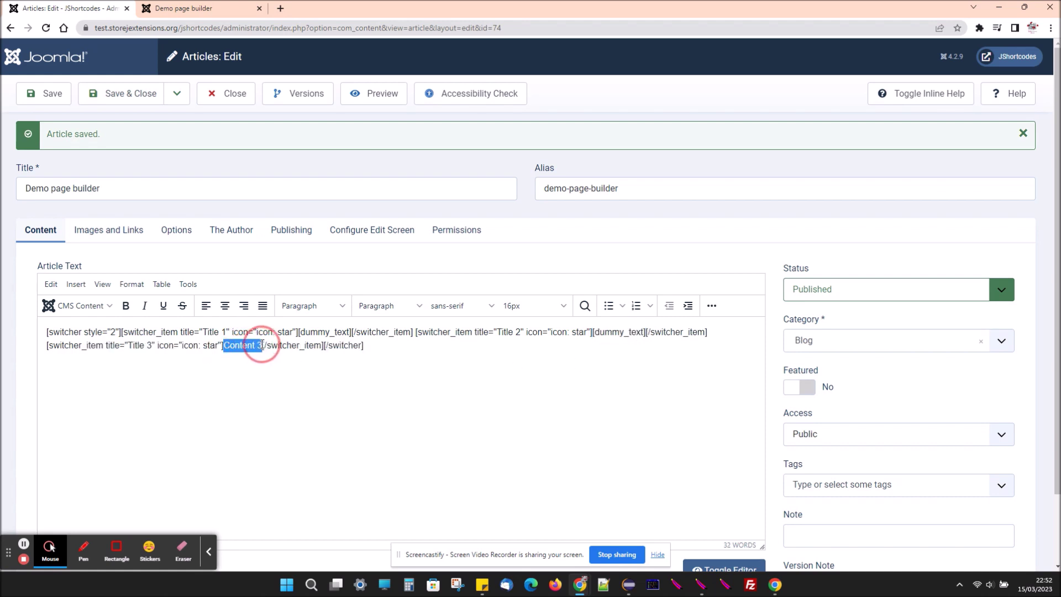
key(ctrl+v)
key(ctrl+Tab)
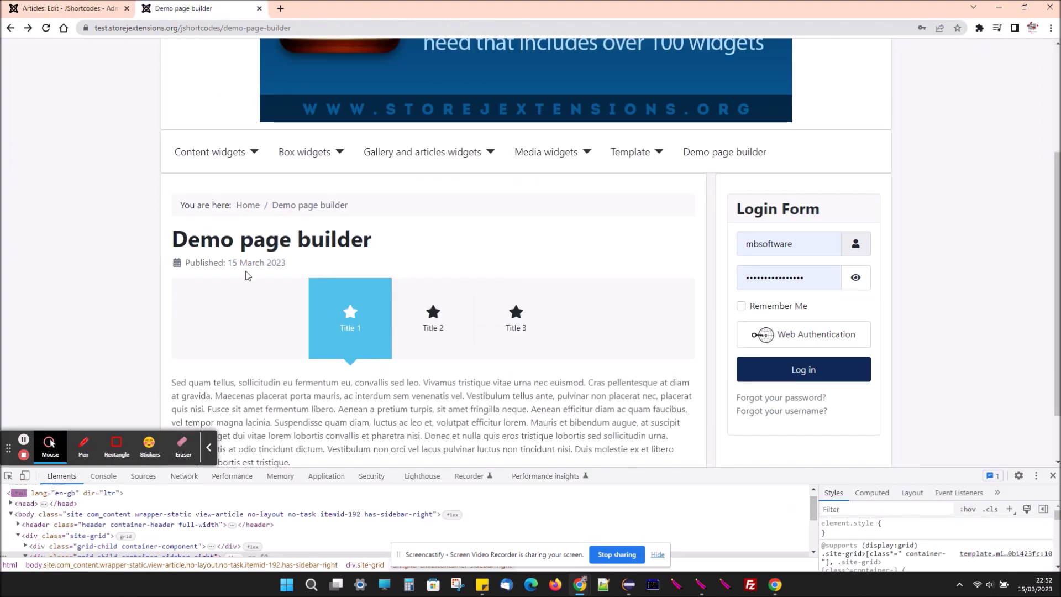
- View the Title 2 and Title 3 tabs' own dummy paragraphs on the live page
scroll(332, 279, down, 1)
click(451, 240)
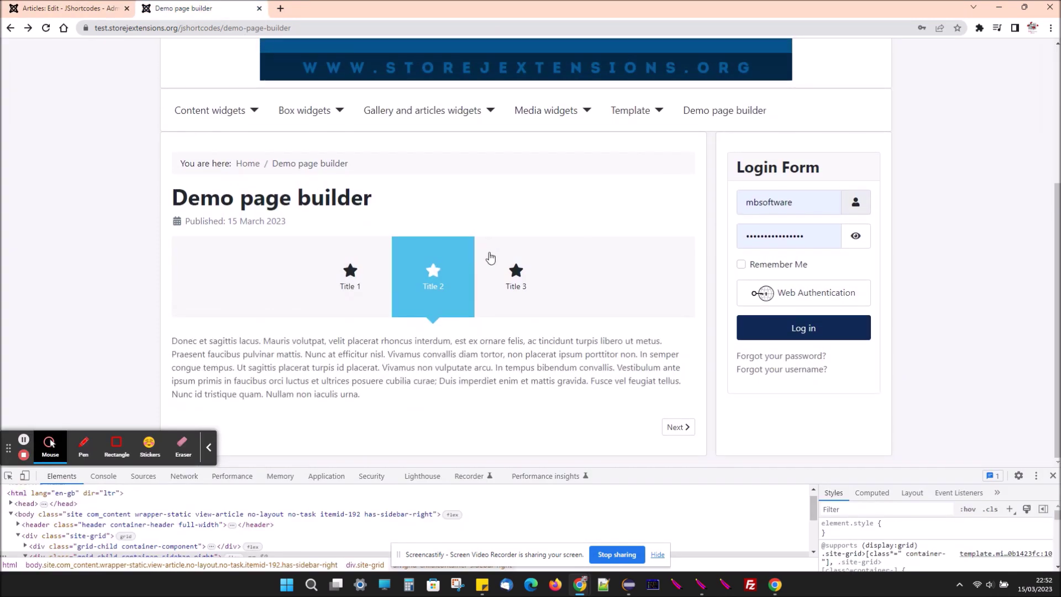
click(517, 278)
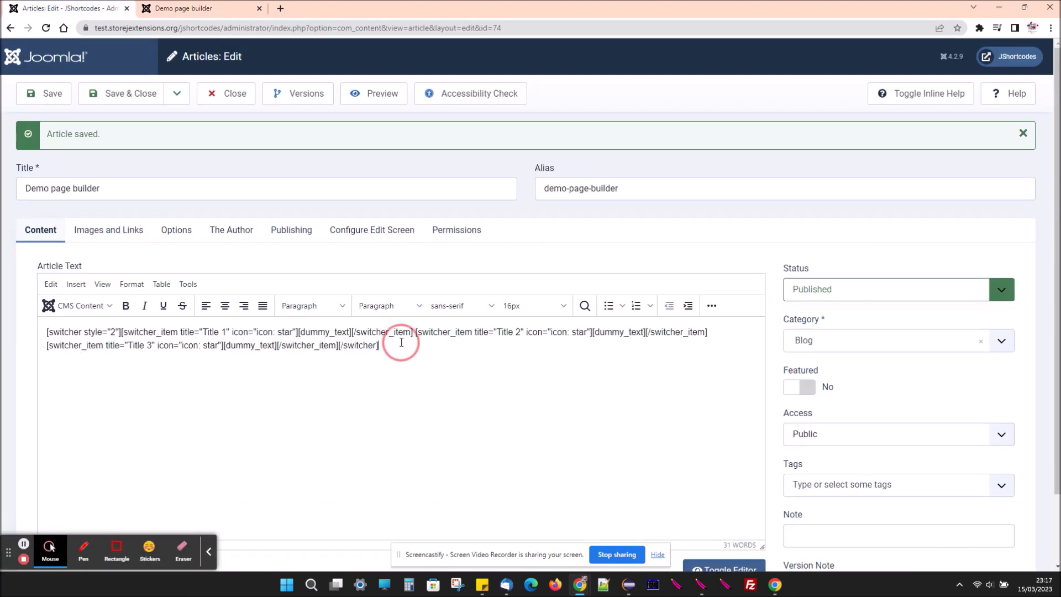
- Reopen the article's switcher shortcode for editing and change its style to Style 4
drag(387, 345, 32, 328)
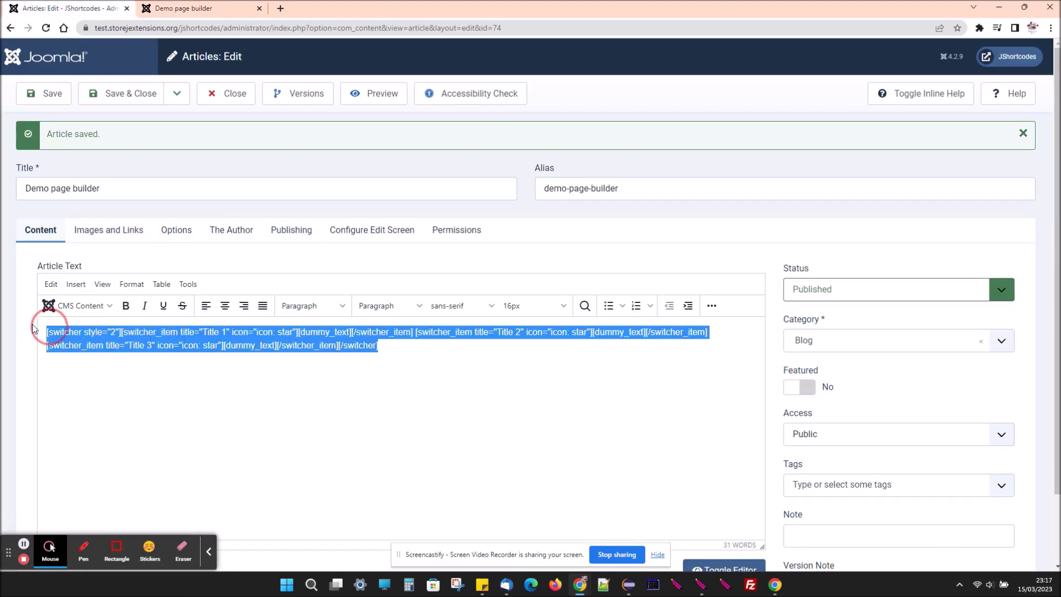
click(83, 311)
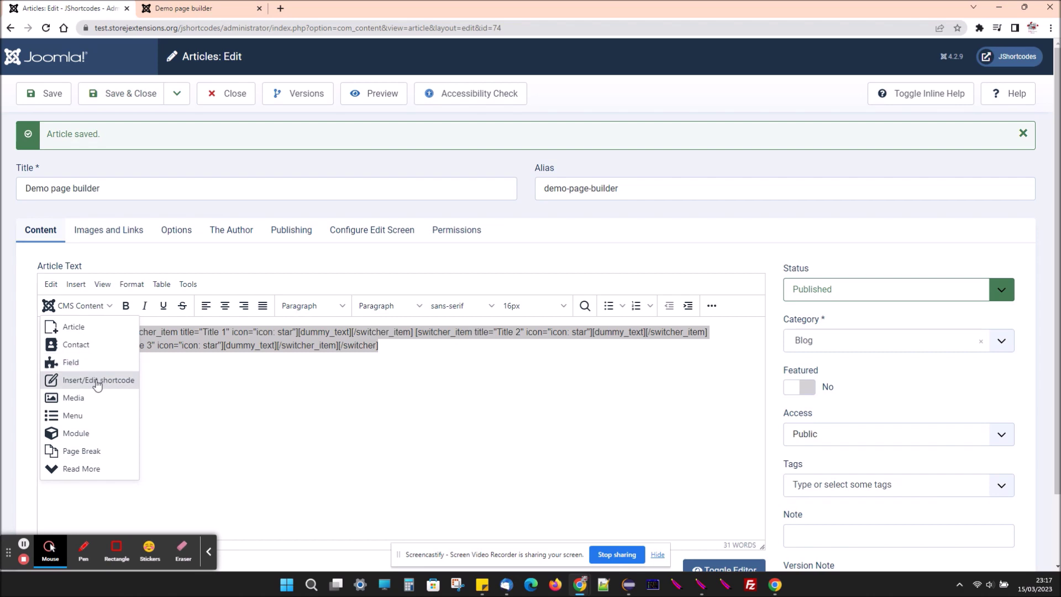
click(96, 381)
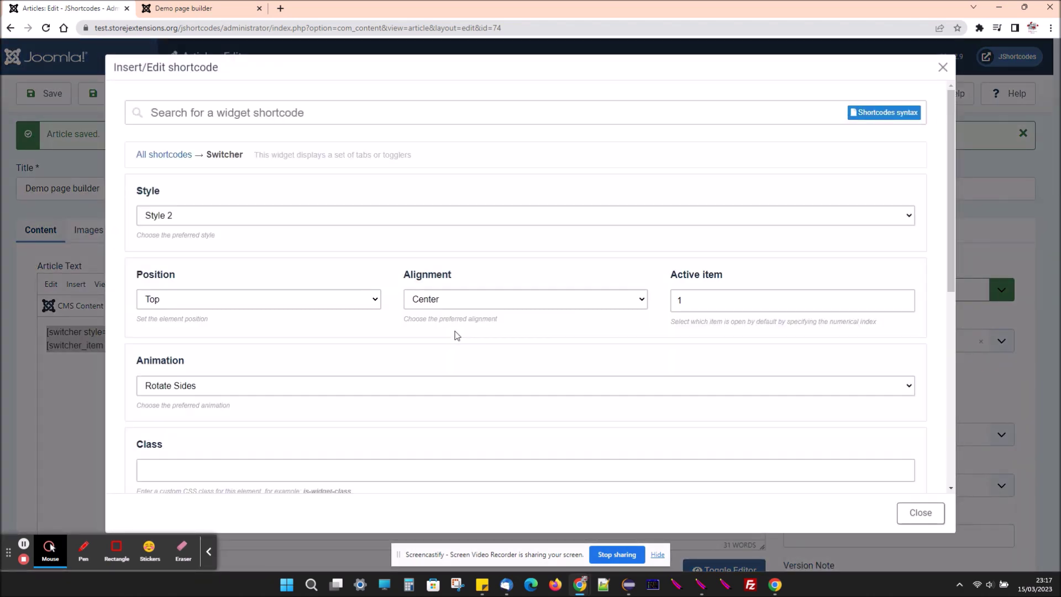
click(333, 217)
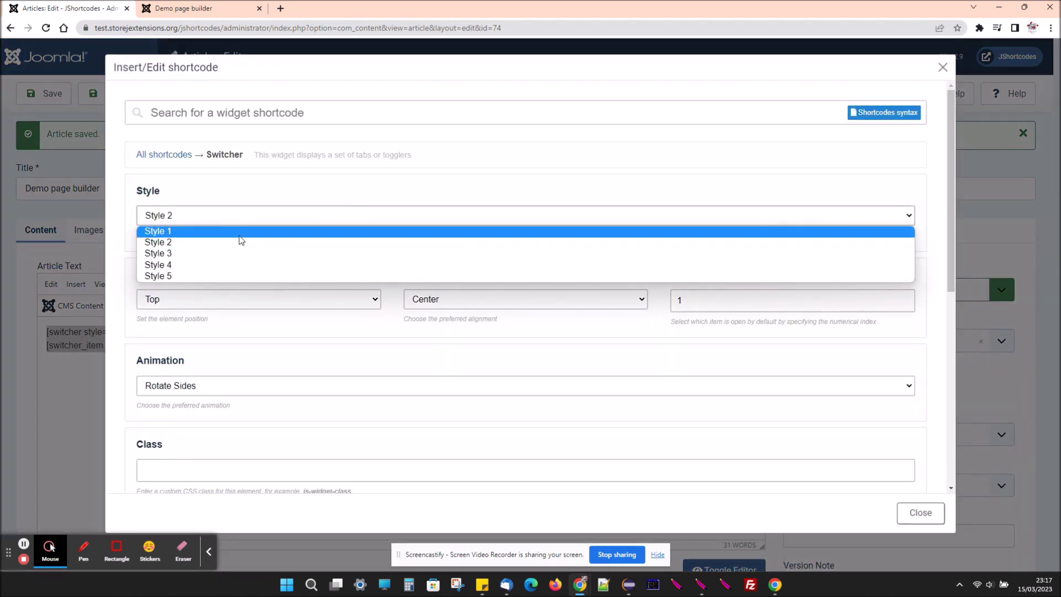
click(237, 264)
- Preview the Style 4 switcher, trying the TITLE 2 and TITLE 3 tabs
scroll(243, 310, down, 5)
scroll(296, 351, down, 2)
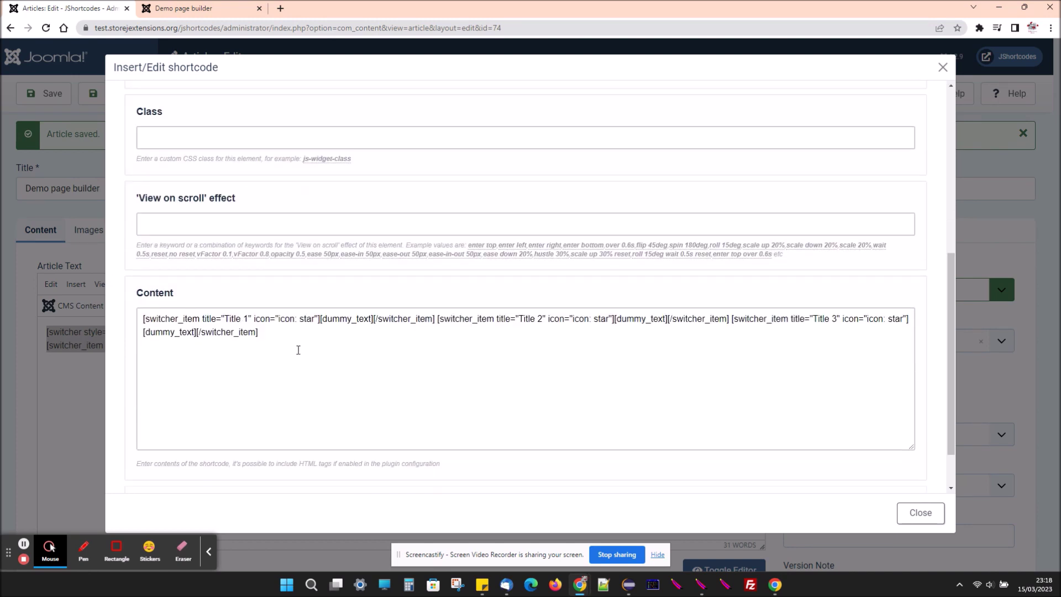
scroll(293, 387, down, 1)
click(284, 448)
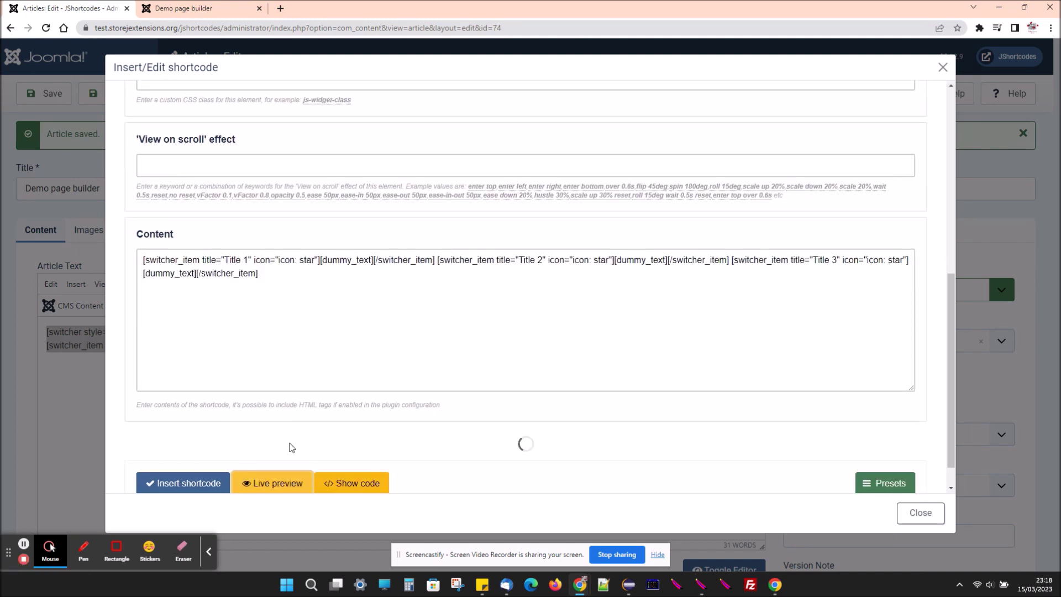
scroll(460, 355, down, 3)
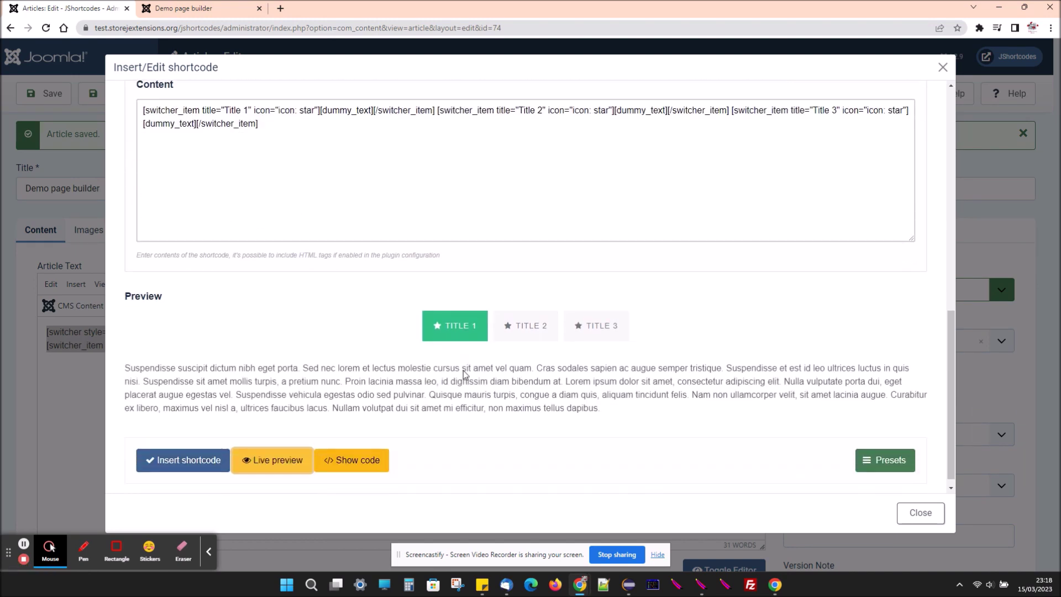
click(556, 322)
click(591, 341)
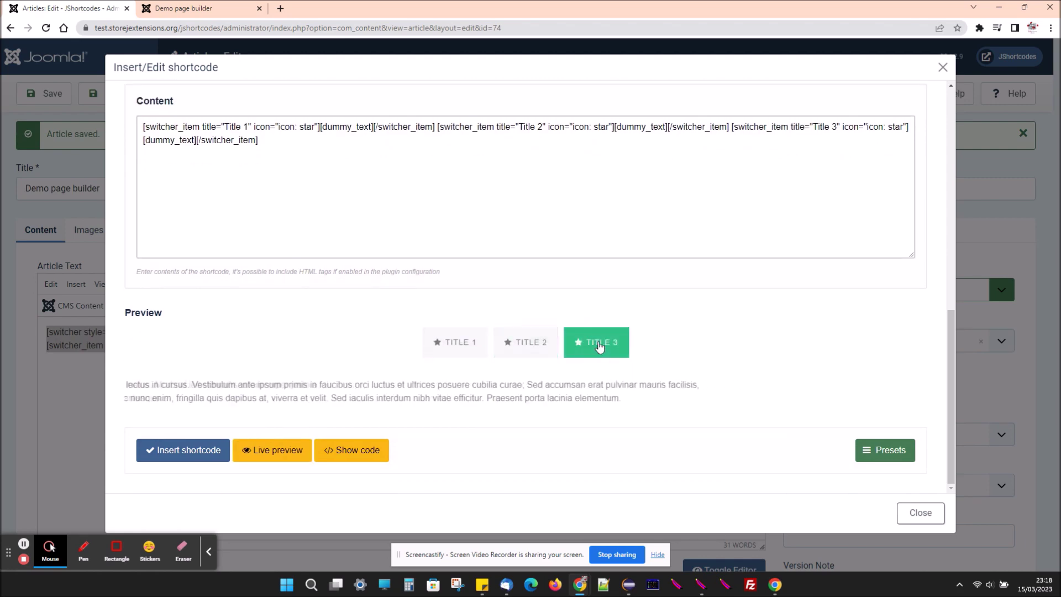
scroll(947, 383, up, 10)
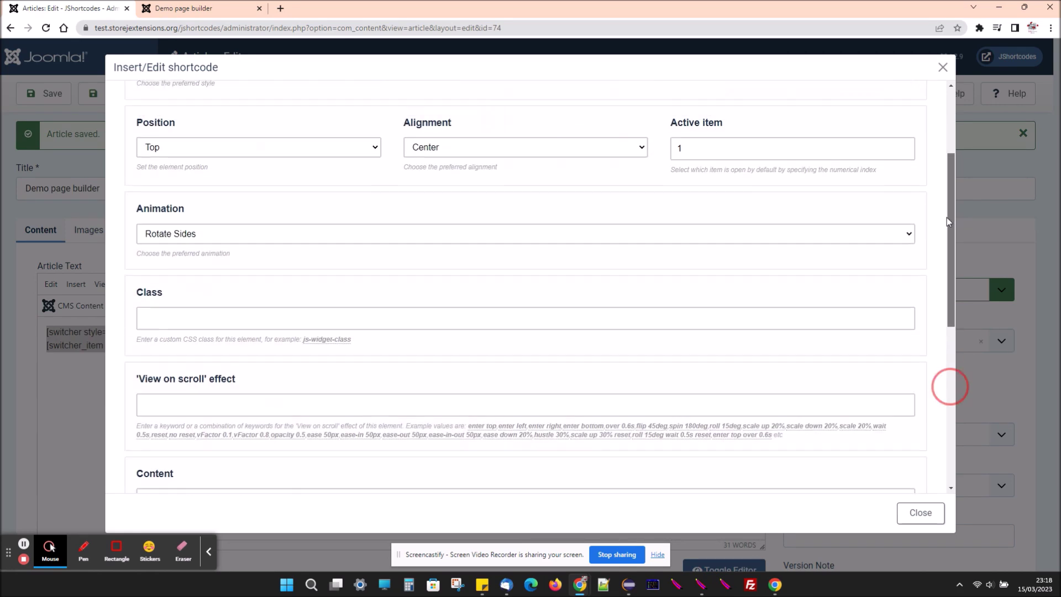
scroll(947, 384, up, 3)
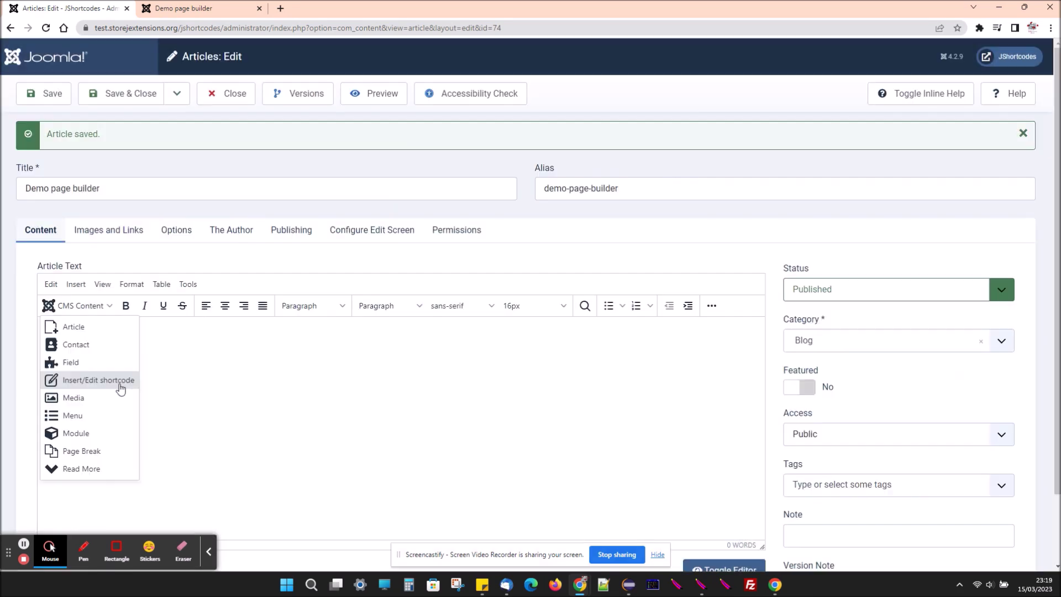
click(121, 382)
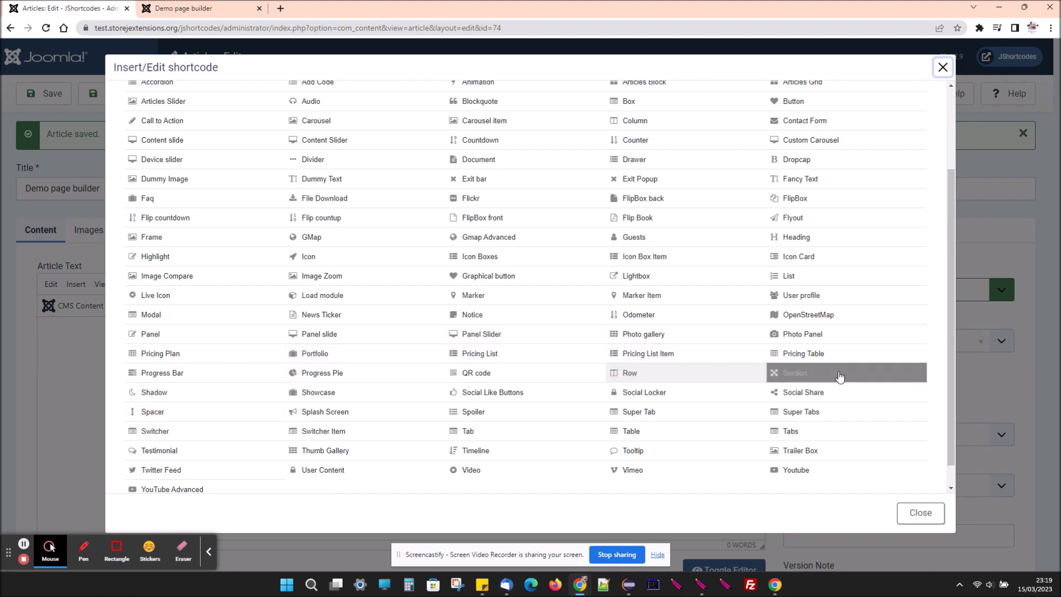
- Pick Pricing Table in Style 2, preview its three plans, and insert it
click(813, 360)
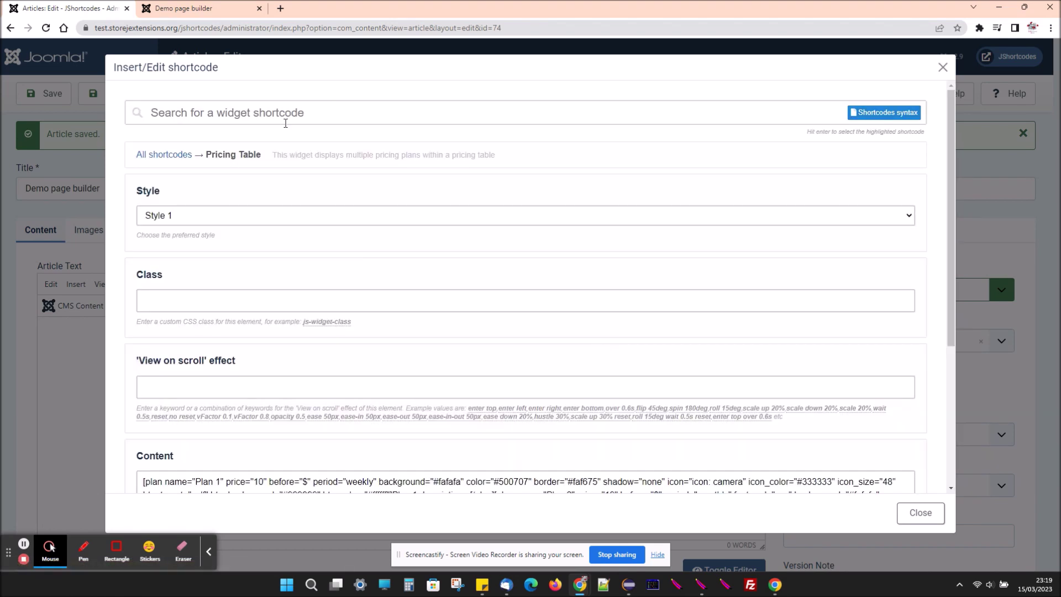
click(211, 216)
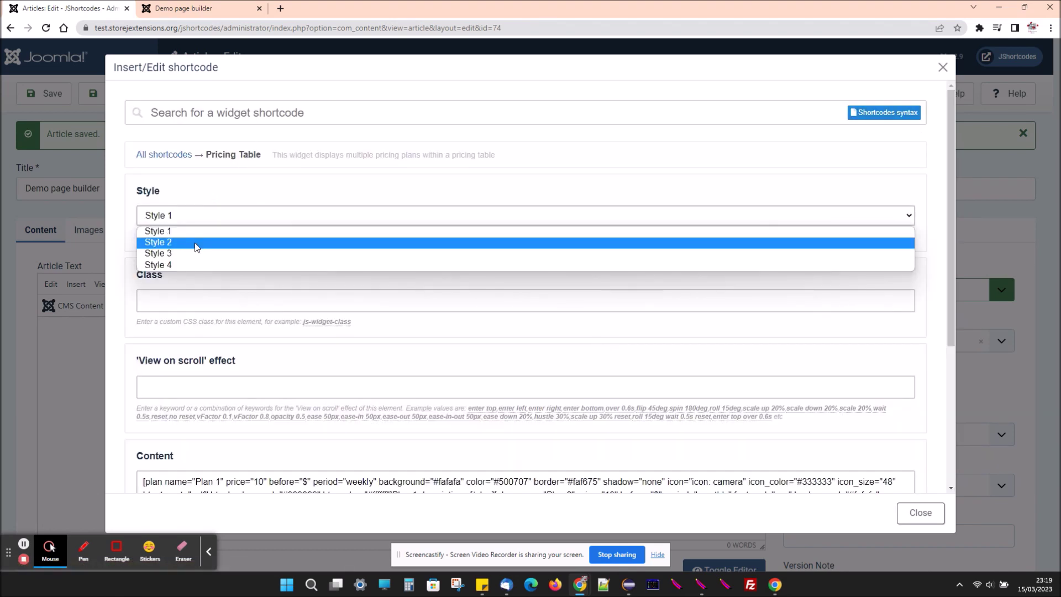
click(199, 241)
scroll(205, 276, down, 4)
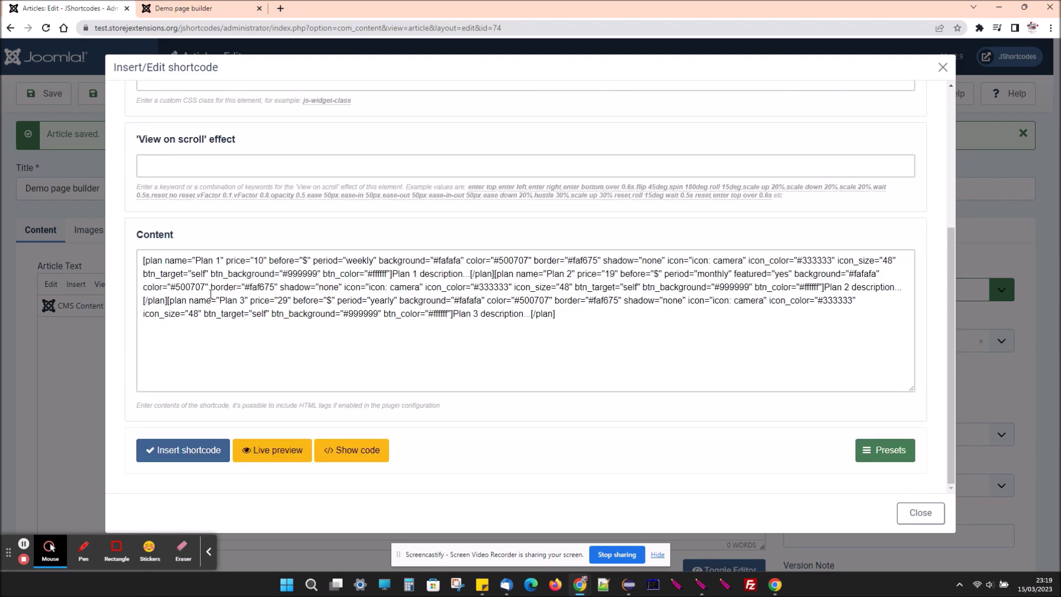
click(257, 455)
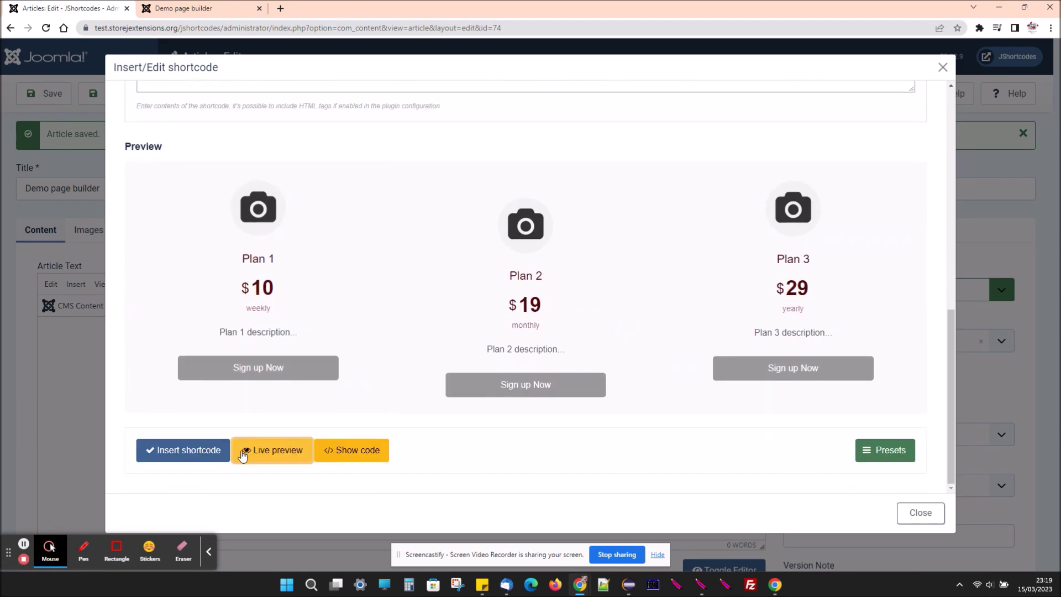
click(188, 449)
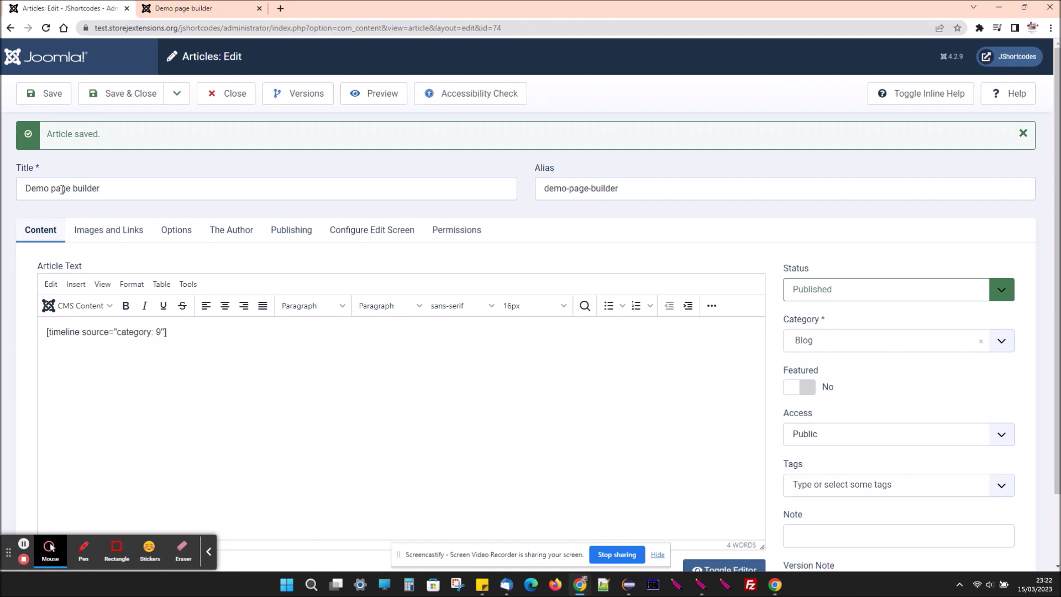
- Scroll through the Demo page builder page's timeline of dated Lorem Ipsum blog posts
click(193, 15)
scroll(390, 210, down, 4)
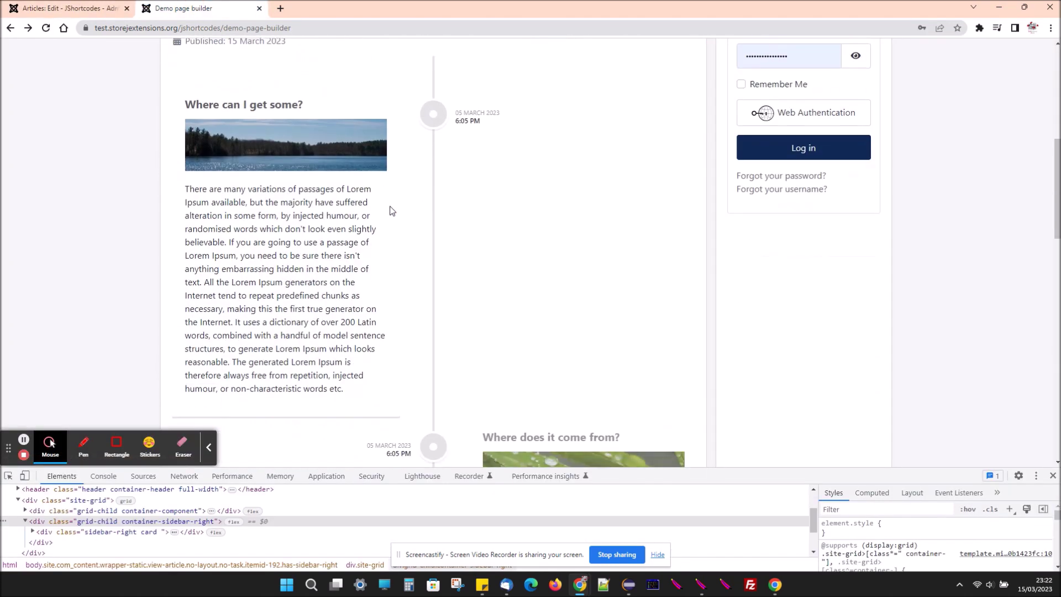
scroll(323, 182, down, 4)
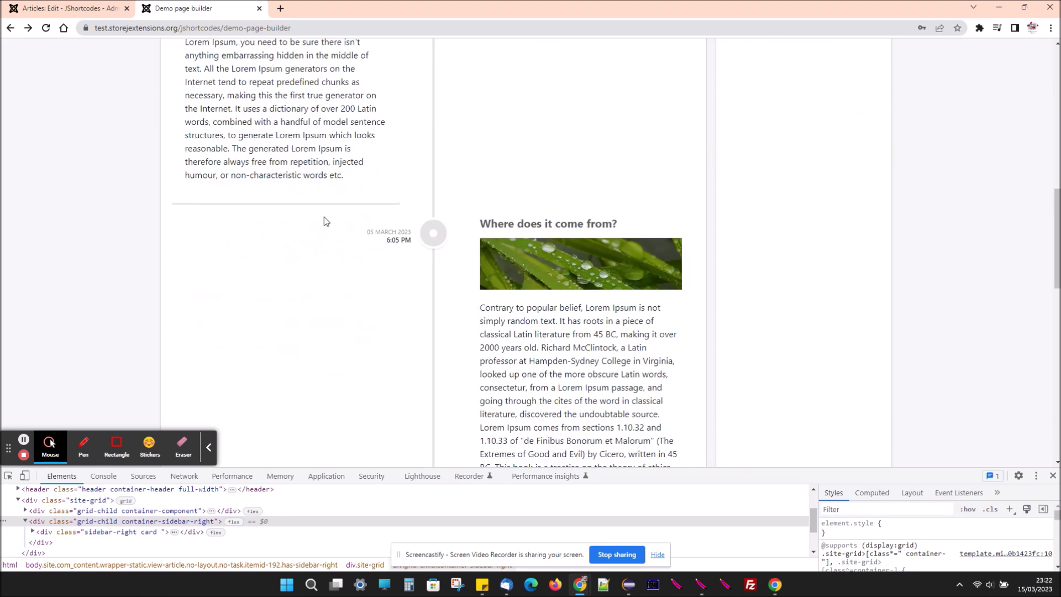
scroll(553, 154, down, 2)
scroll(503, 221, down, 7)
scroll(502, 231, down, 5)
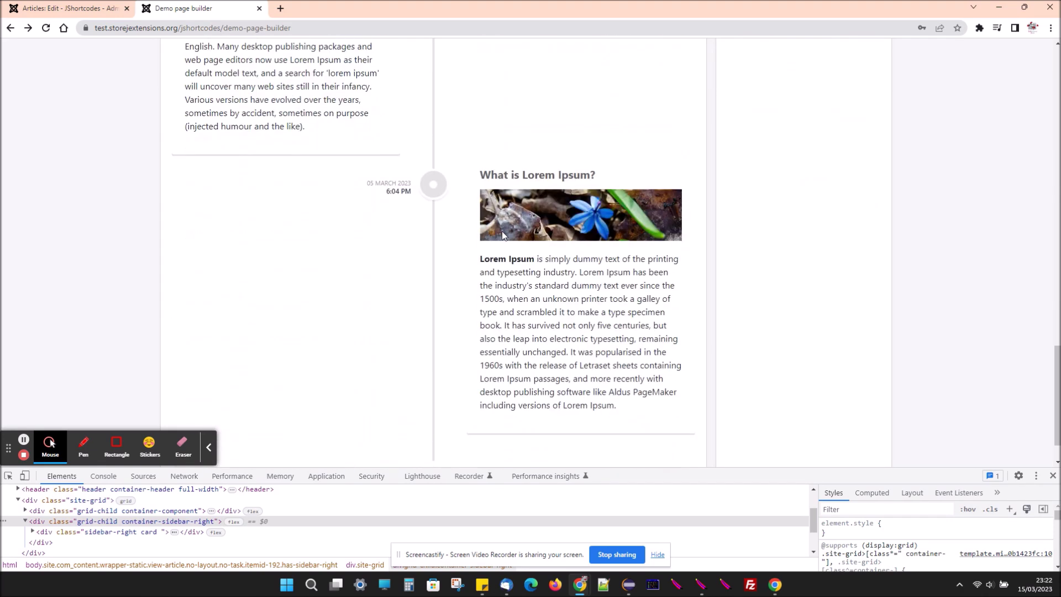